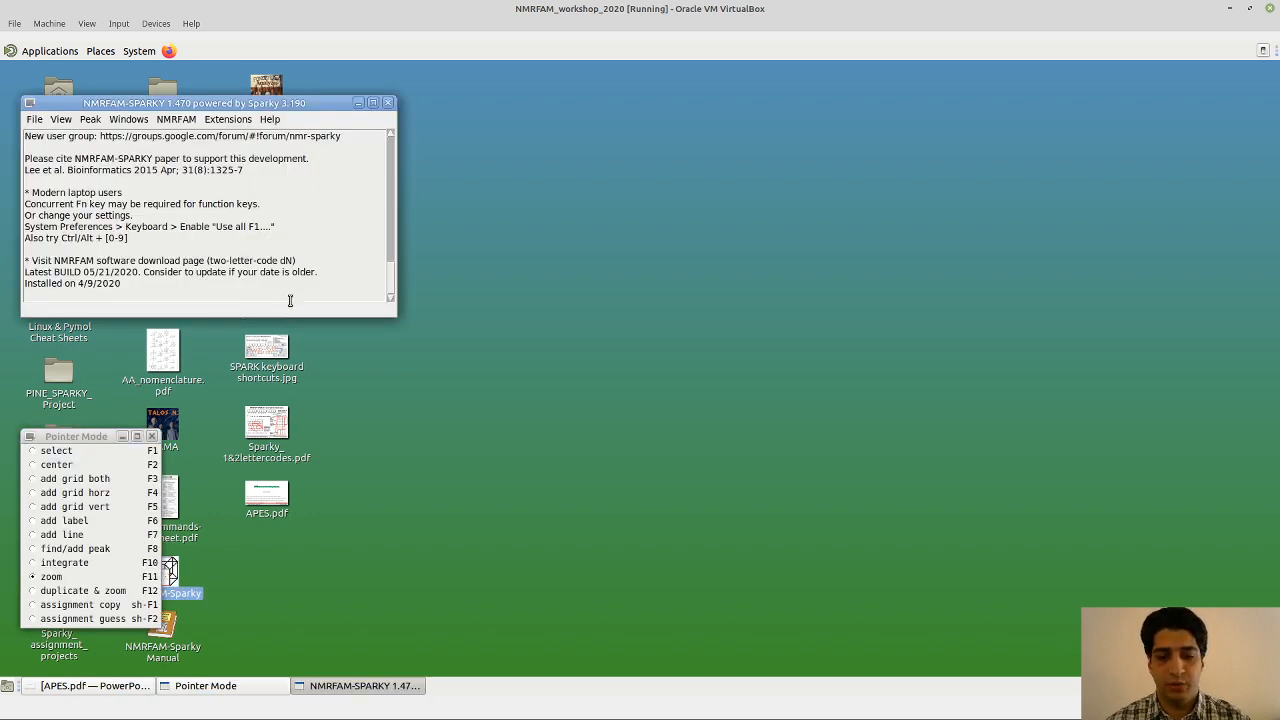
Change SPARKYHOME to the directory /home/nmrfam/Desktop/APES_Projects and acknowledge the restart notice
click(188, 123)
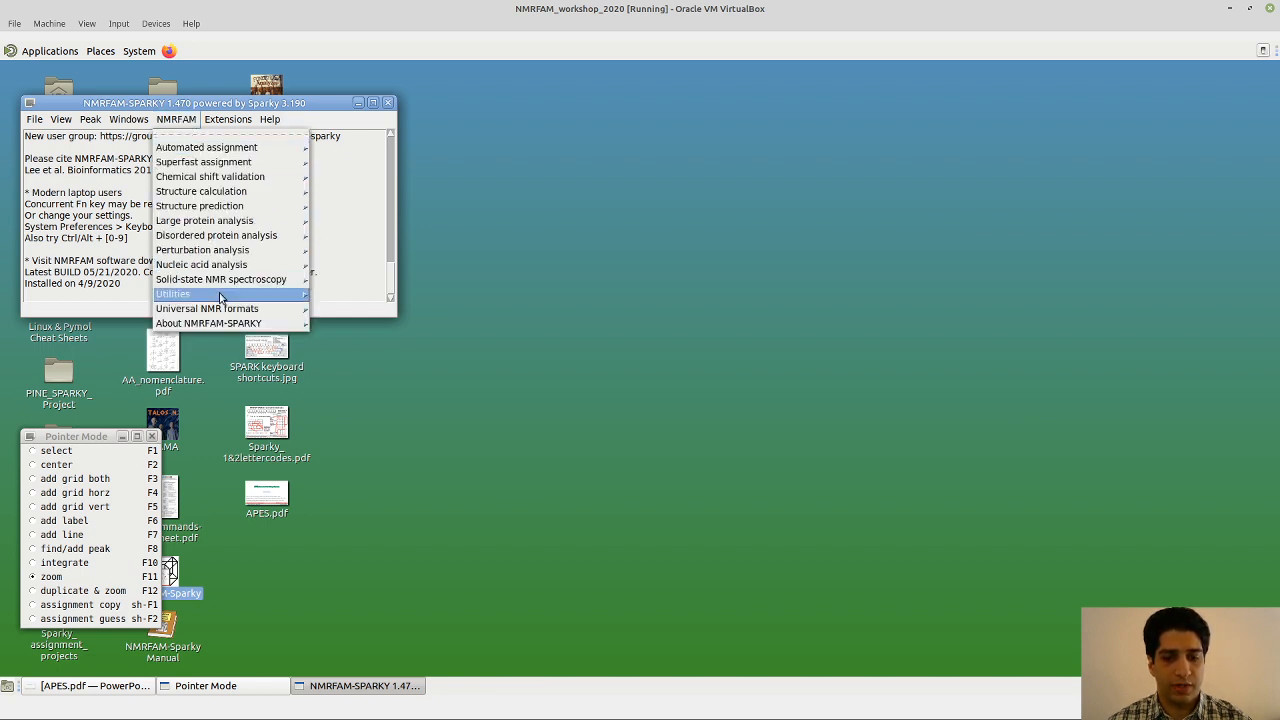
click(201, 296)
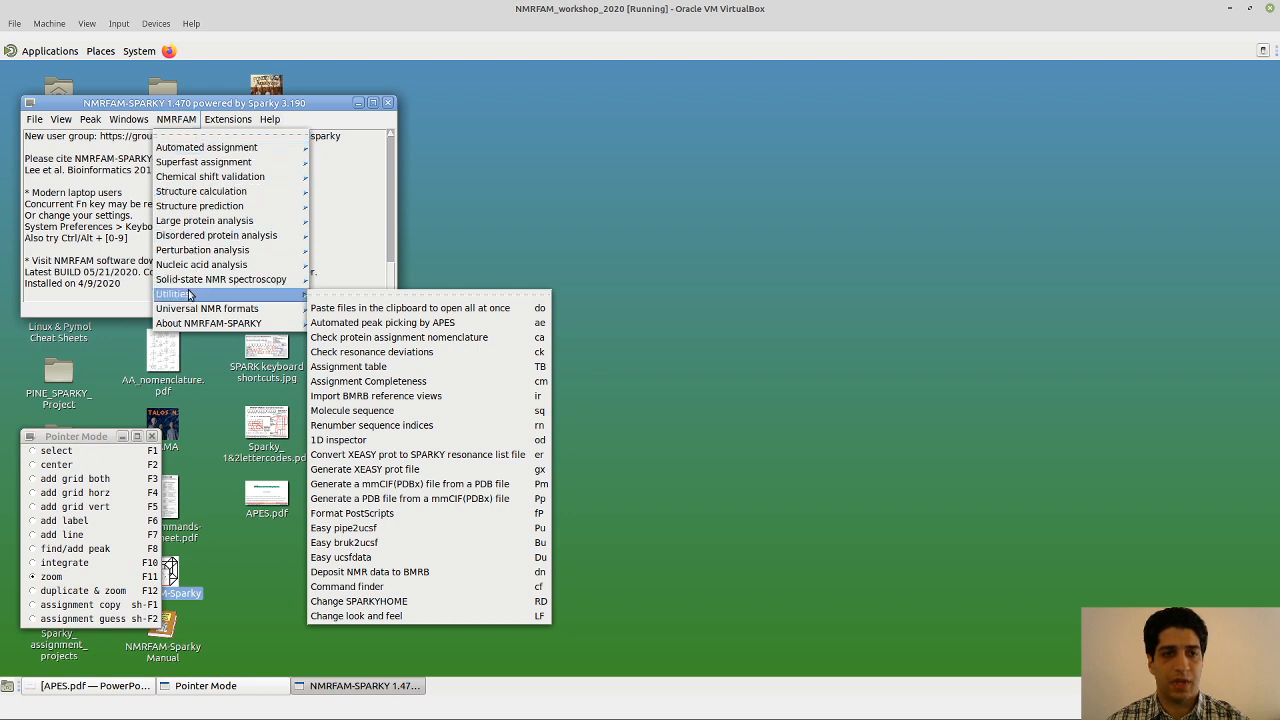
click(414, 600)
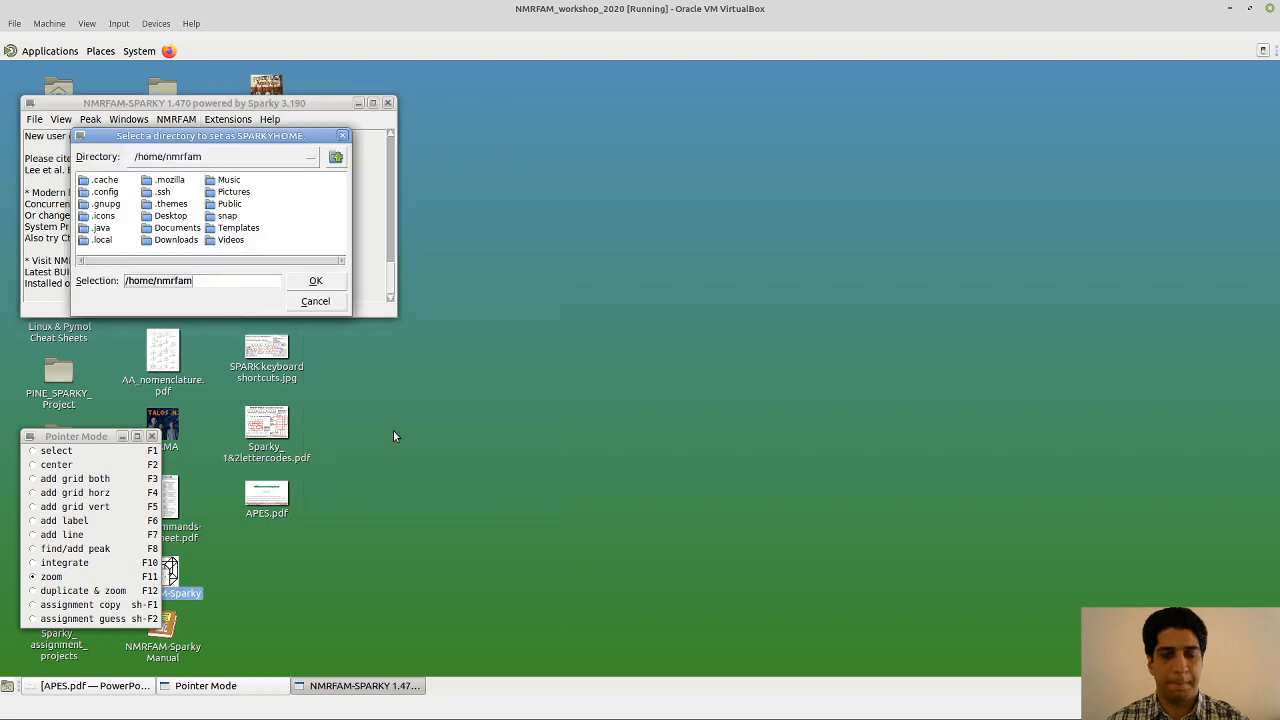
drag(207, 139, 548, 177)
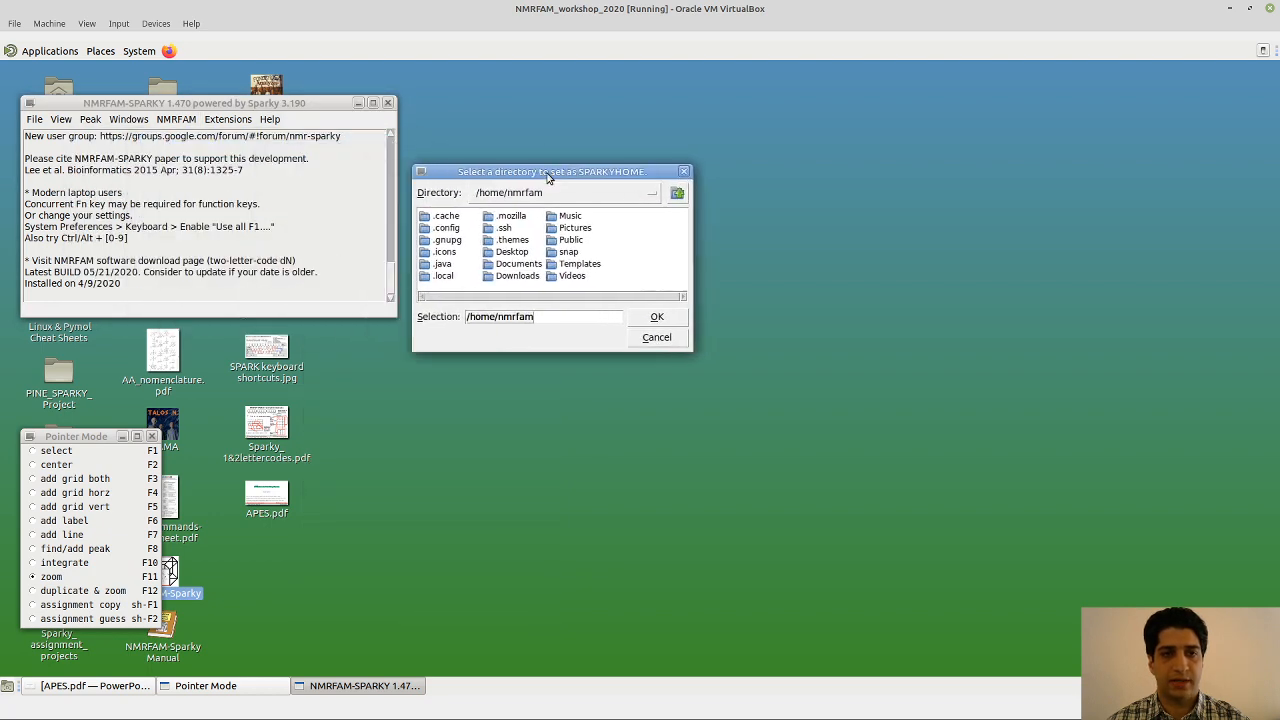
double_click(512, 252)
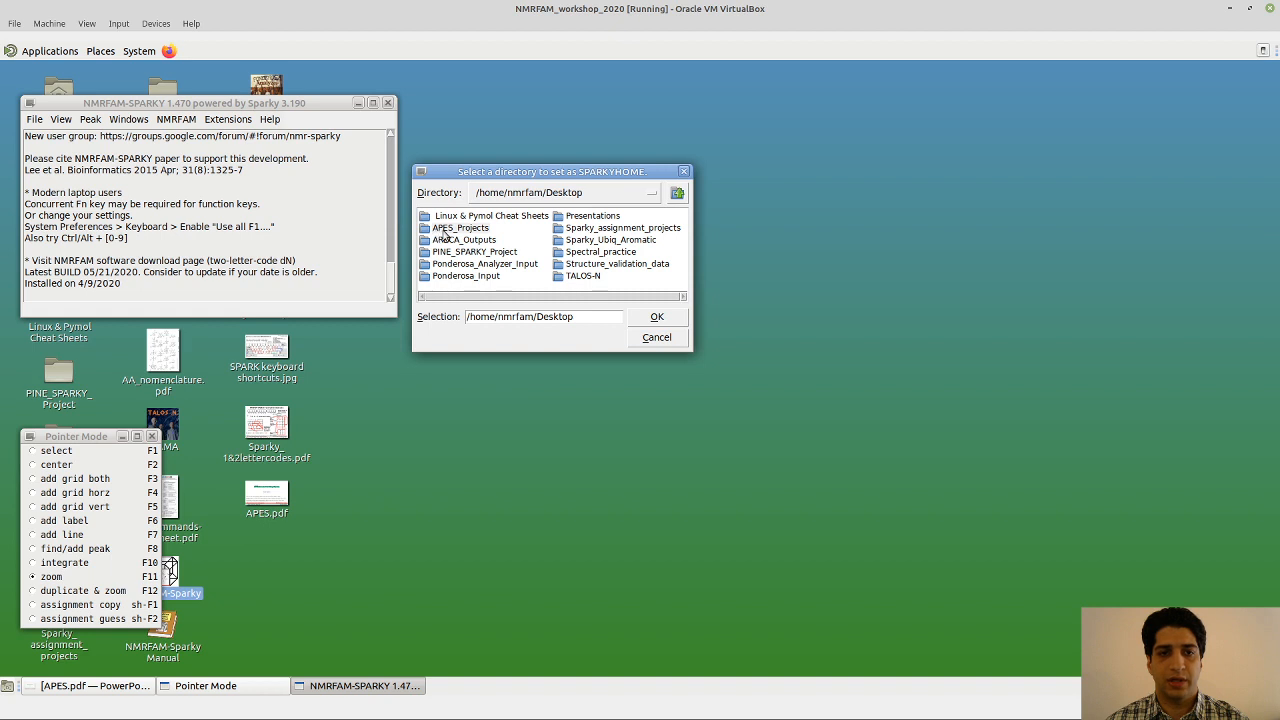
double_click(479, 229)
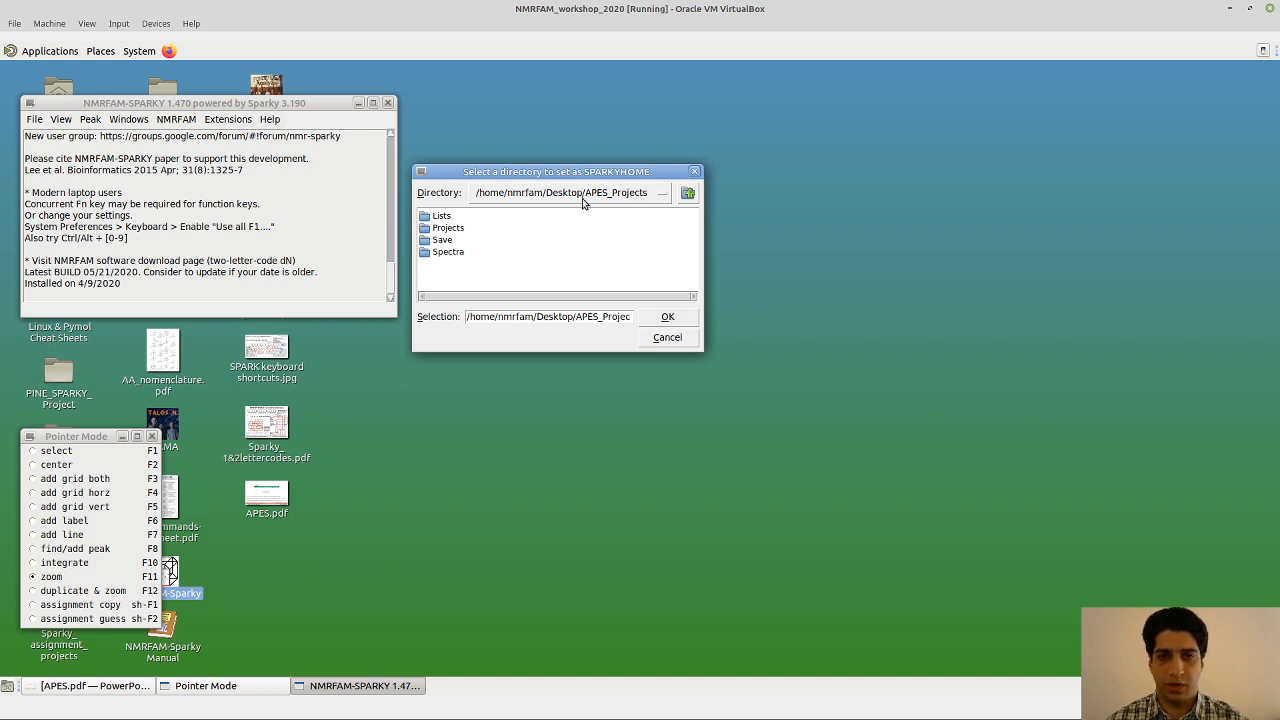
click(669, 317)
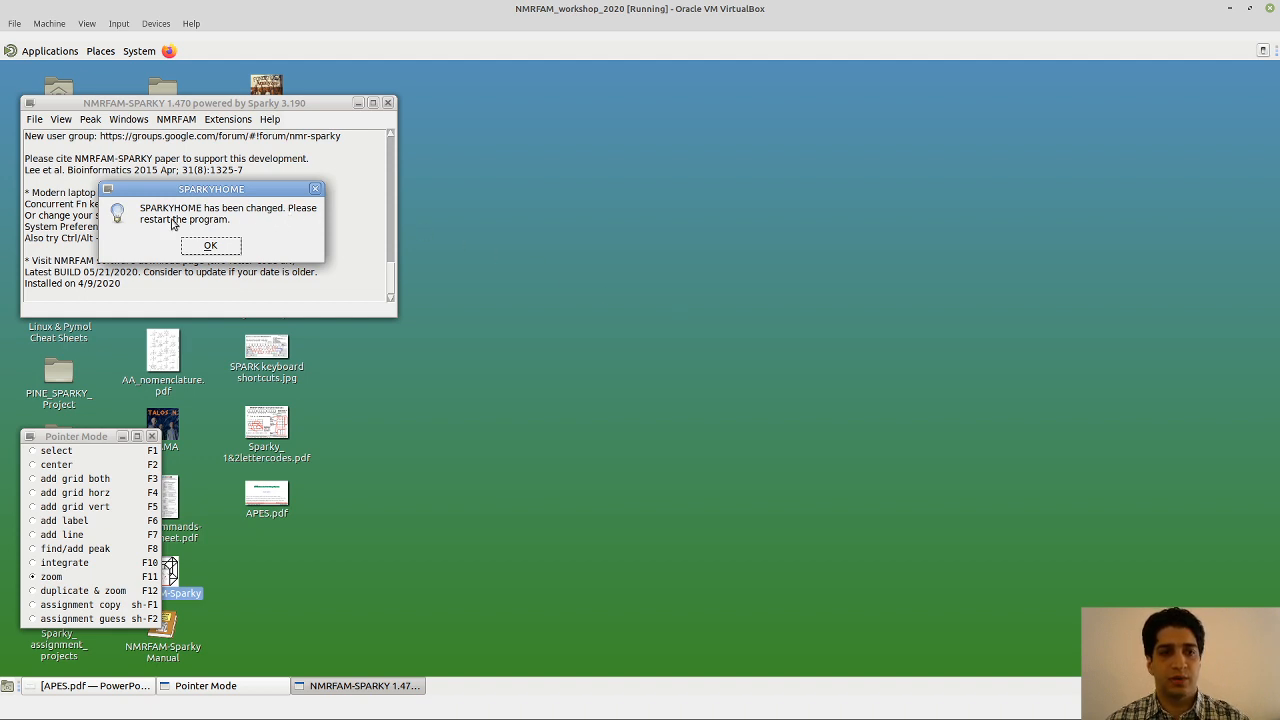
click(211, 246)
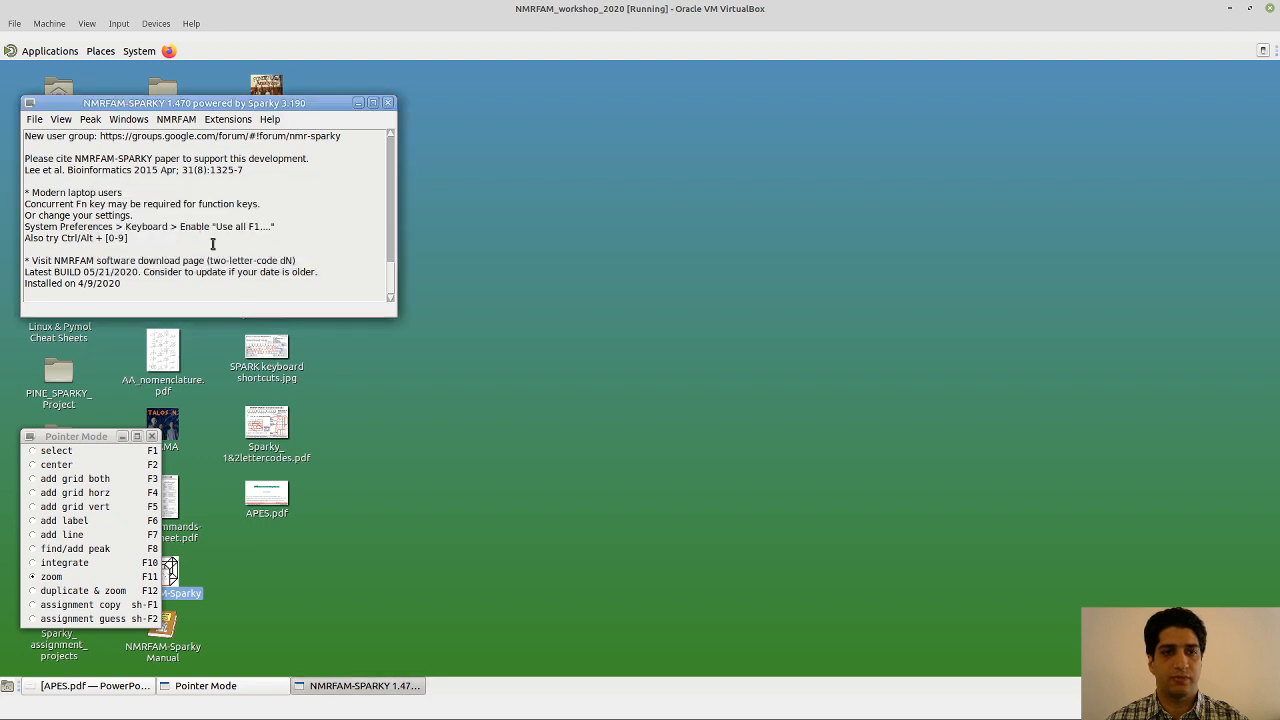
Restart NMRFAM-SPARKY and open the project file apes.proj from the APES_Projects/Projects folder
click(388, 103)
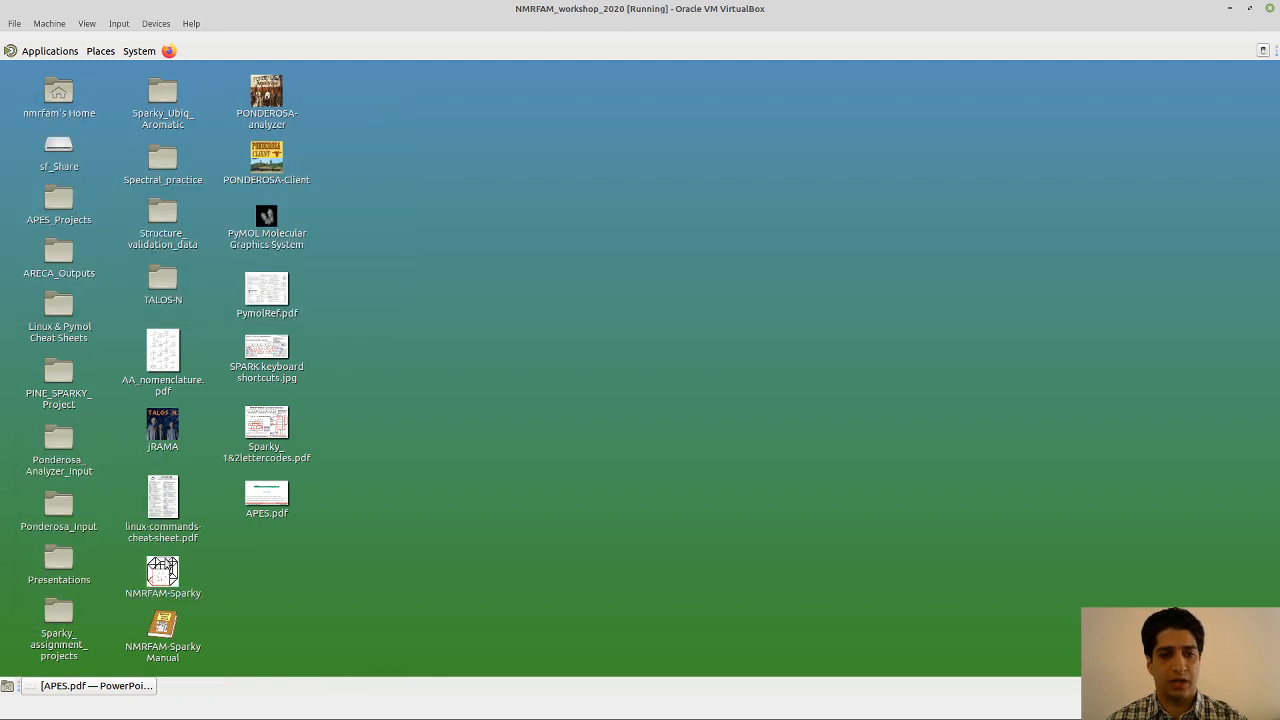
click(165, 566)
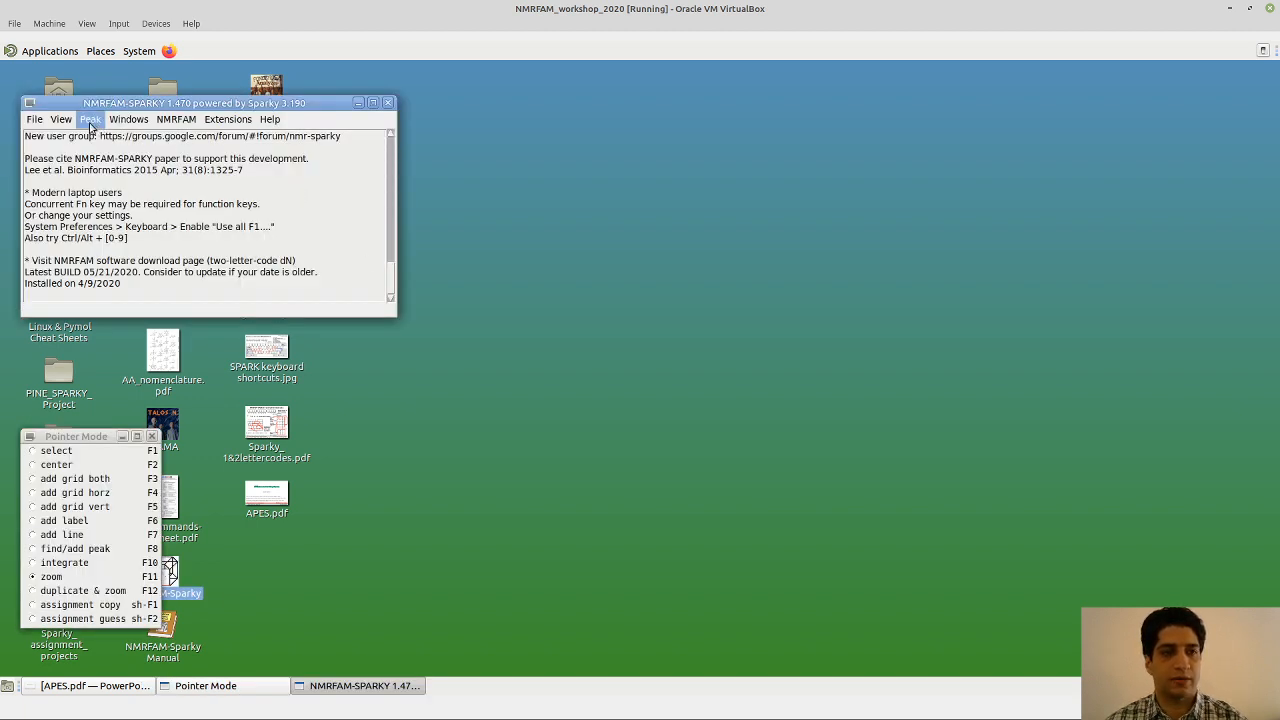
click(34, 119)
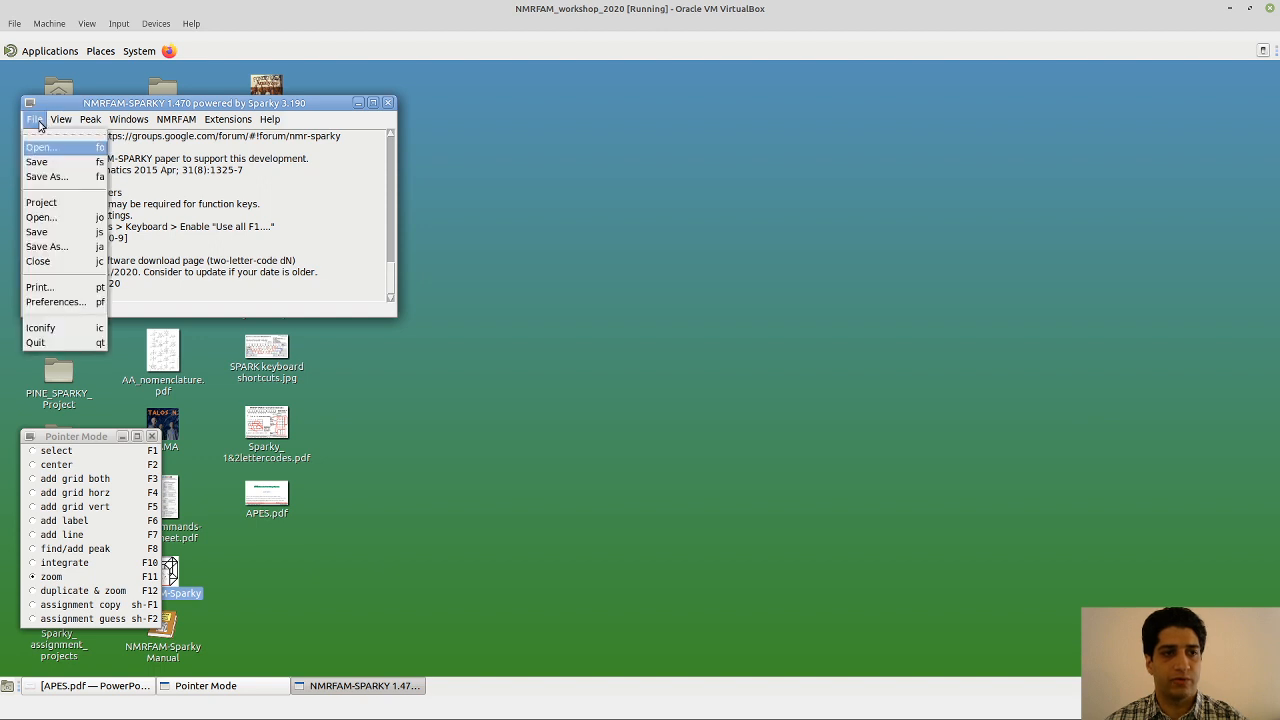
click(67, 219)
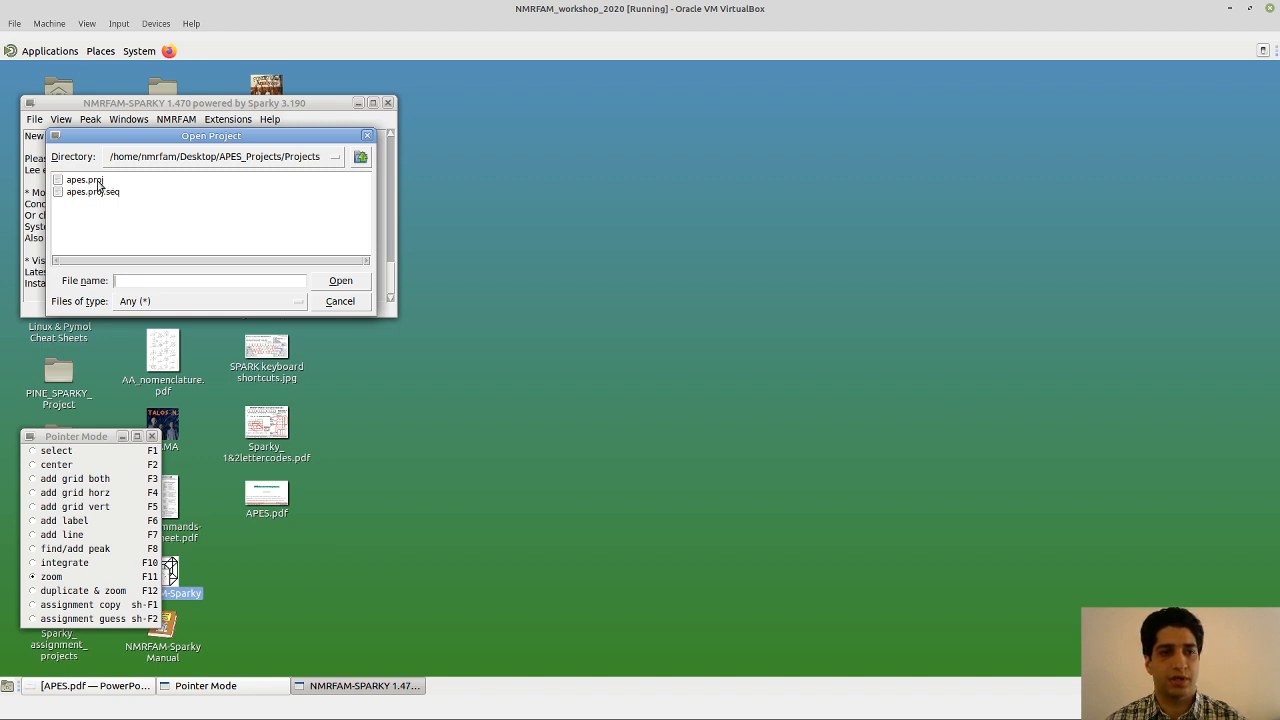
click(99, 182)
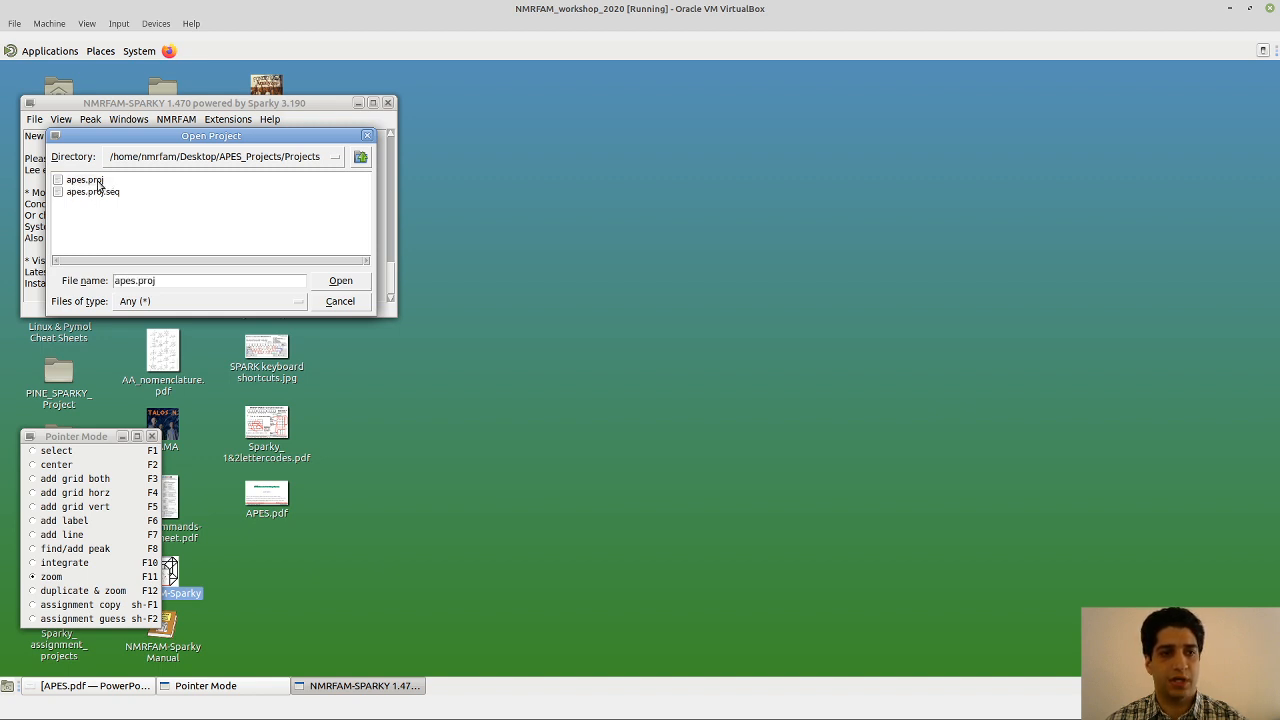
click(340, 281)
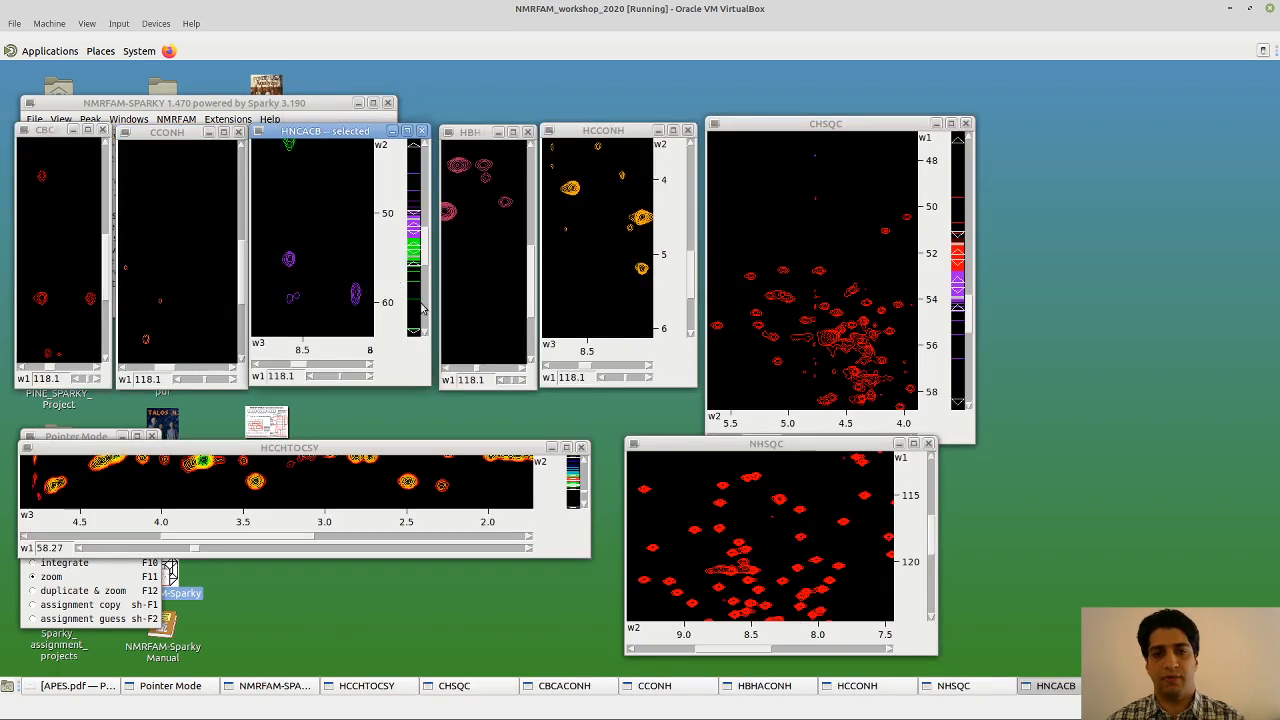
Shift the NHSQC window slightly, review the nuclei, data sizes and peak counts of the loaded spectra in the View List, and close it
click(935, 468)
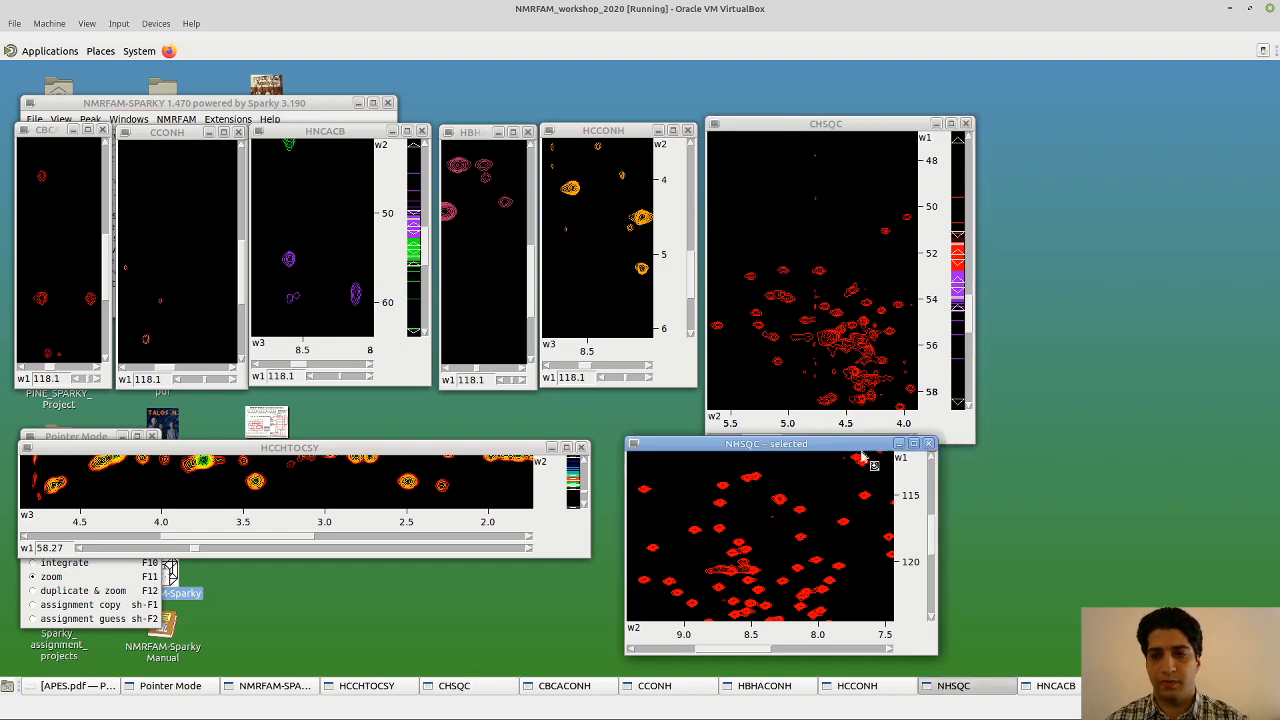
drag(854, 443, 866, 451)
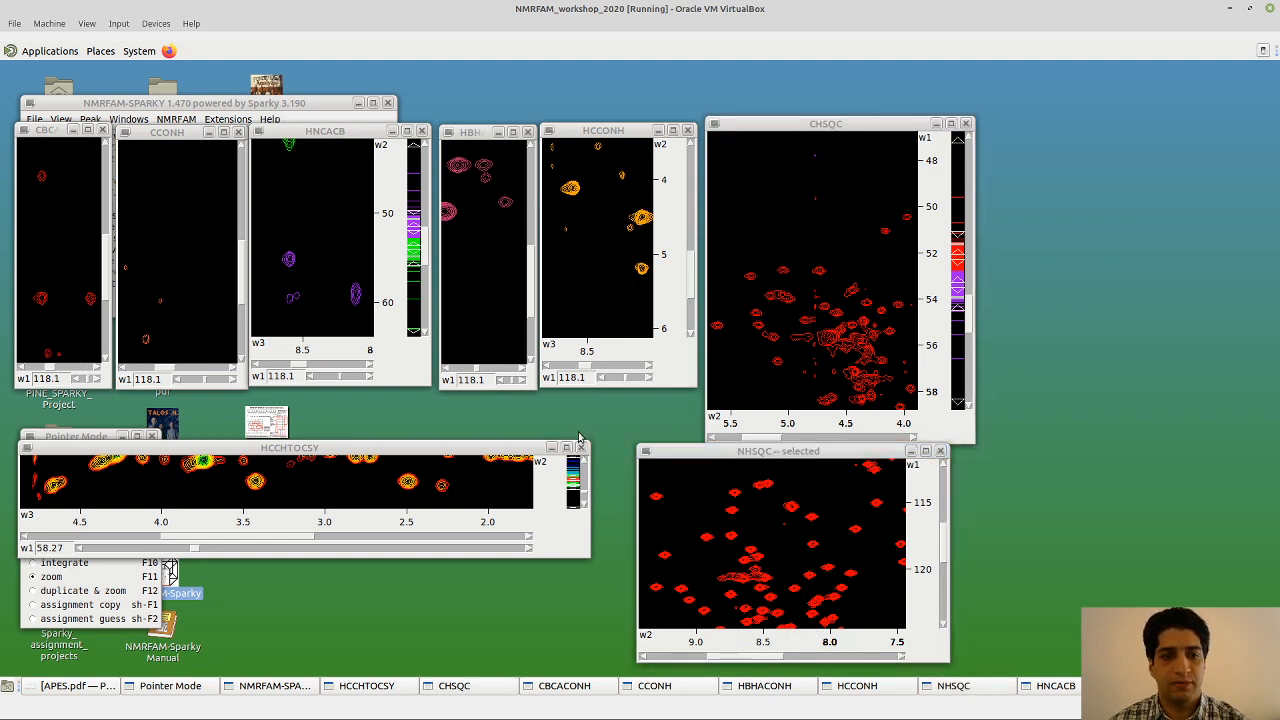
click(270, 686)
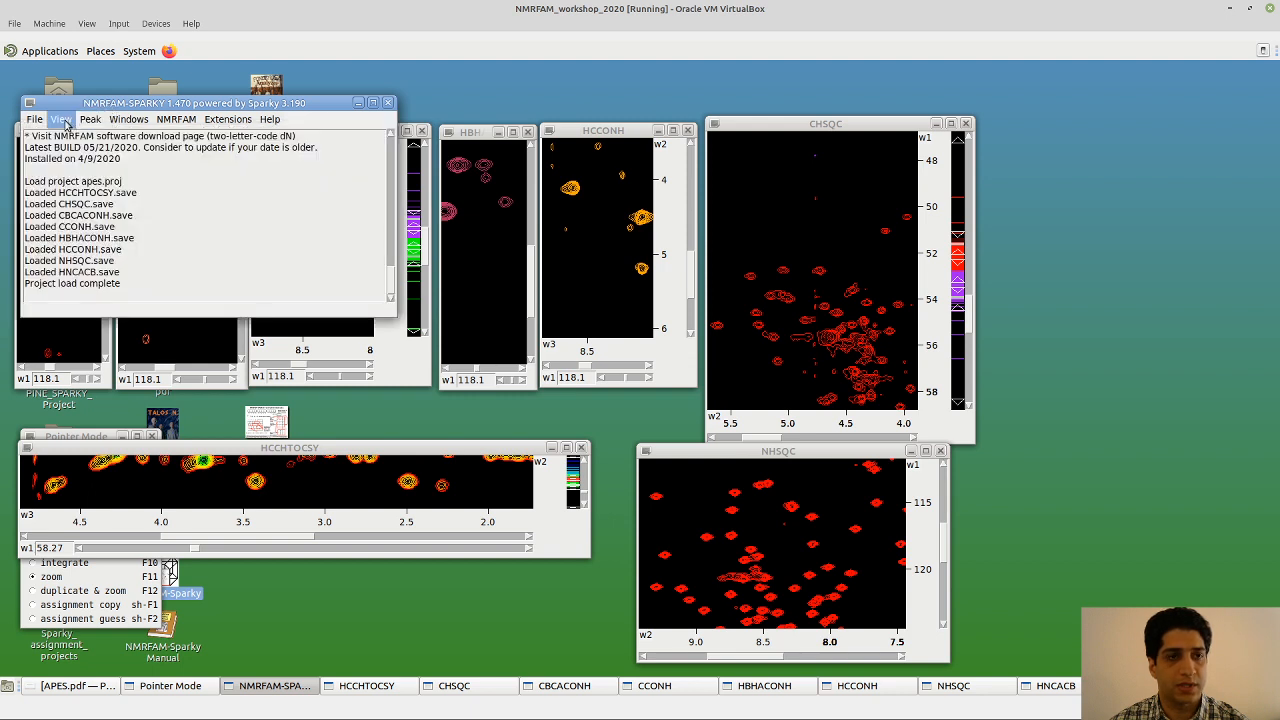
click(62, 120)
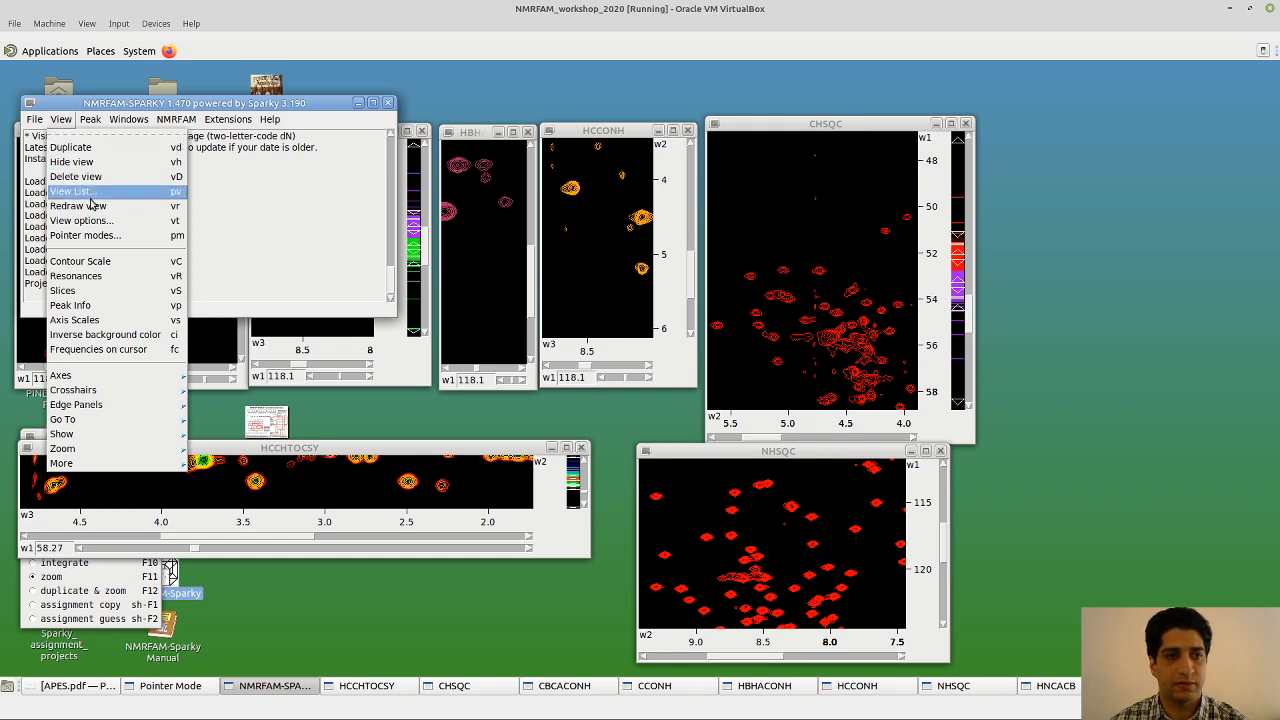
click(149, 193)
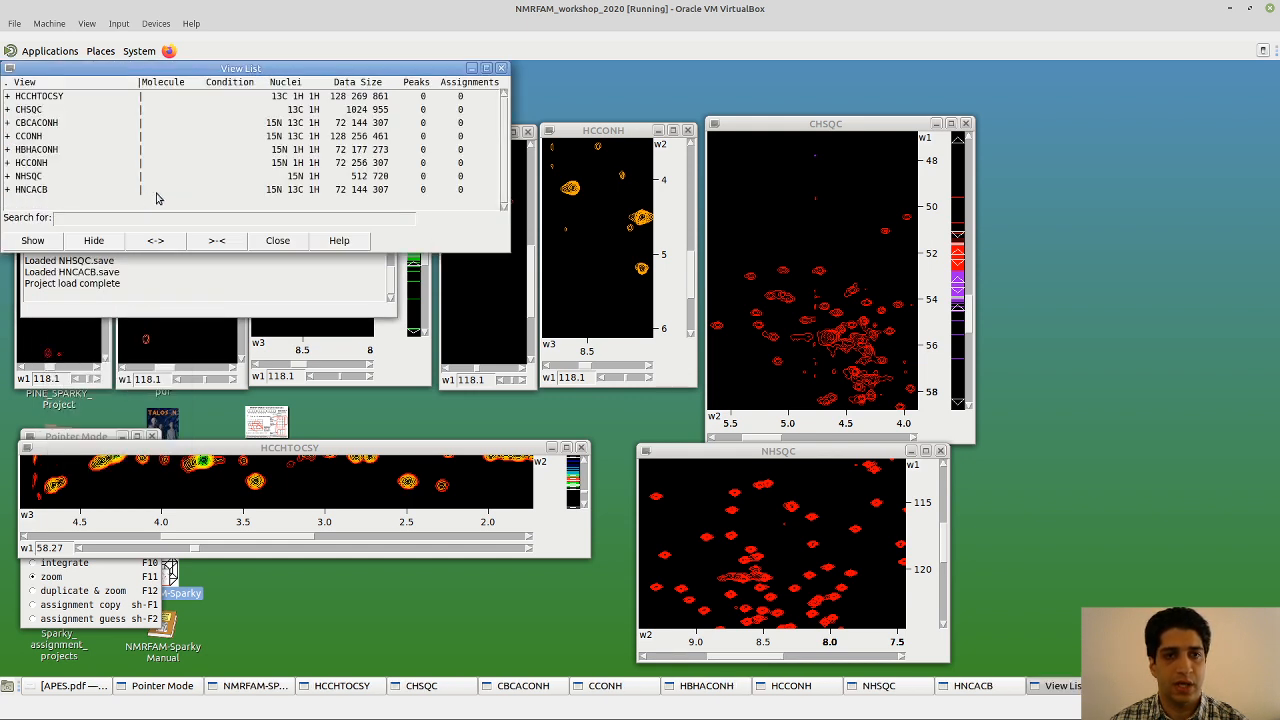
drag(188, 72, 329, 129)
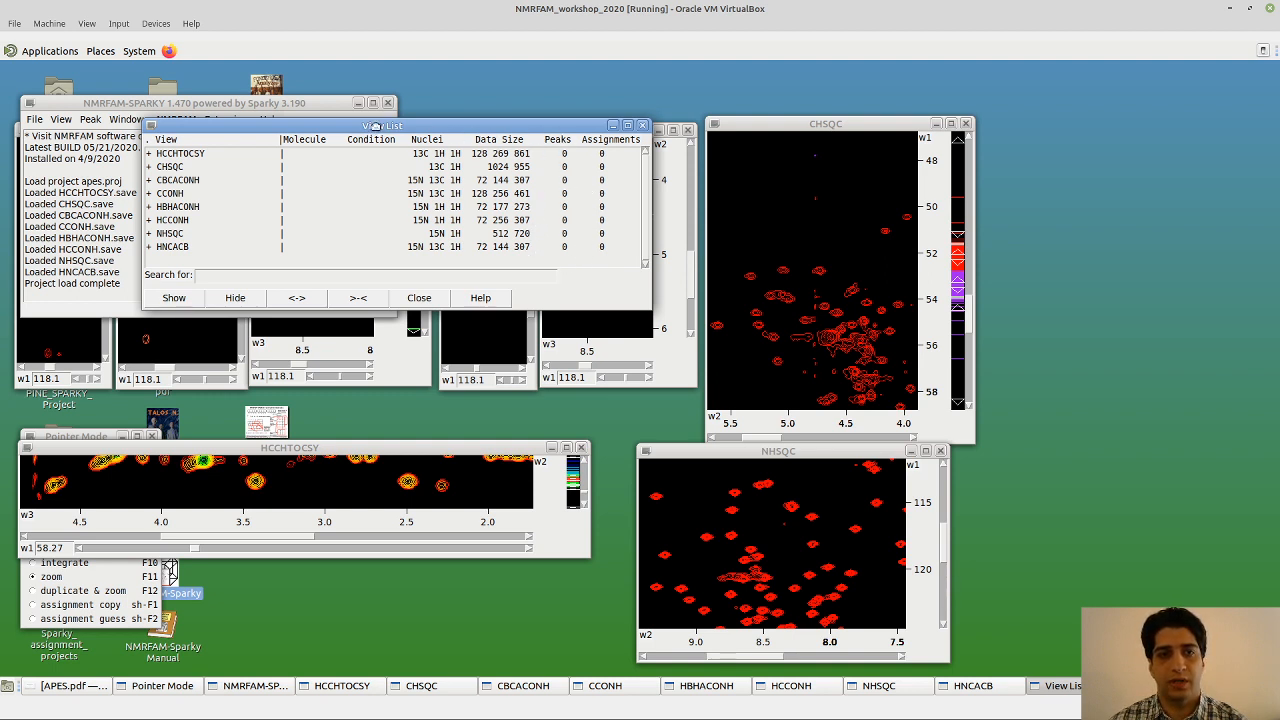
drag(372, 127, 396, 127)
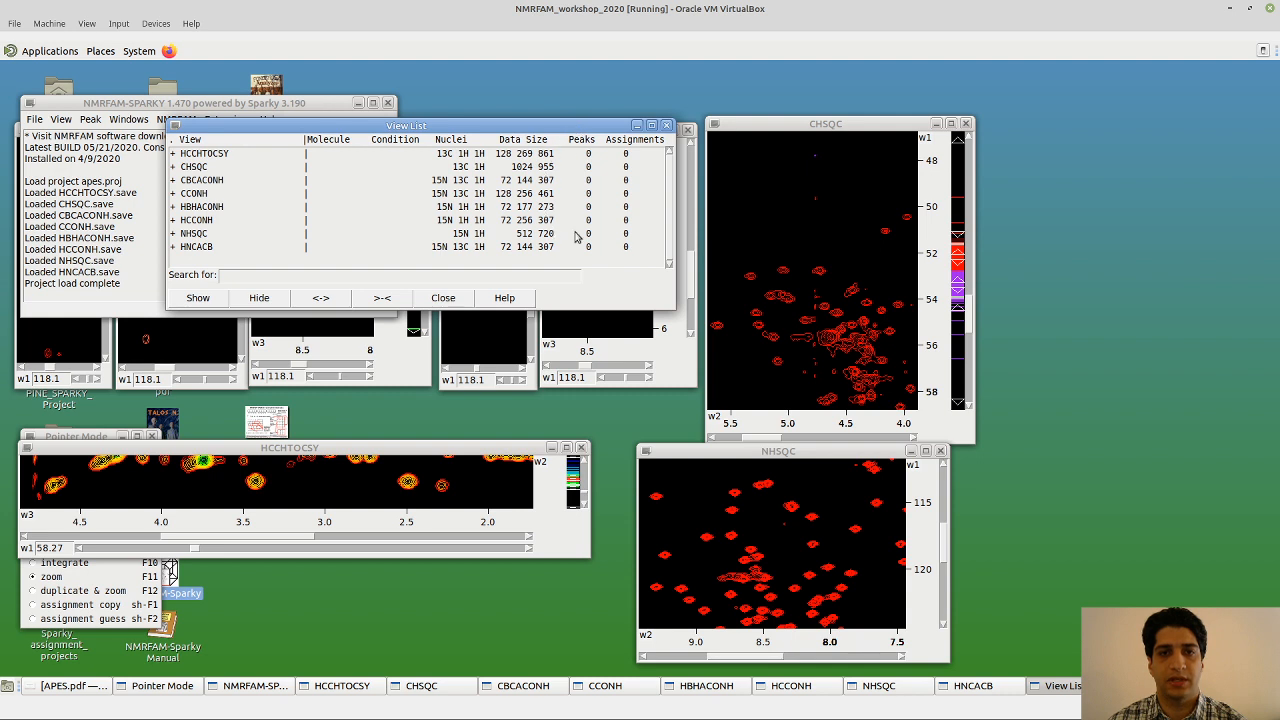
click(443, 298)
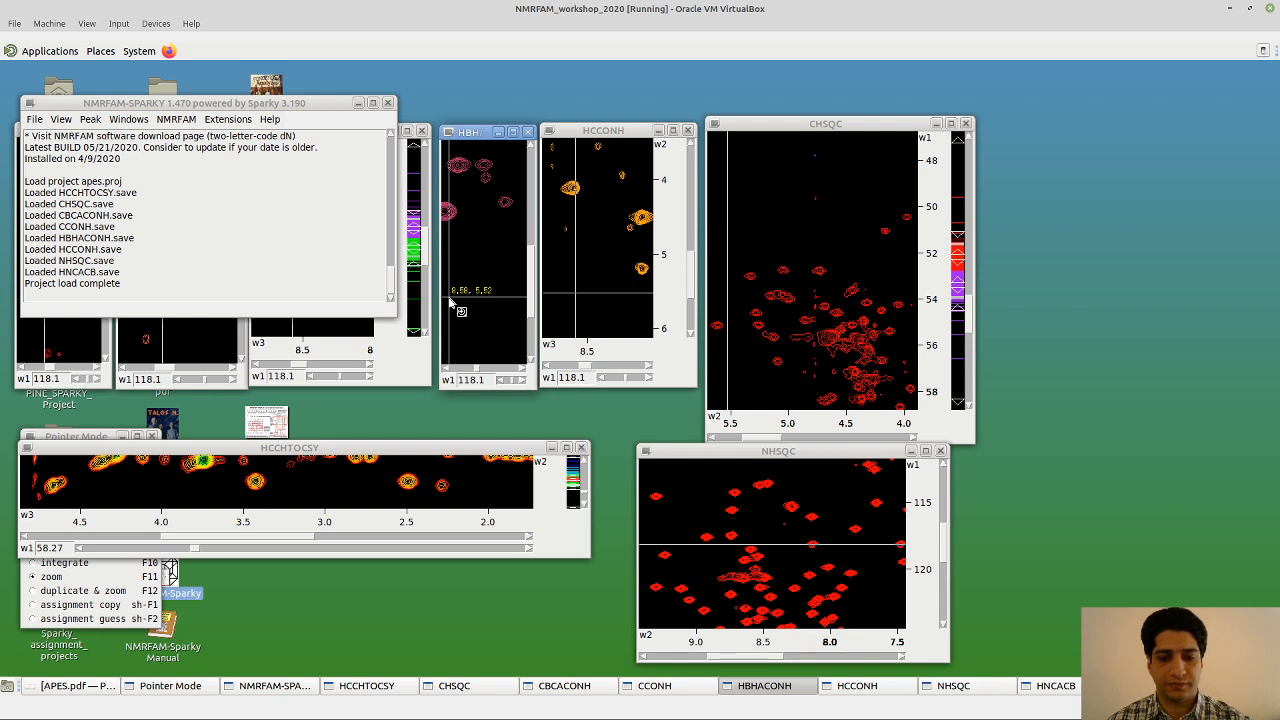
Reposition the main NMRFAM-SPARKY window so that it no longer covers the CBCACONH and CCONH spectra
click(316, 263)
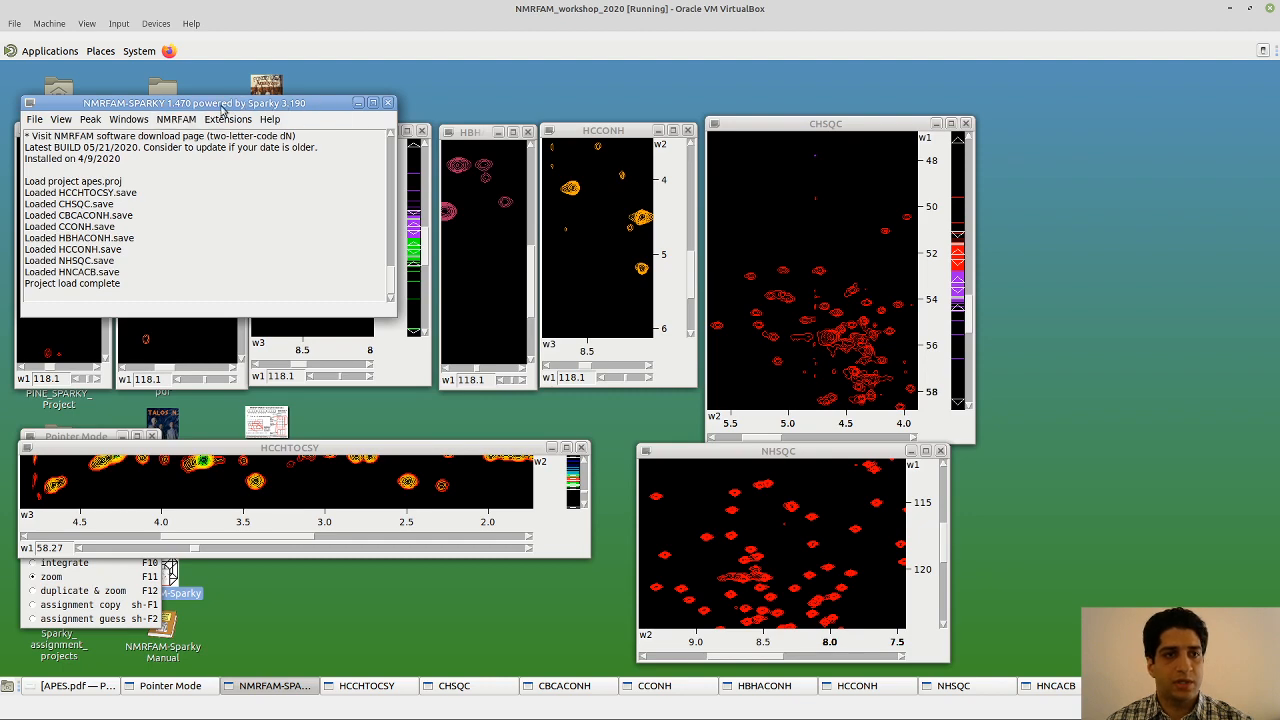
drag(200, 119, 399, 428)
click(85, 157)
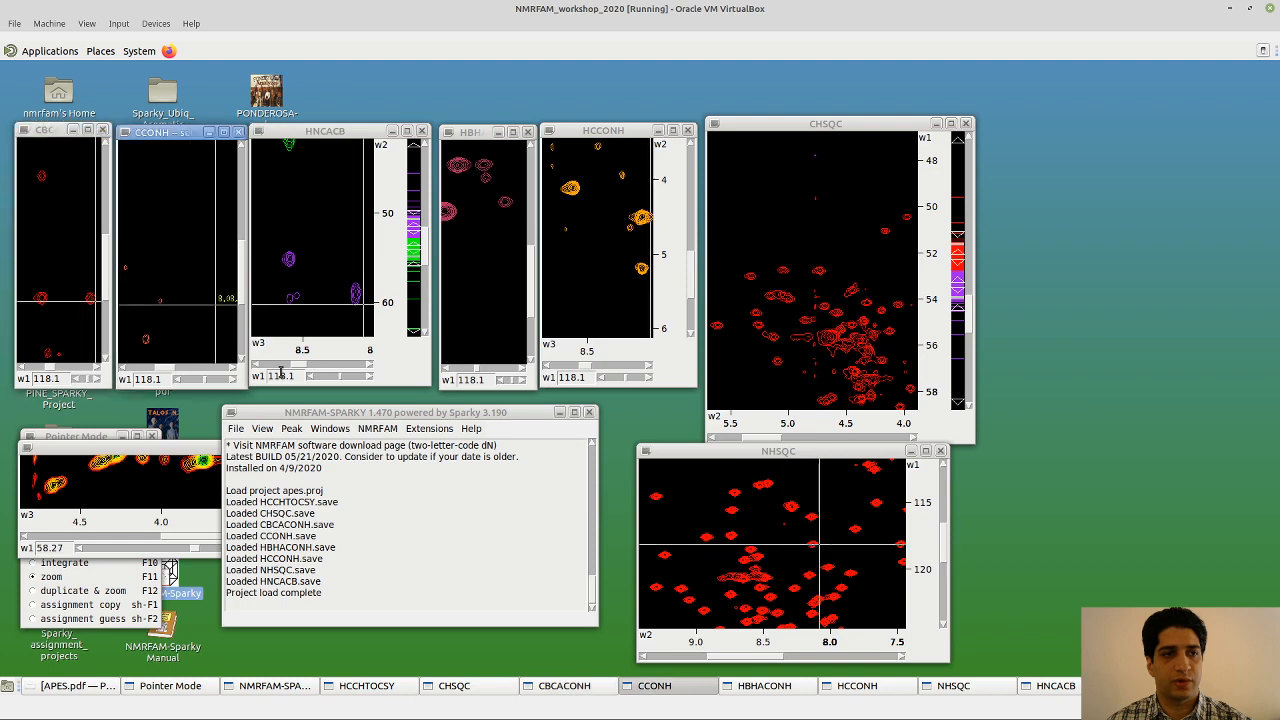
drag(355, 412, 395, 80)
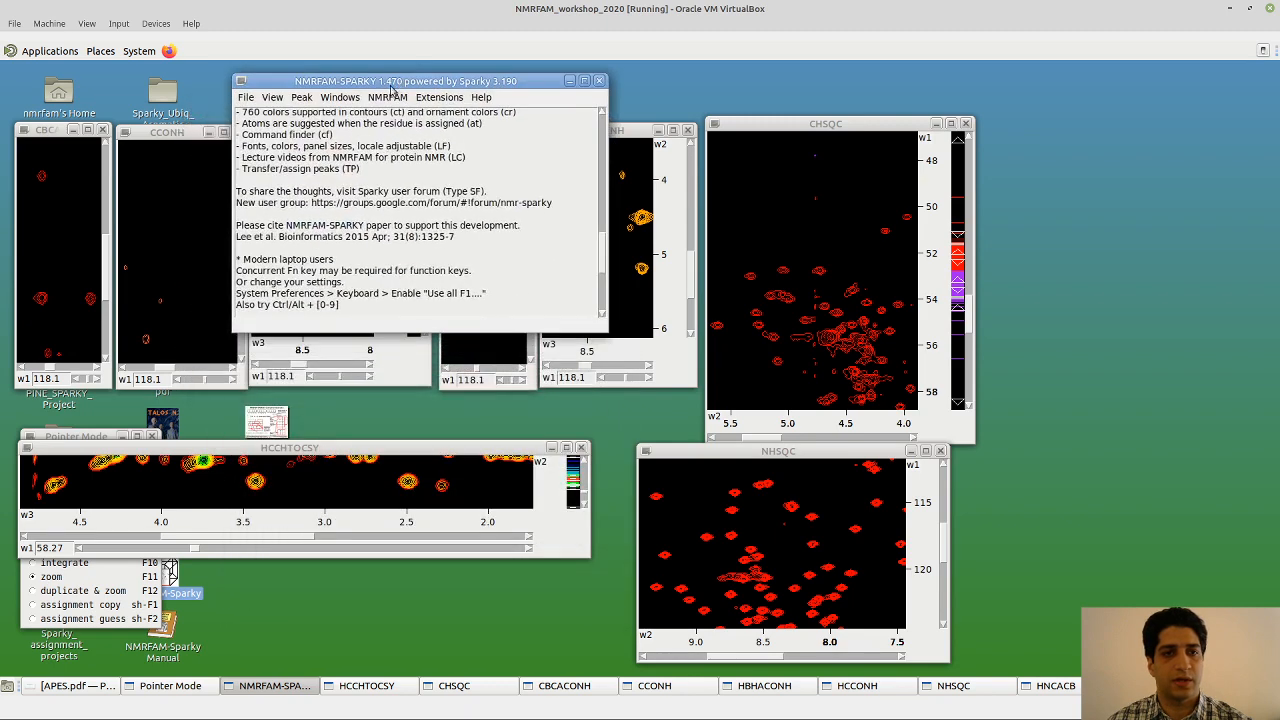
Invert the background color of the CBCACONH spectrum view
click(55, 131)
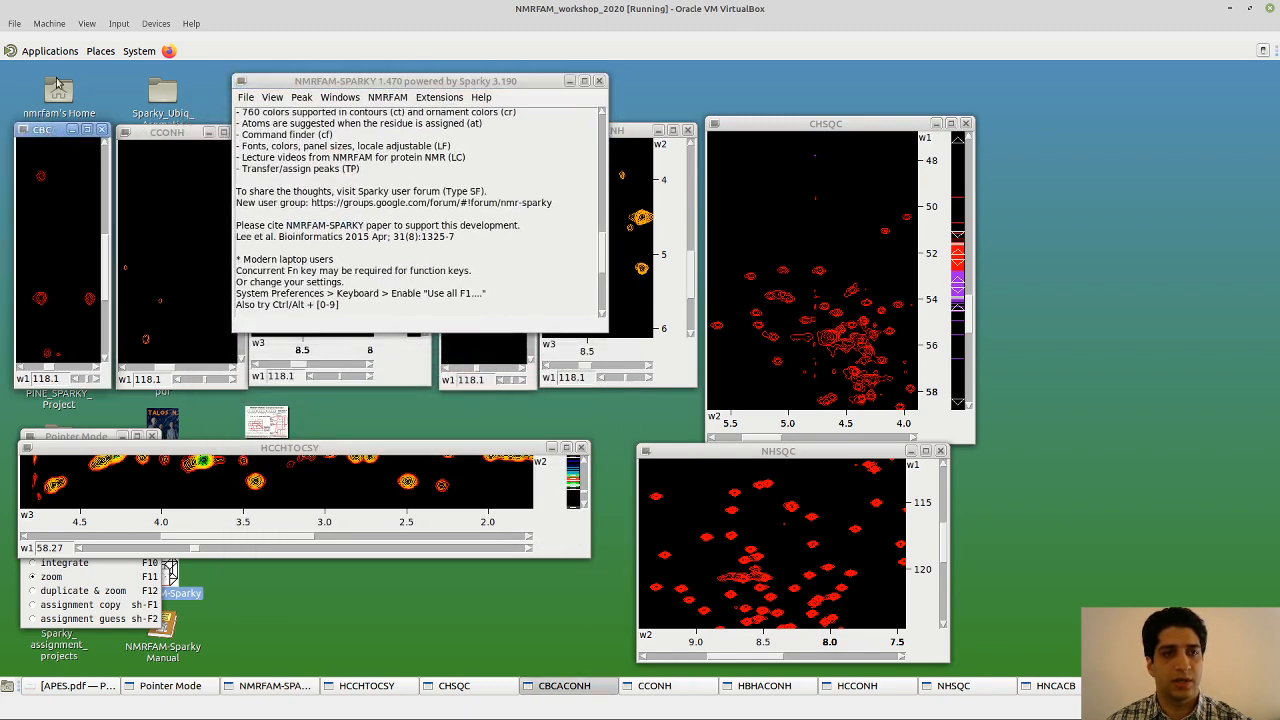
click(302, 101)
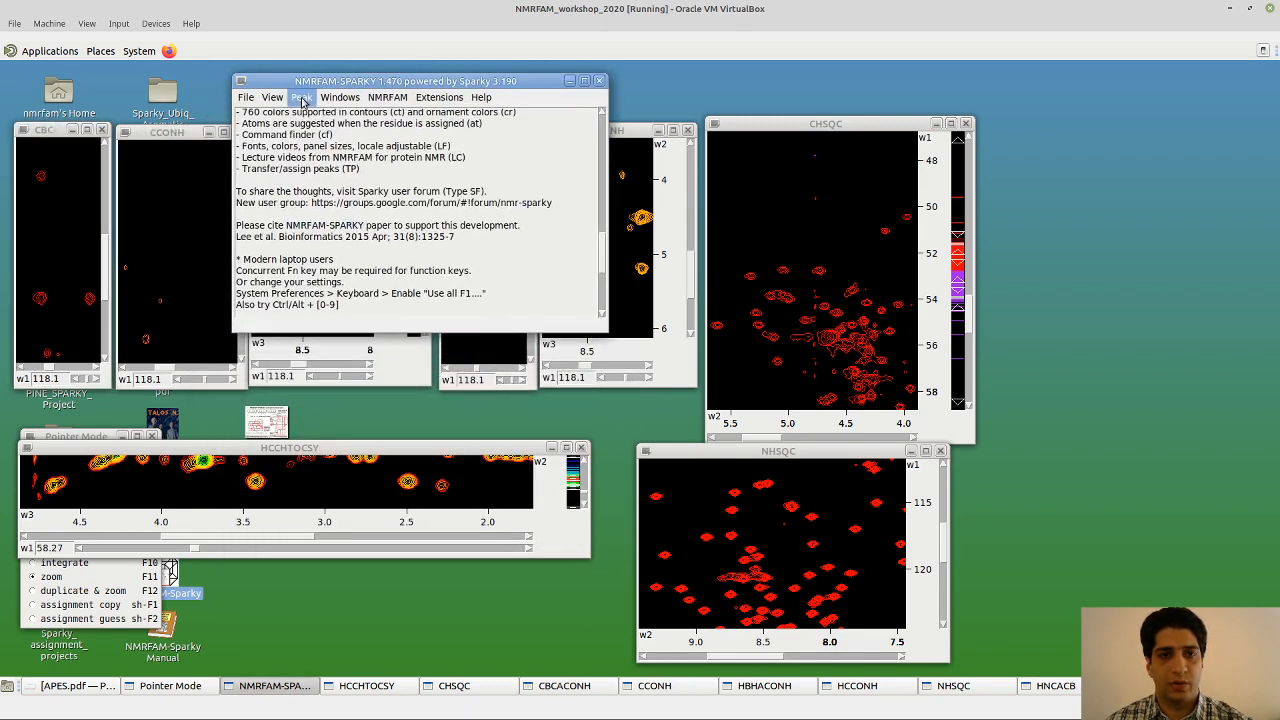
click(302, 101)
mouse_move(277, 100)
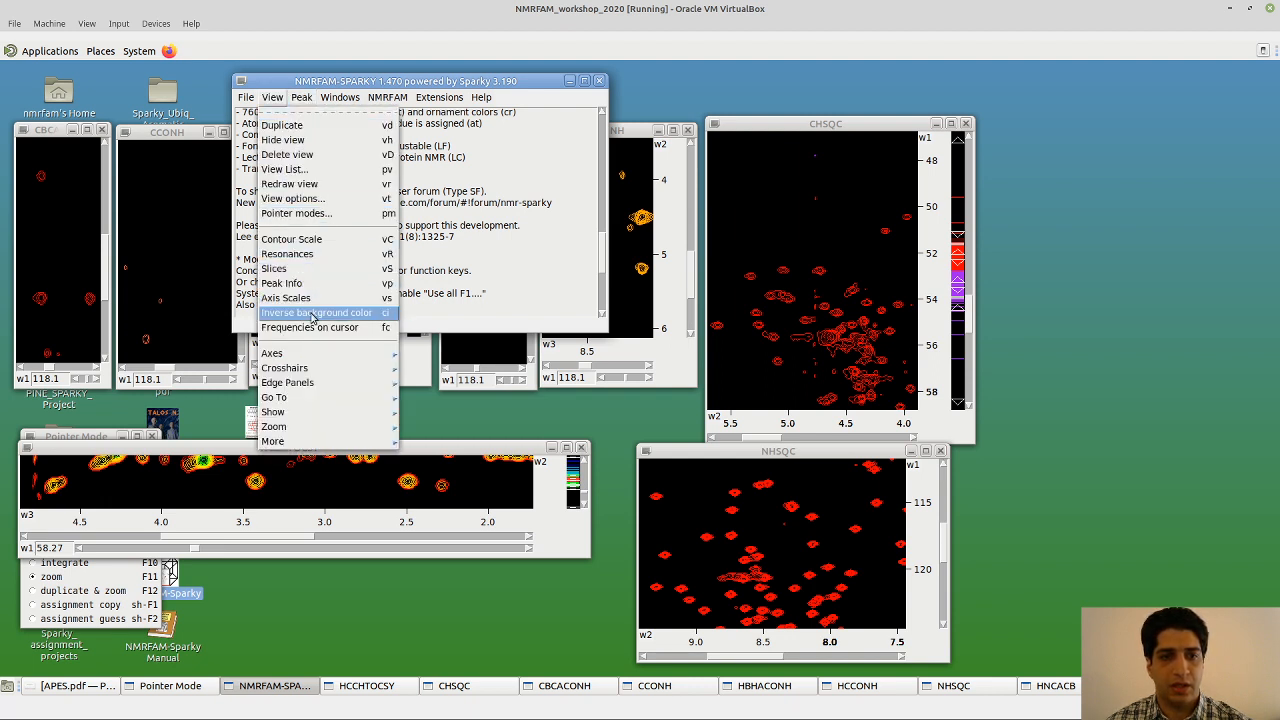
click(344, 316)
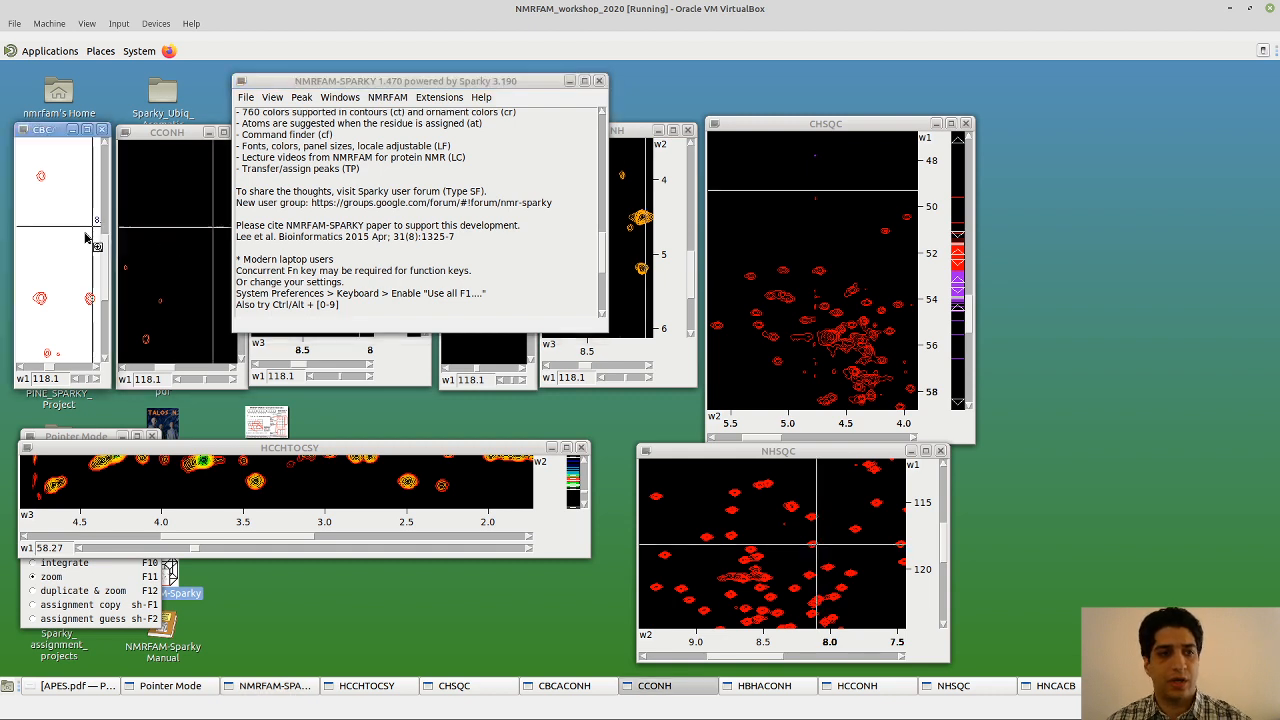
click(275, 98)
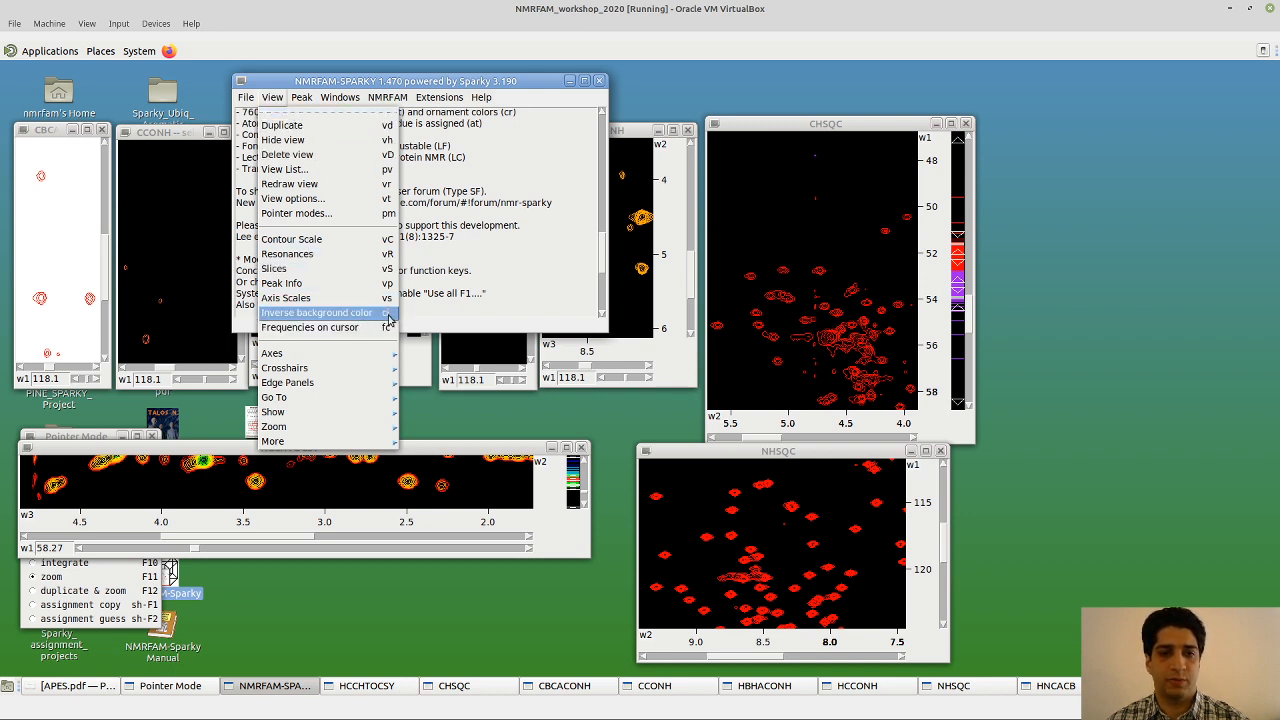
click(322, 84)
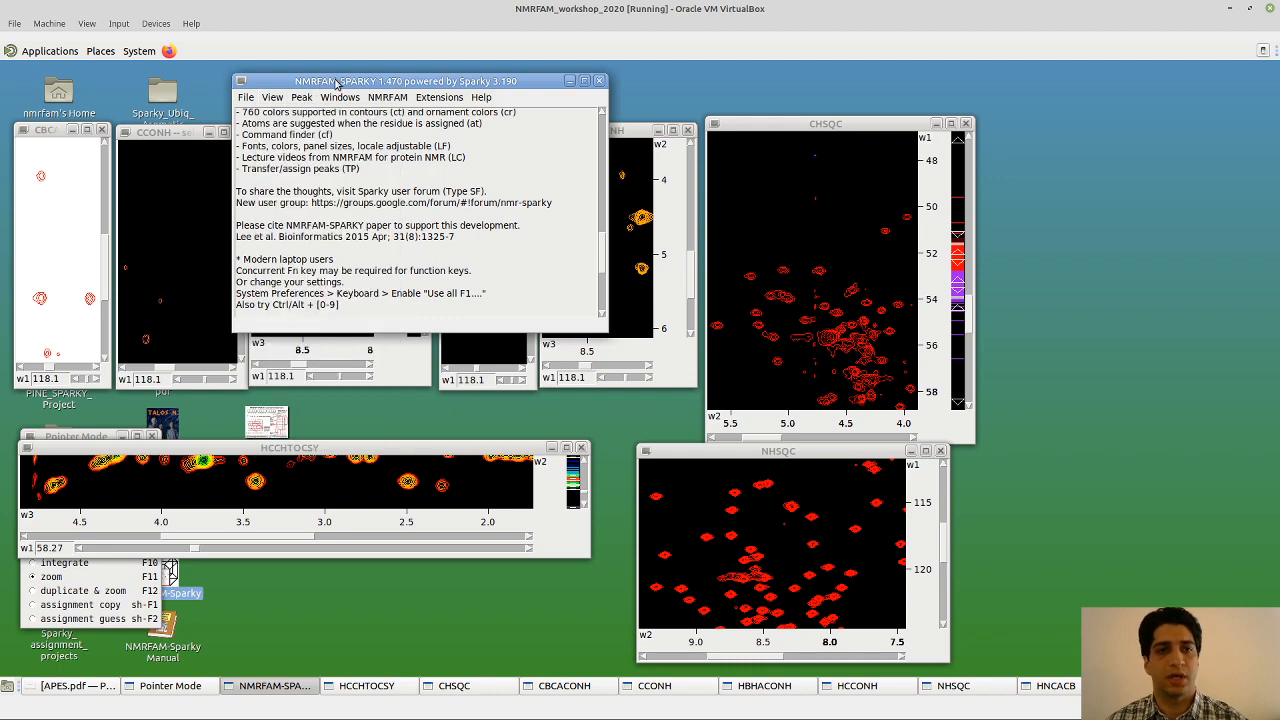
drag(337, 84, 278, 80)
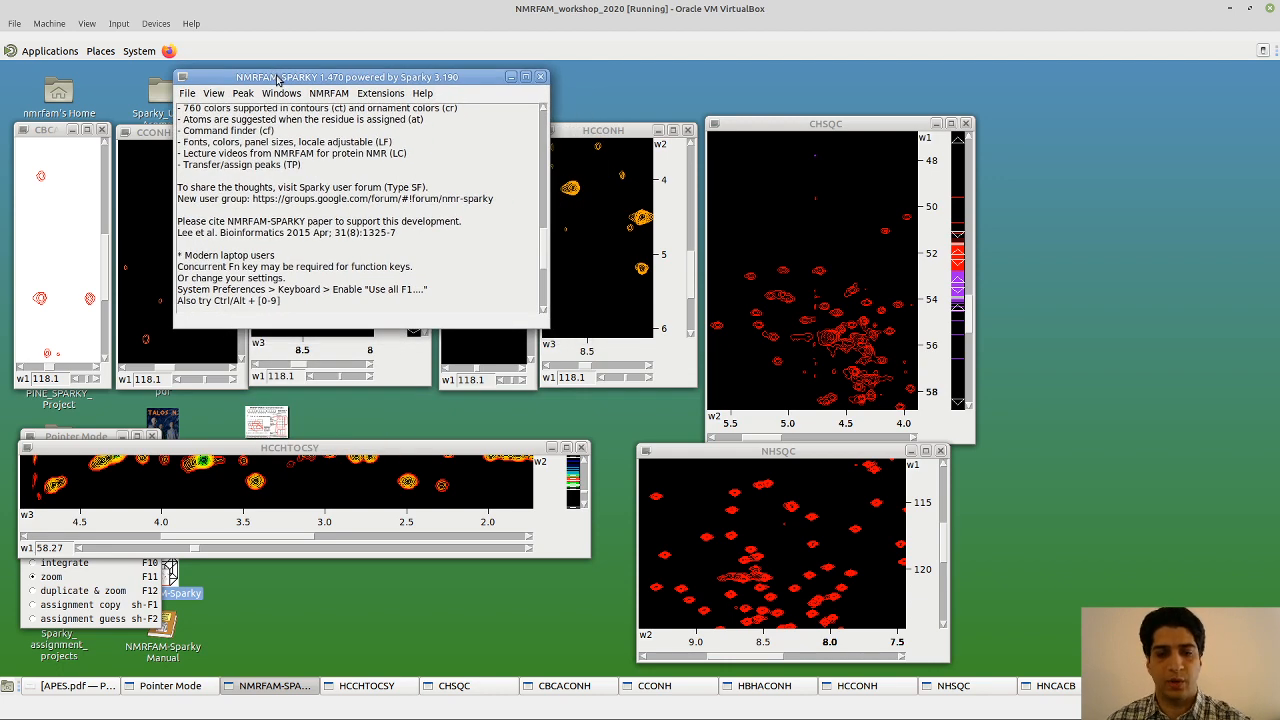
click(435, 66)
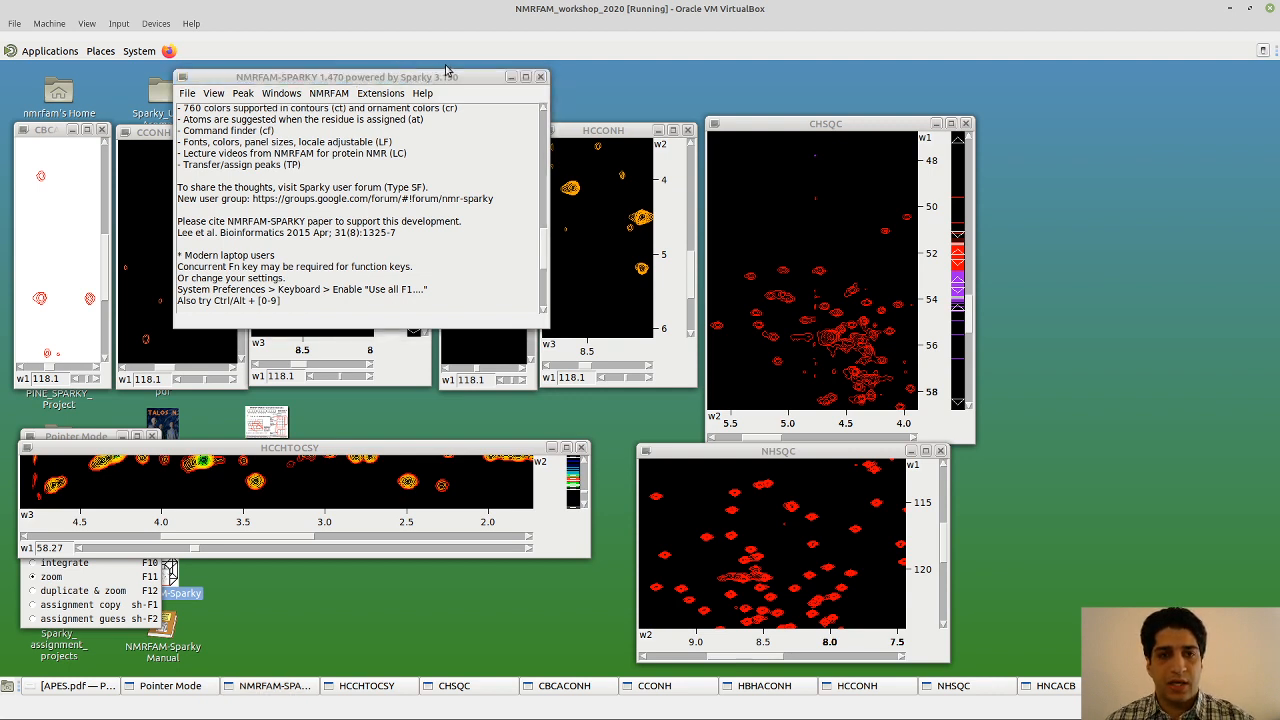
click(449, 82)
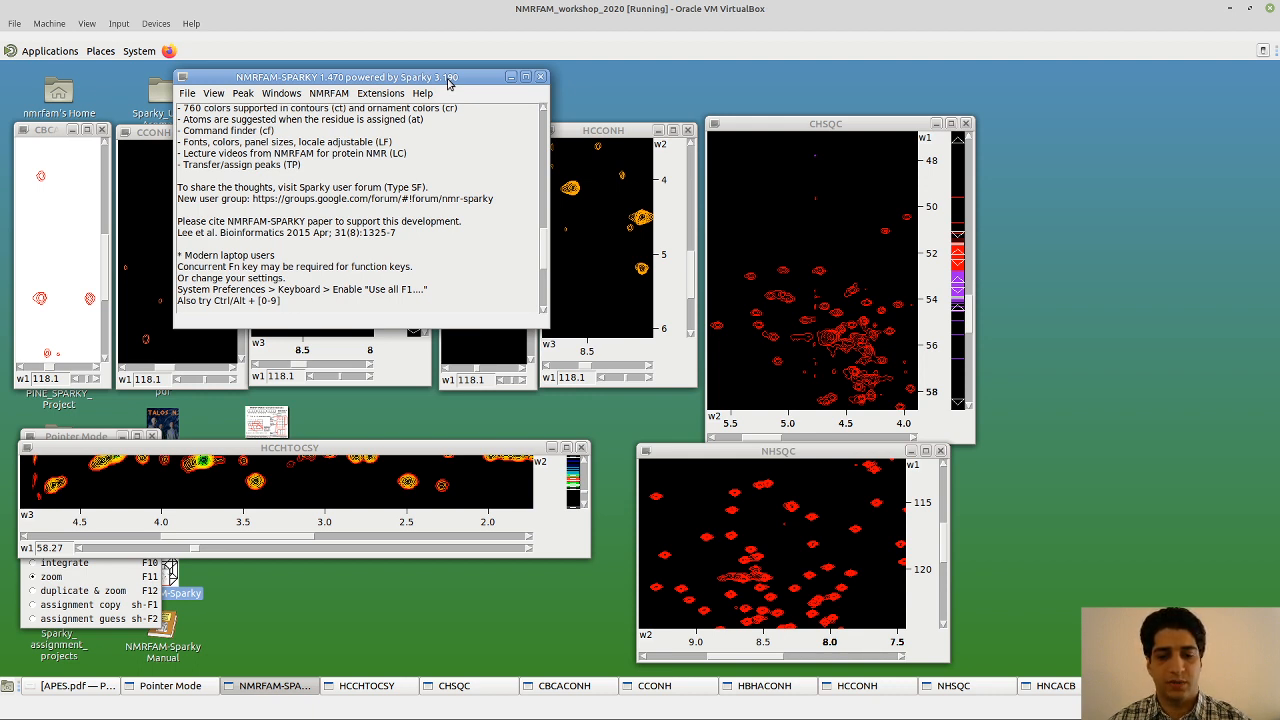
Open the molecule sequence entry, accept the loaded protein sequence, and overwrite the stored sequence file
click(330, 93)
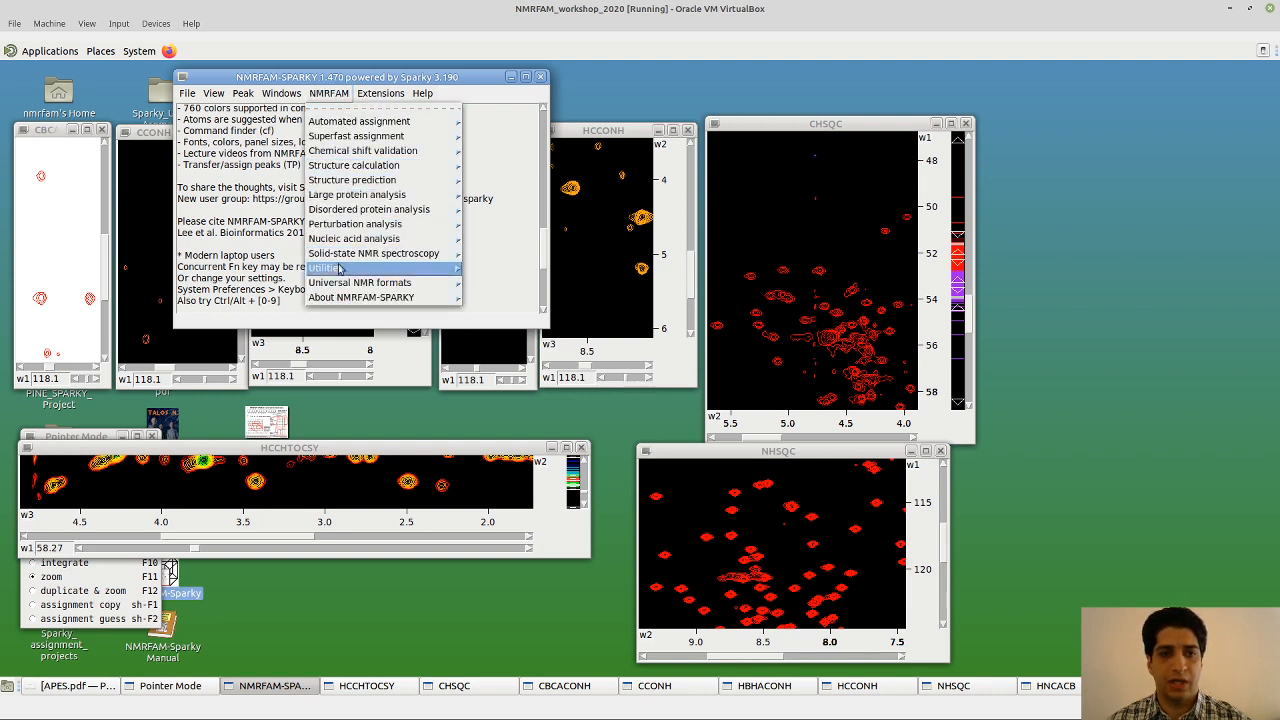
mouse_move(352, 273)
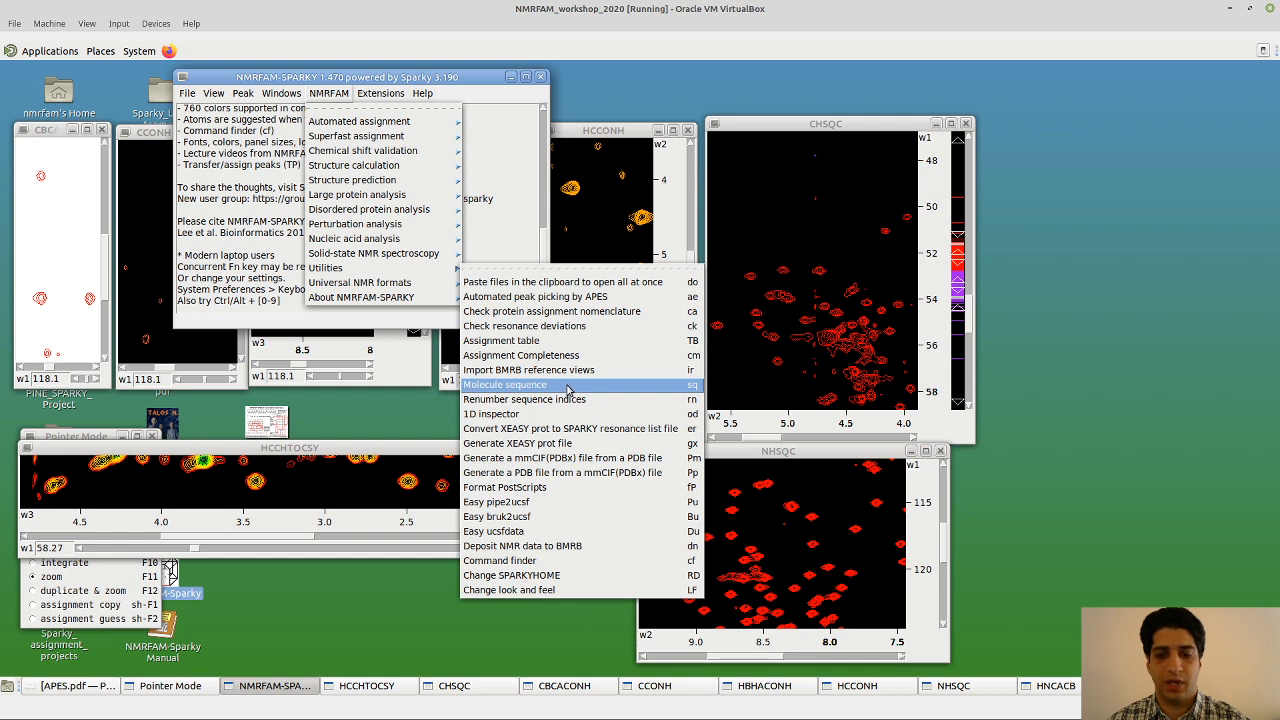
click(654, 389)
drag(1038, 114, 652, 98)
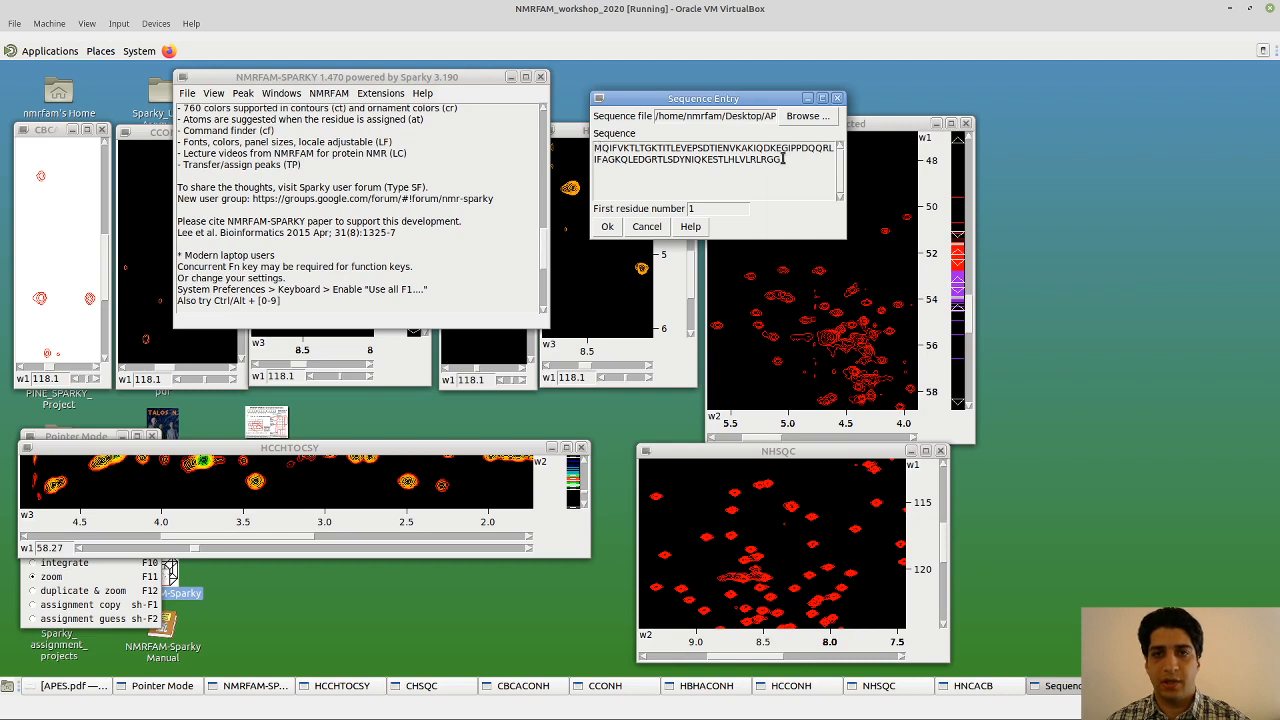
click(803, 117)
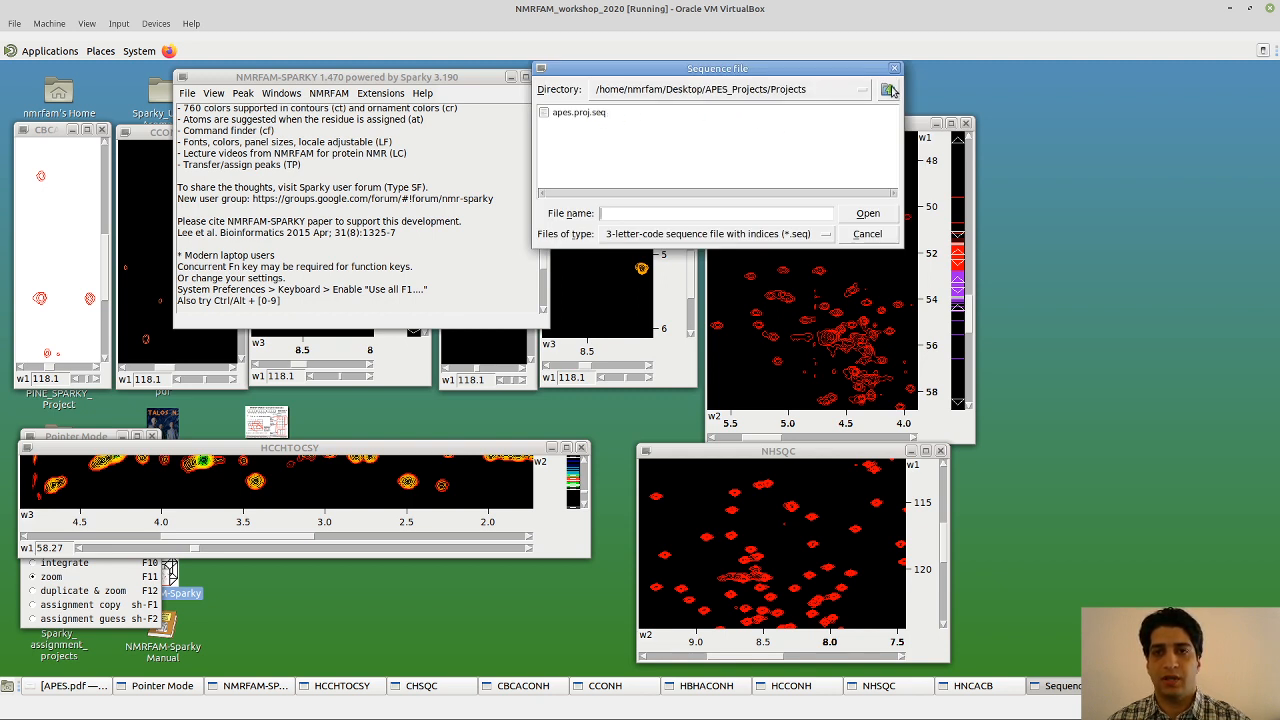
click(868, 235)
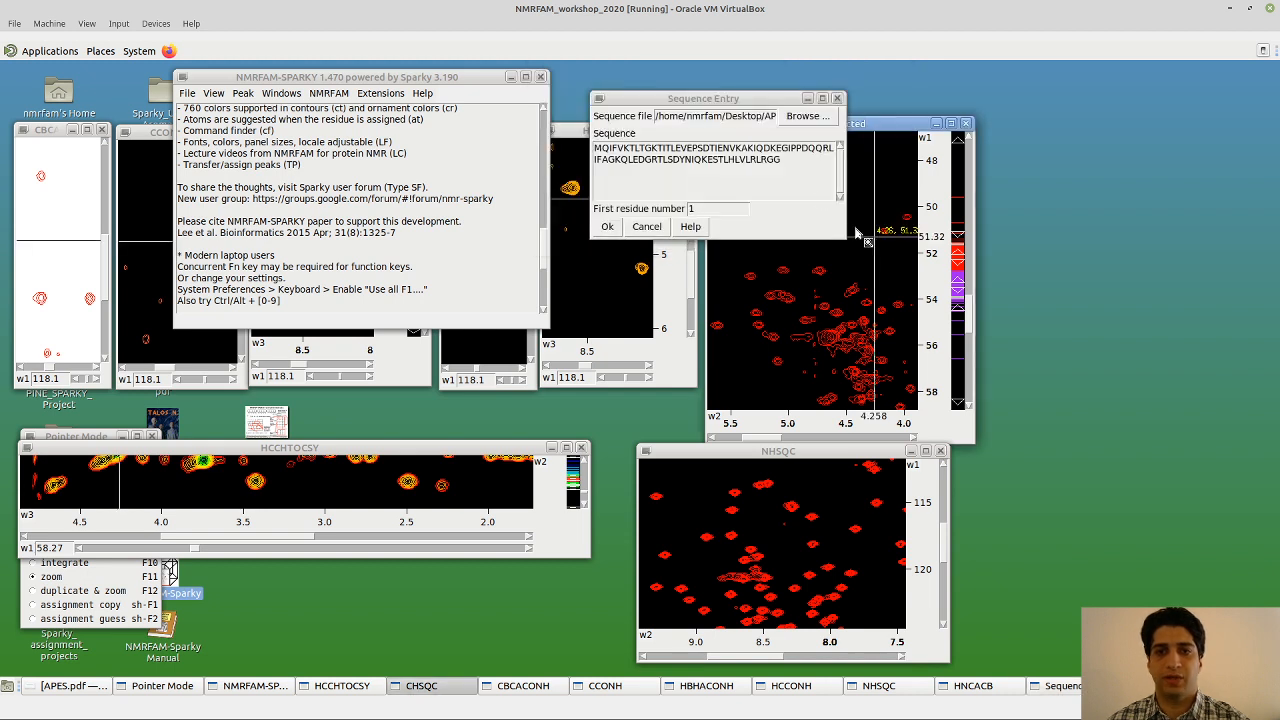
click(607, 227)
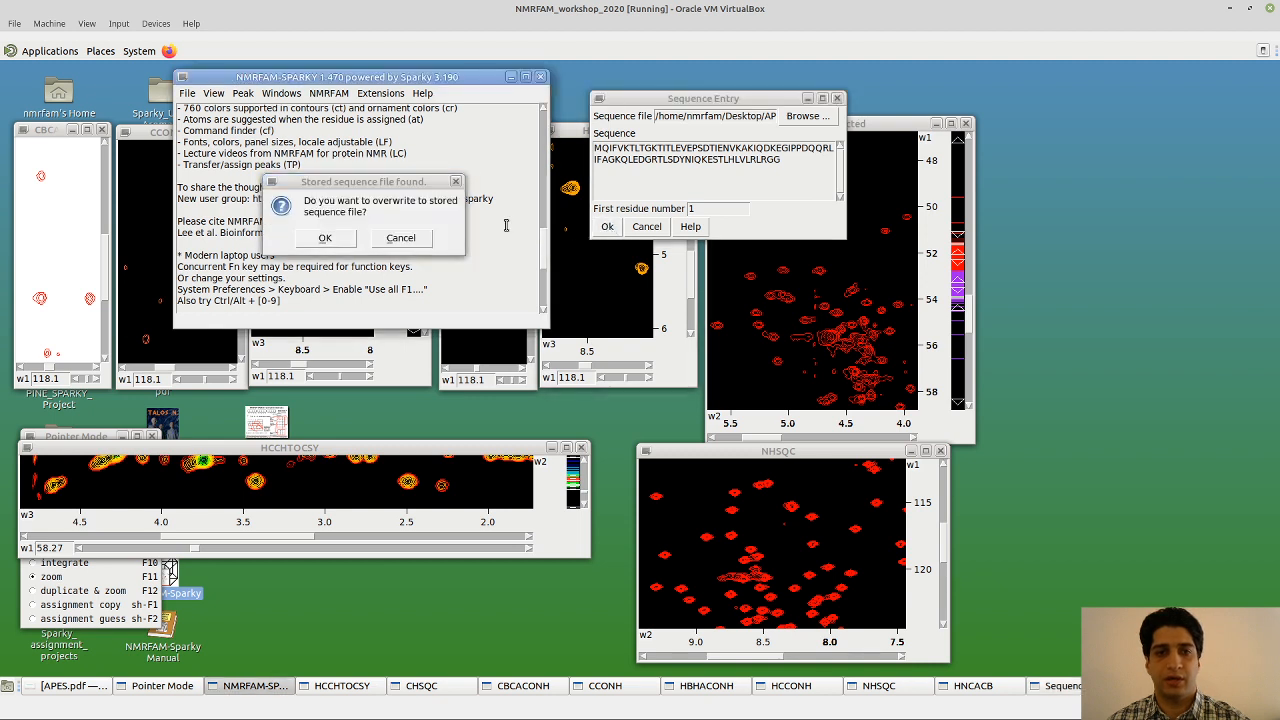
click(327, 238)
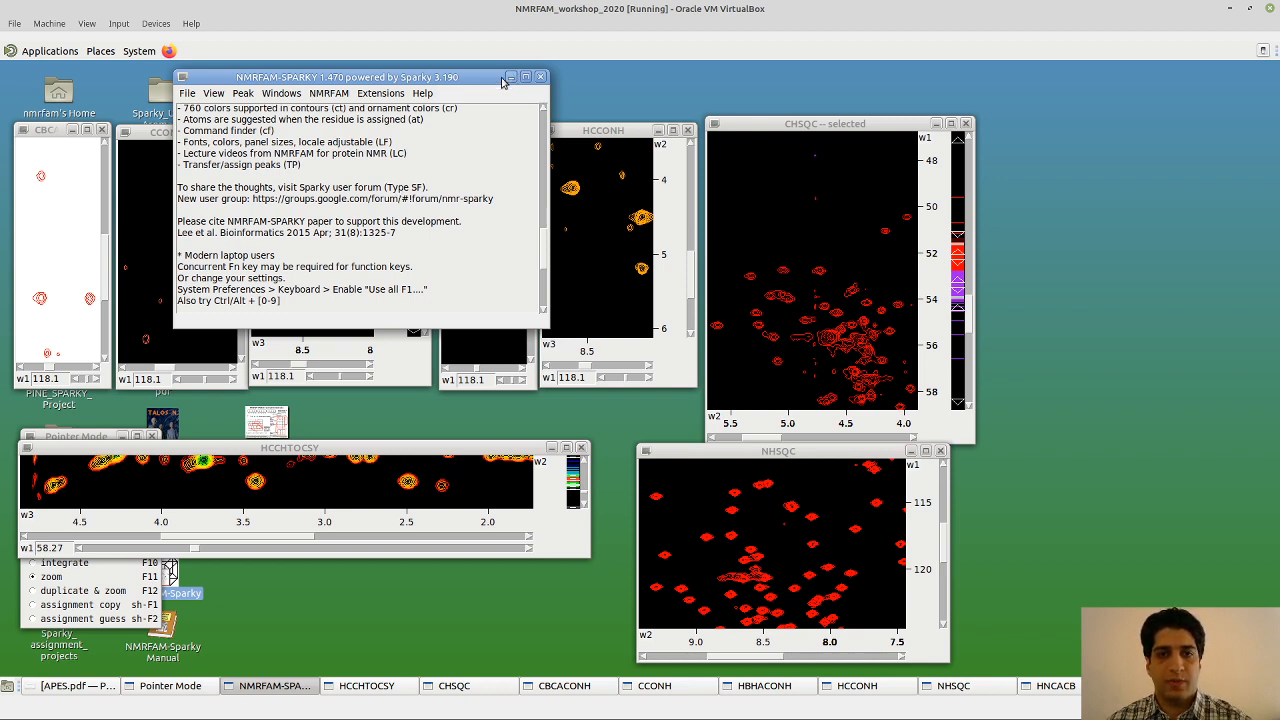
Start automated peak picking by APES with the stored sequence file and reposition its window beside the main window
click(374, 95)
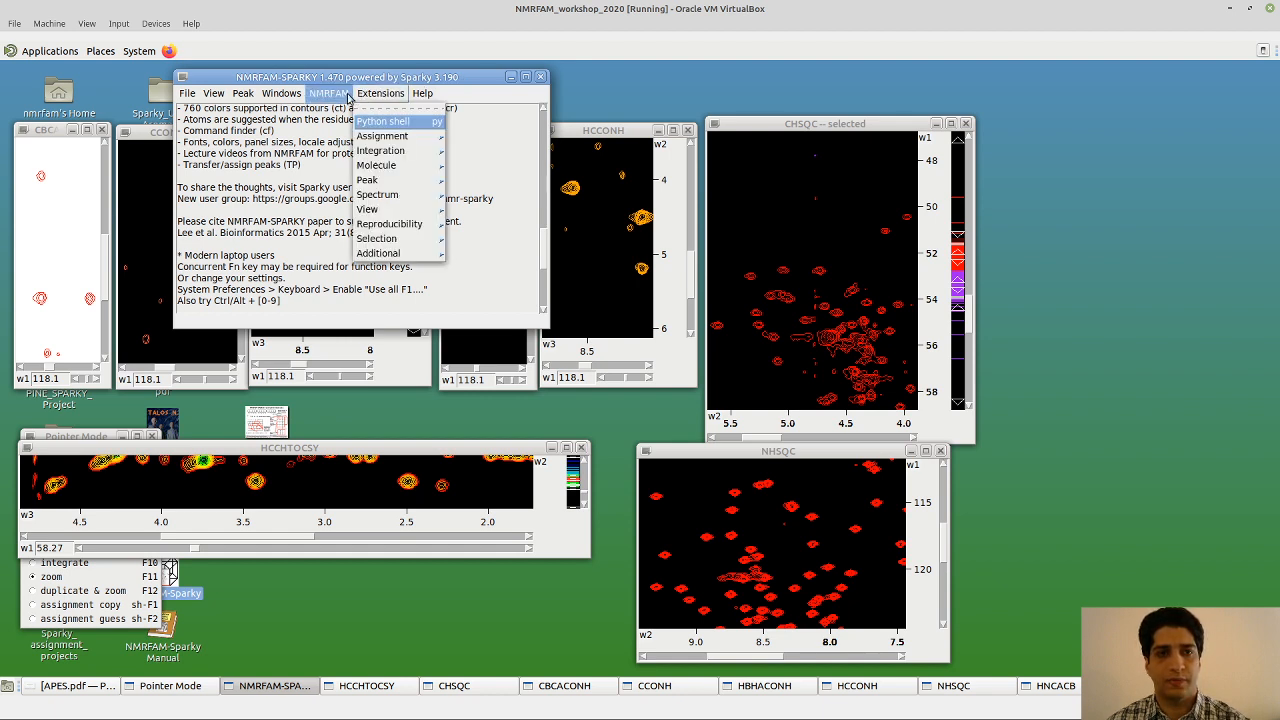
click(343, 95)
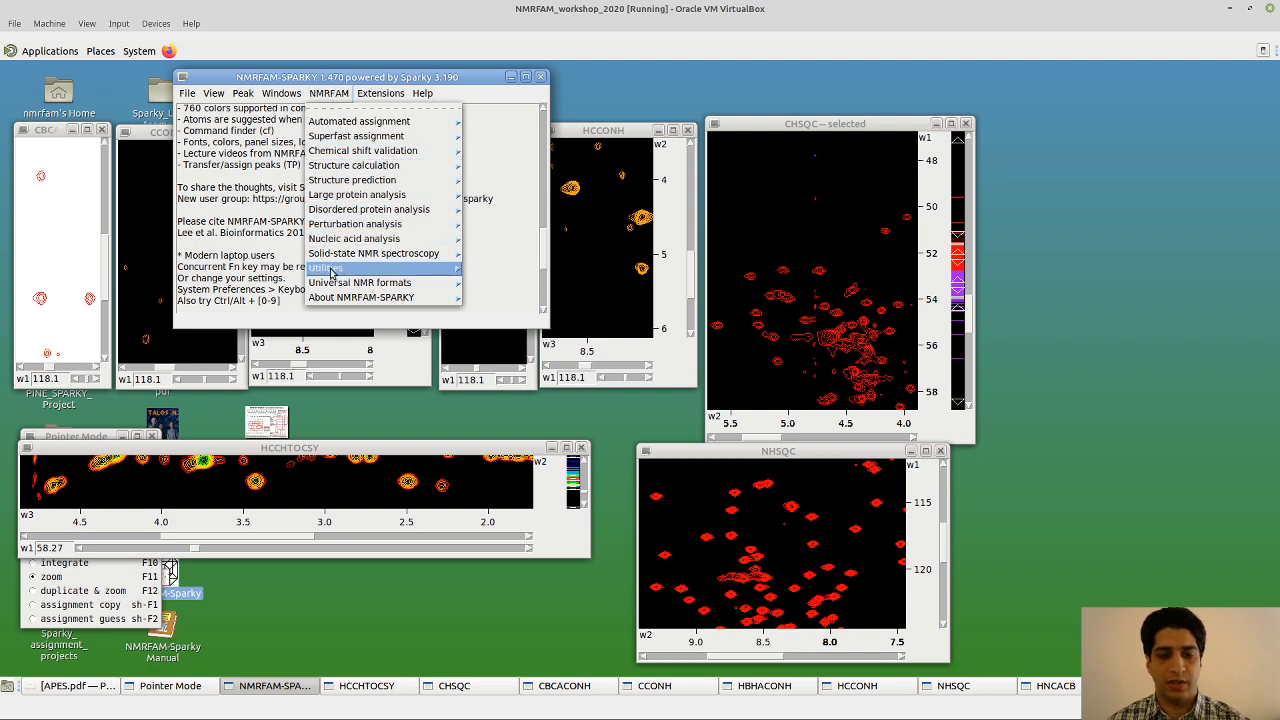
mouse_move(332, 273)
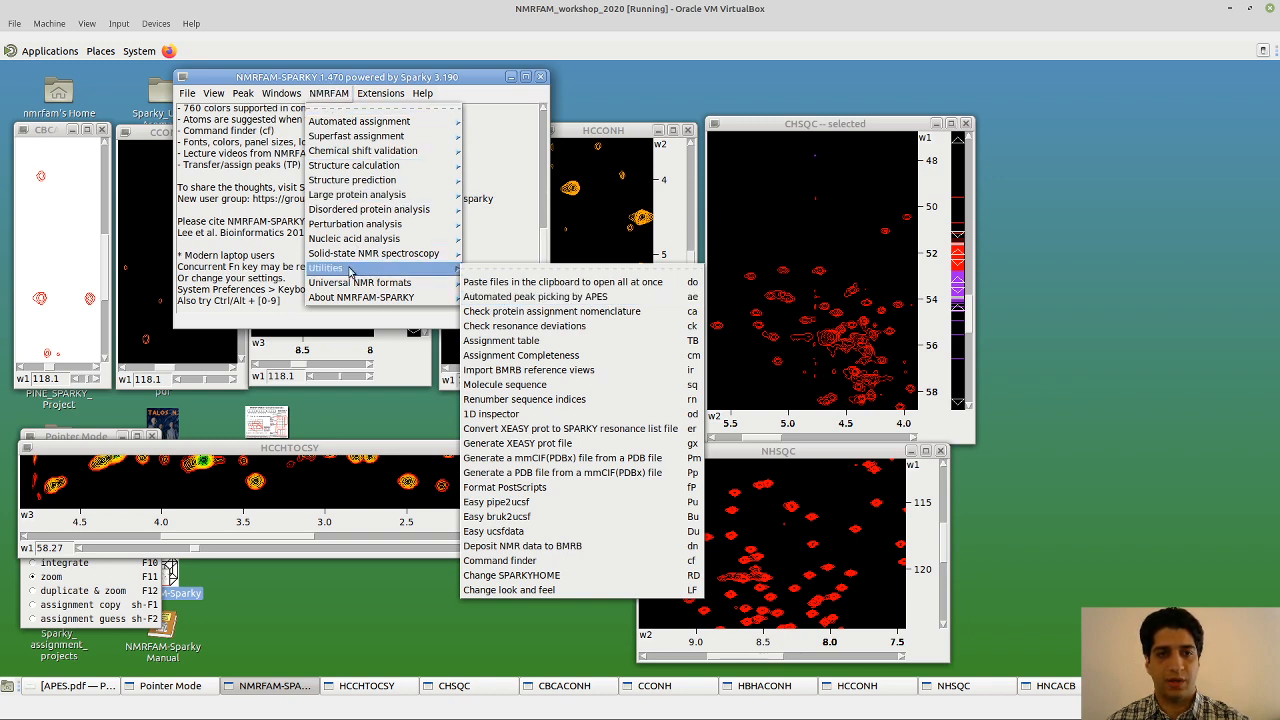
click(606, 298)
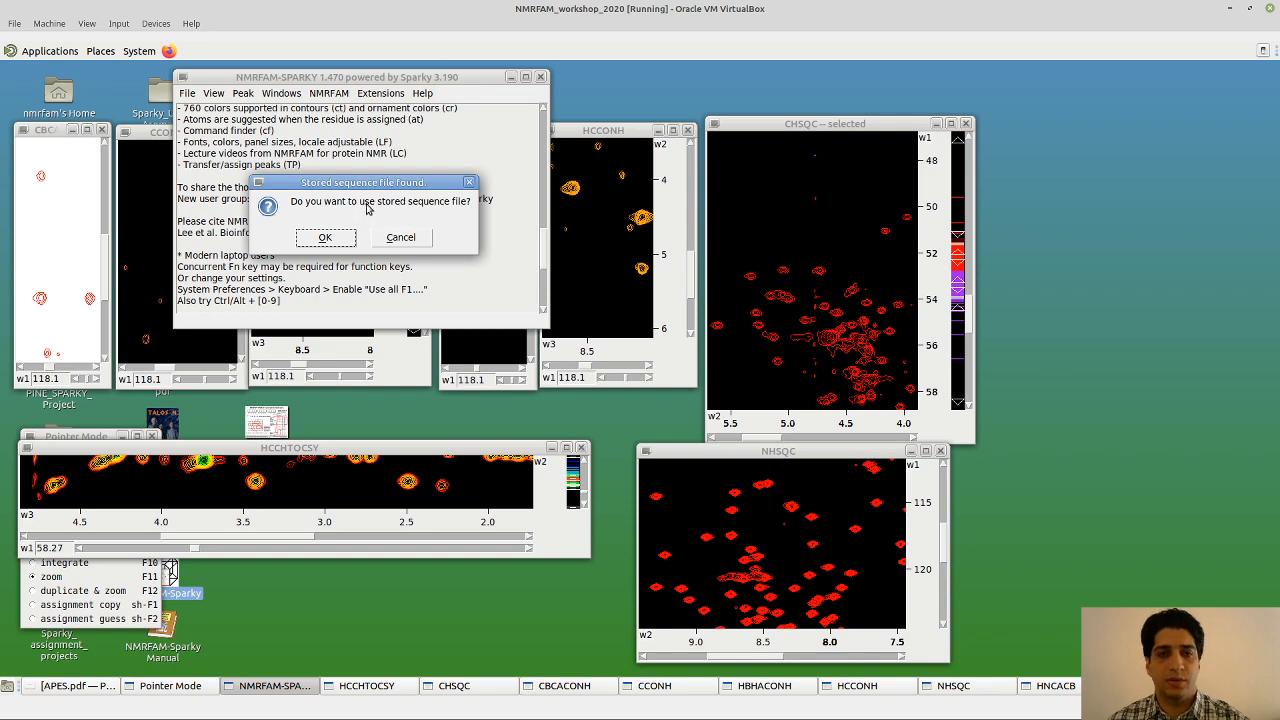
click(333, 243)
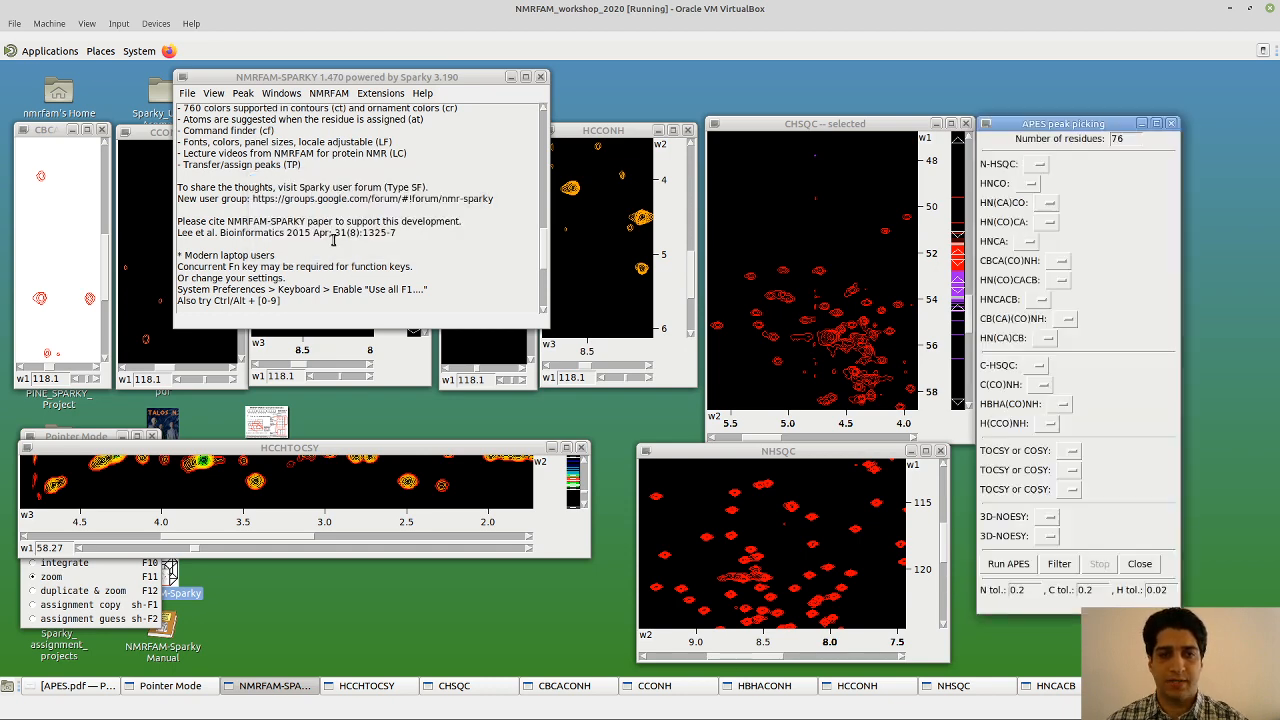
drag(1029, 124, 657, 92)
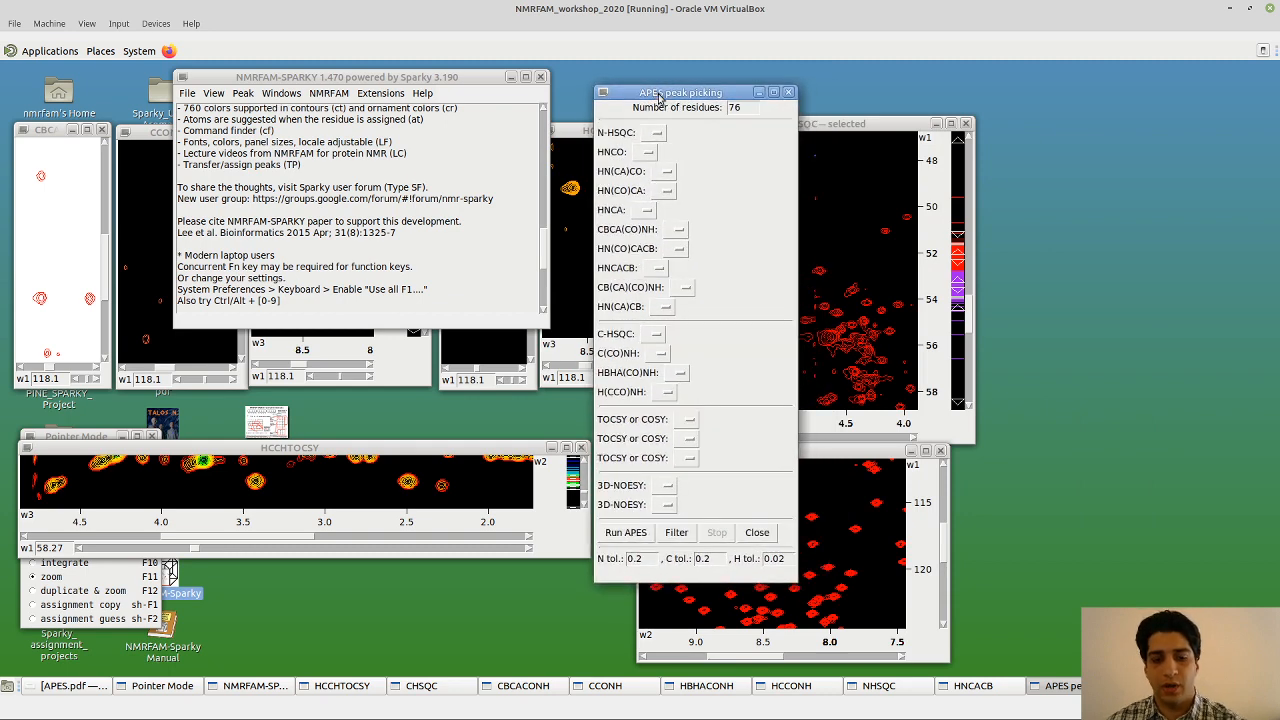
click(734, 107)
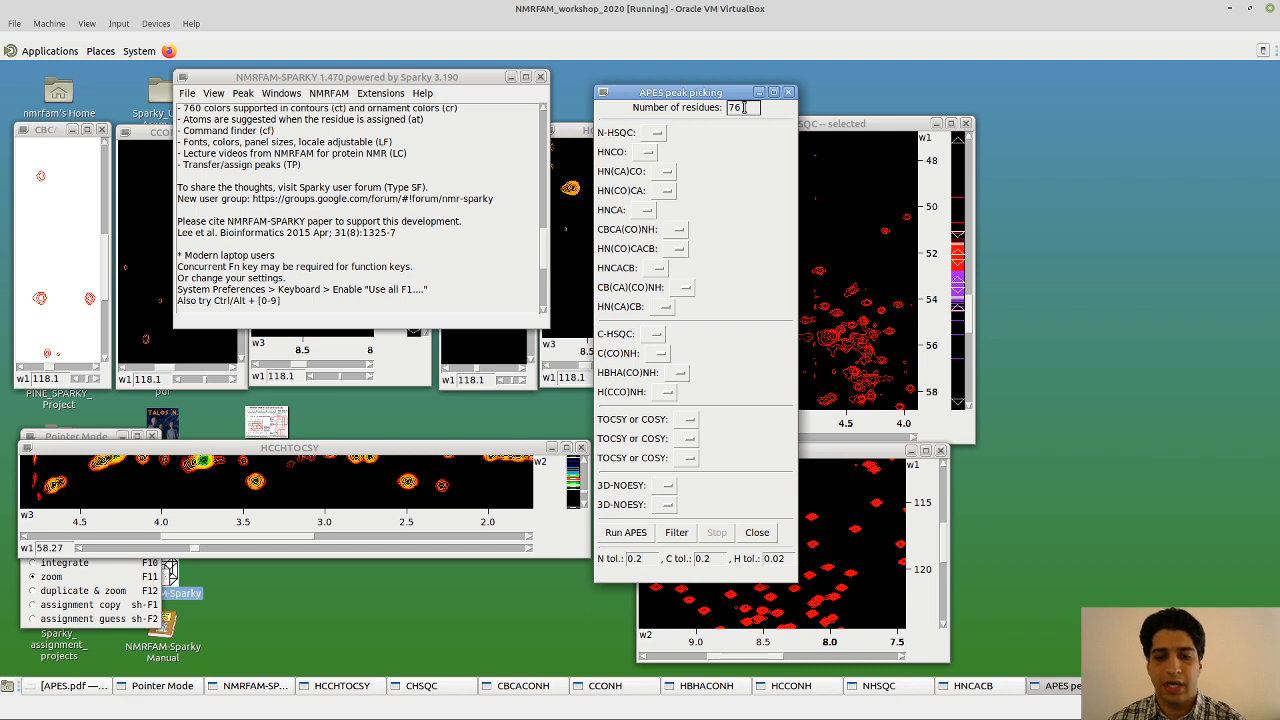
drag(666, 91, 663, 91)
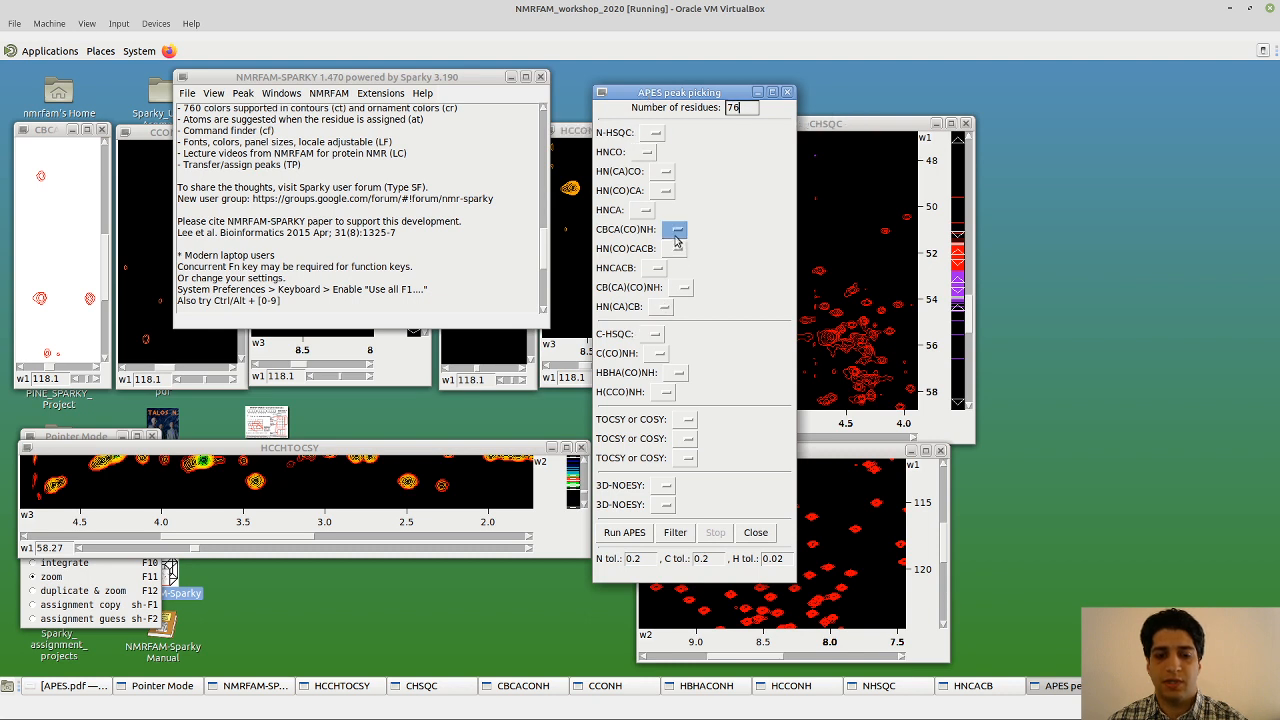
Assign the backbone spectra for APES: NHSQC to N-HSQC, CBCACONH to CBCA(CO)NH, and HNCACB to HNCACB
click(654, 135)
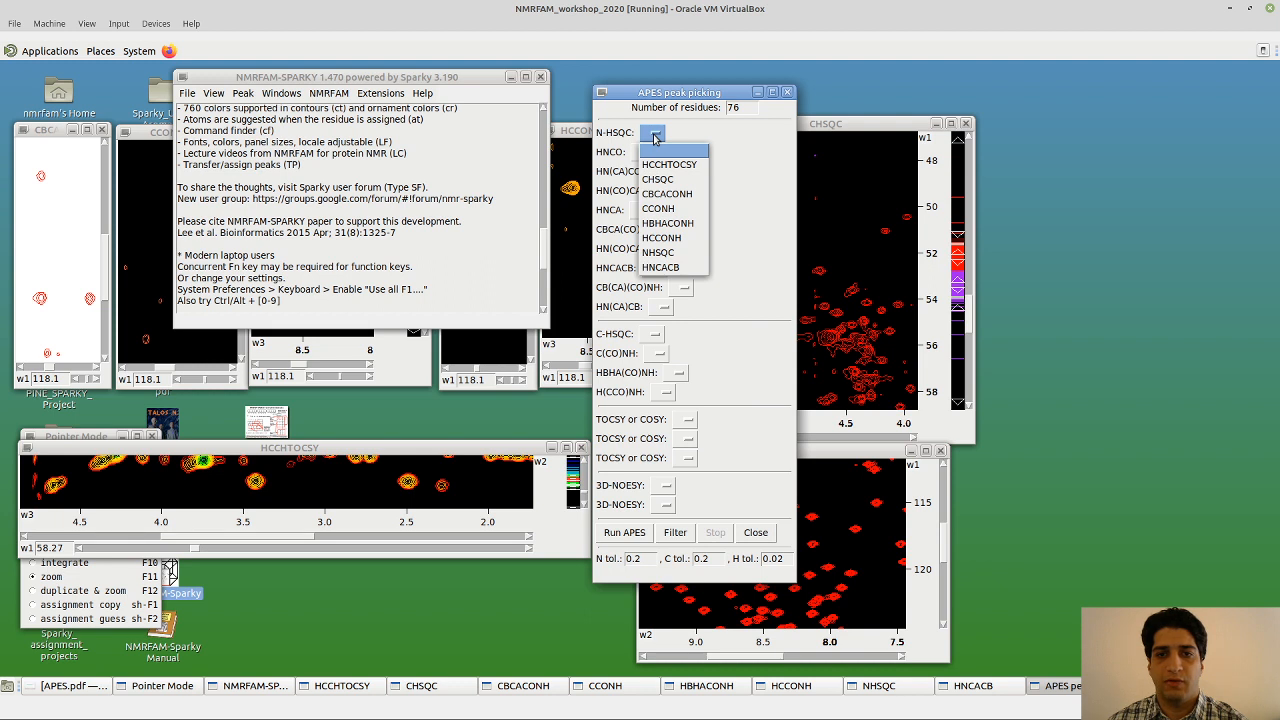
click(681, 258)
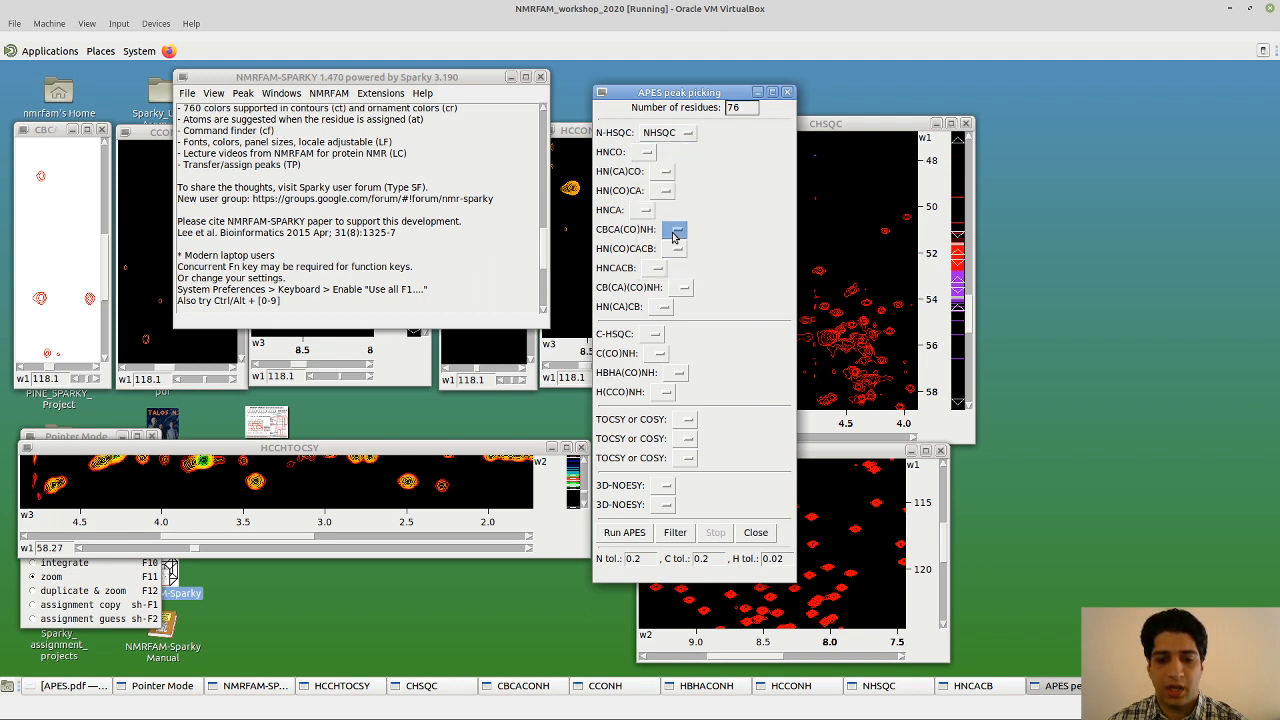
click(646, 153)
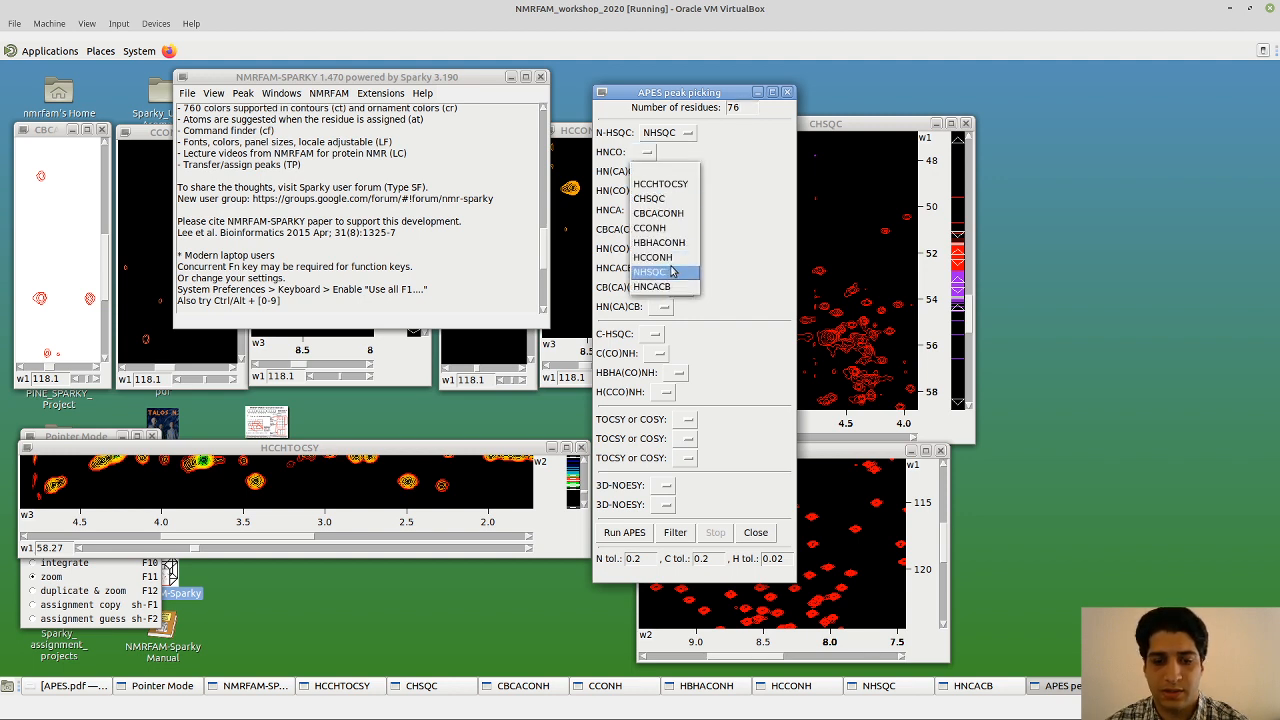
click(658, 152)
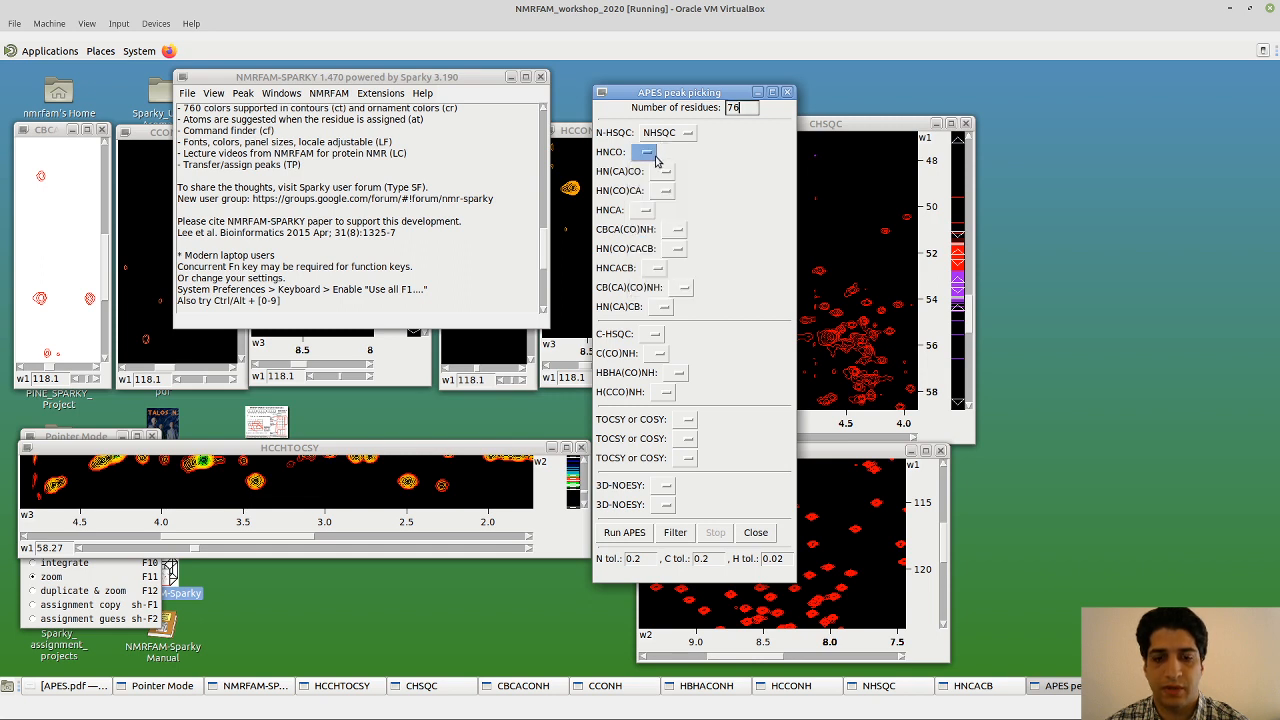
click(676, 231)
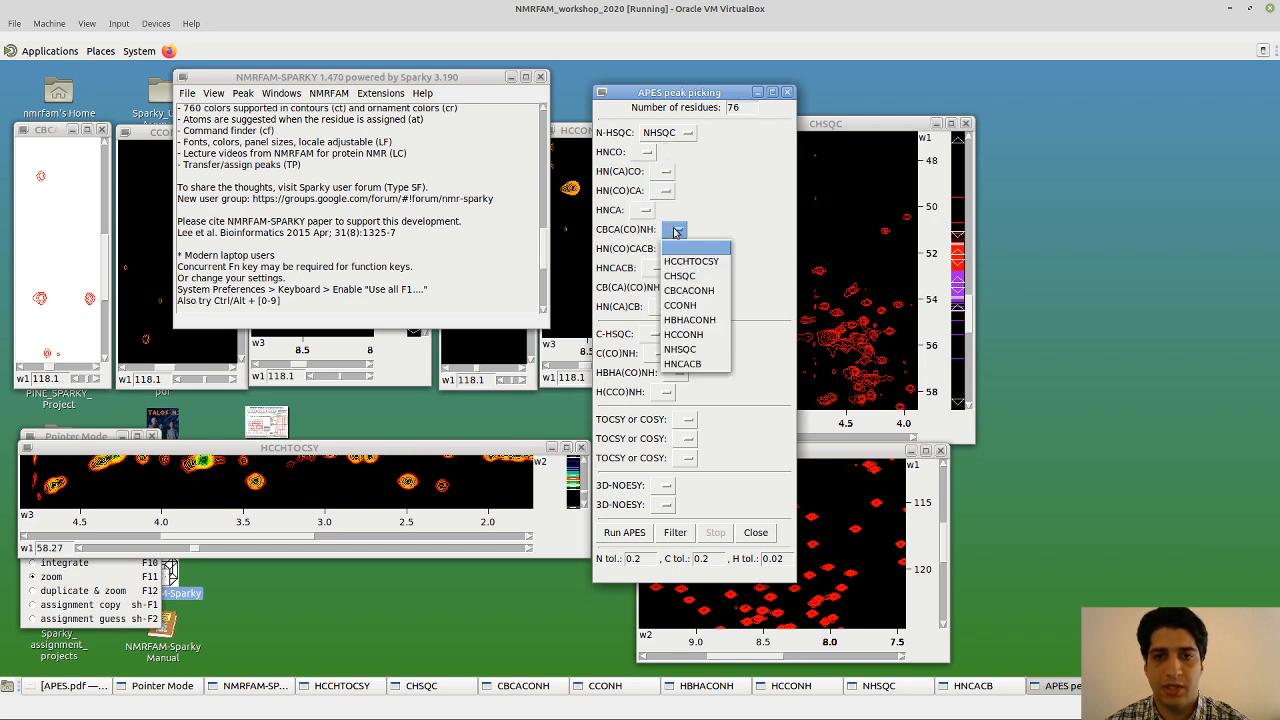
click(698, 290)
click(679, 252)
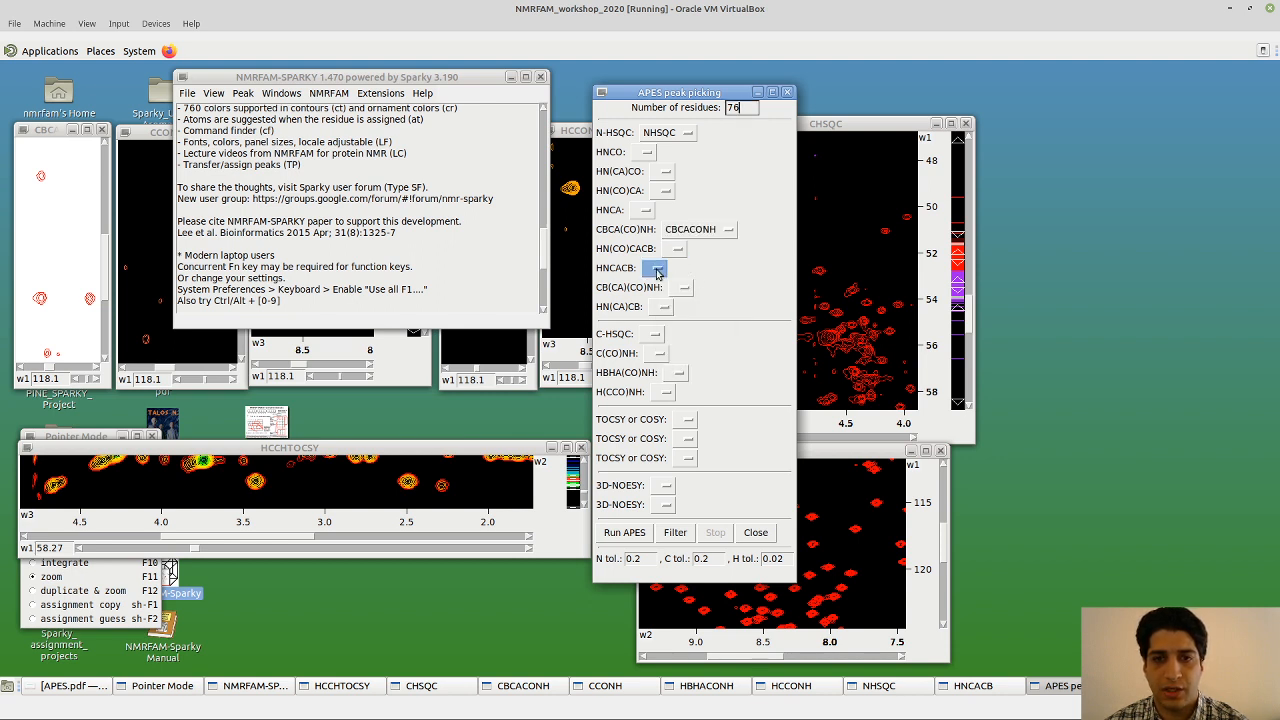
click(657, 268)
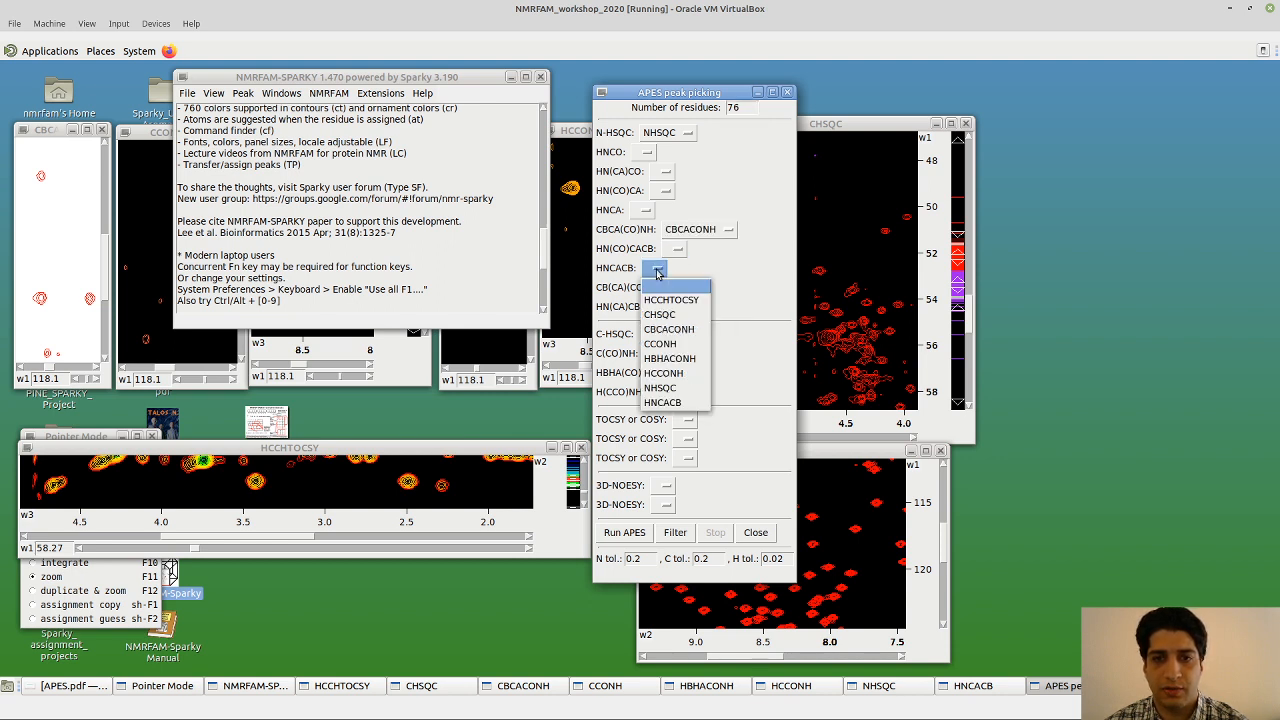
click(685, 403)
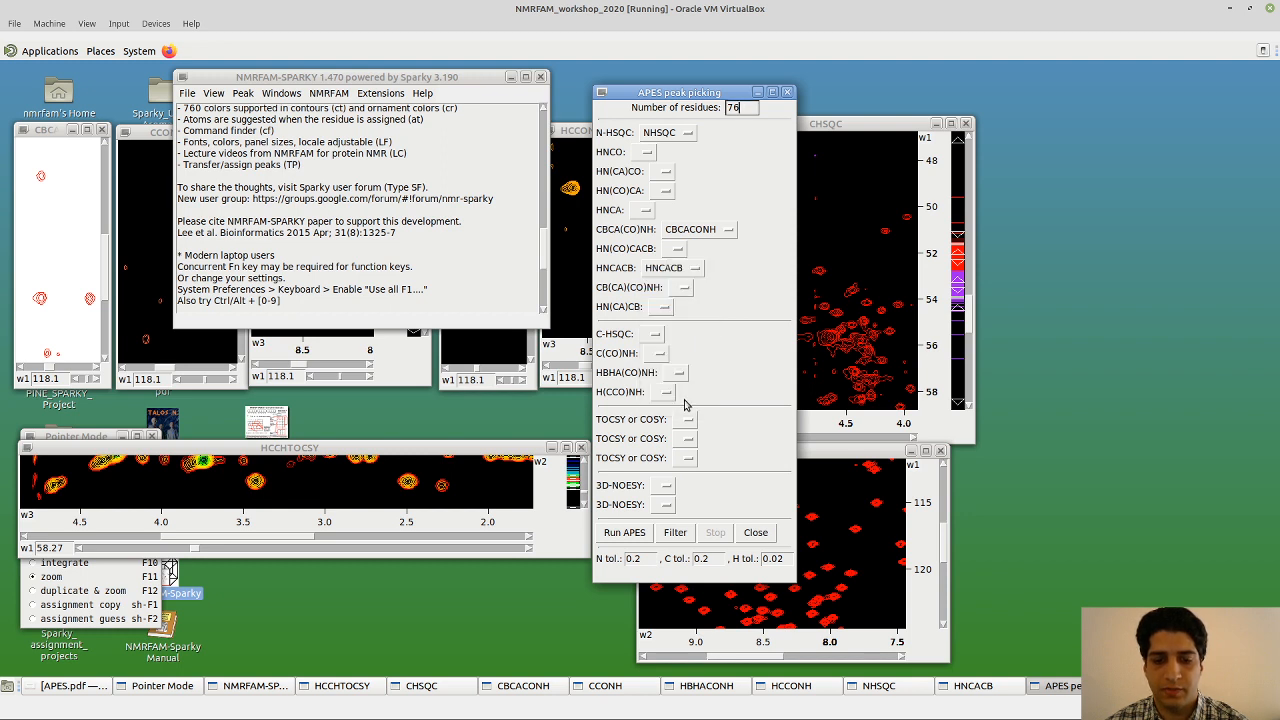
Assign CHSQC to C-HSQC, CCONH to C(CO)NH, HBHACONH to HBHA(CO)NH, HCCONH to H(CCO)NH, and HCCHTOCSY to the first TOCSY or COSY entry
click(655, 334)
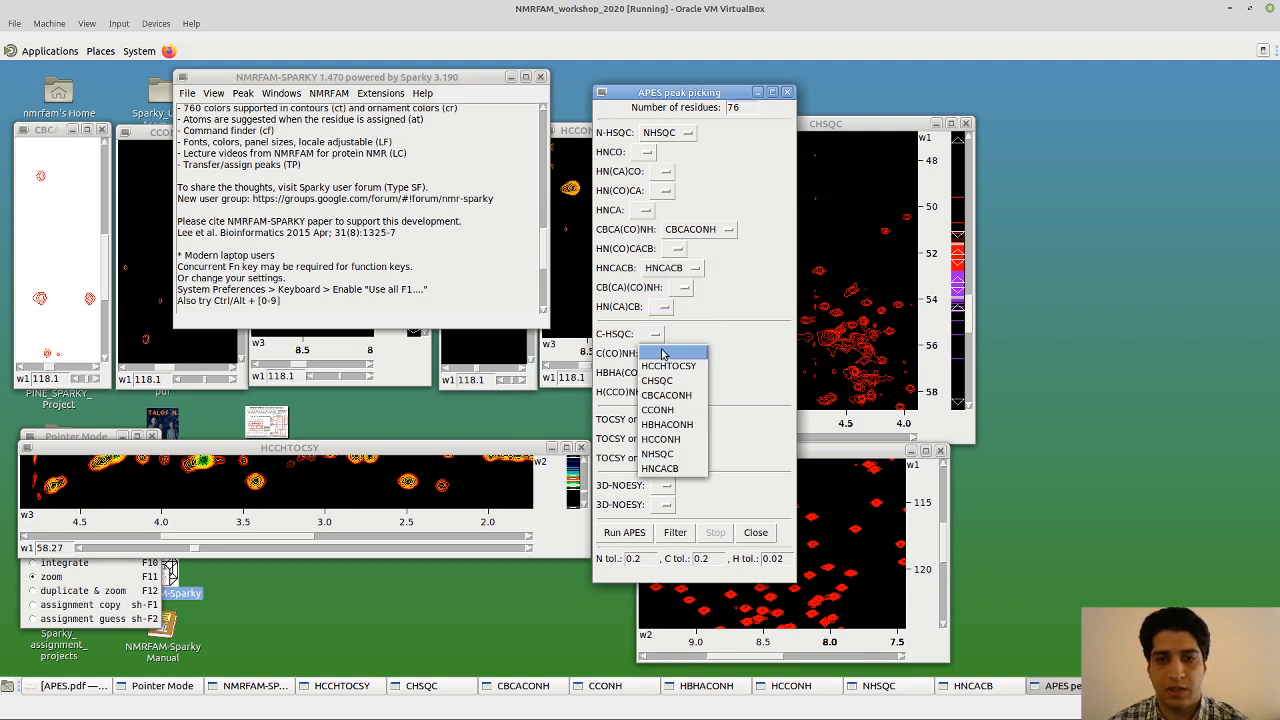
click(687, 390)
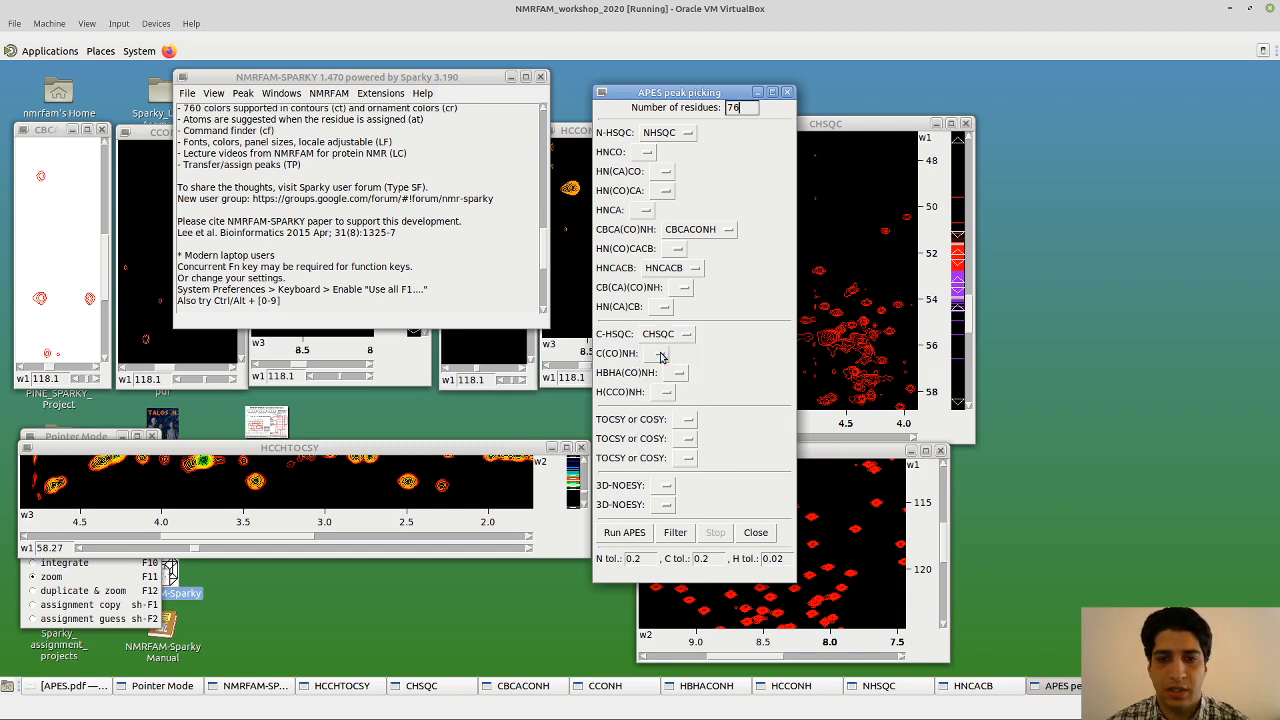
click(658, 354)
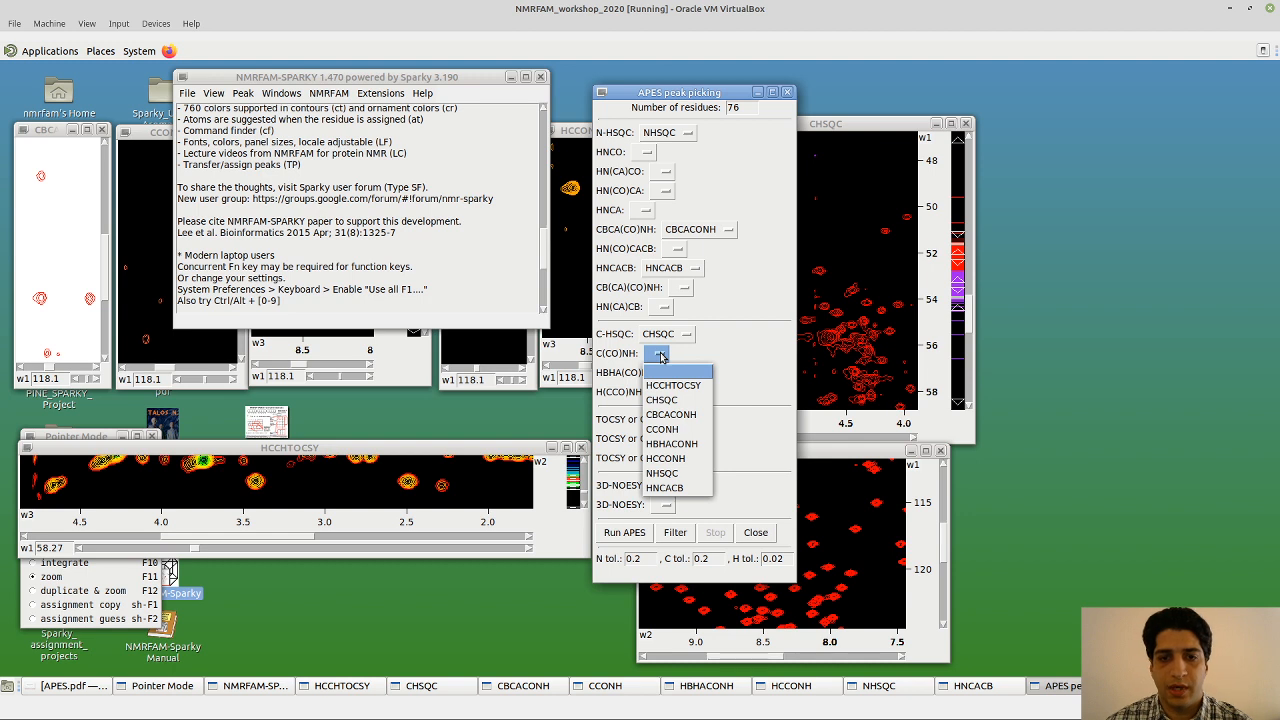
click(663, 429)
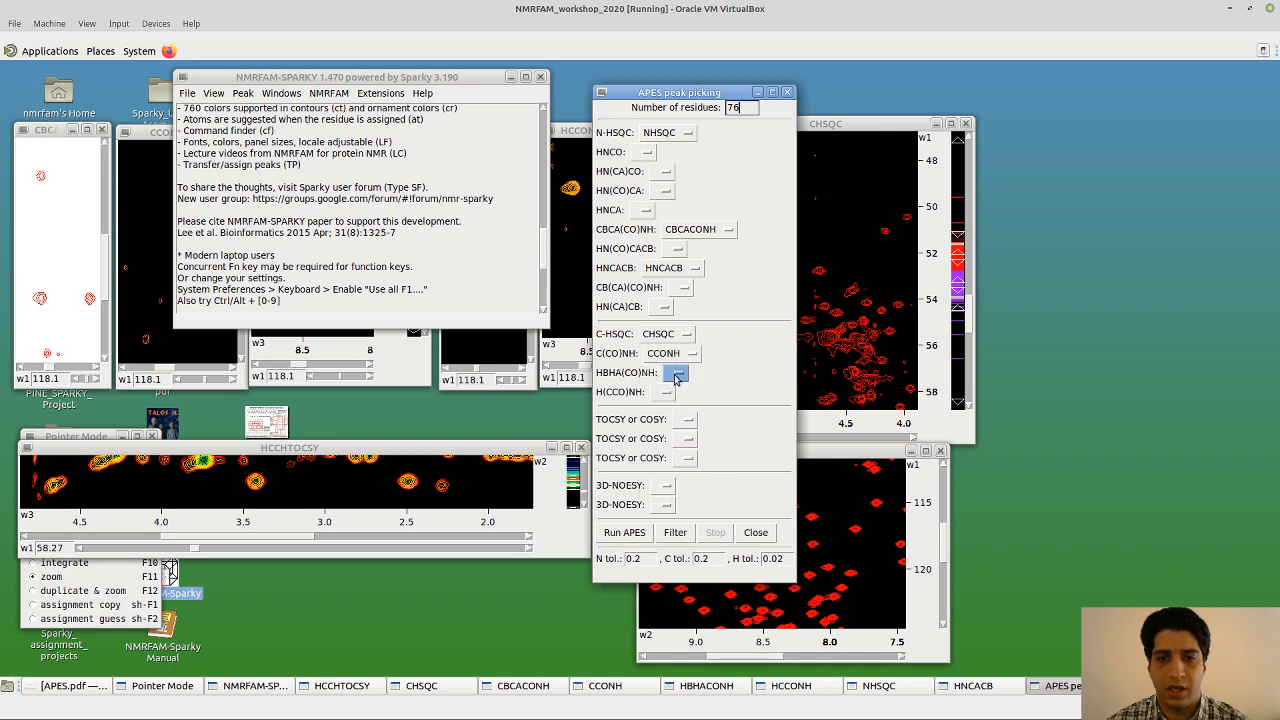
click(676, 374)
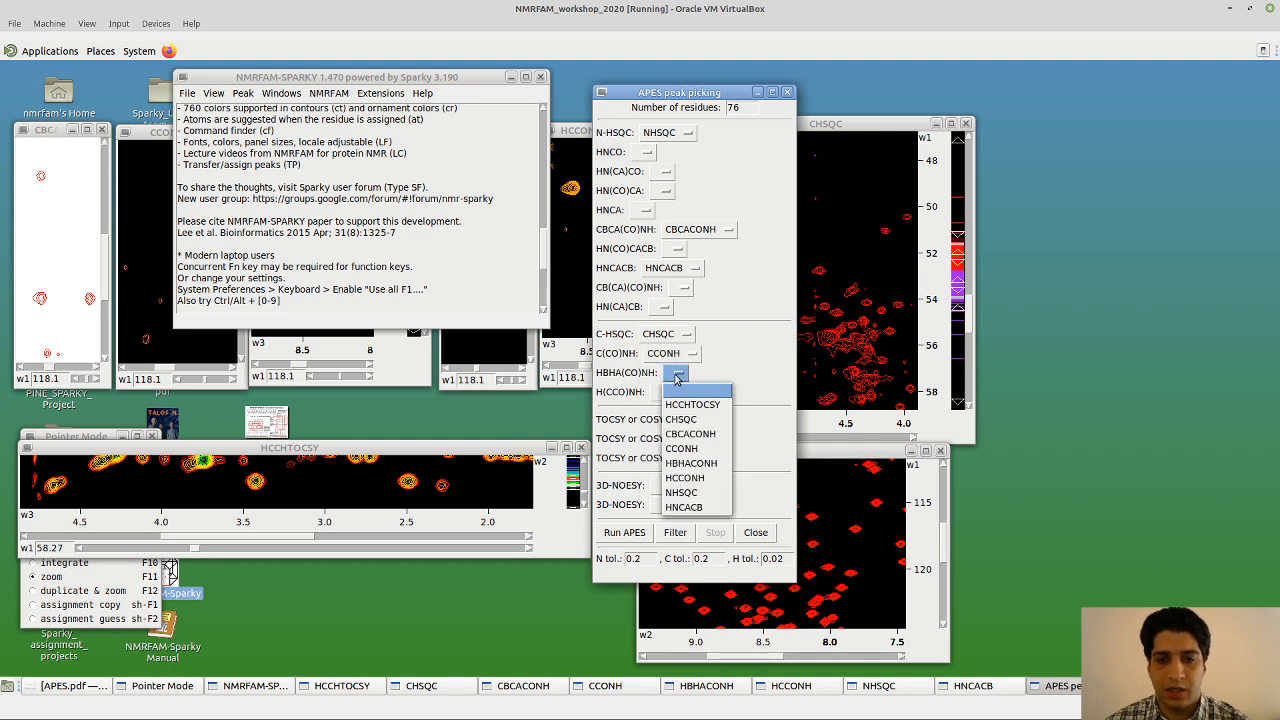
click(718, 470)
click(668, 394)
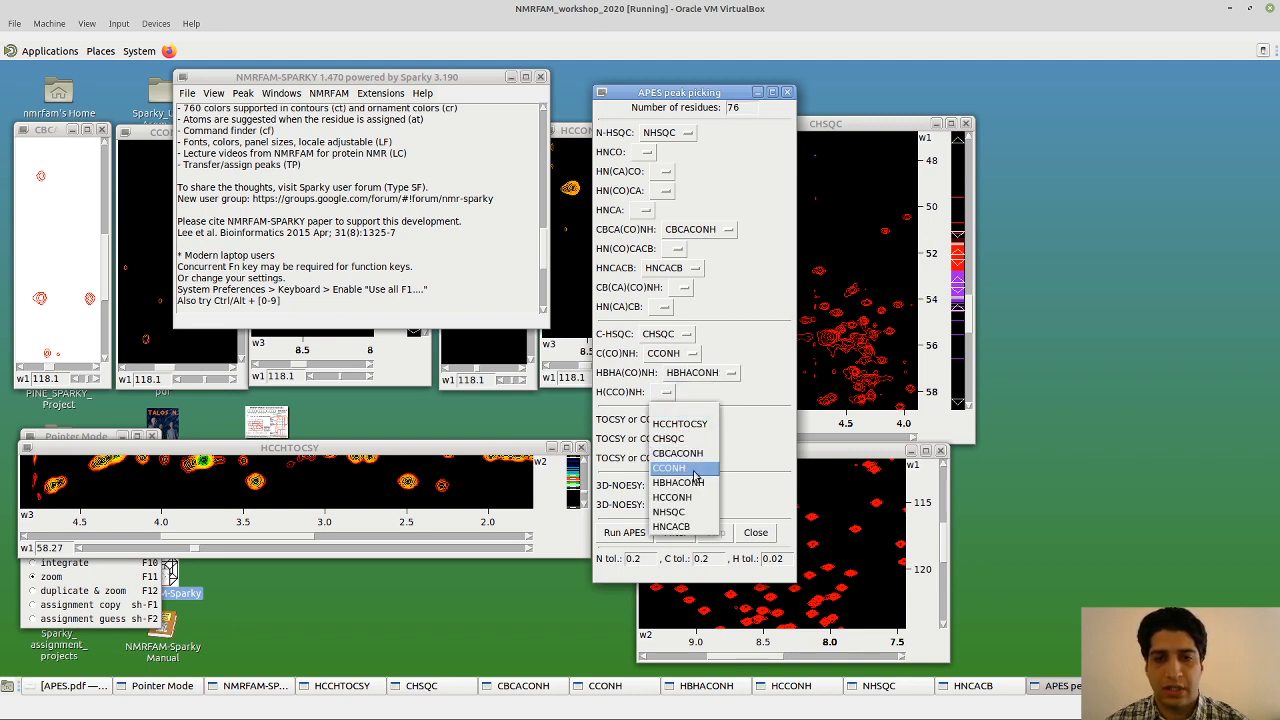
click(698, 499)
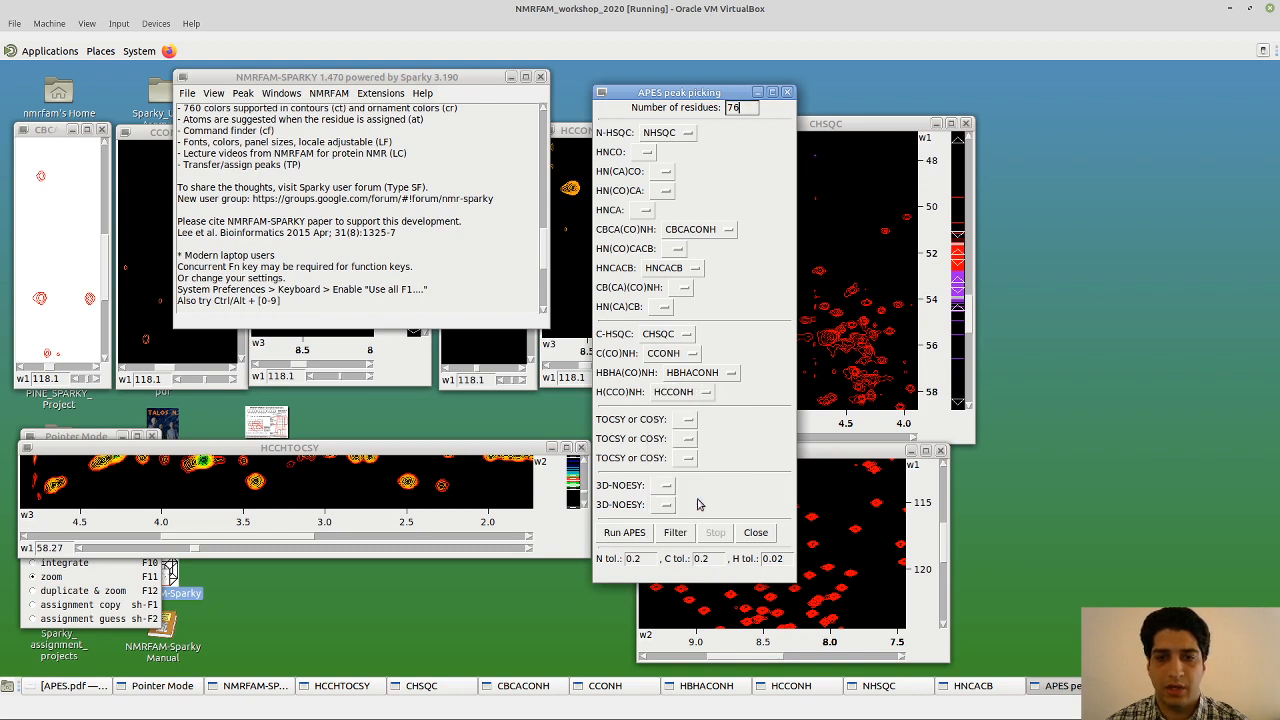
click(690, 421)
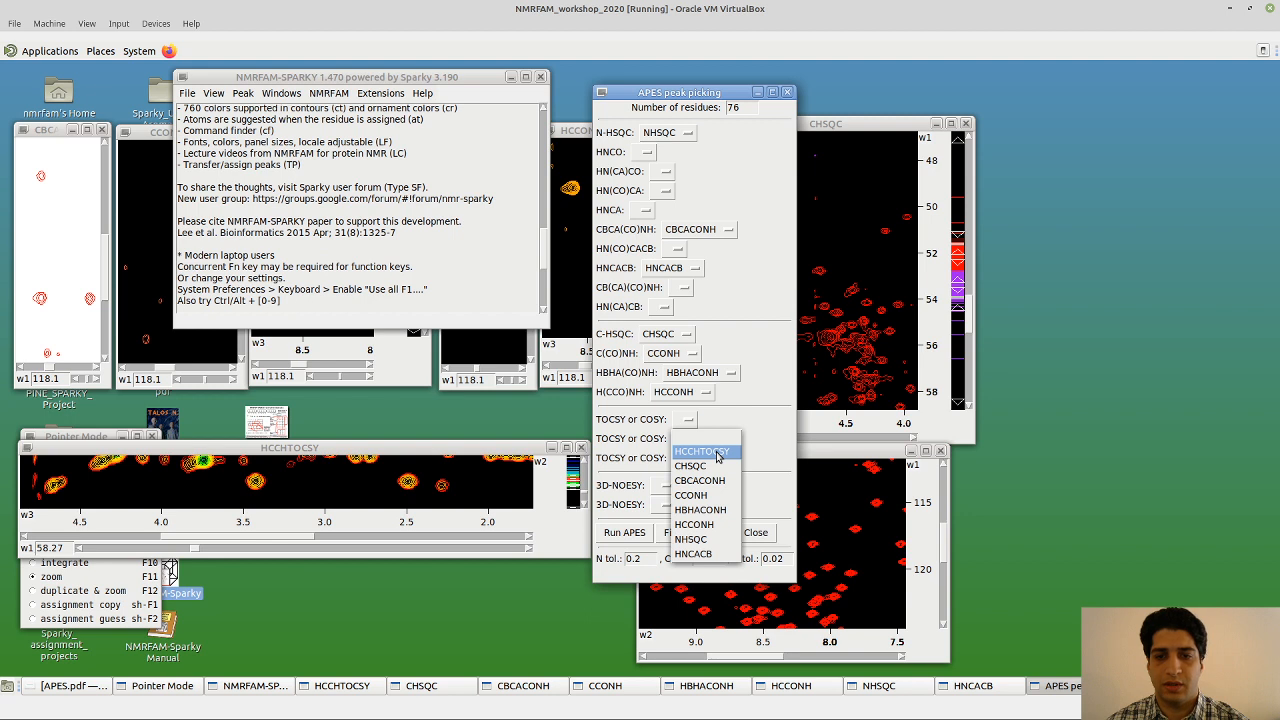
click(717, 454)
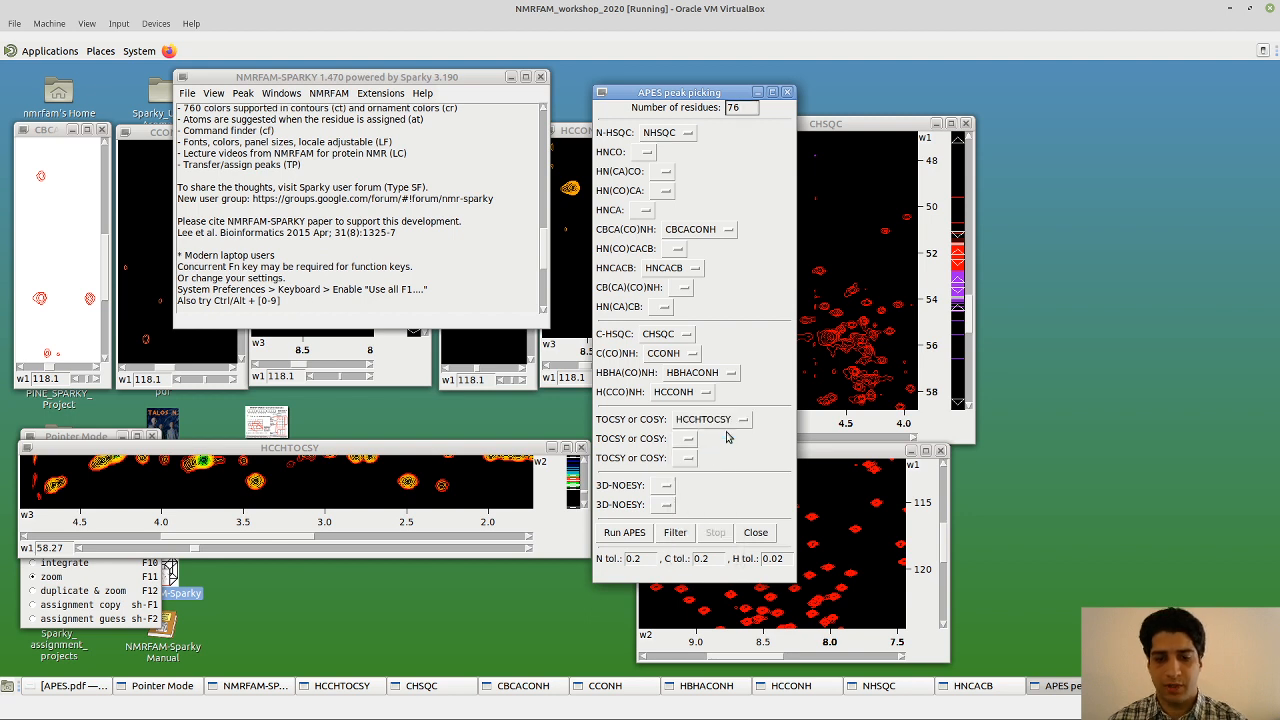
Set the carbon tolerance for APES peak picking to 0.35
click(706, 558)
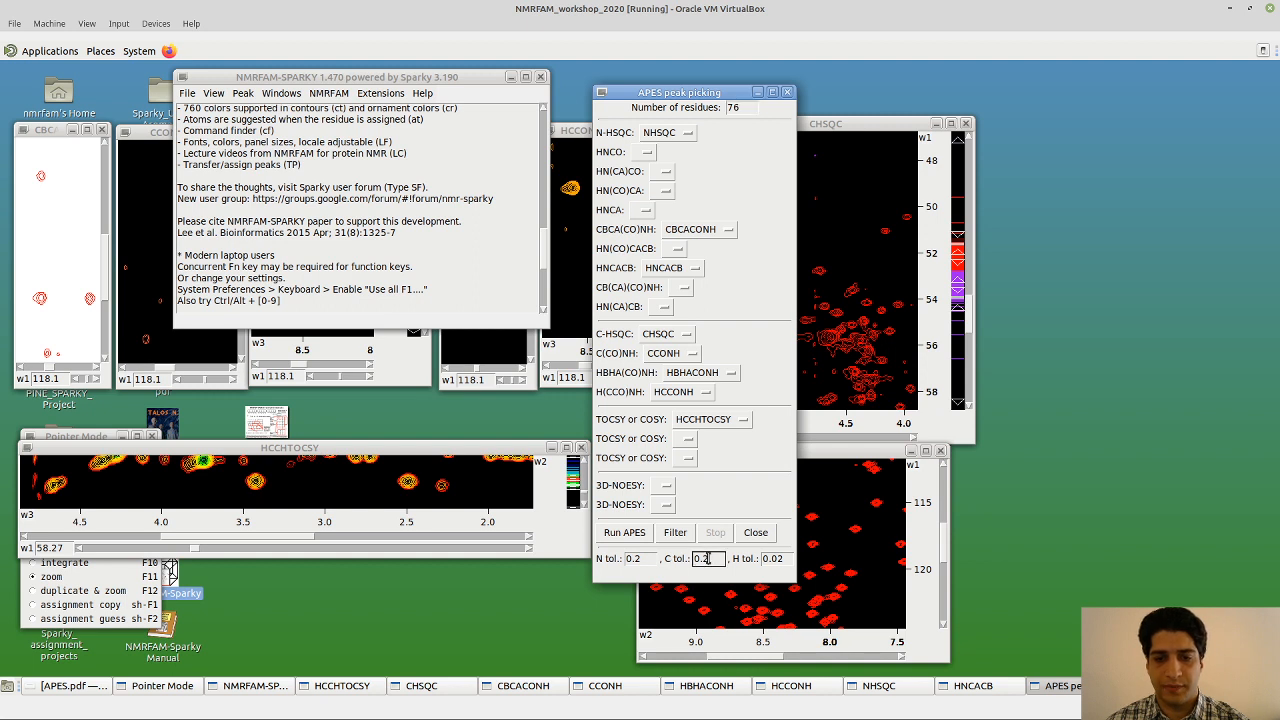
drag(703, 558, 717, 579)
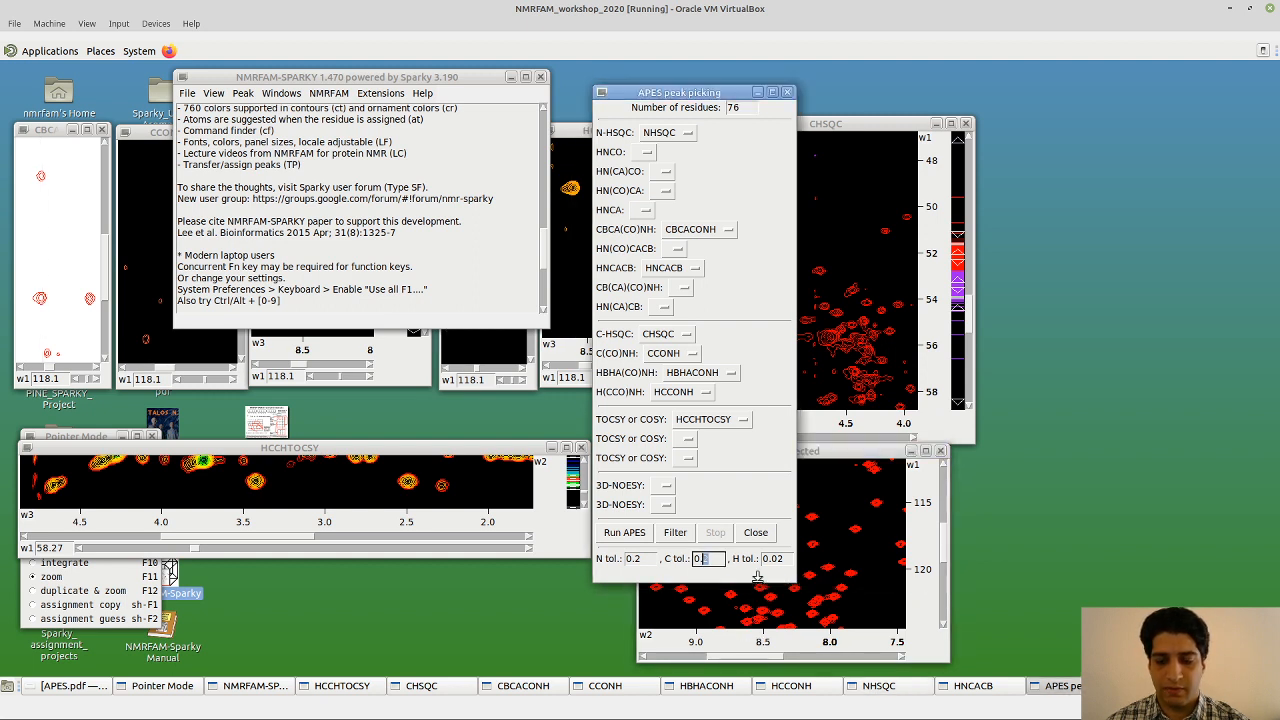
text(35)
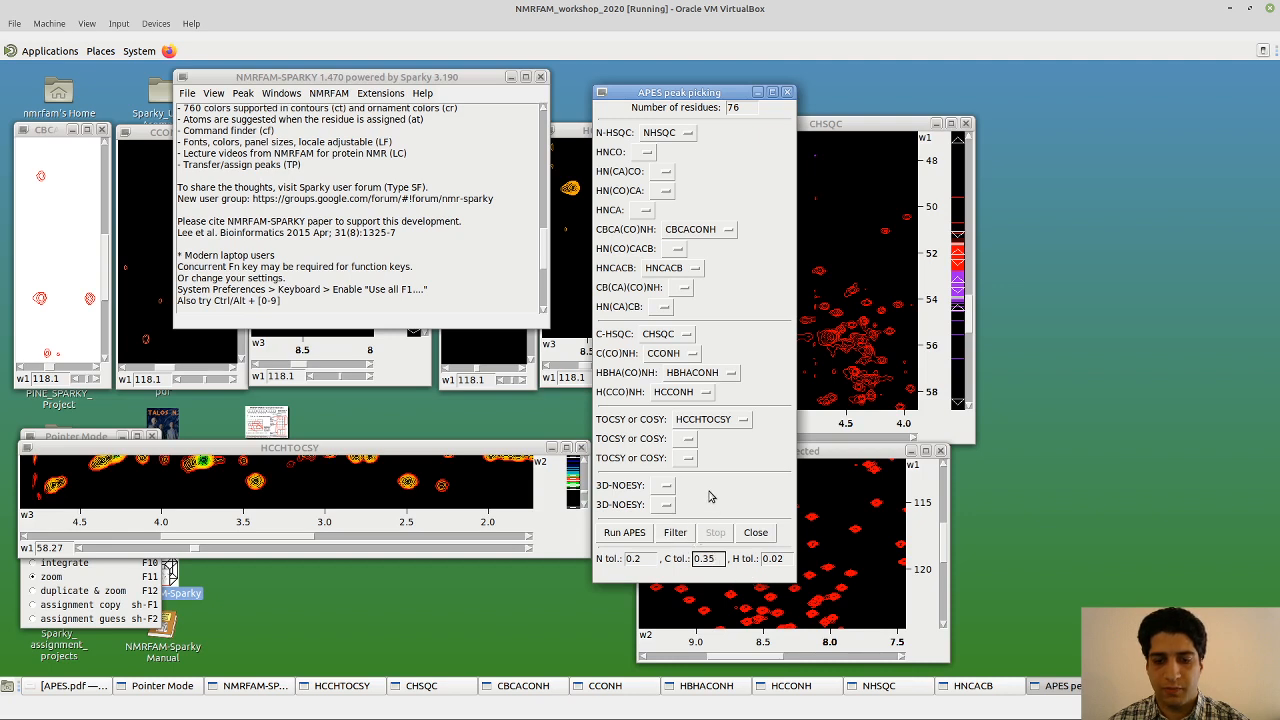
Run APES with the configured spectra and tolerances, declining the follow-up I-PINE automated assignment
click(622, 533)
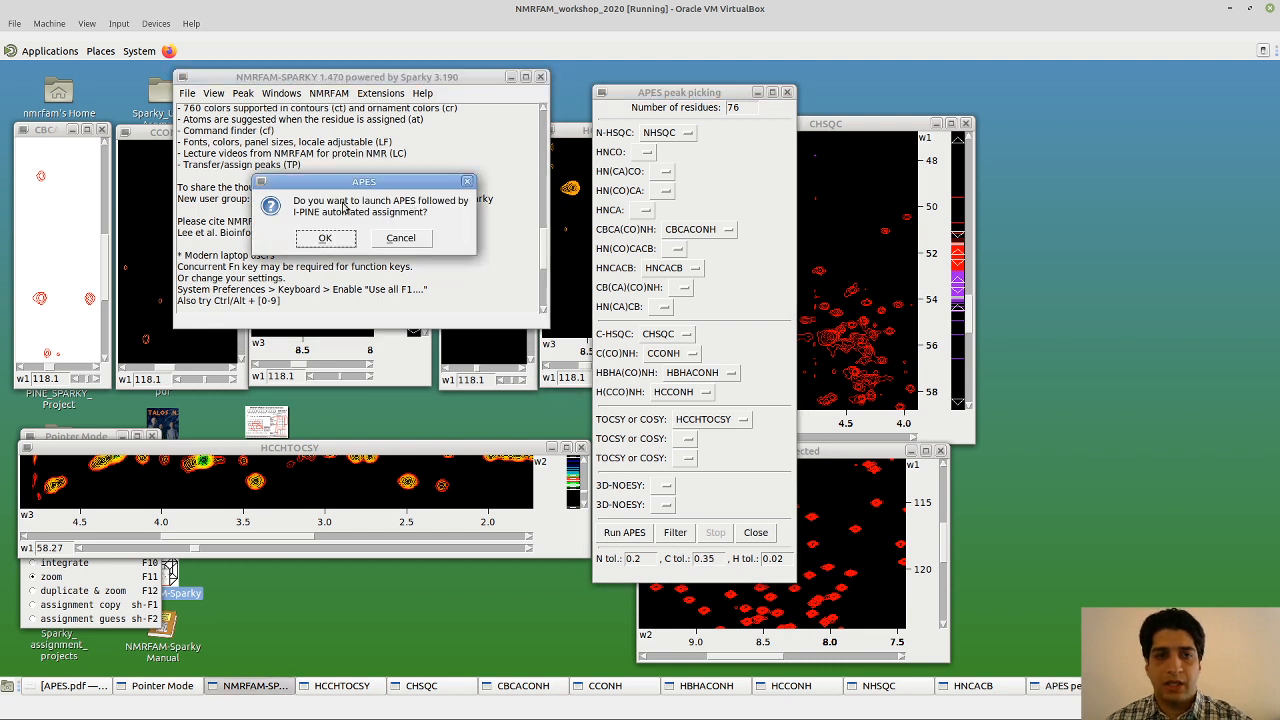
drag(349, 184, 379, 189)
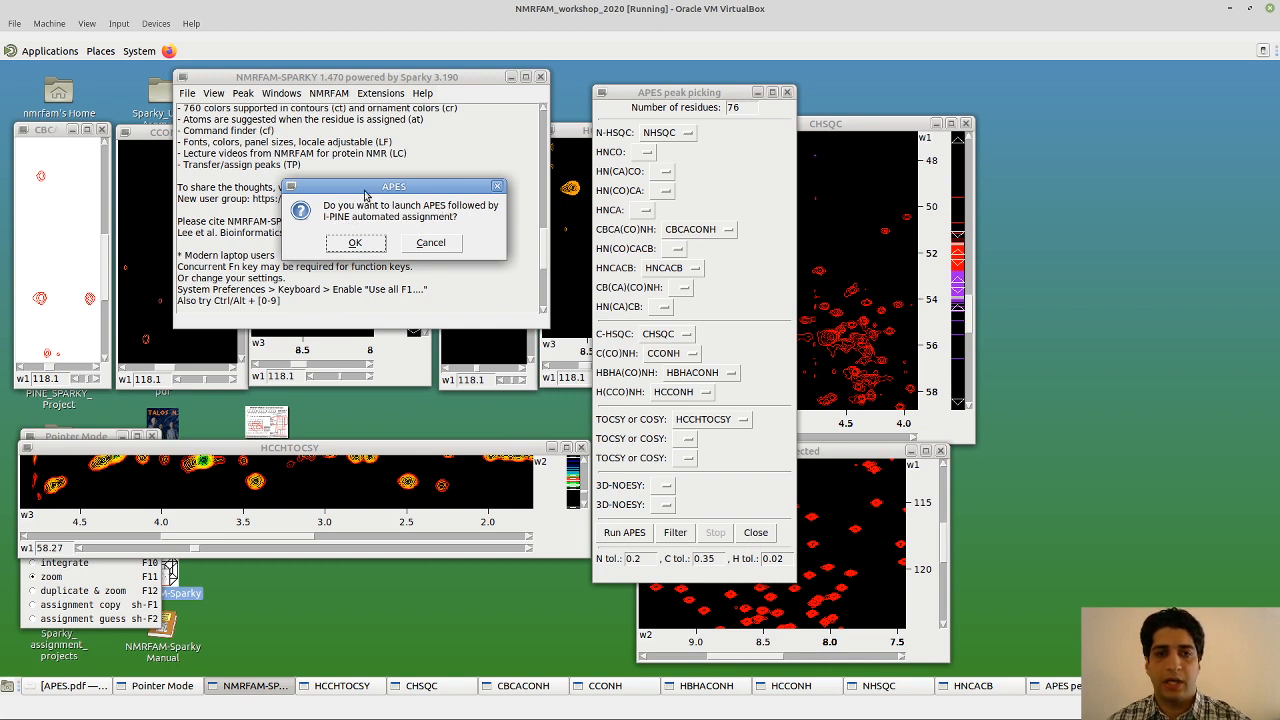
drag(365, 189, 363, 209)
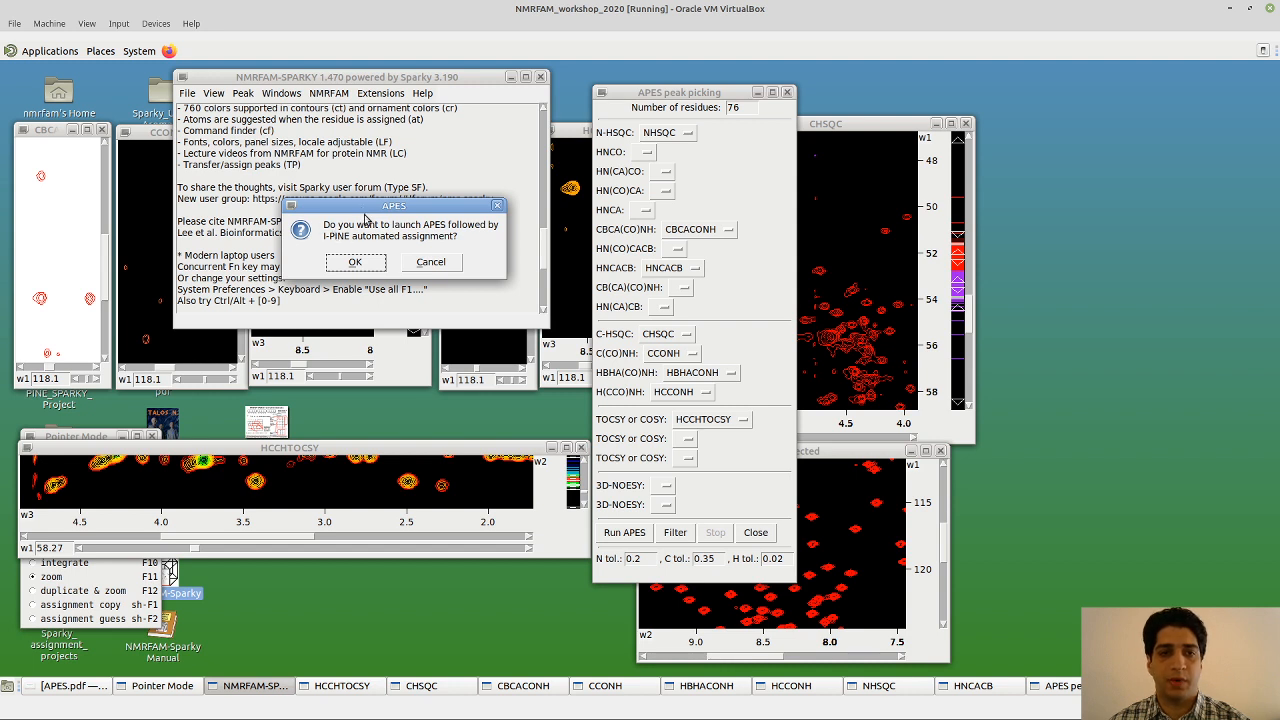
drag(363, 210, 360, 210)
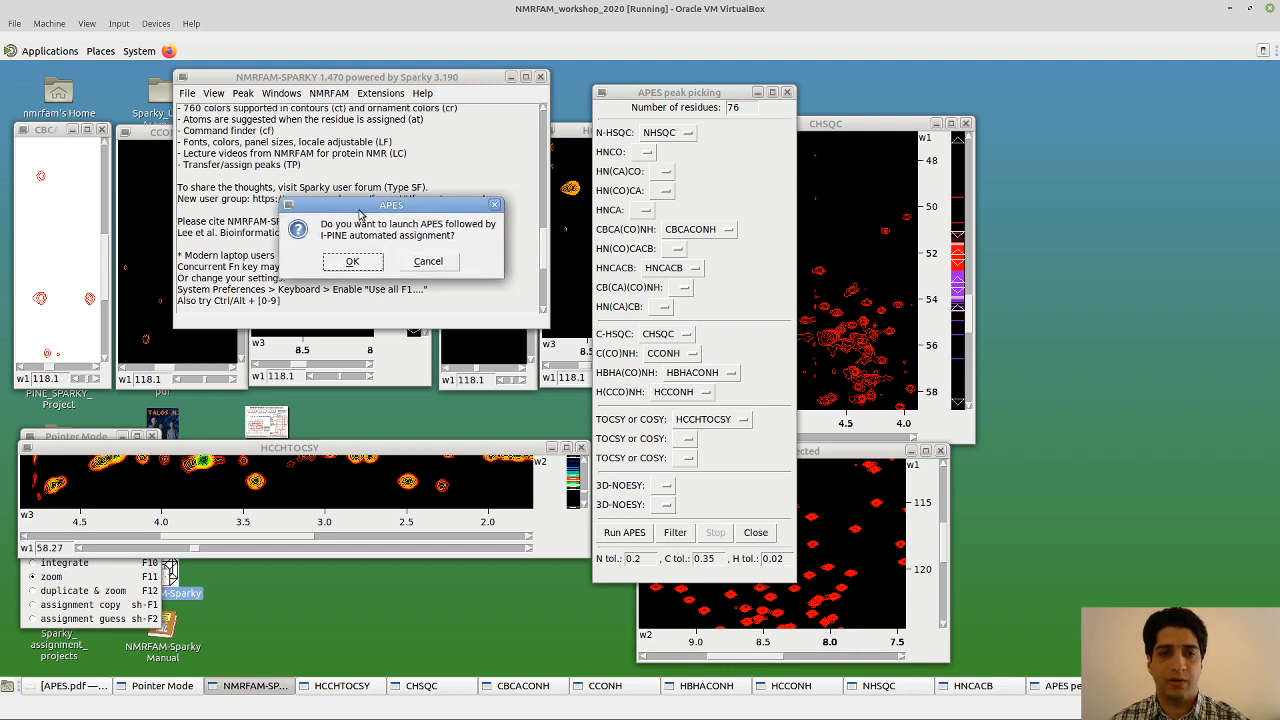
click(428, 262)
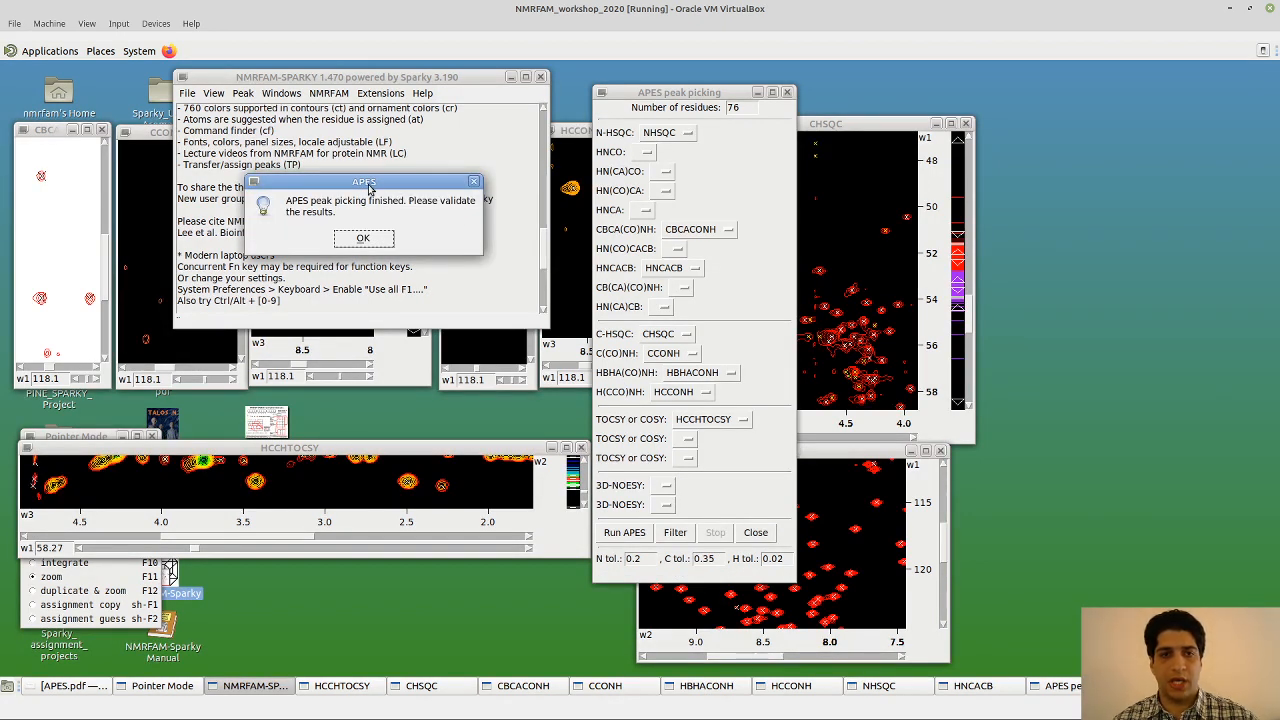
Dismiss the APES completion notice and close the APES peak picking window
drag(388, 184, 435, 204)
drag(421, 203, 398, 220)
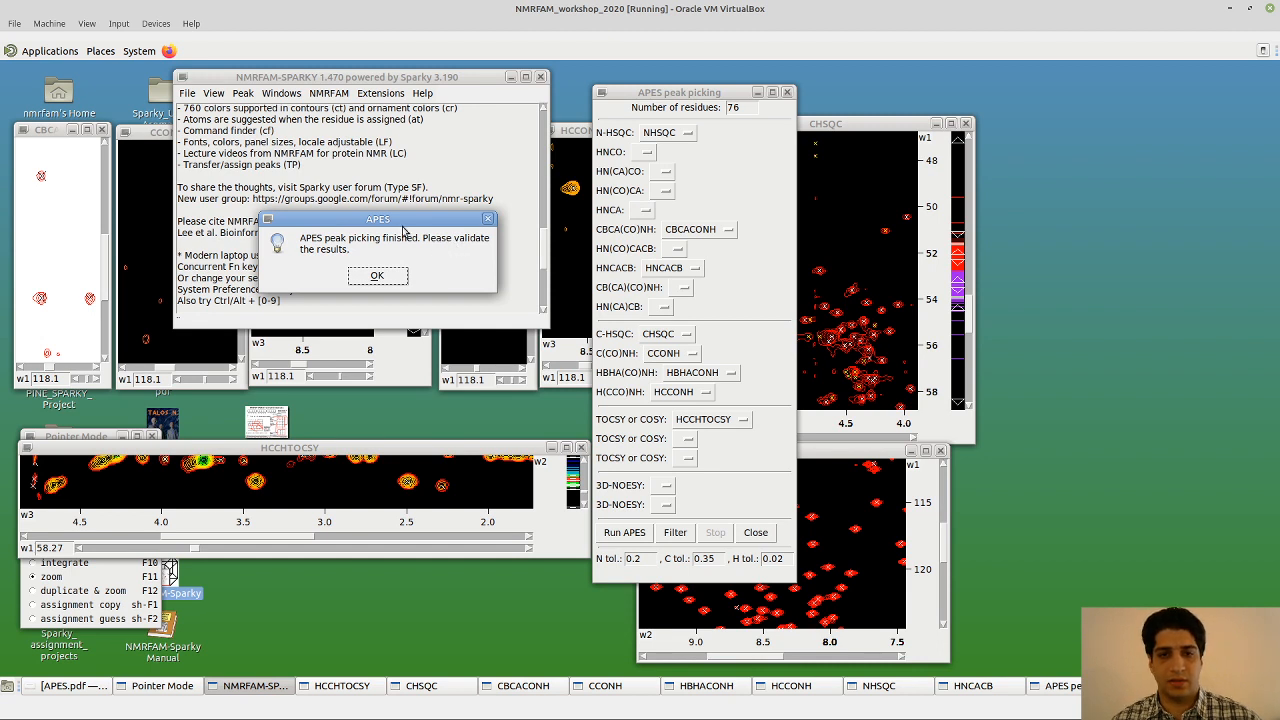
drag(403, 228, 424, 231)
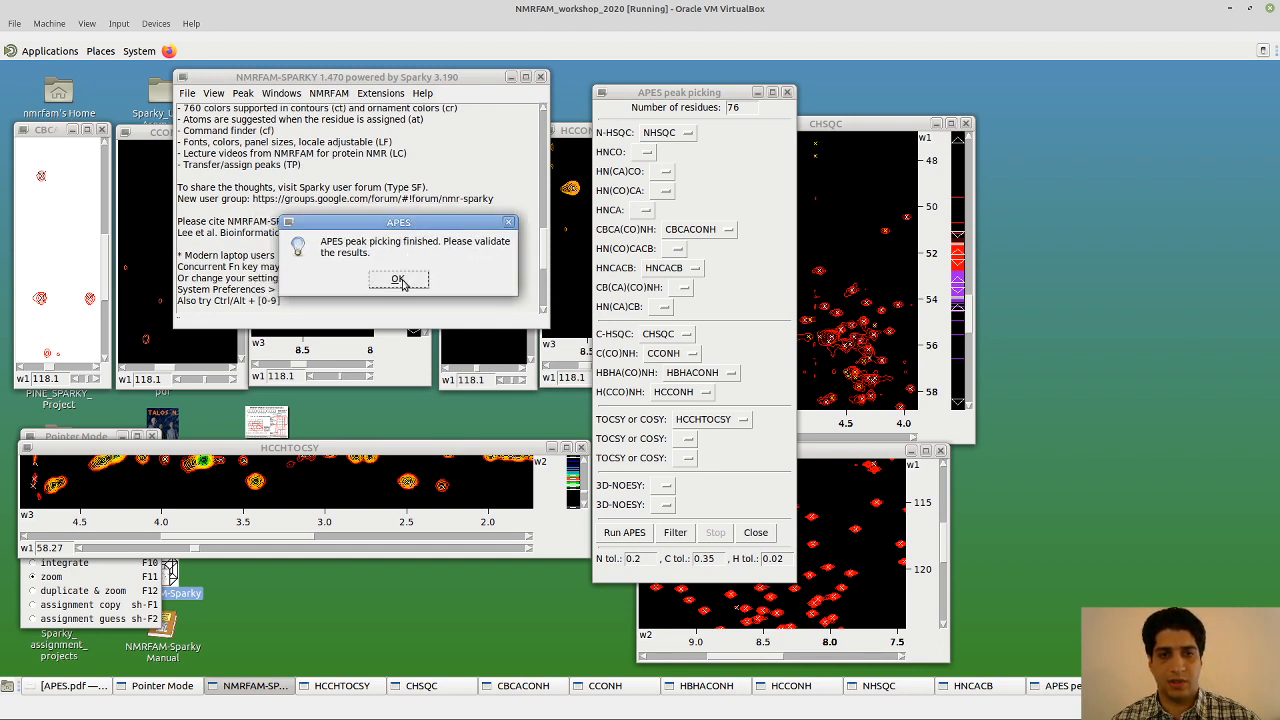
click(399, 280)
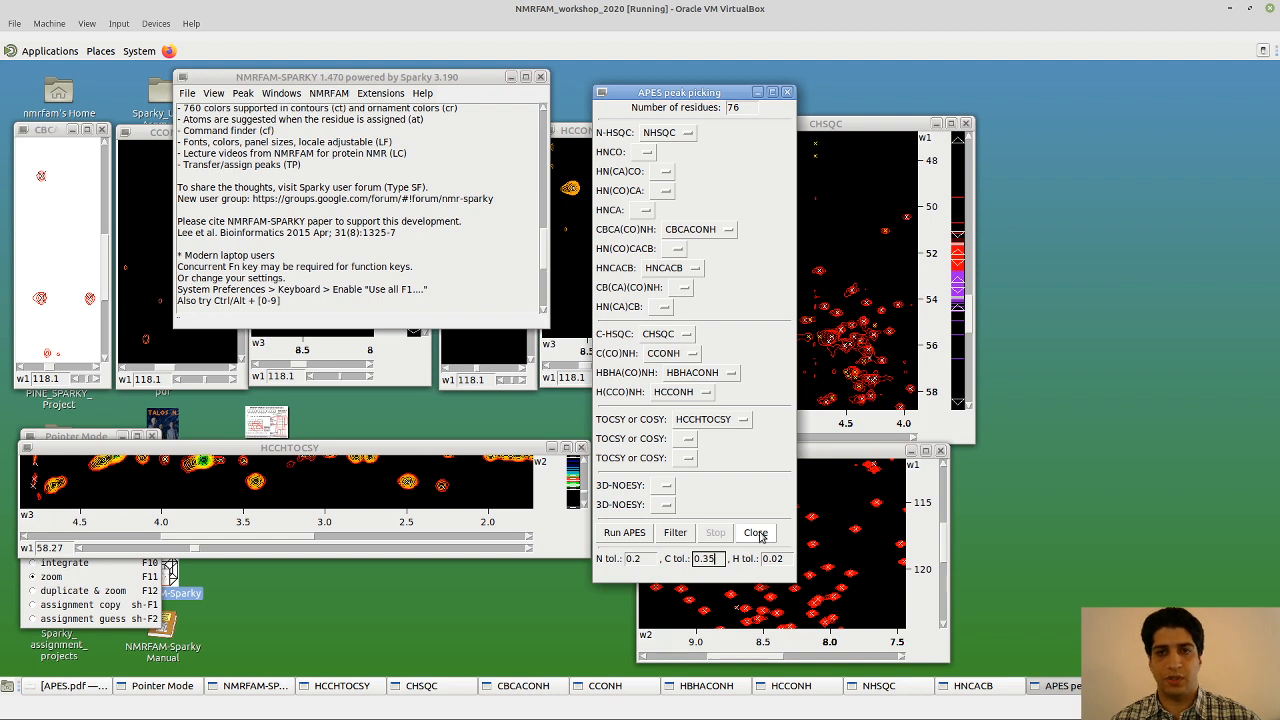
click(757, 533)
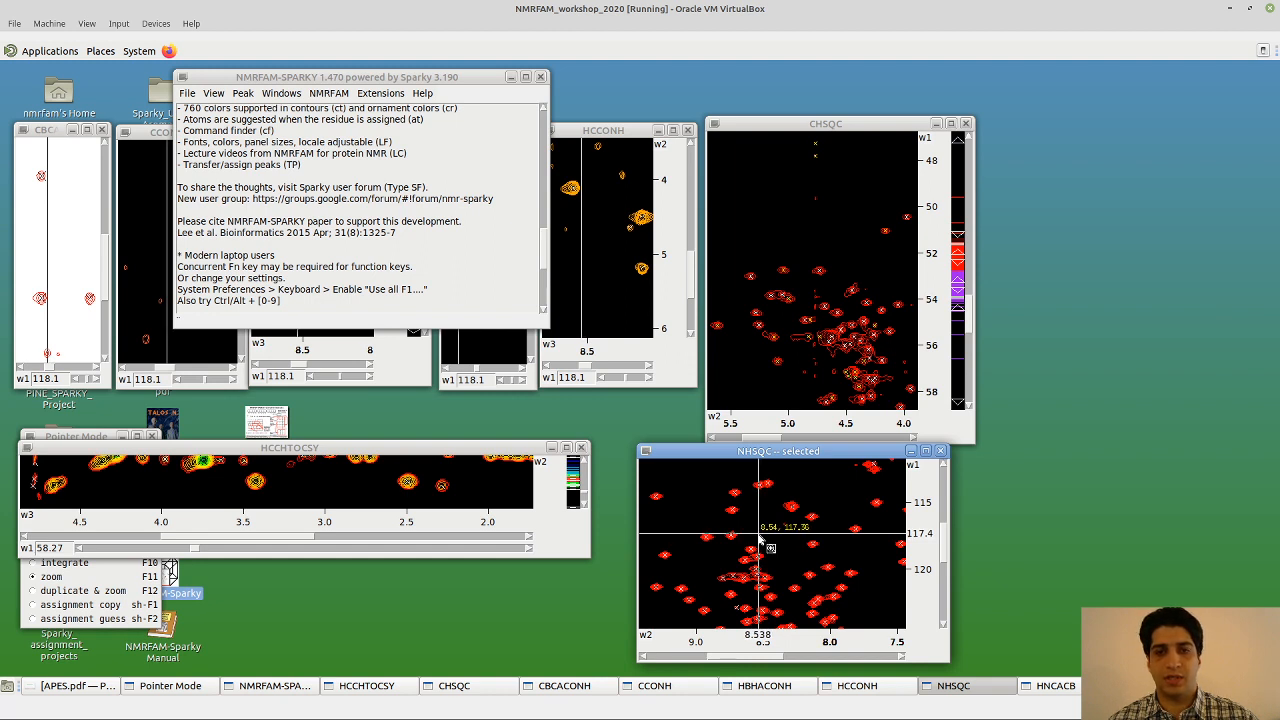
Review the number of picked peaks for each spectrum in the view list, and close the list
click(571, 380)
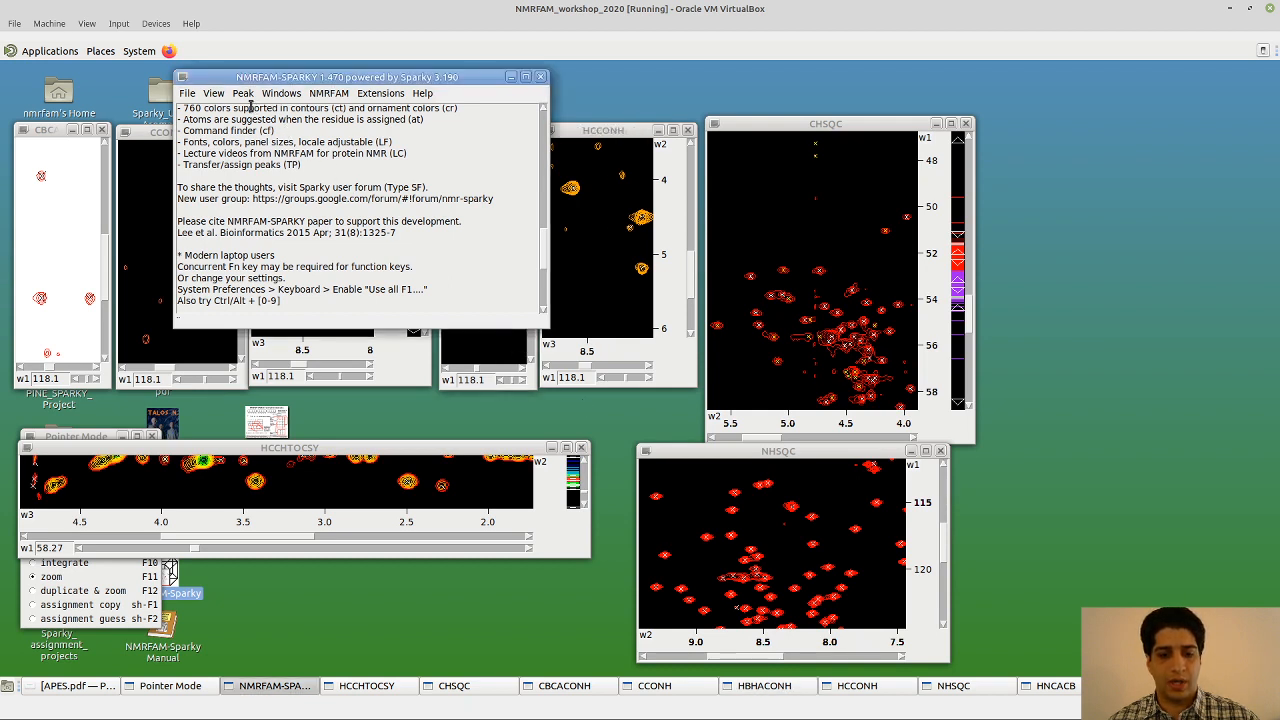
click(214, 93)
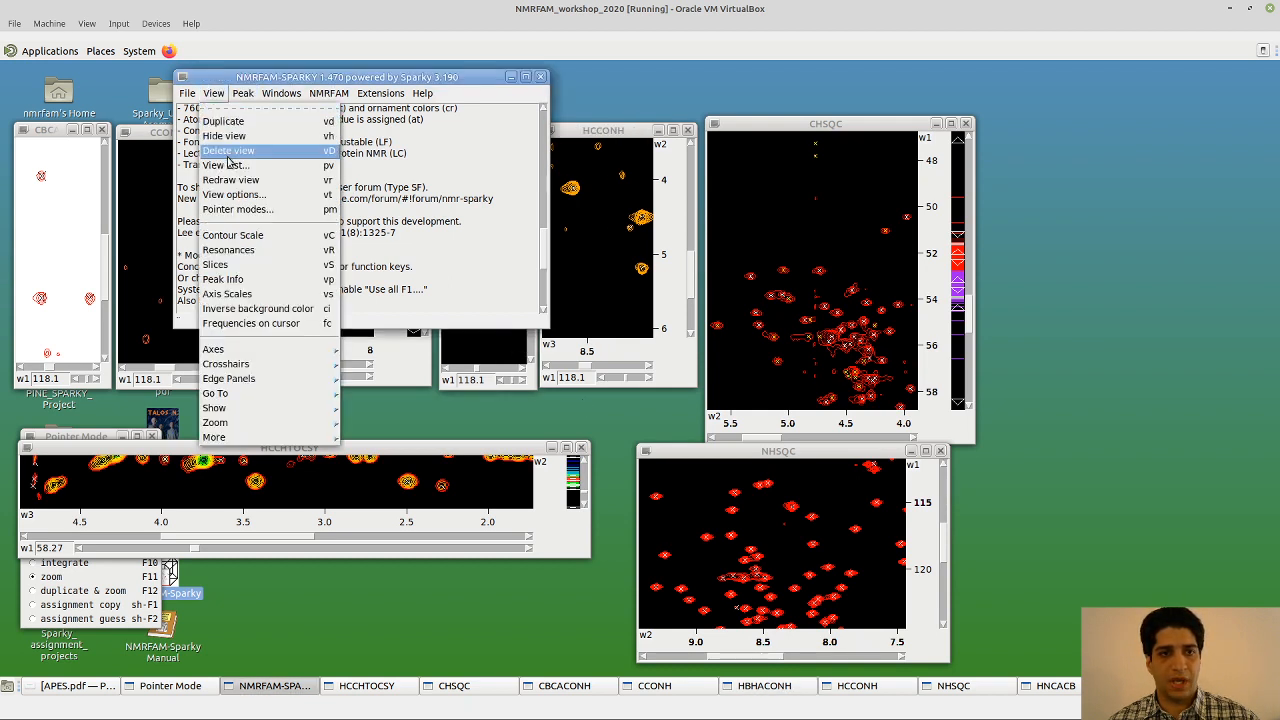
click(295, 167)
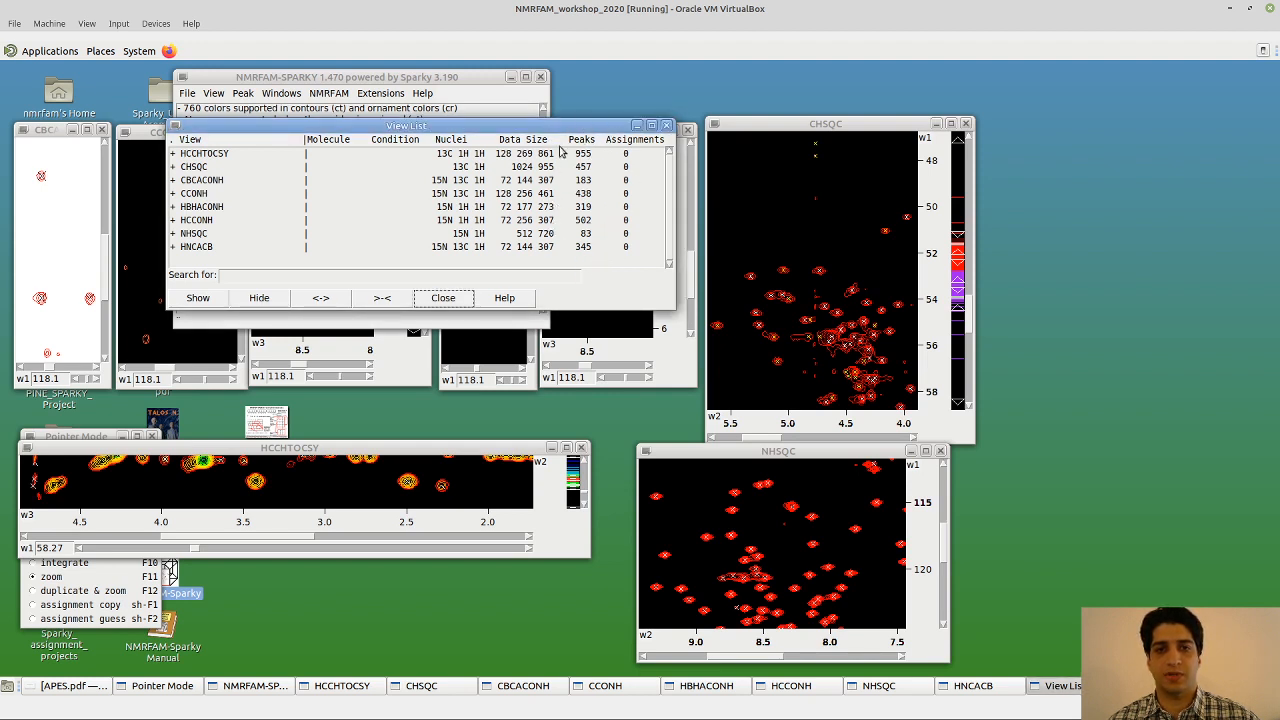
click(443, 298)
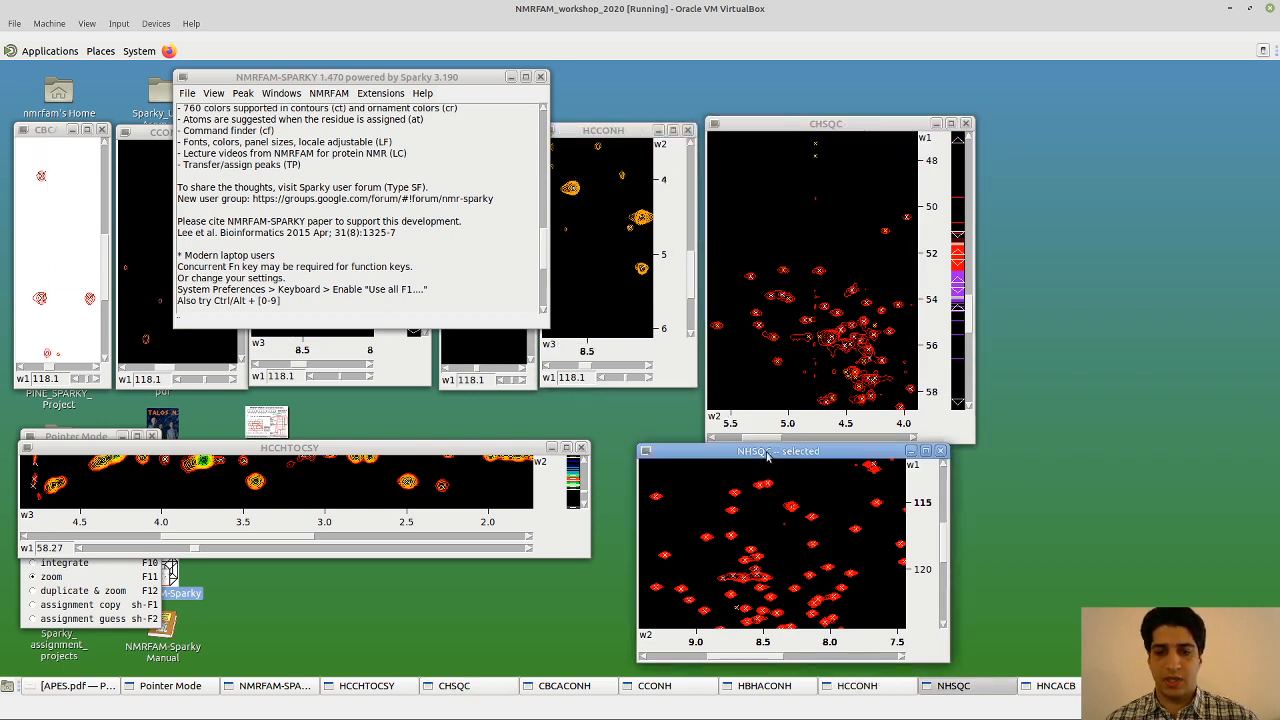
Enlarge the peak markers in the NHSQC spectrum so the picked peaks stand out
scroll(767, 555, down, 5)
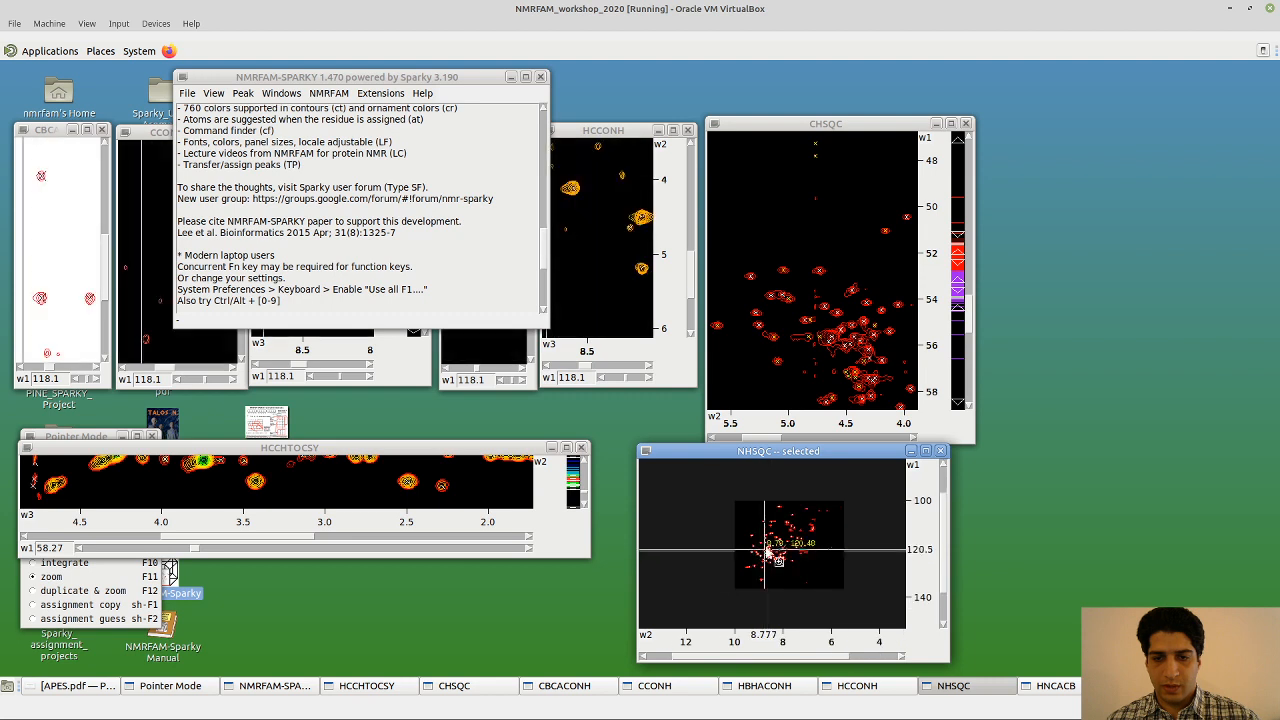
scroll(767, 553, up, 5)
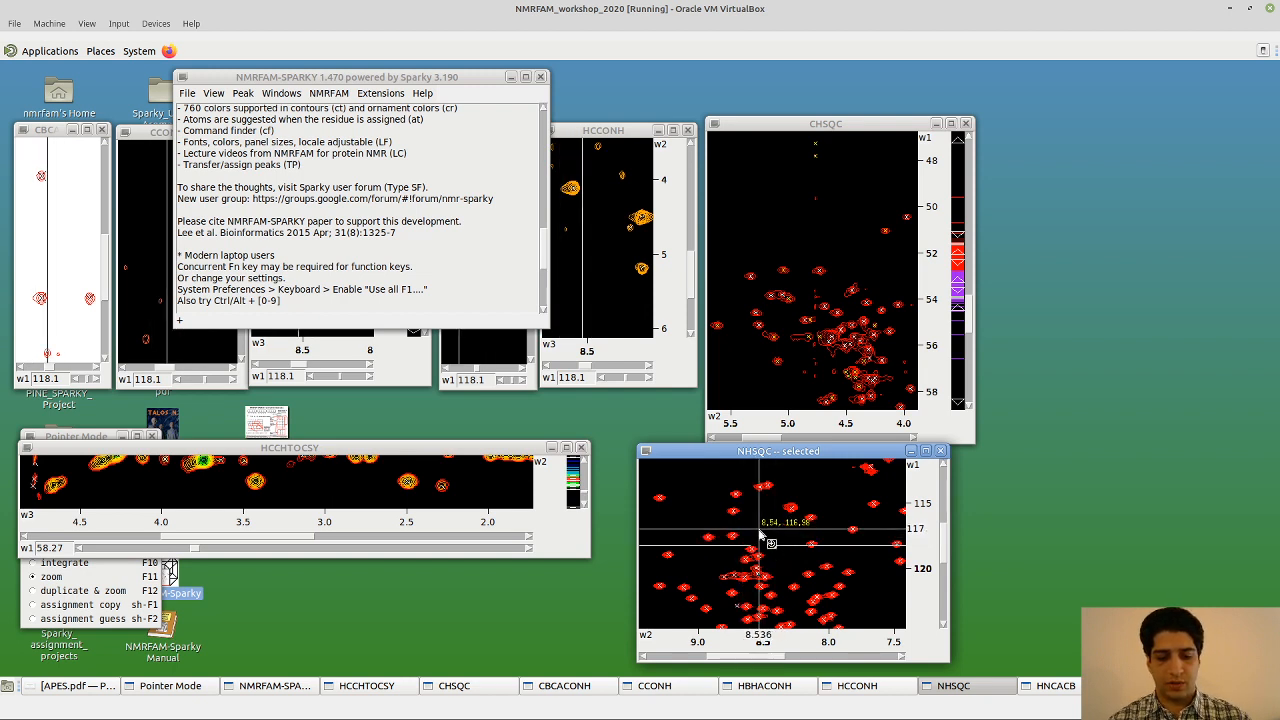
key(plus)
key(plus)
key(plus)
key(plus)
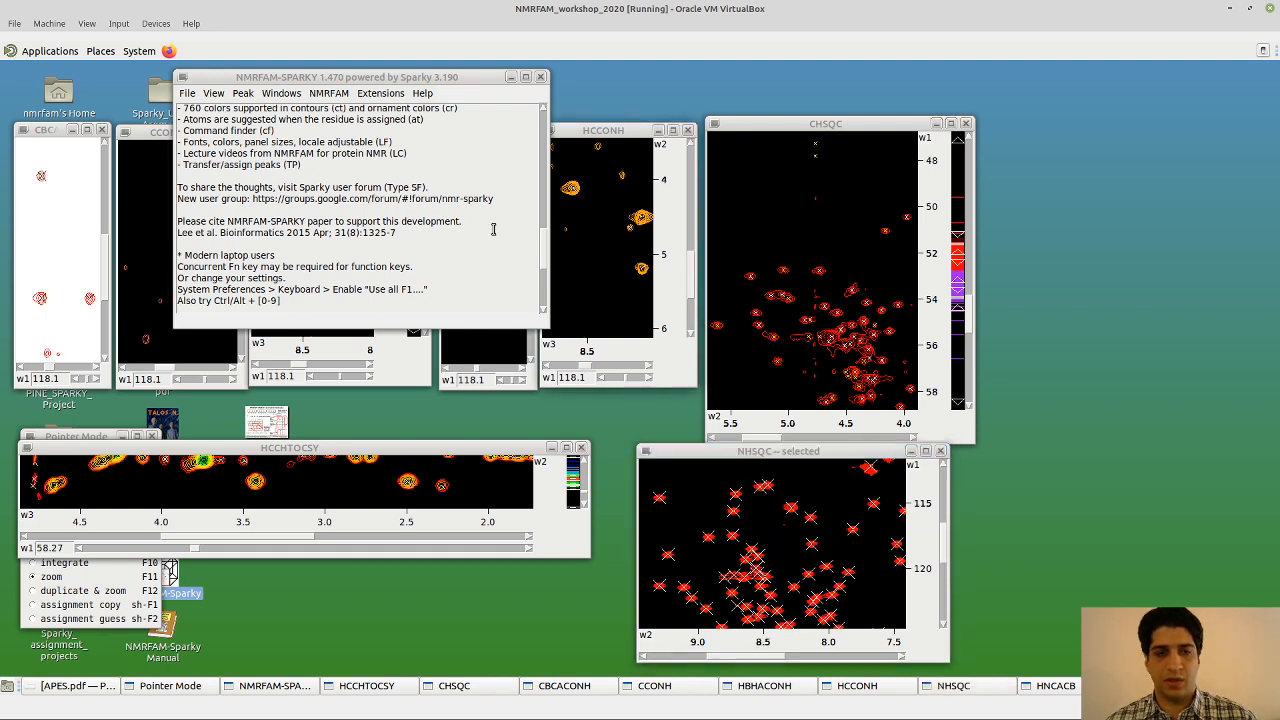
Inspect the peak size setting in the HCCONH ornament sizes, and close the dialog without applying changes
click(244, 95)
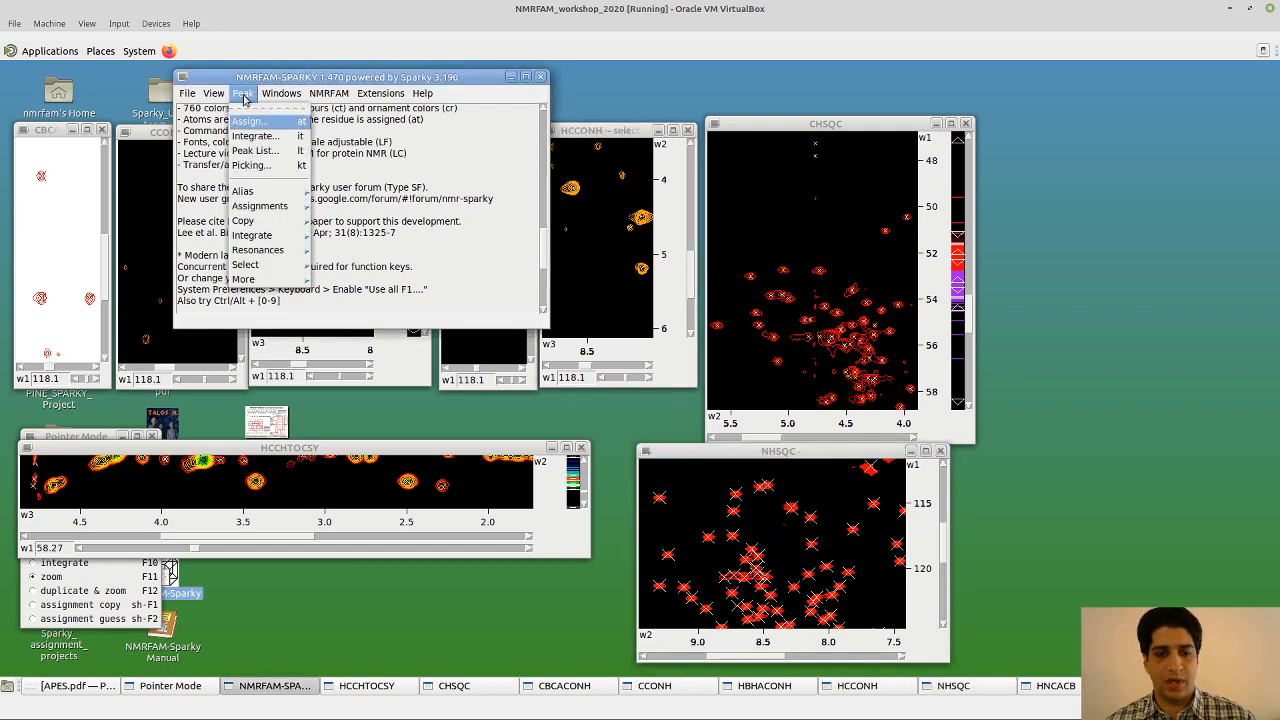
mouse_move(256, 283)
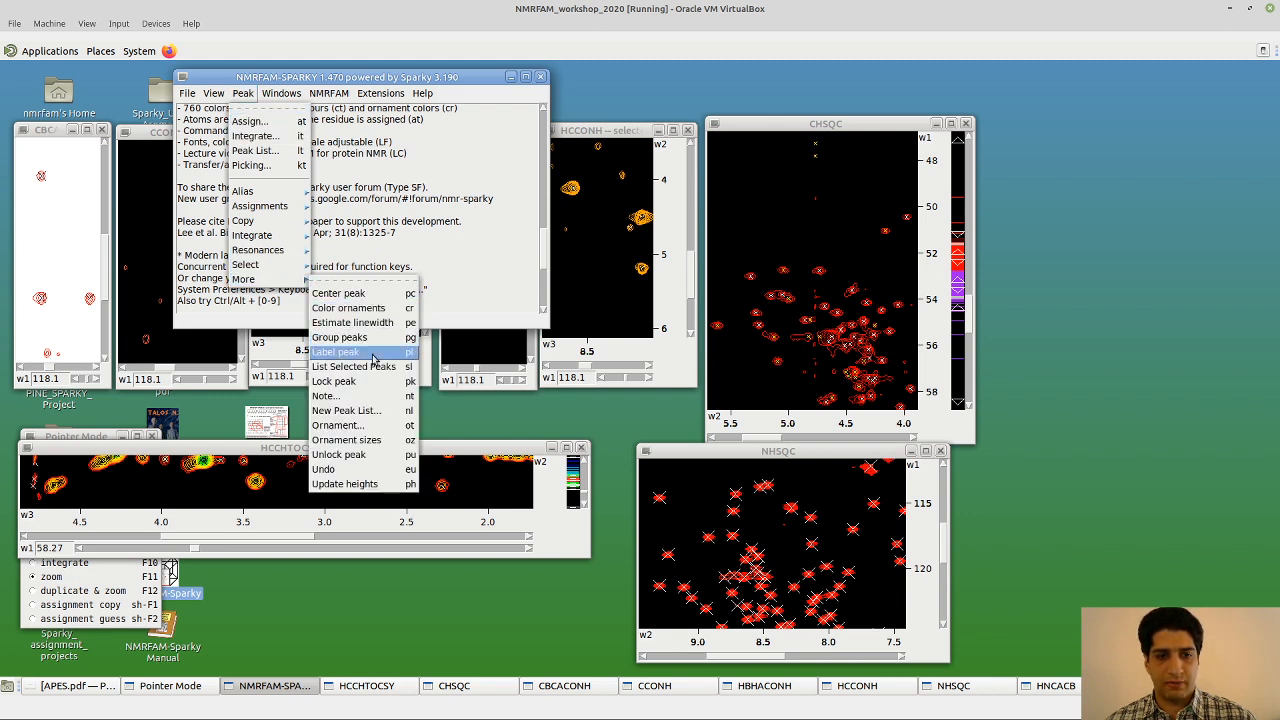
click(393, 446)
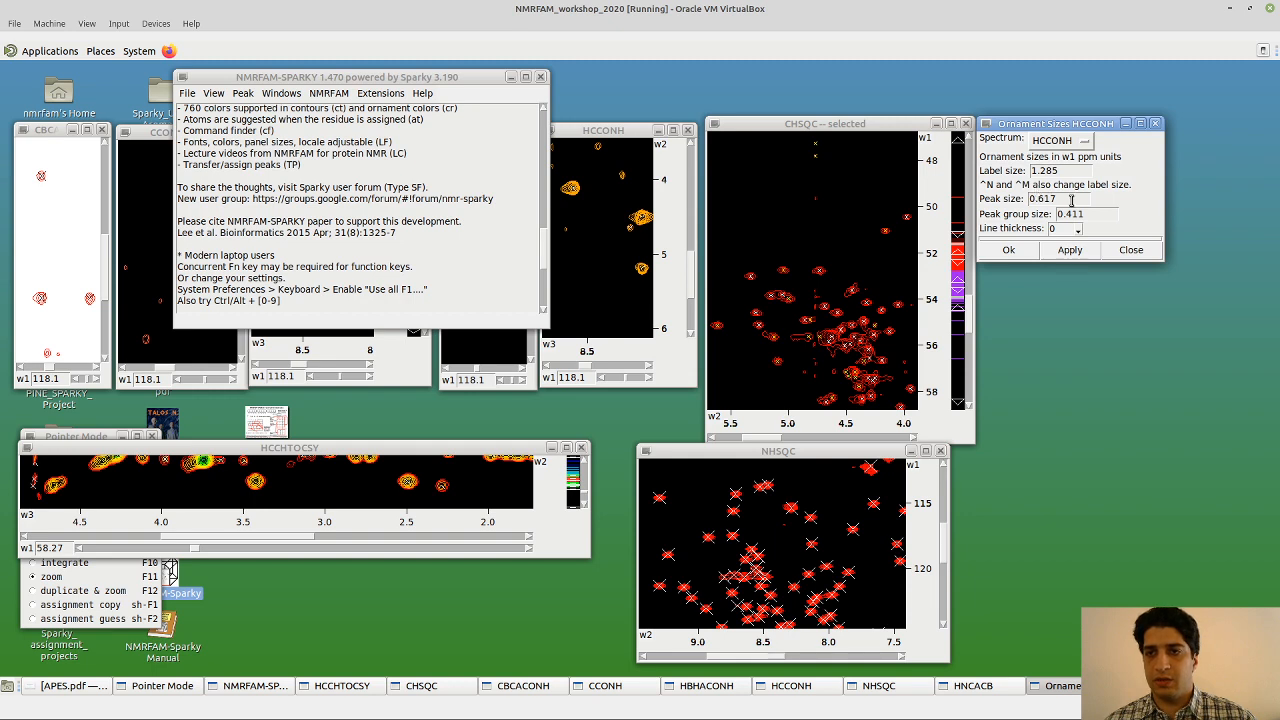
drag(1073, 200, 1040, 200)
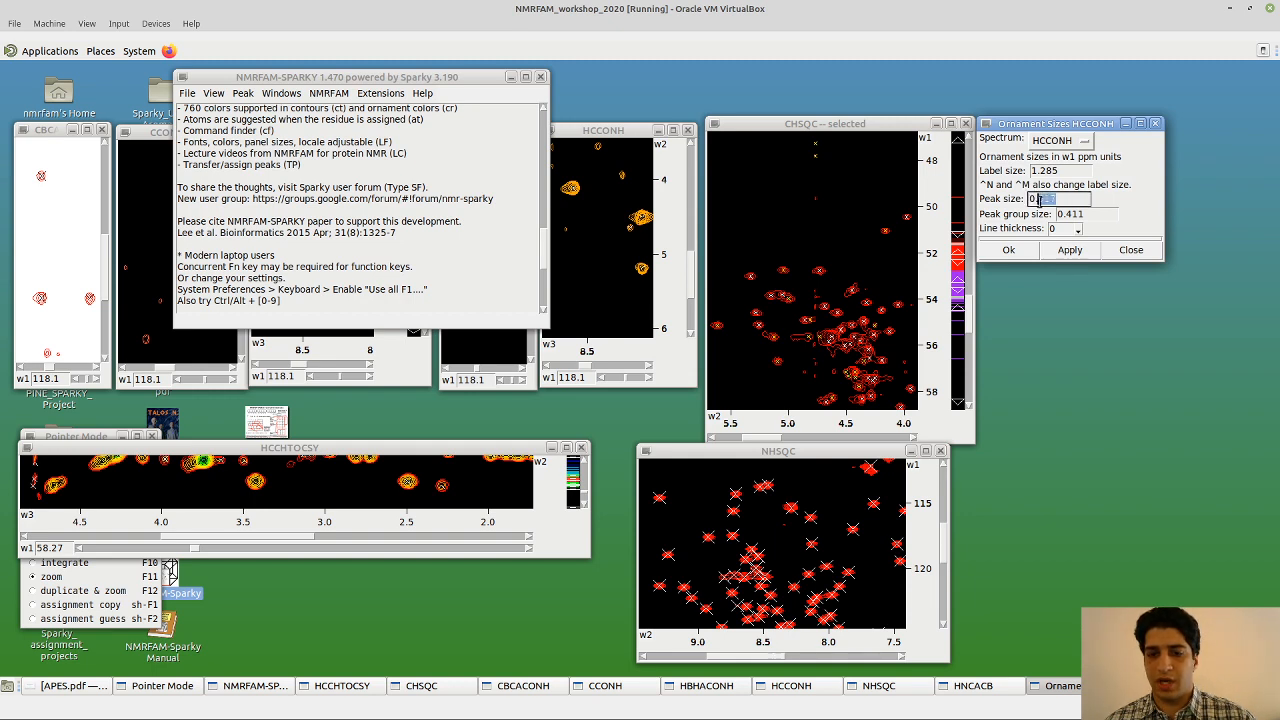
click(1131, 250)
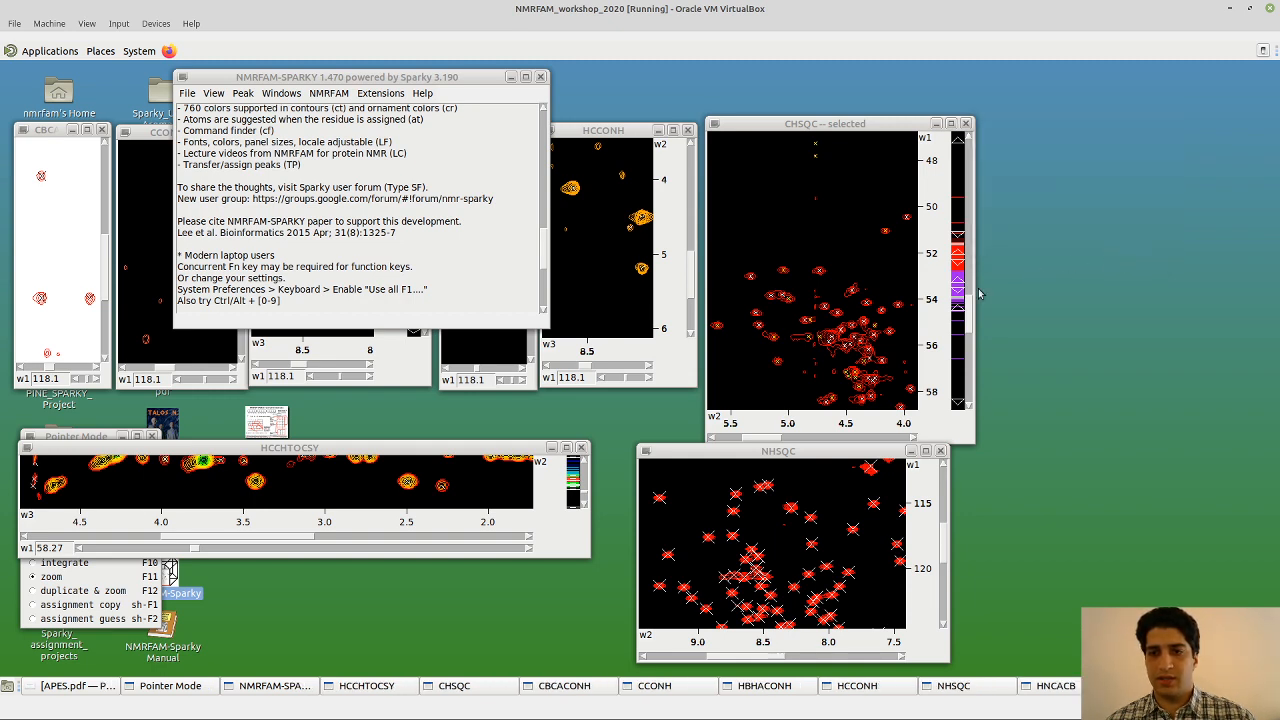
Select the NHSQC spectrum, view its peak list, and close the list
click(765, 472)
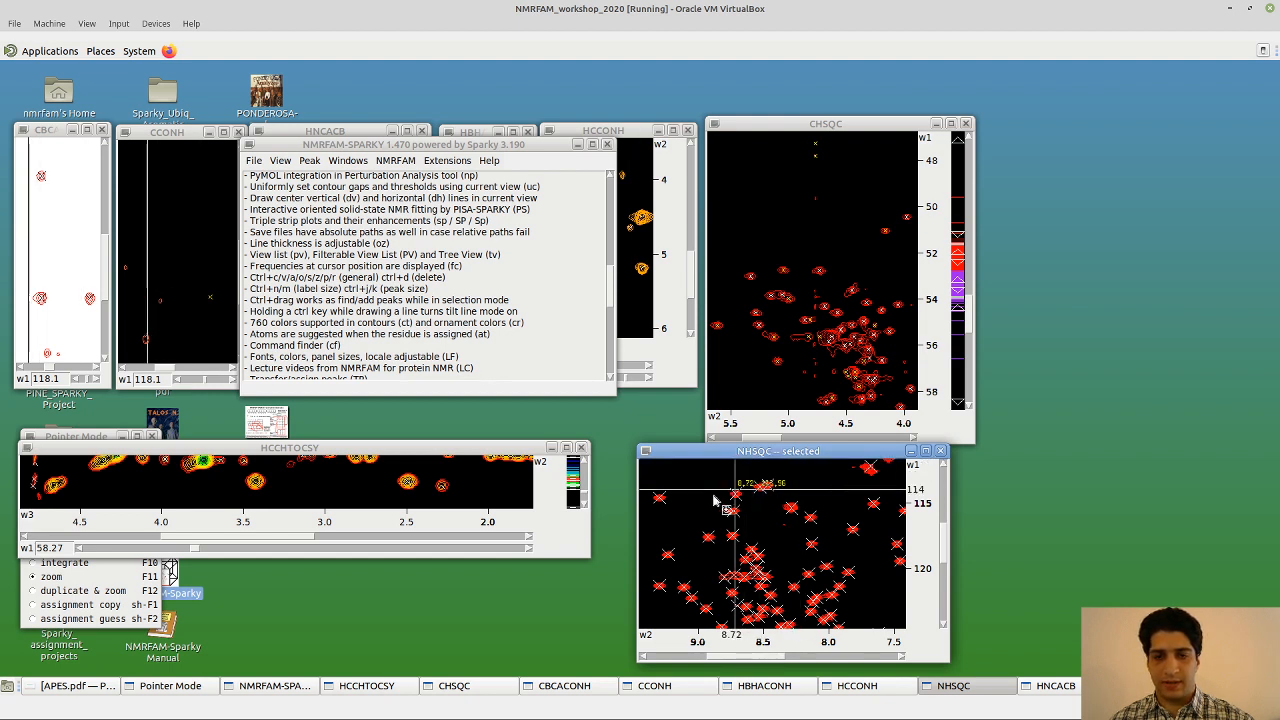
click(610, 444)
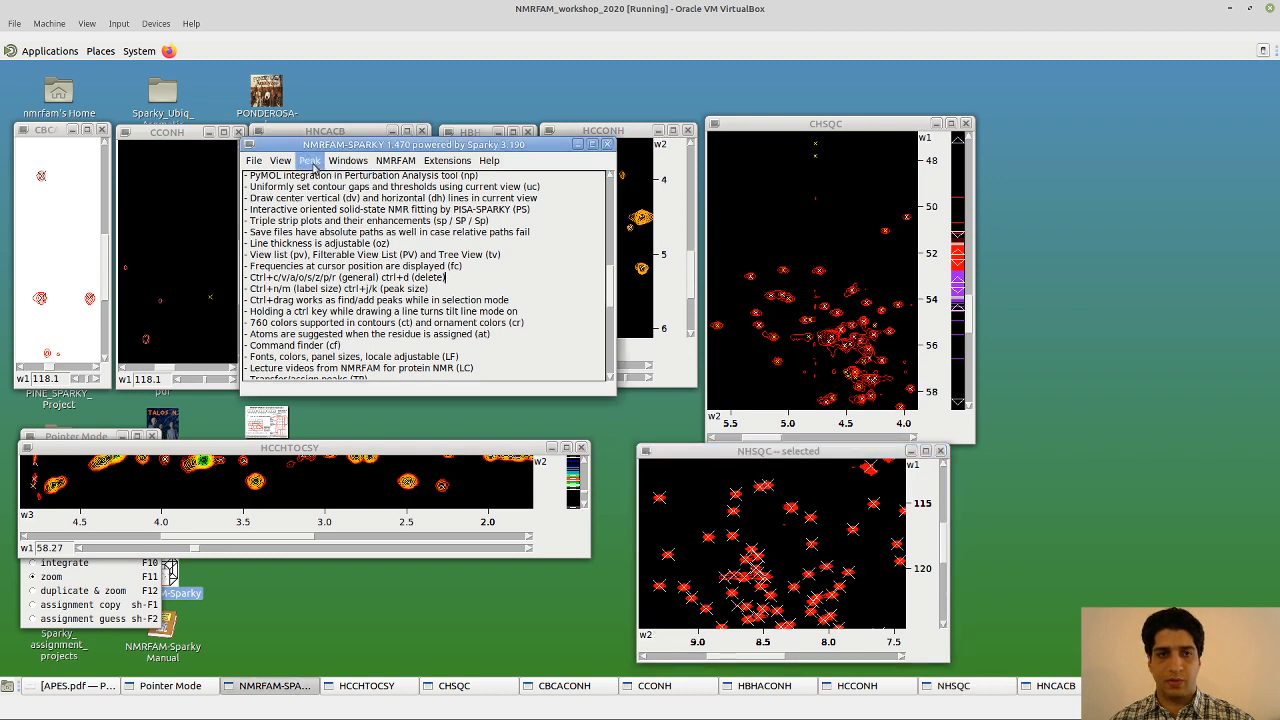
click(310, 161)
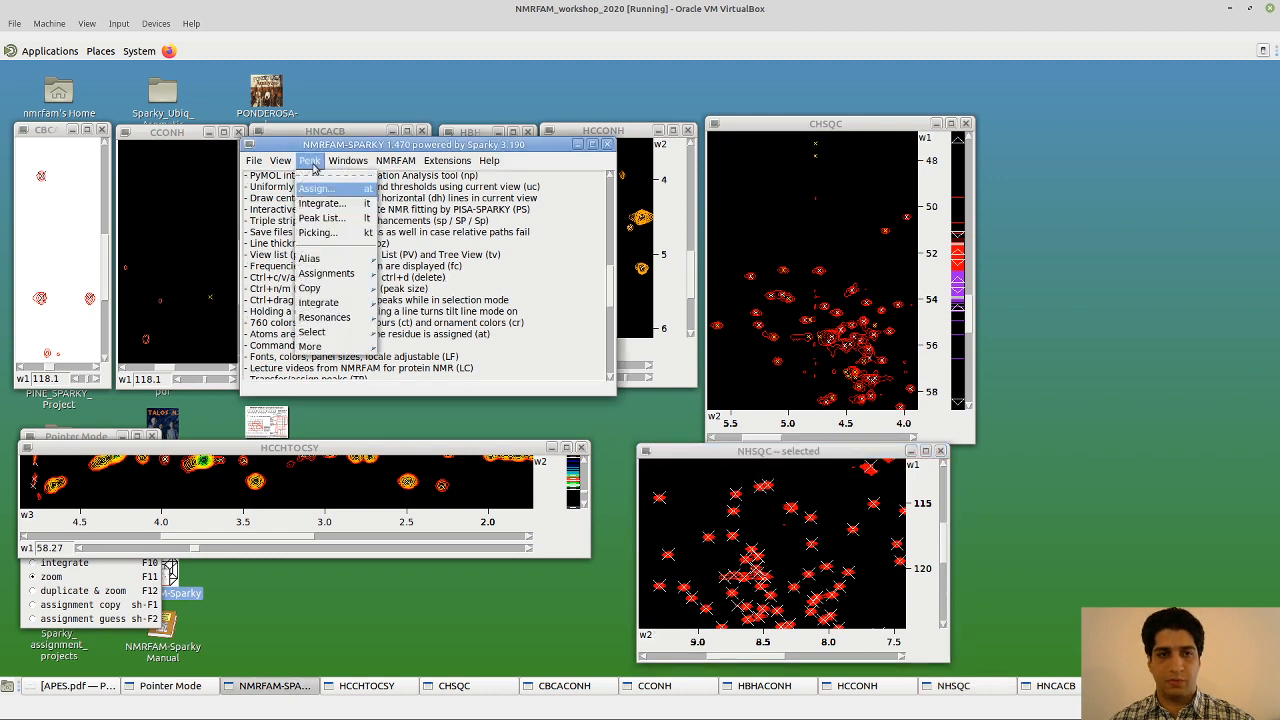
click(322, 218)
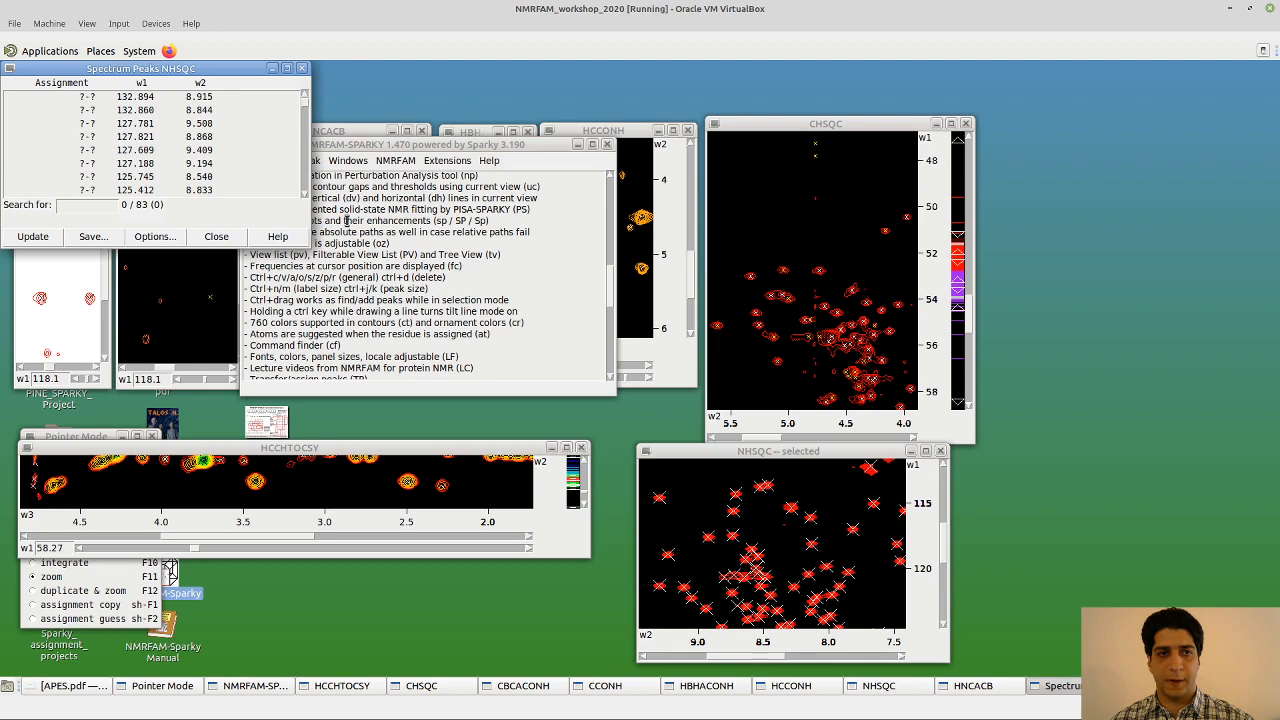
click(216, 236)
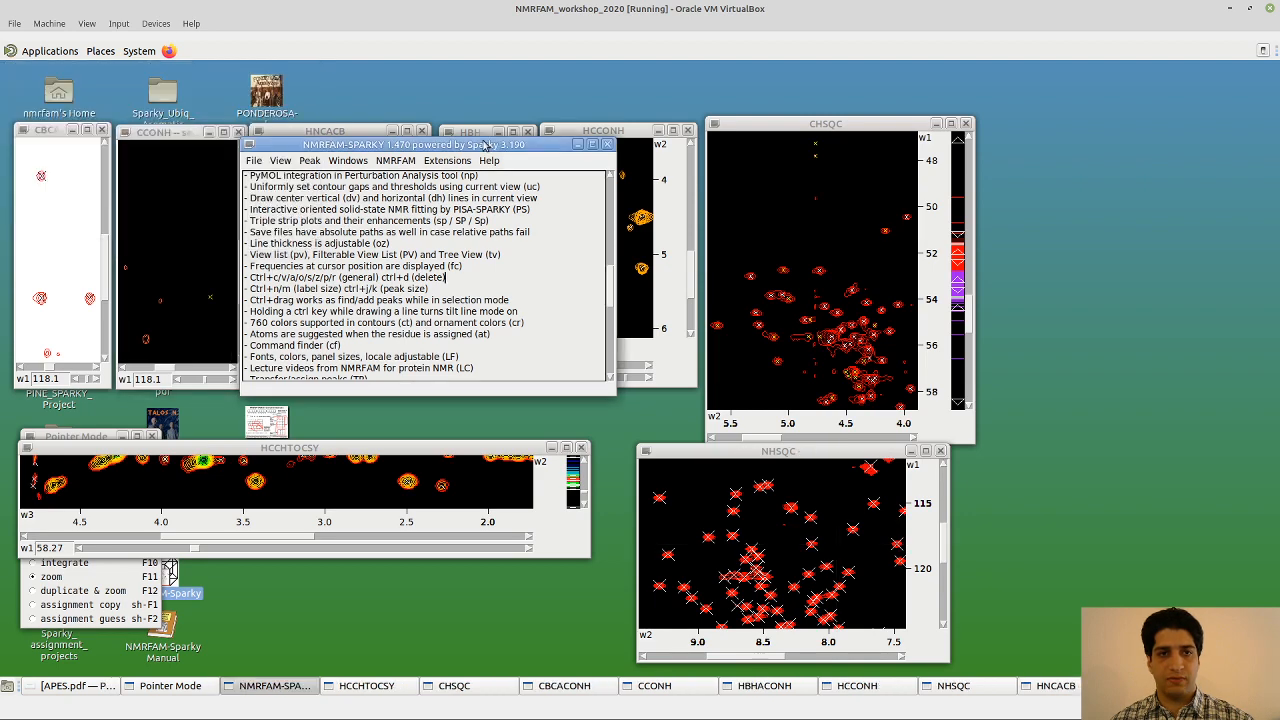
click(489, 160)
click(514, 143)
double_click(514, 145)
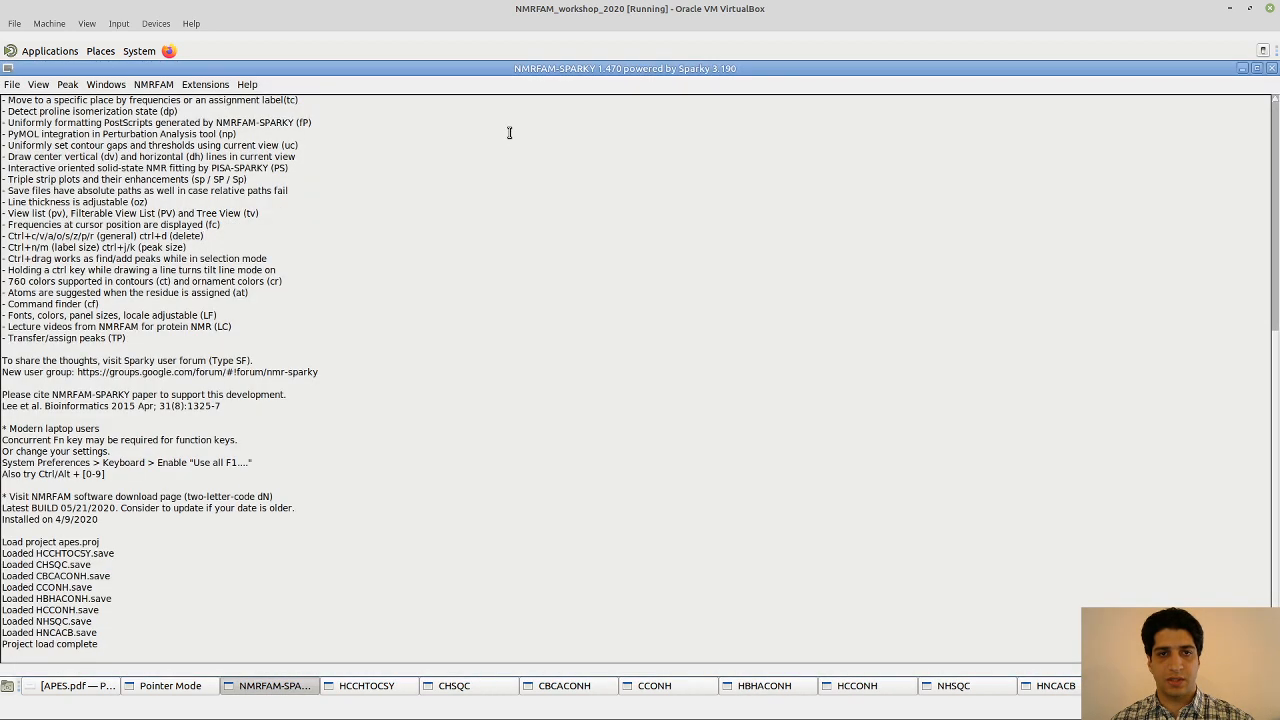
double_click(617, 72)
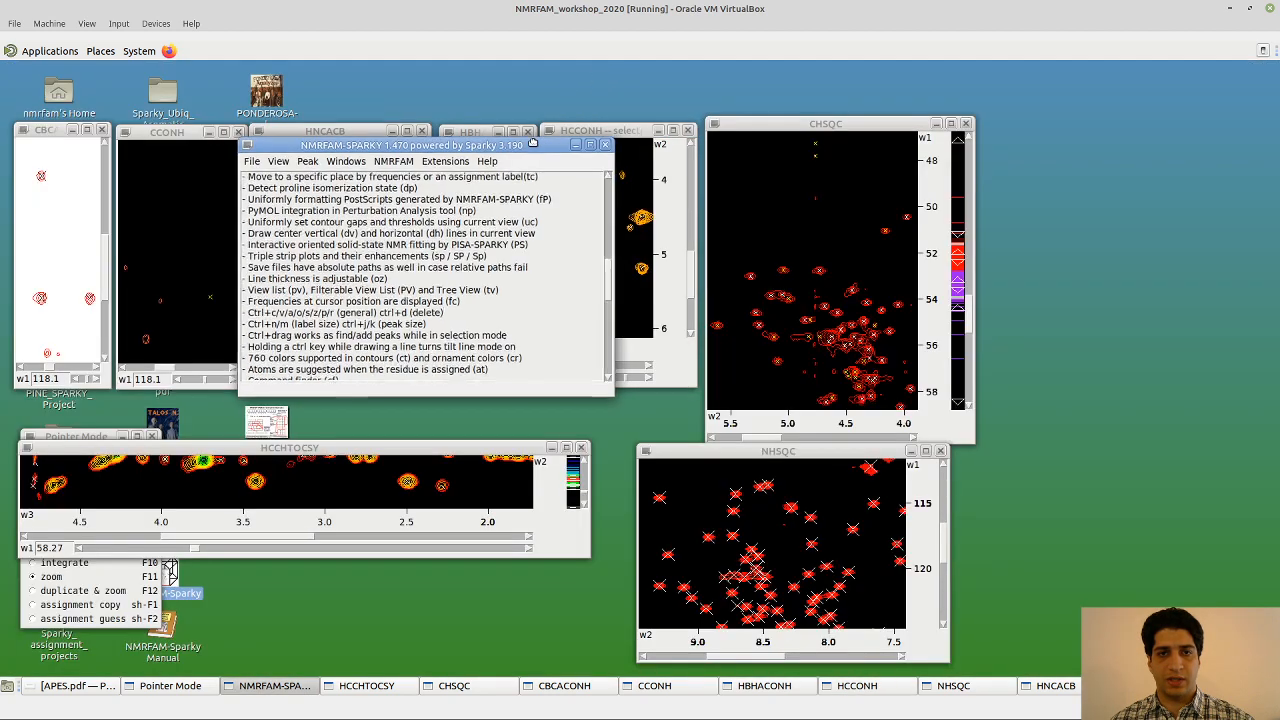
drag(553, 169, 533, 113)
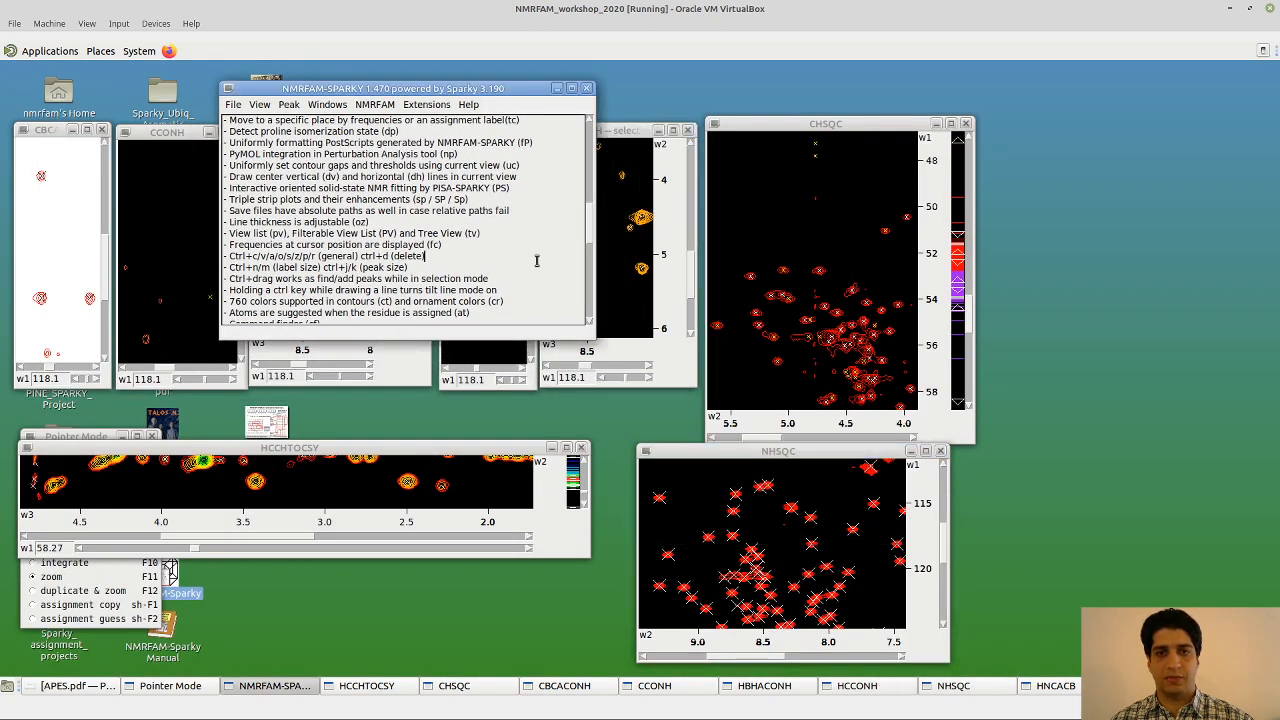
drag(467, 89, 549, 163)
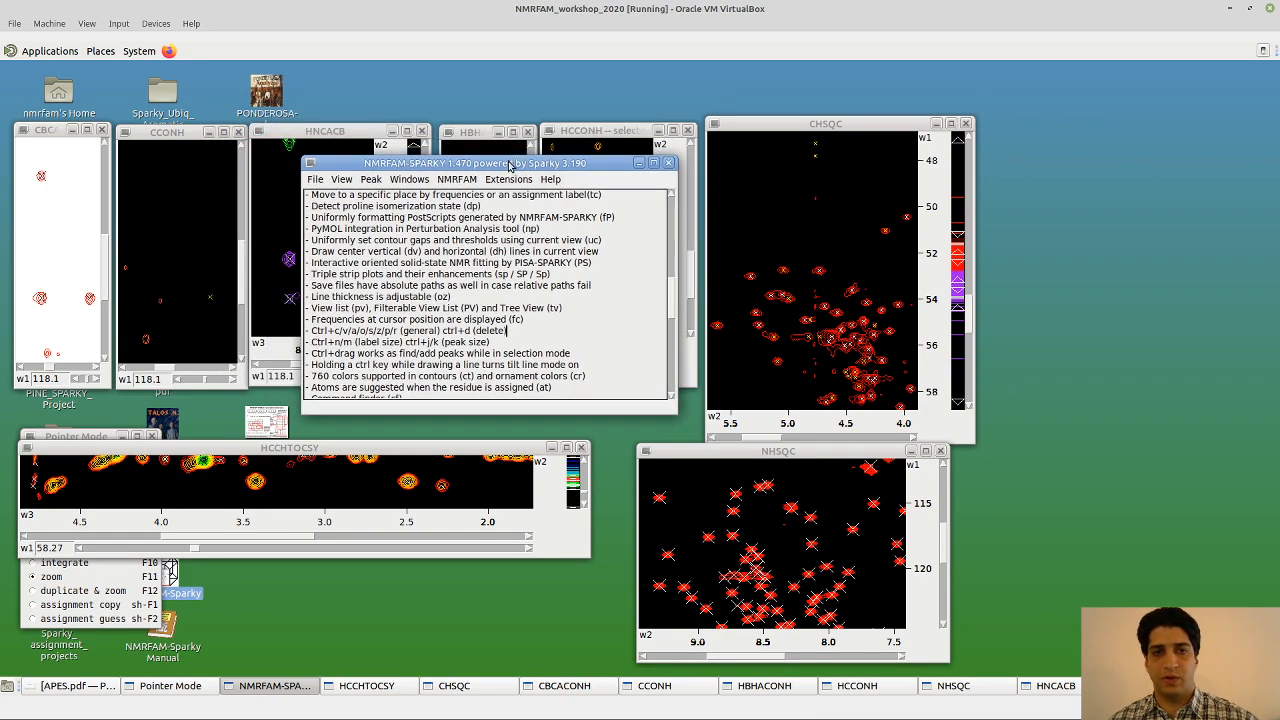
Open the peak list of the NHSQC spectrum and move its window over the main window
click(737, 523)
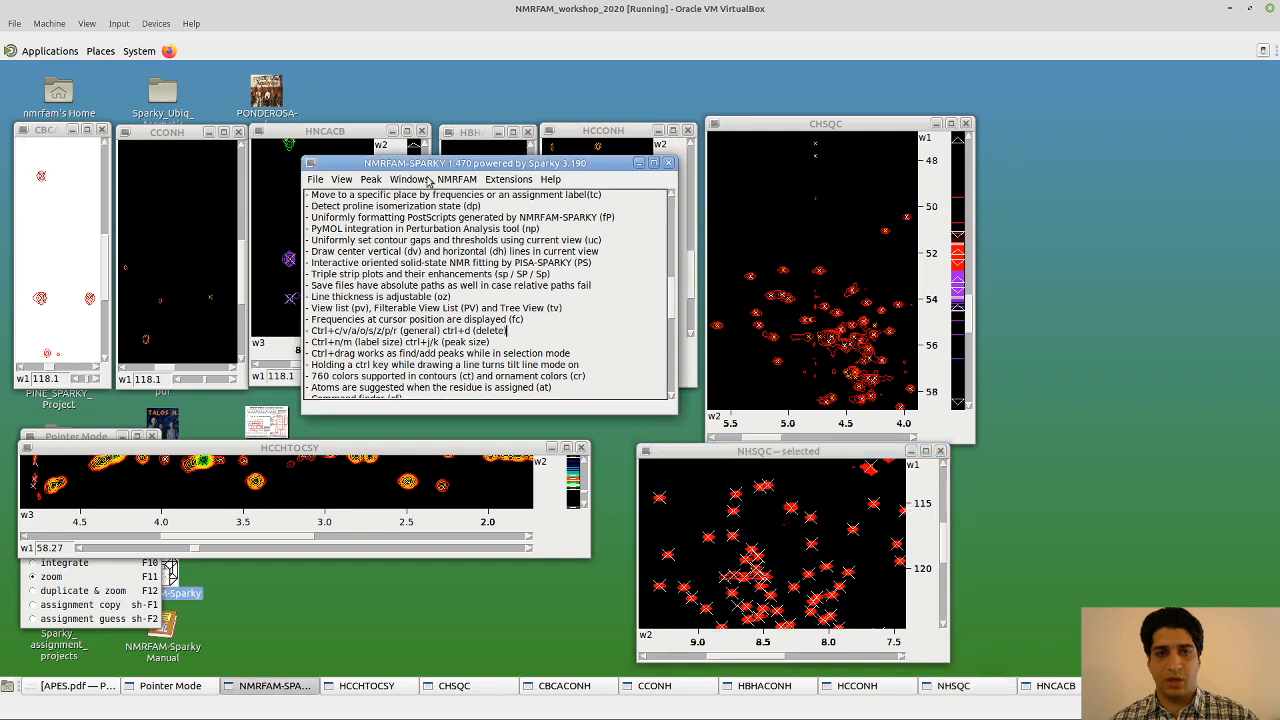
click(370, 179)
click(735, 487)
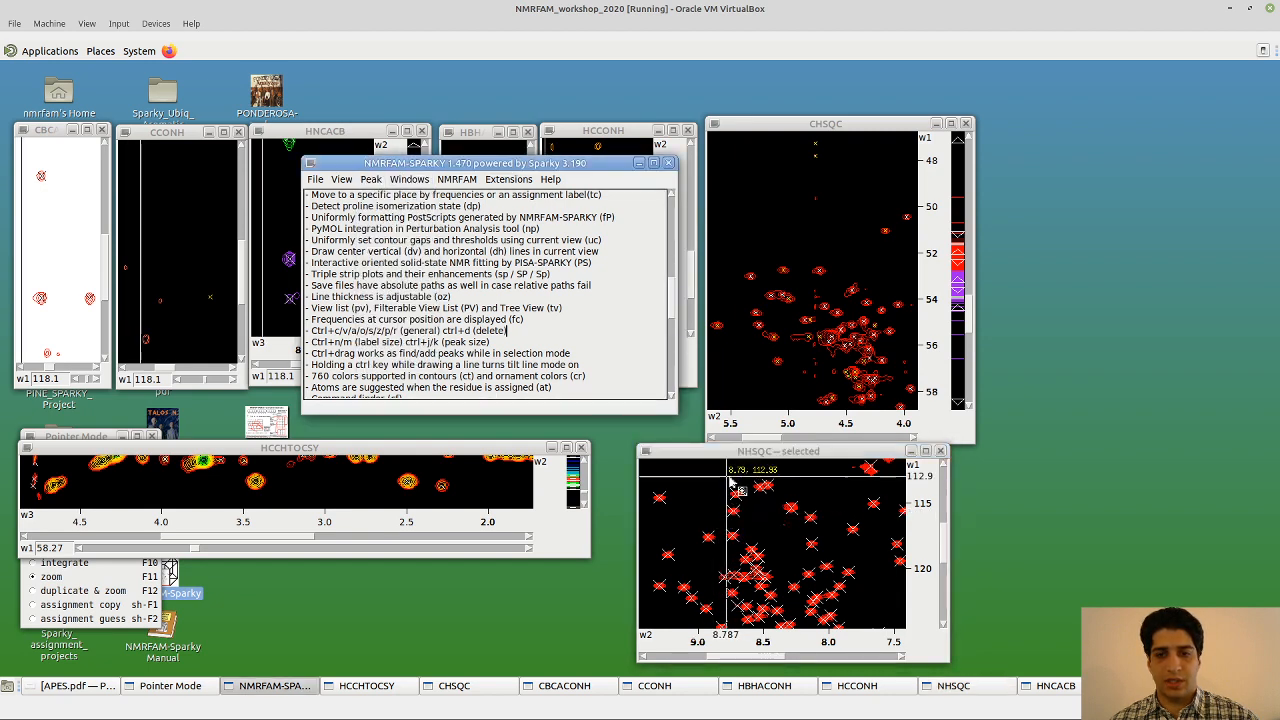
click(370, 179)
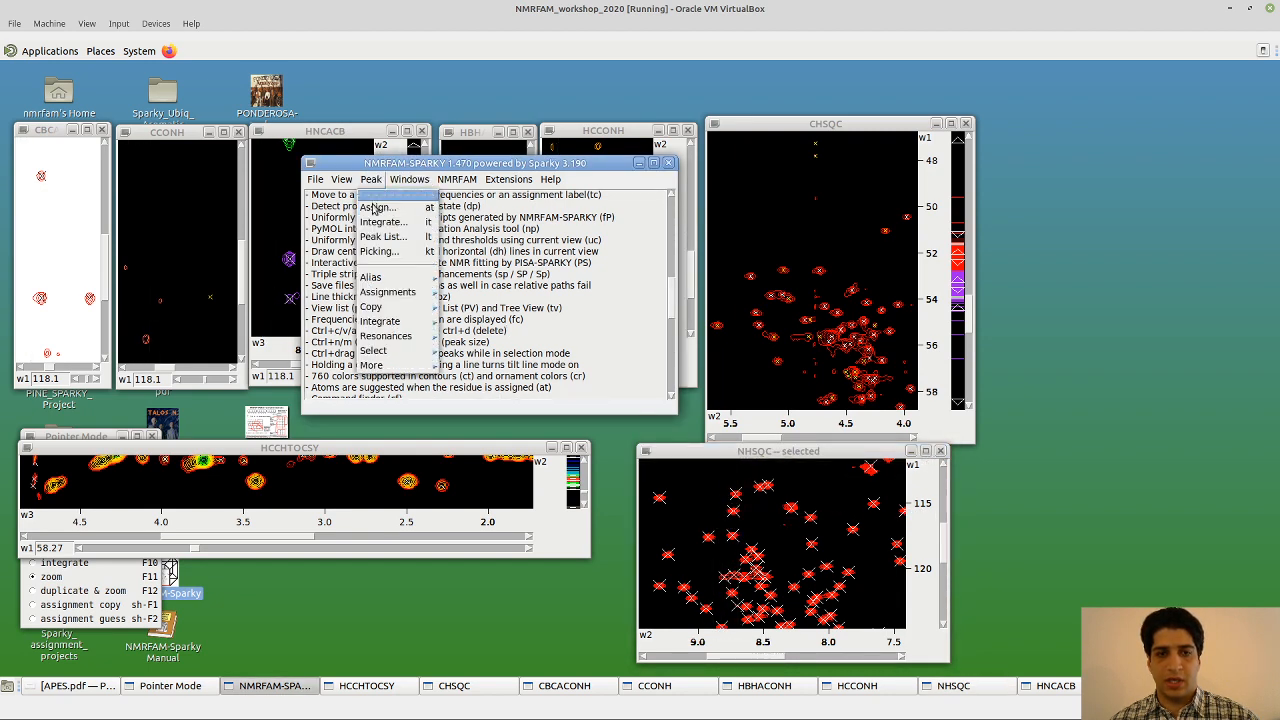
click(415, 240)
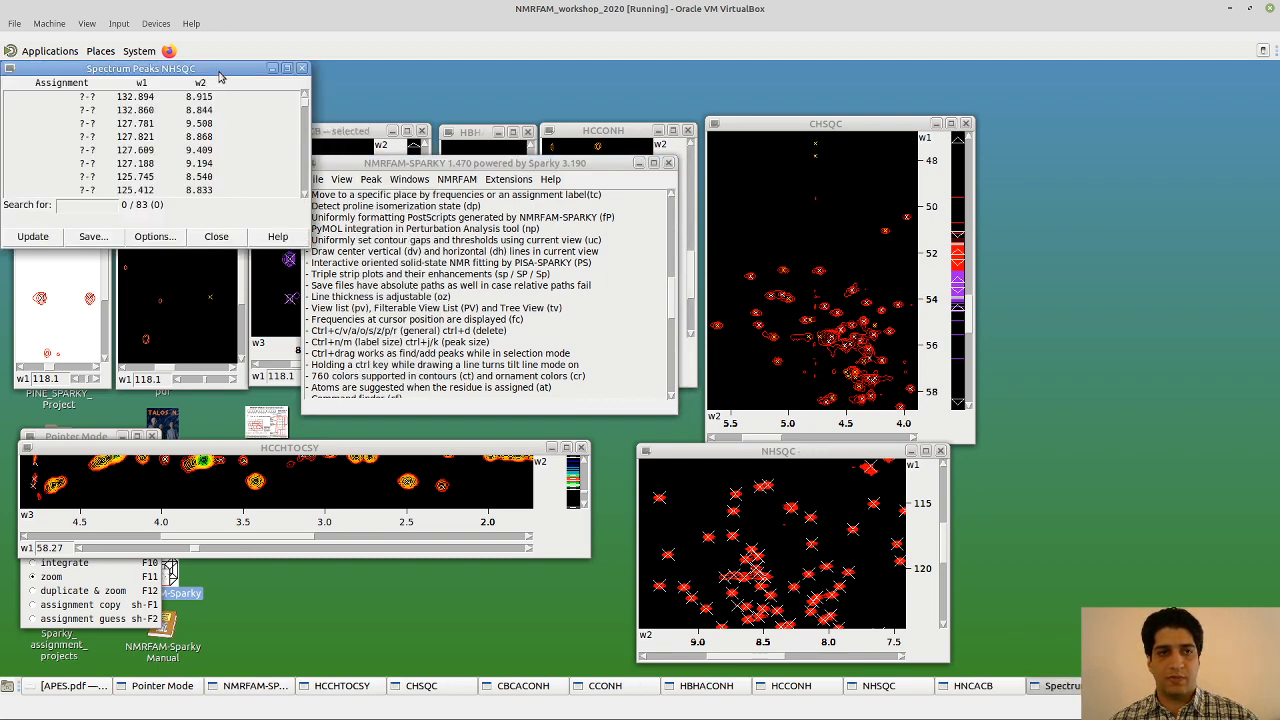
drag(220, 71, 557, 122)
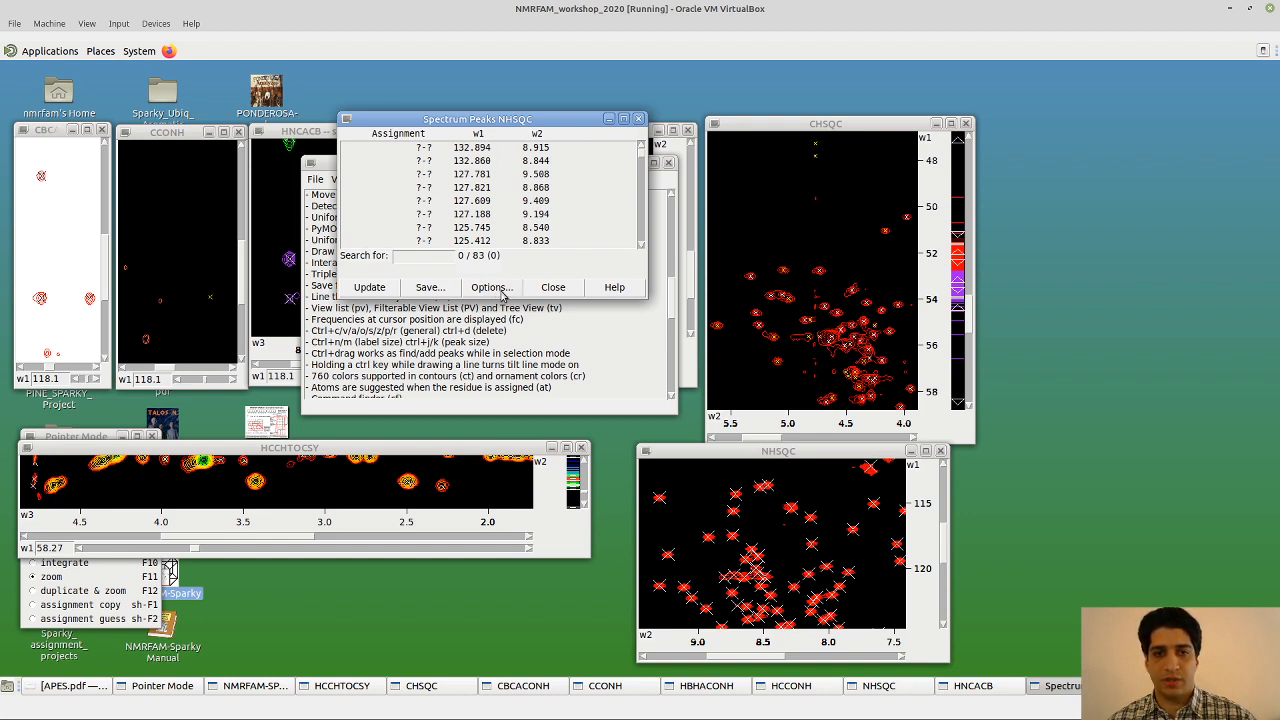
Add the data height column to the NHSQC peak list and sort the peaks by data height
click(499, 289)
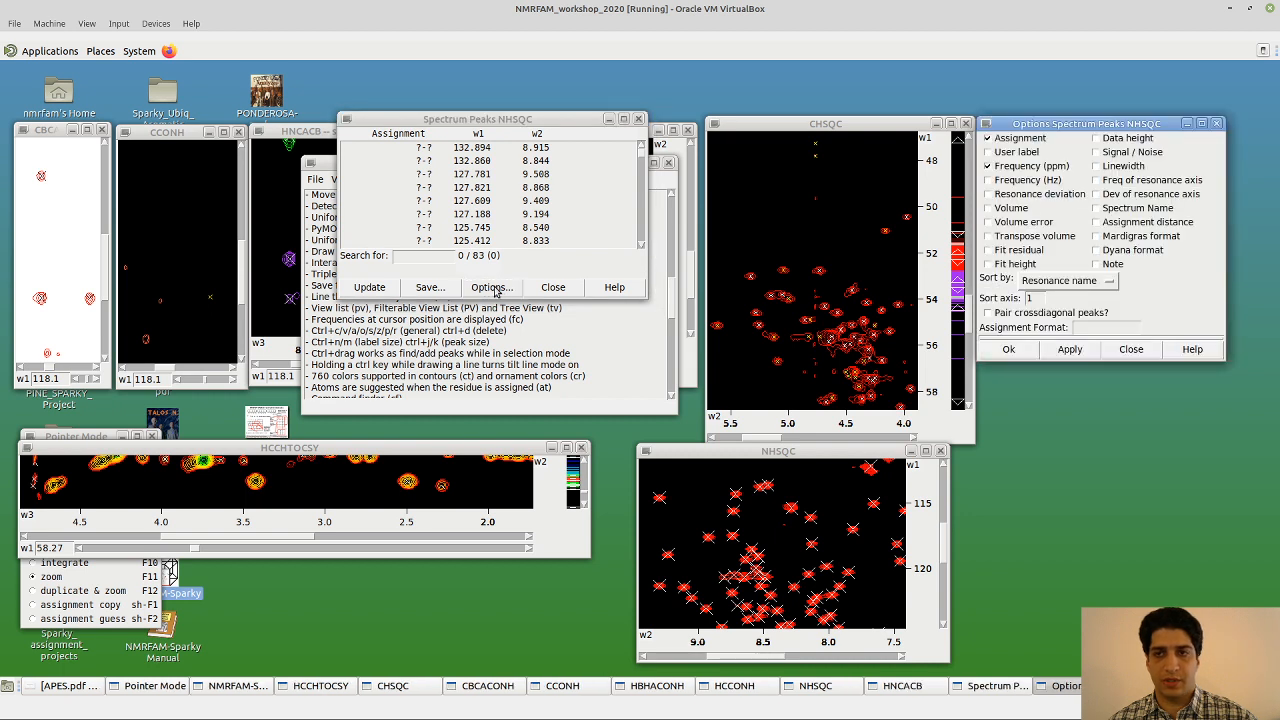
drag(1109, 127, 1121, 130)
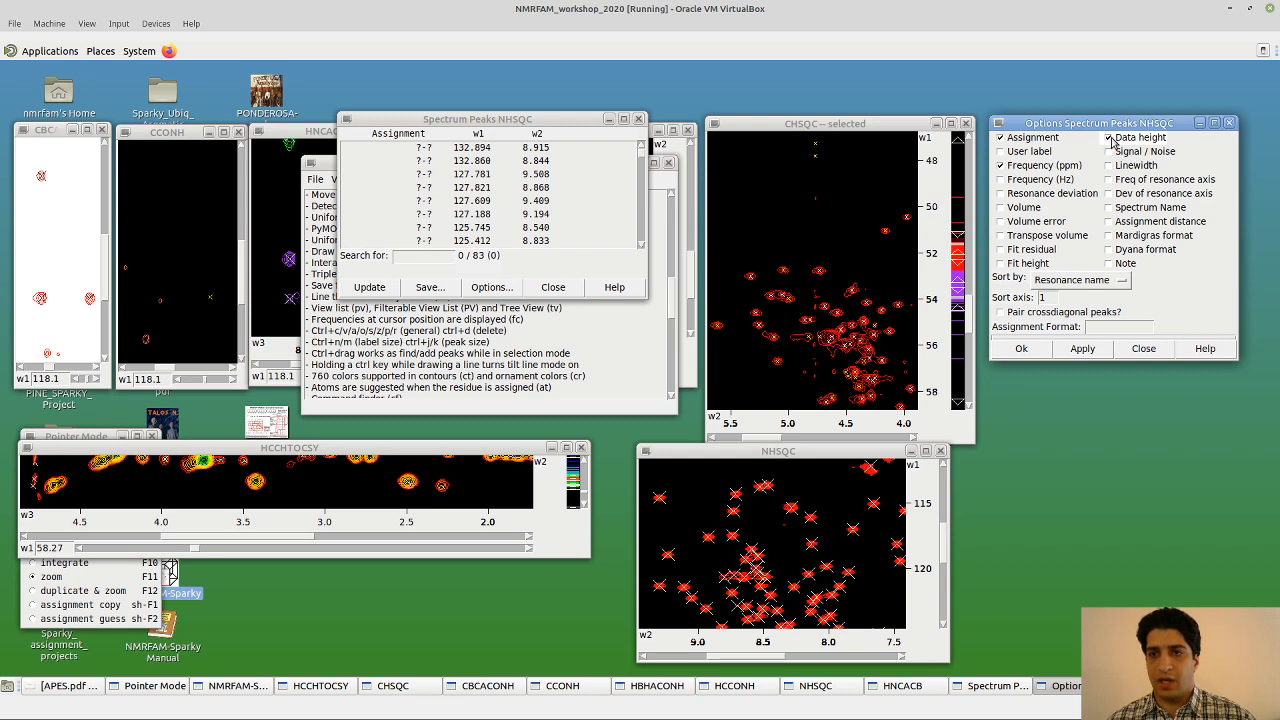
click(1120, 281)
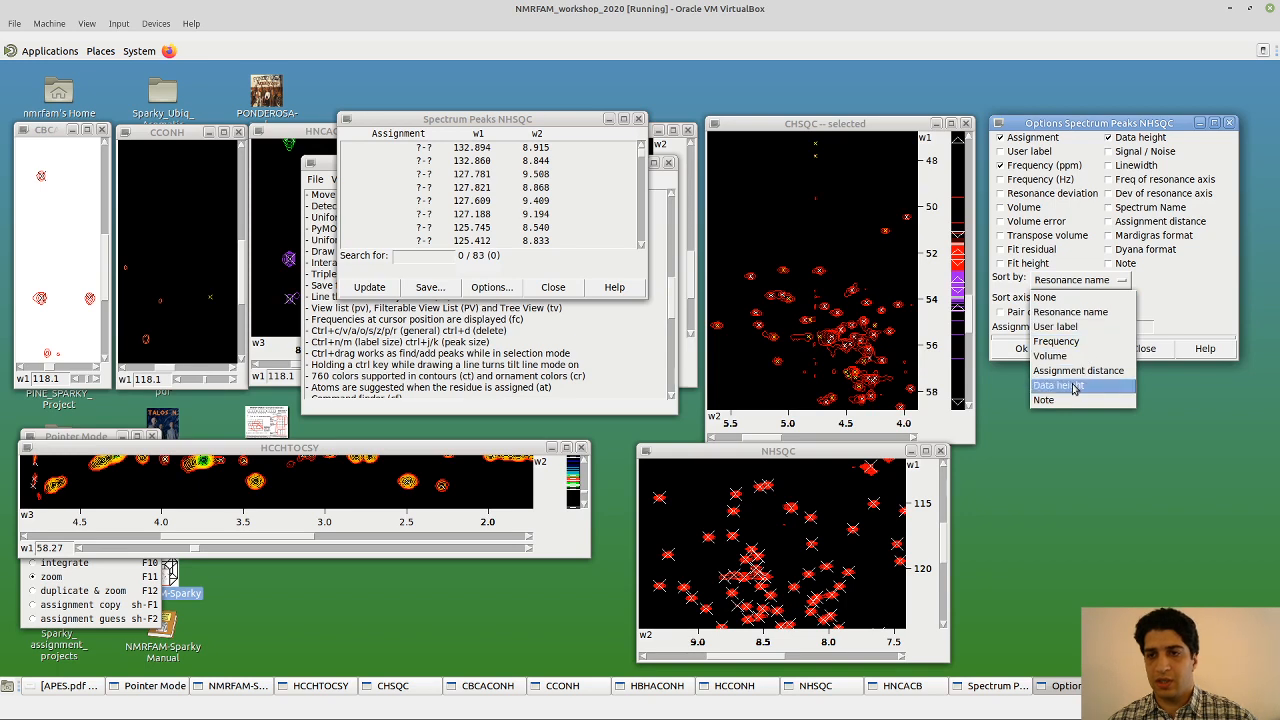
click(1075, 388)
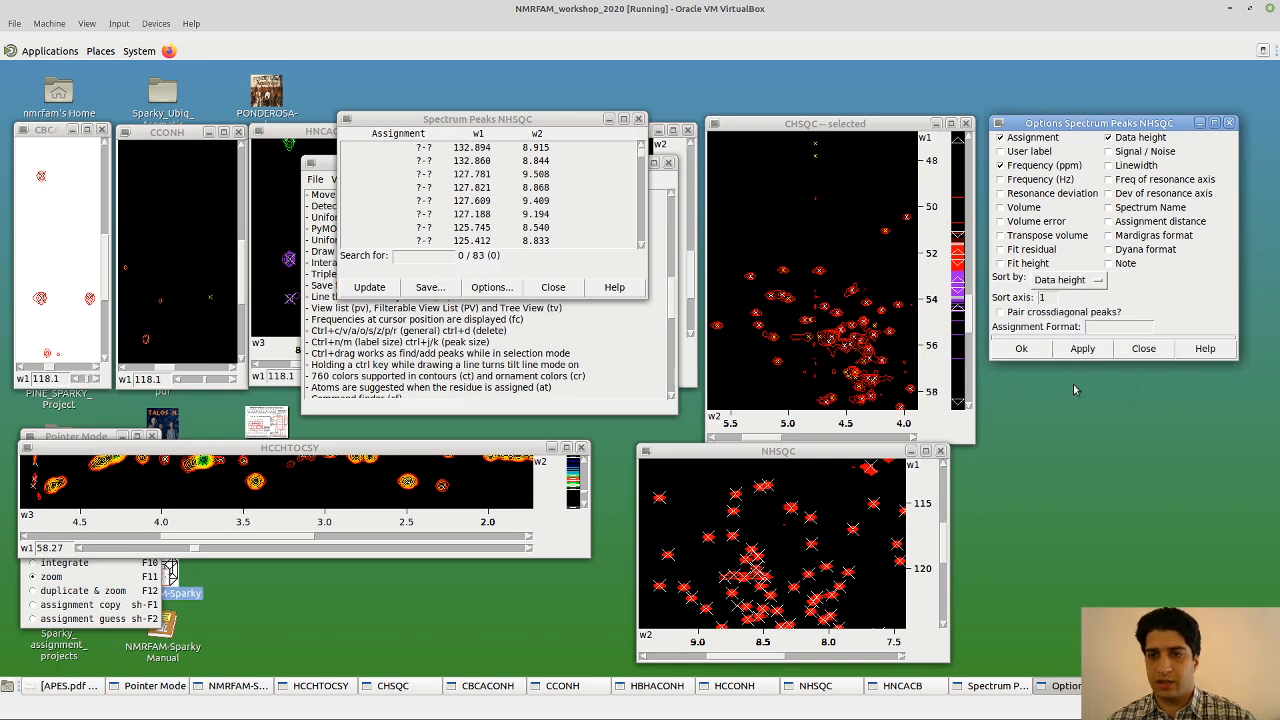
click(1077, 285)
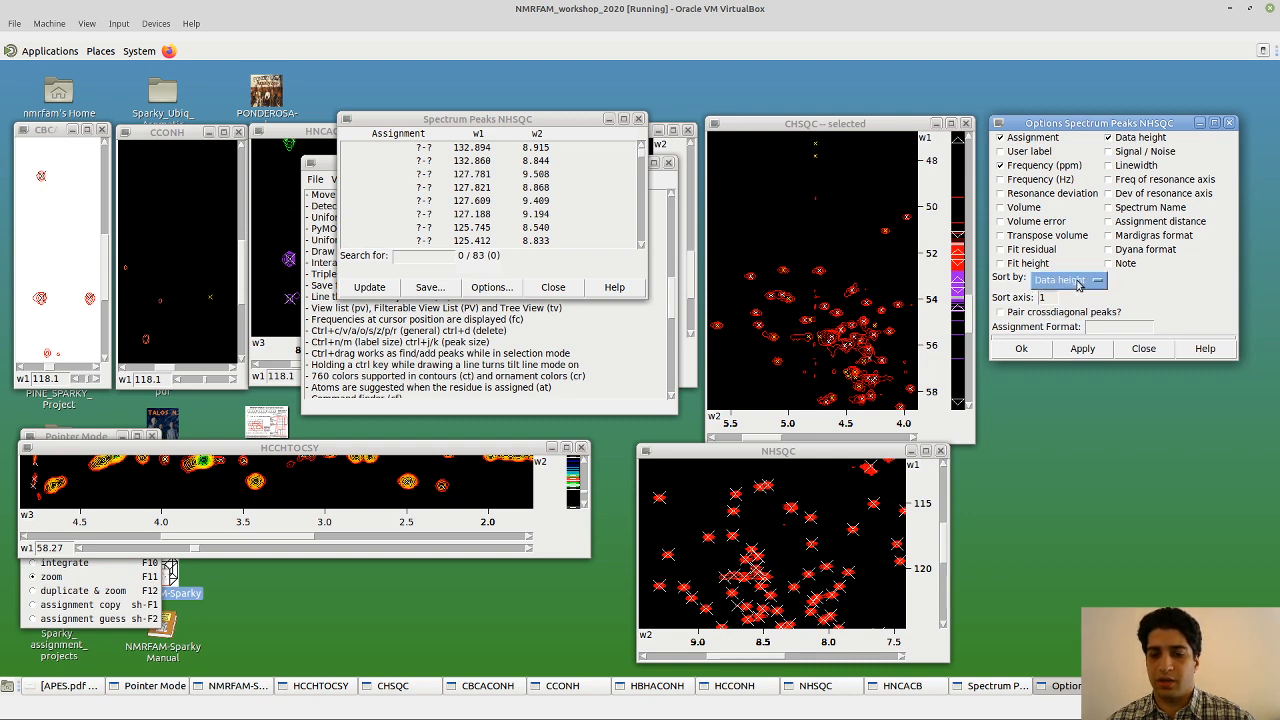
click(1021, 349)
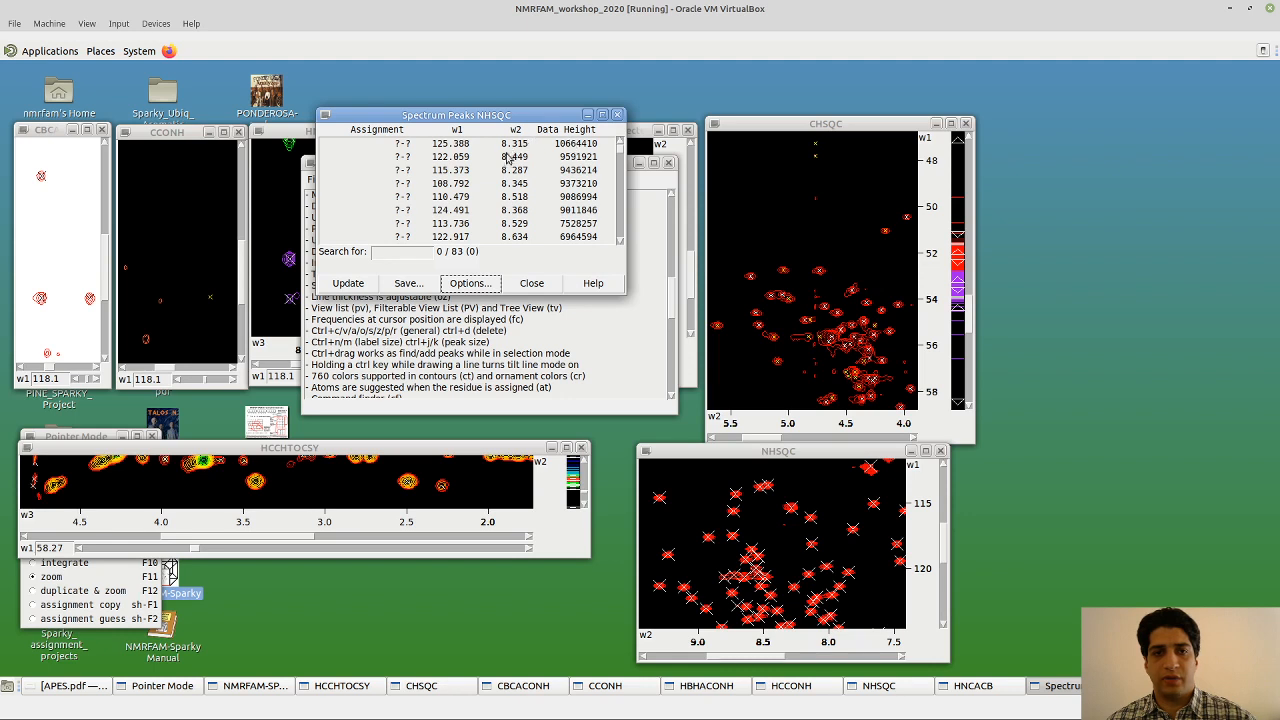
Locate the peak with the greatest data height in the NHSQC spectrum and examine it up close
double_click(581, 145)
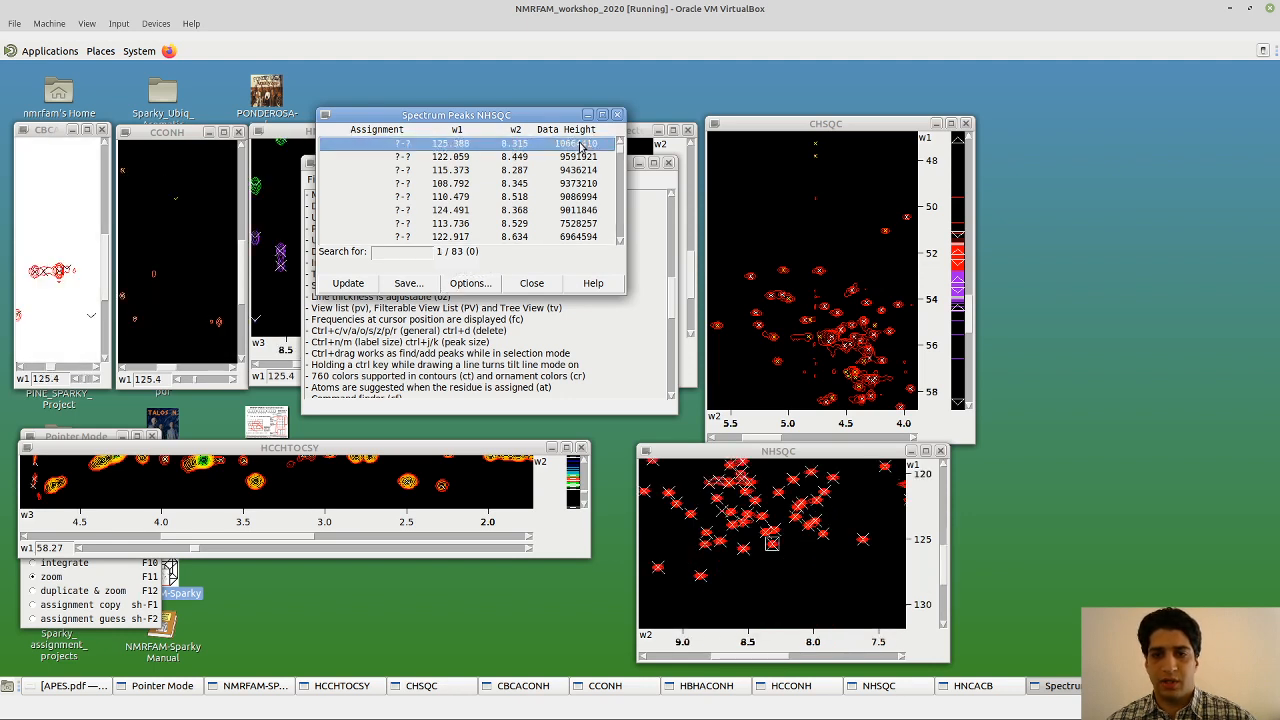
click(773, 545)
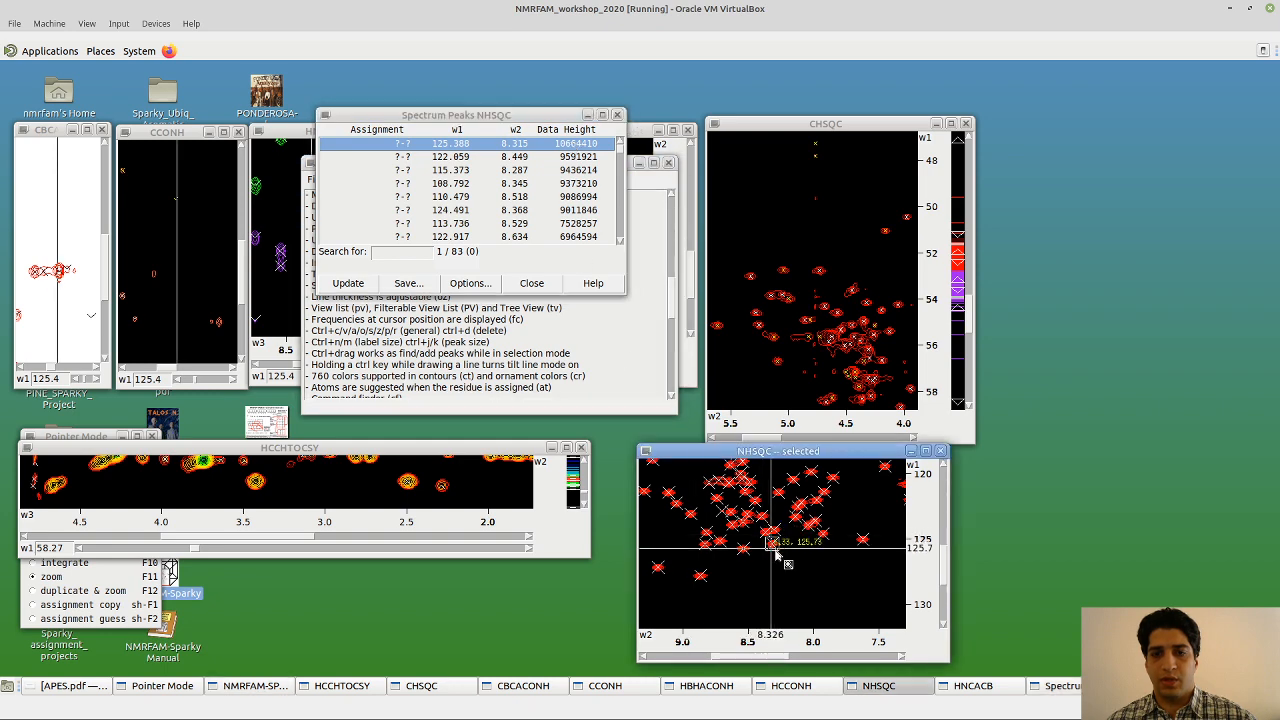
scroll(768, 551, down, 4)
scroll(775, 544, up, 5)
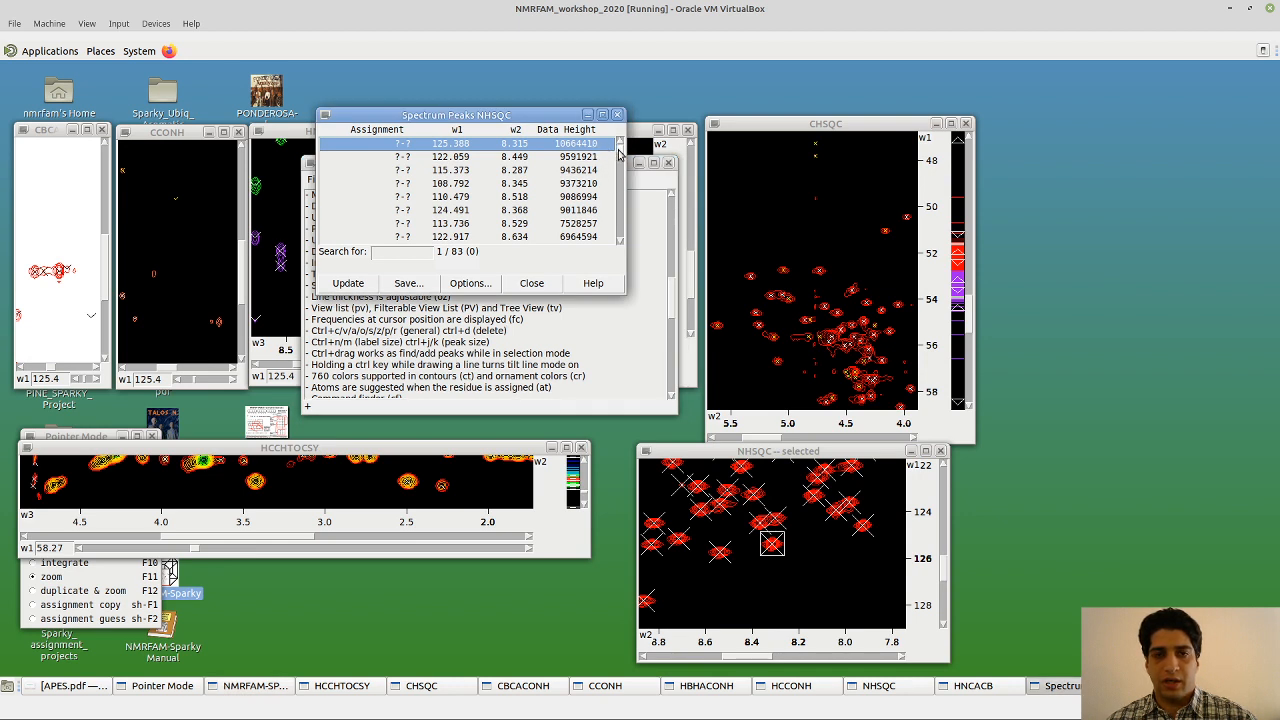
Locate the peak with the smallest data height in NHSQC and enlarge the spectrum window to examine it closely
drag(619, 150, 619, 242)
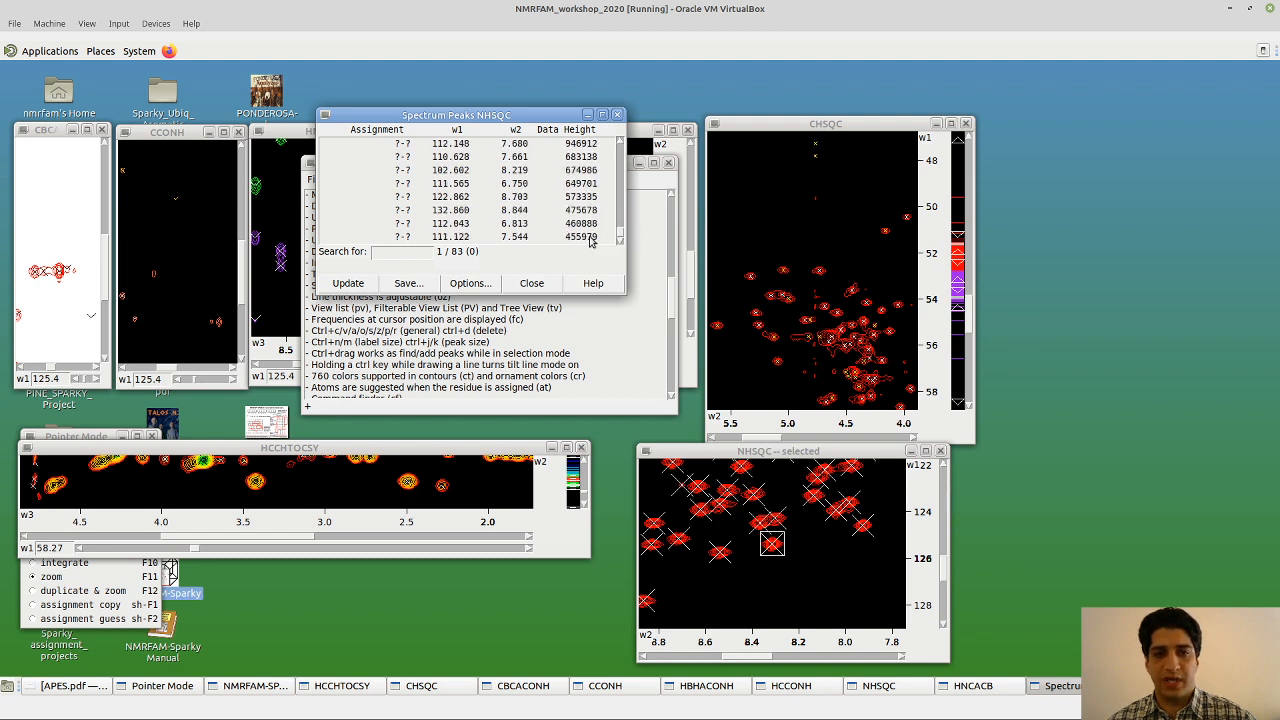
double_click(590, 238)
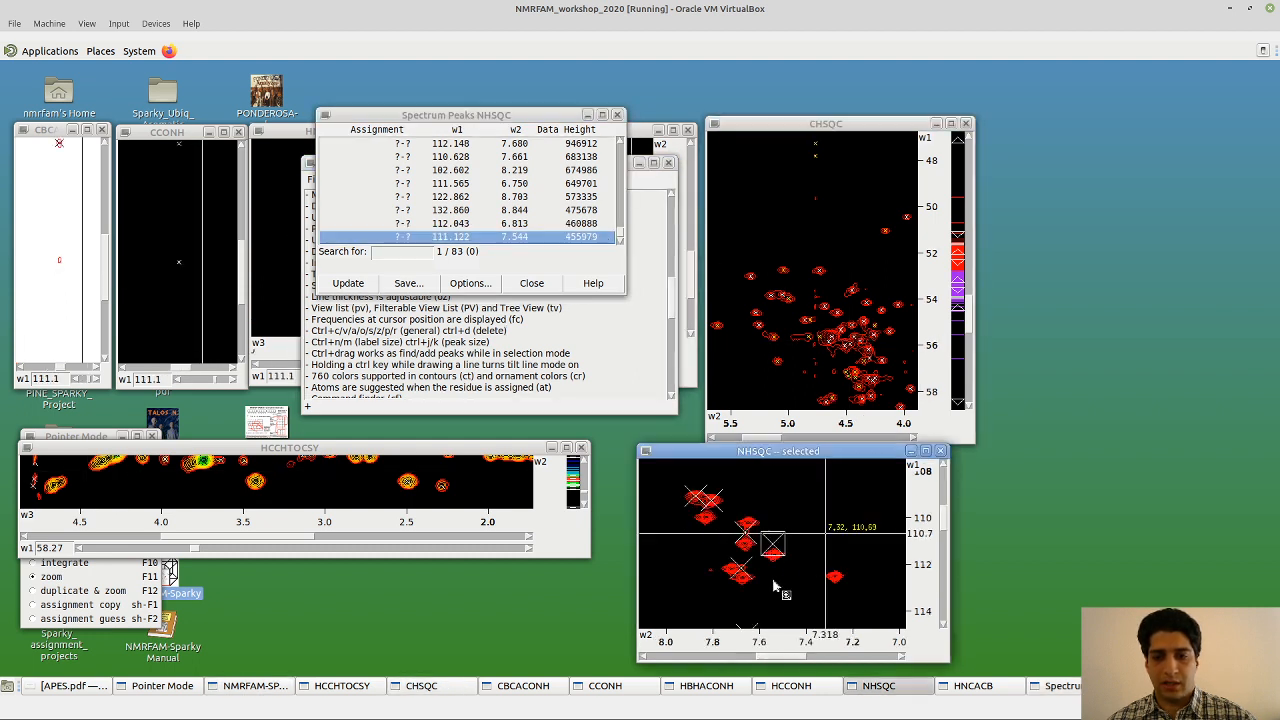
scroll(775, 553, down, 6)
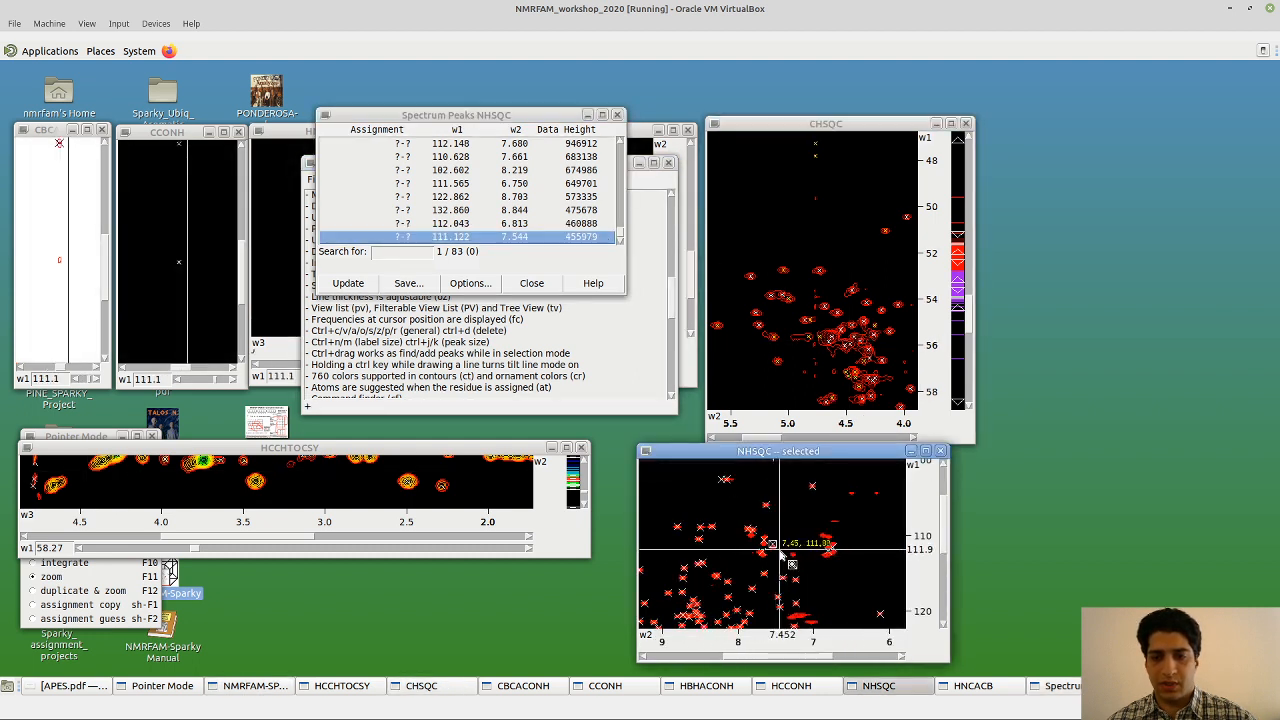
scroll(777, 551, down, 1)
drag(944, 450, 1122, 214)
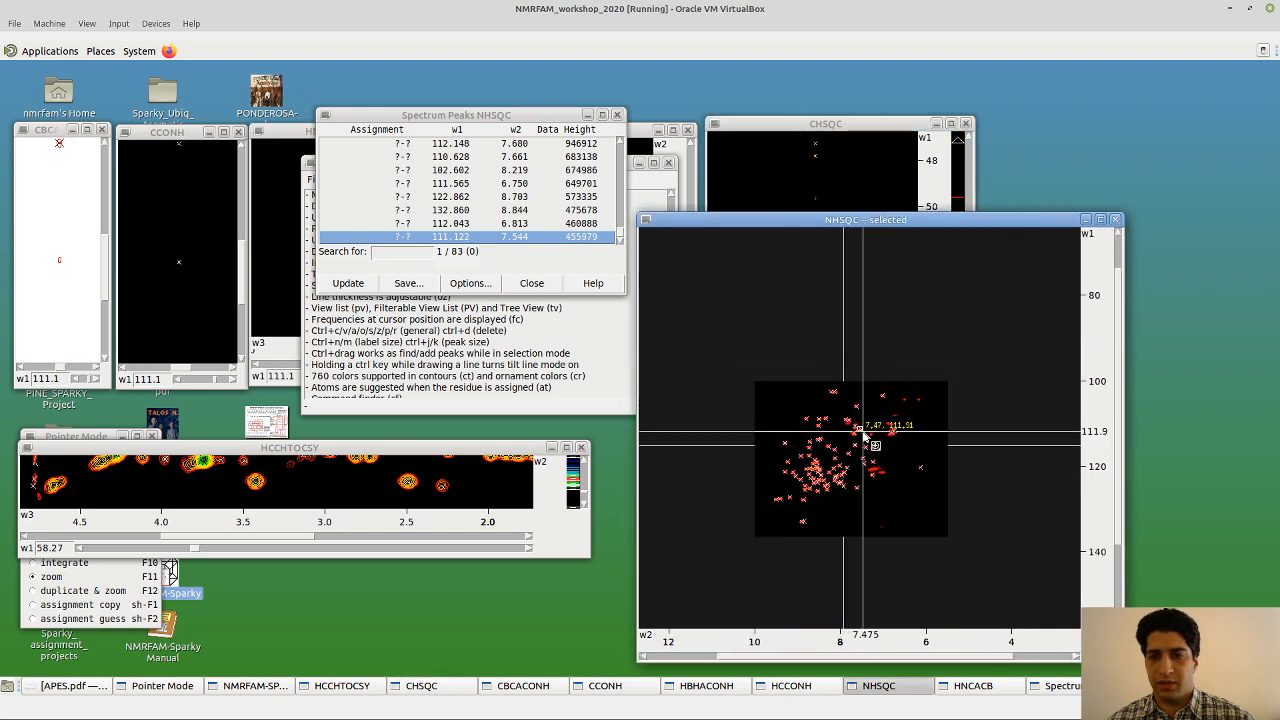
scroll(857, 440, up, 8)
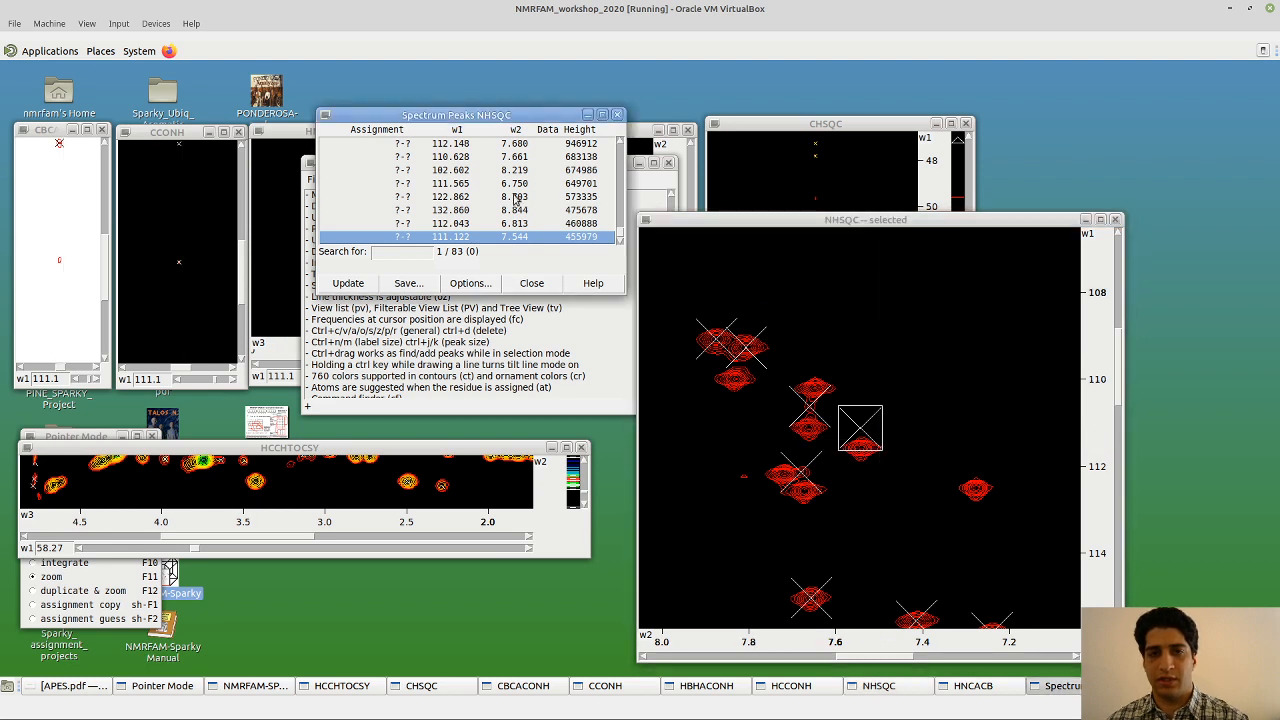
Locate and delete the three weakest NHSQC peaks, at w1/w2 111.122/7.544, 112.043/6.813 and 132.860/8.844
click(536, 238)
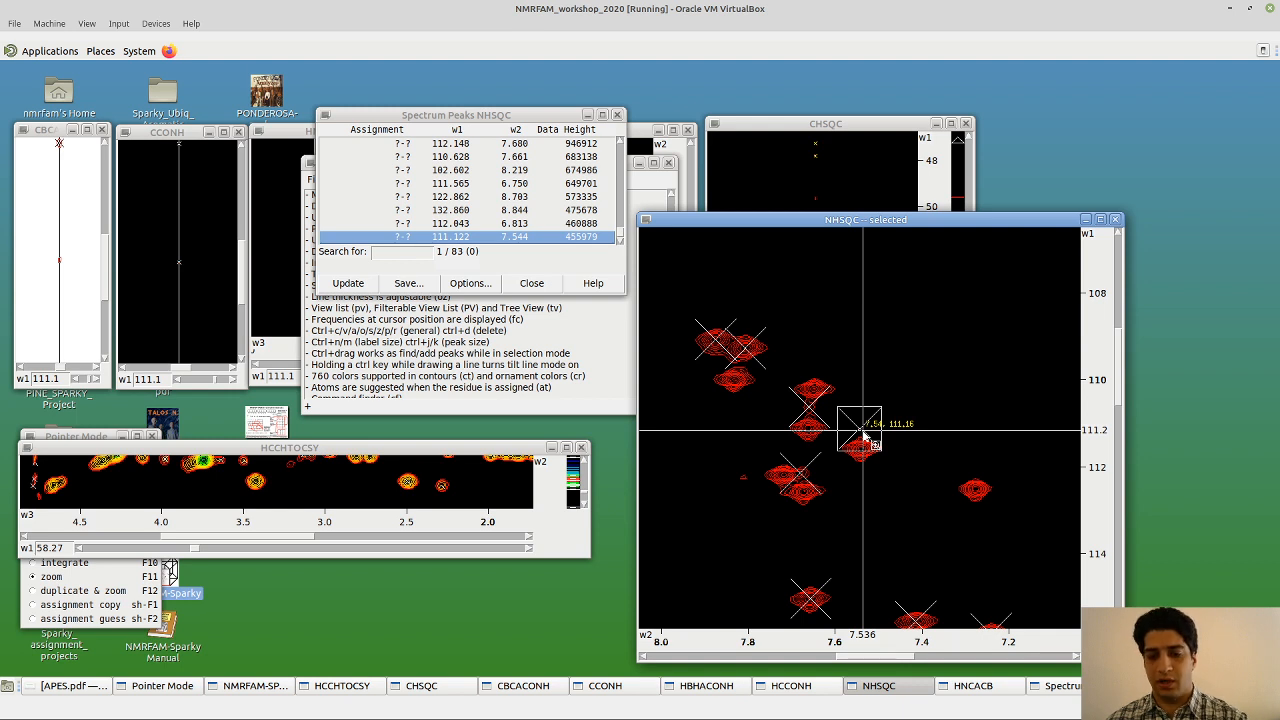
key(ctrl+d)
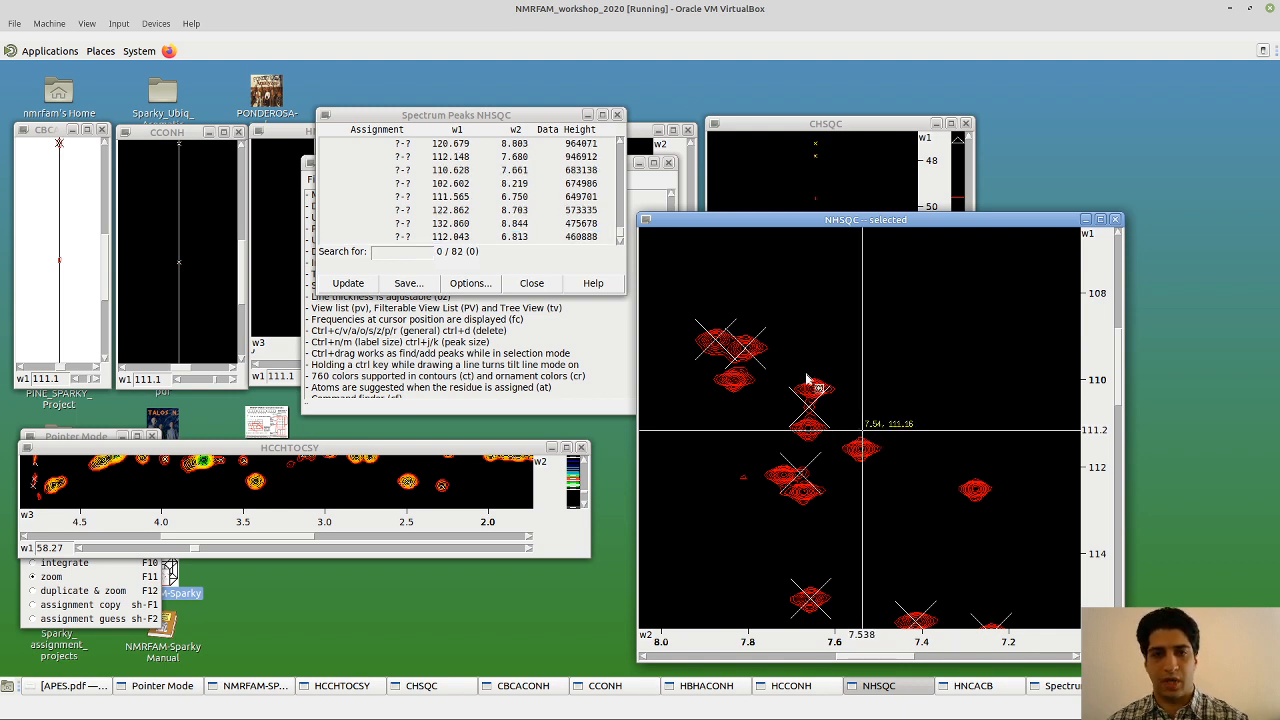
double_click(578, 237)
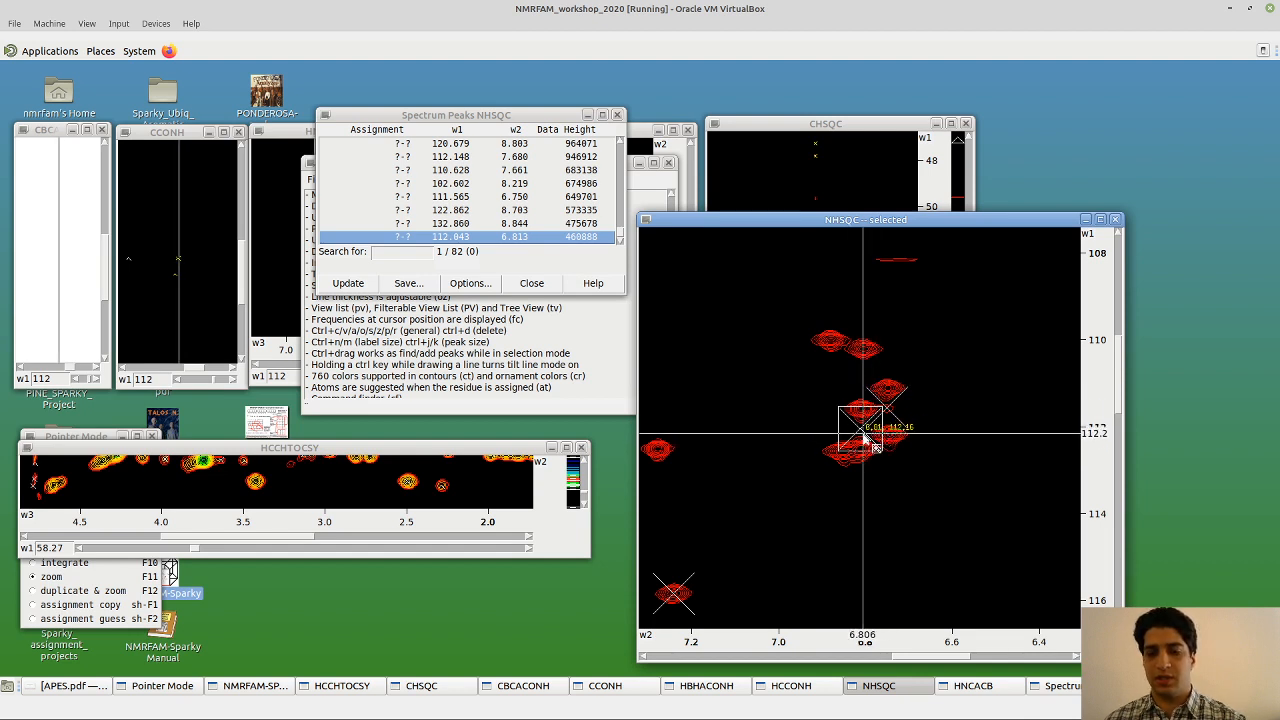
key(ctrl+d)
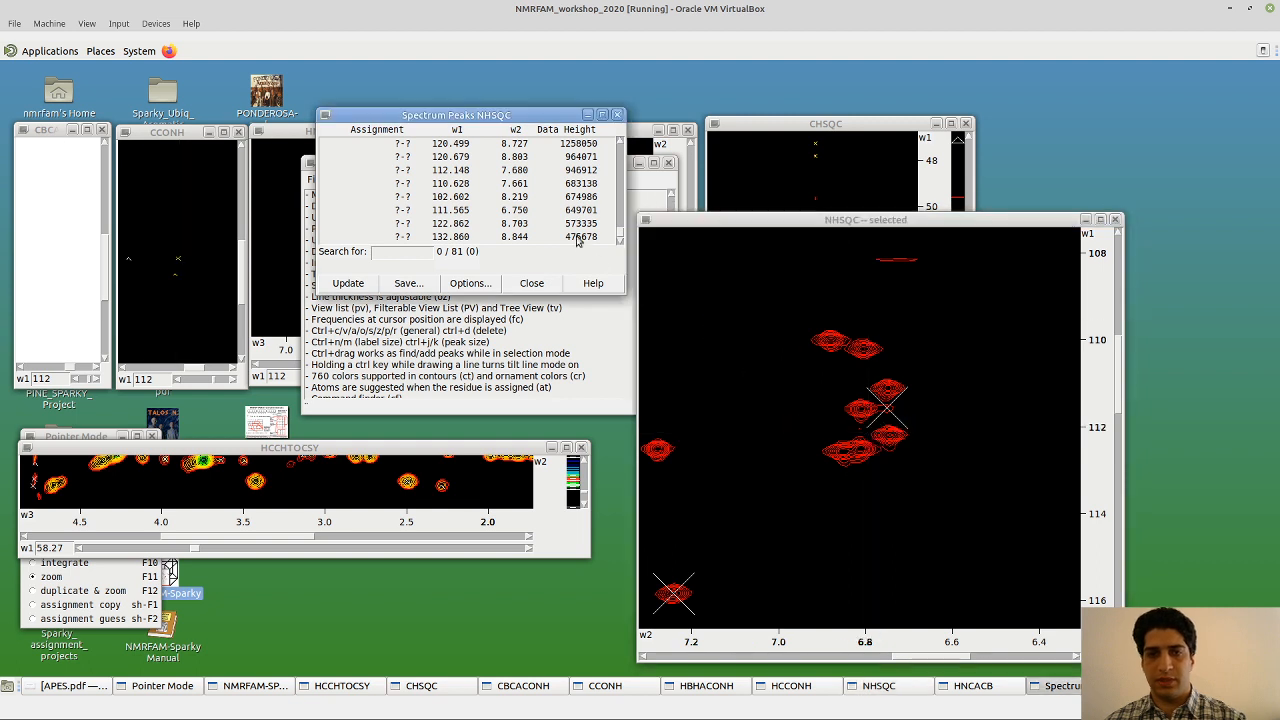
double_click(588, 238)
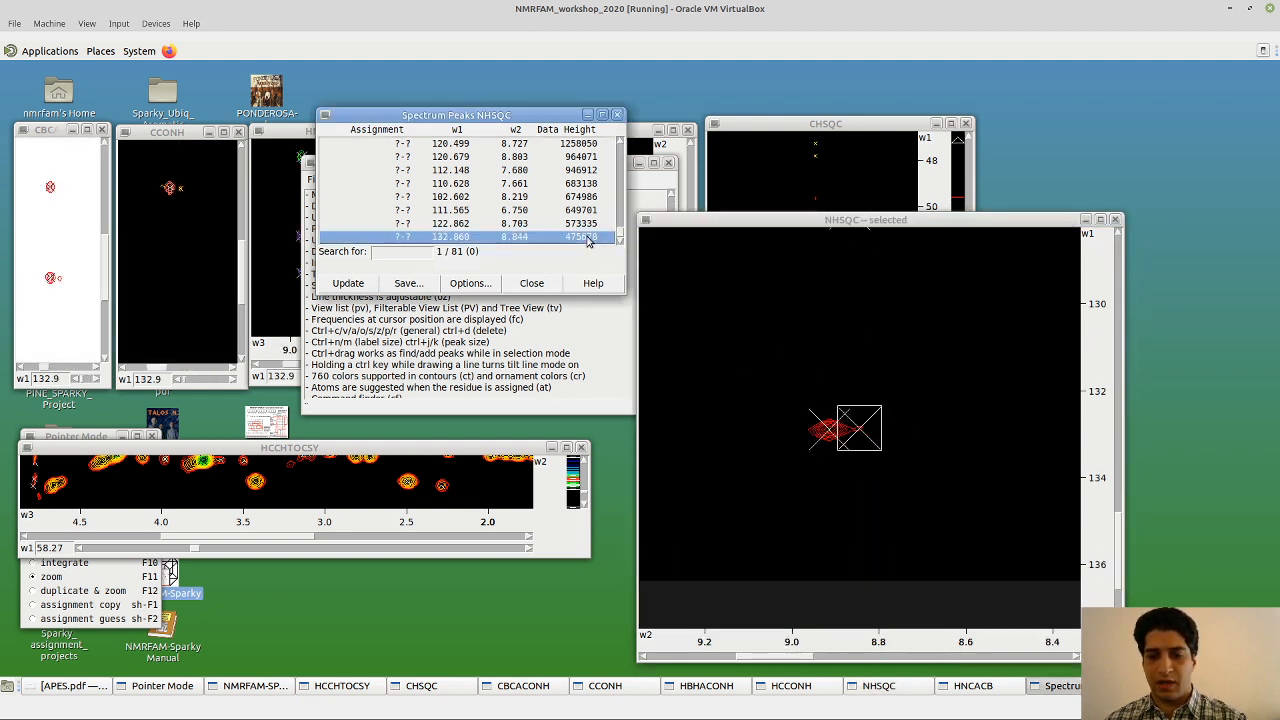
key(ctrl+d)
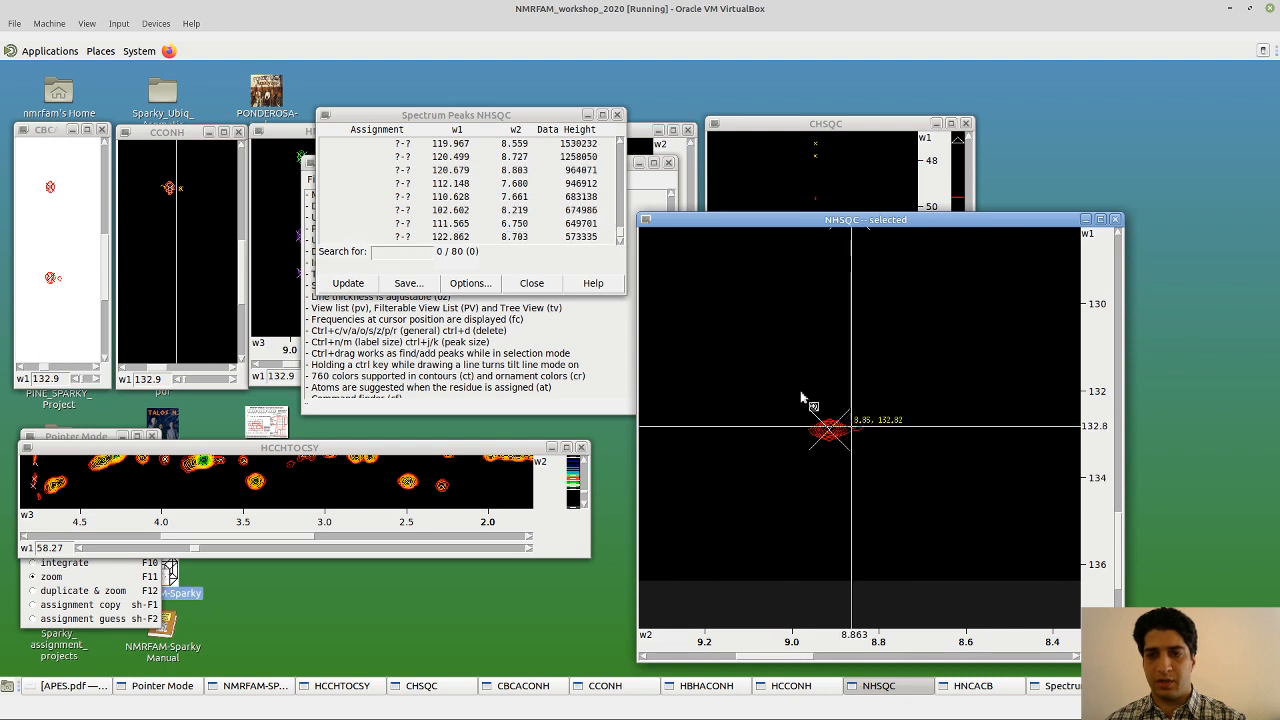
Locate and delete the next three weakest NHSQC peaks, at w1/w2 122.862/8.703, 111.565/6.750 and 102.602/8.219
double_click(574, 238)
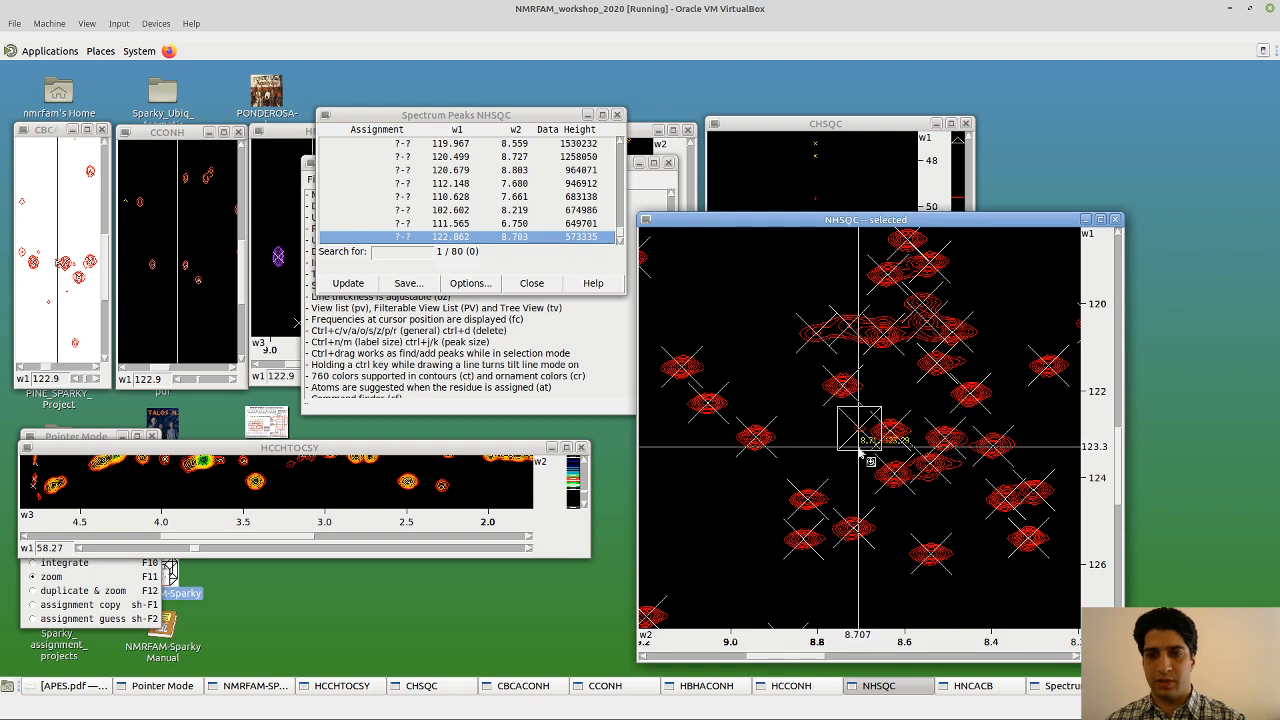
key(ctrl+d)
double_click(595, 238)
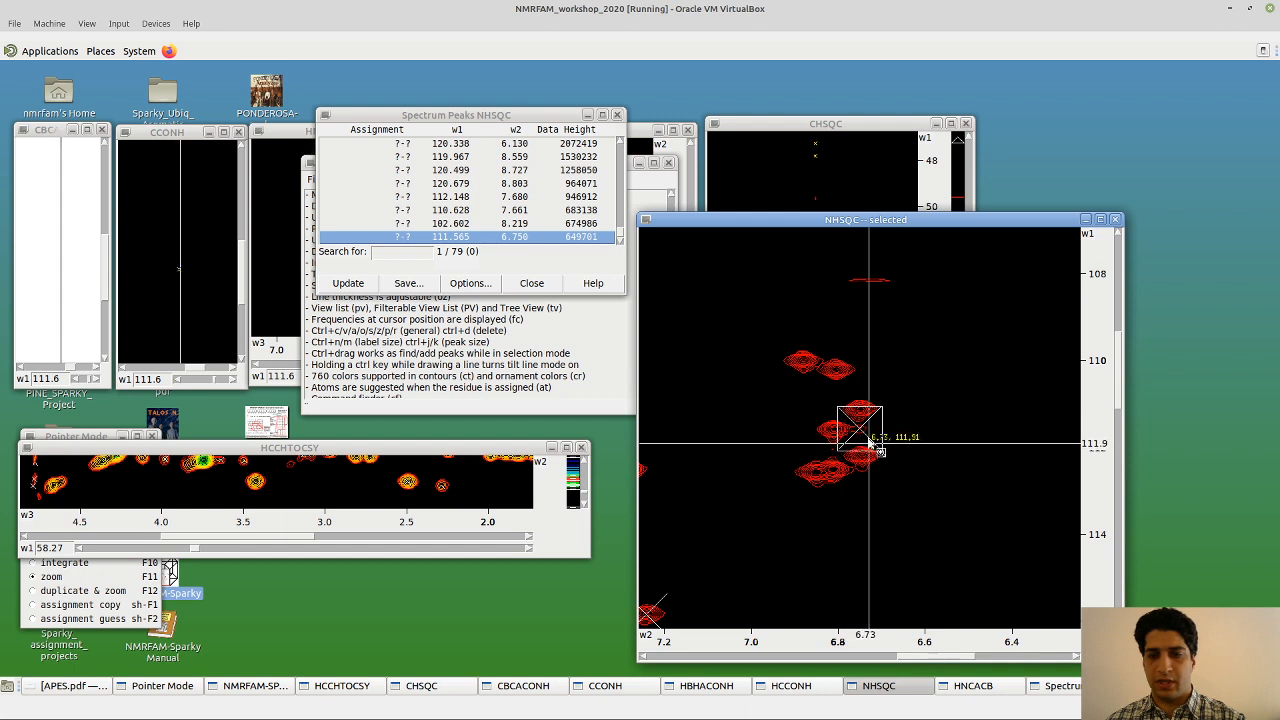
key(ctrl+d)
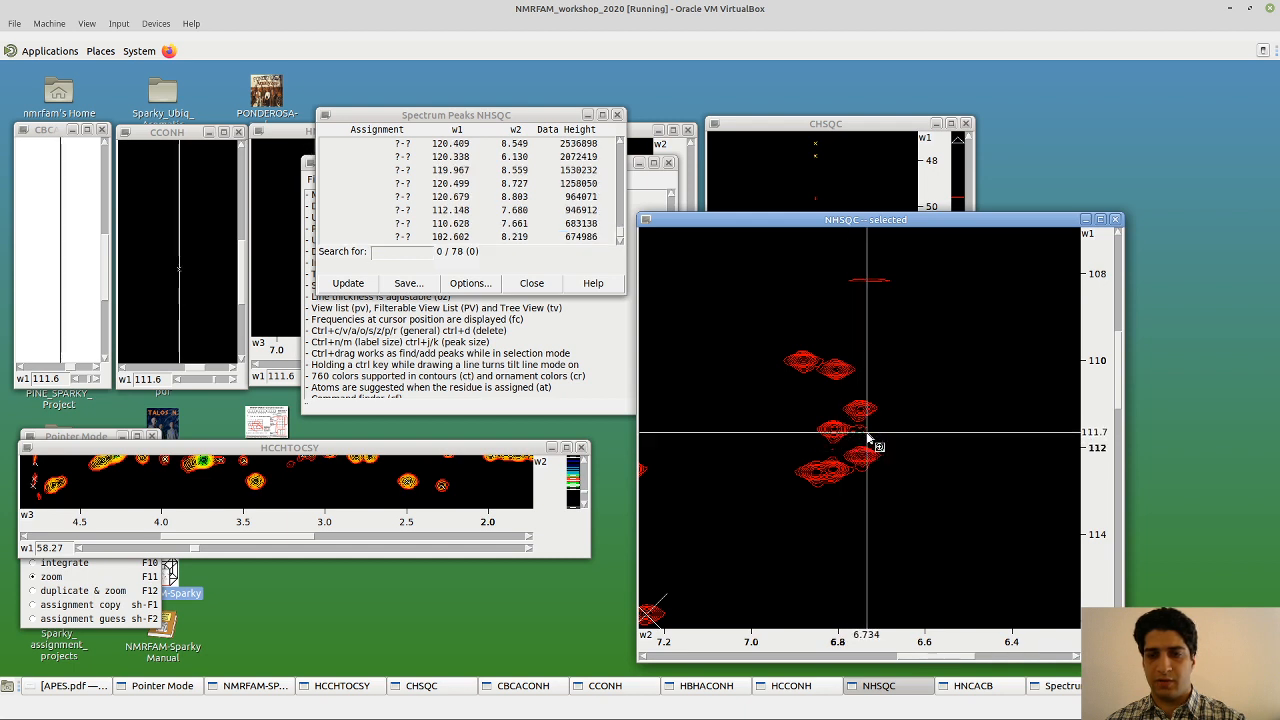
double_click(588, 238)
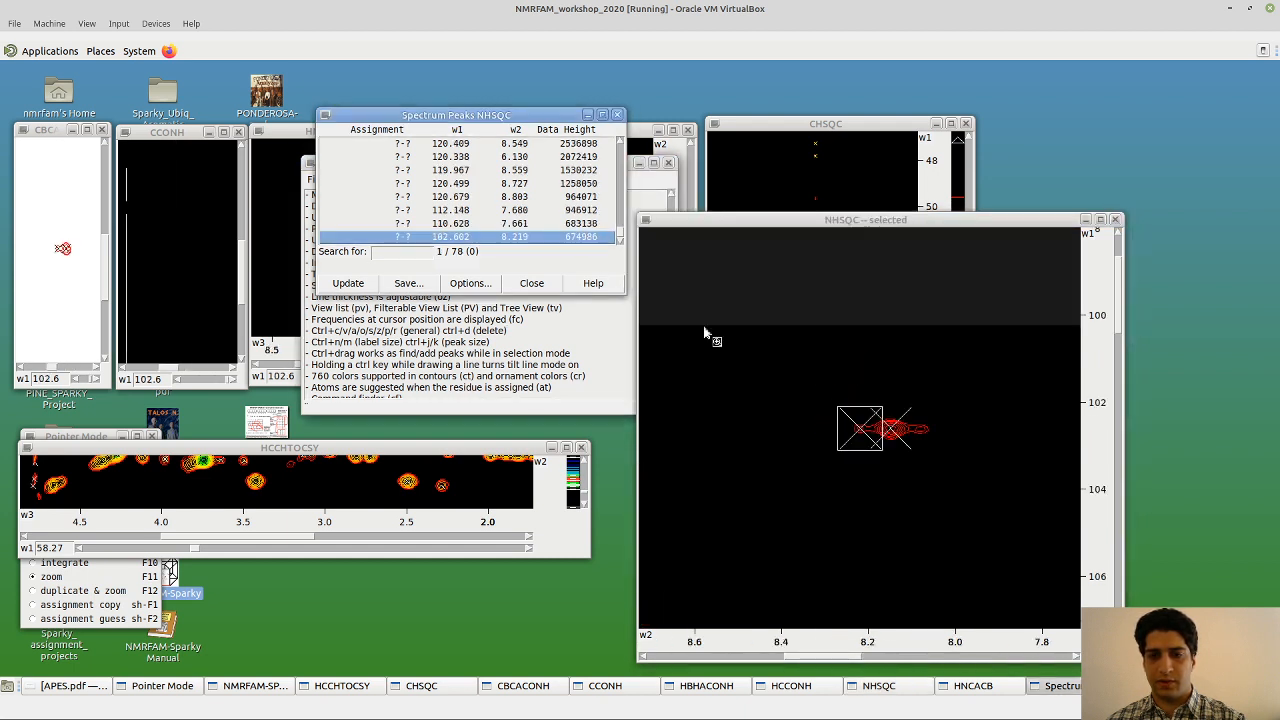
key(ctrl+d)
Locate and delete the low-height NHSQC peaks at w1/w2 110.628/7.661, 112.148/7.680 and 120.679/8.803
double_click(560, 237)
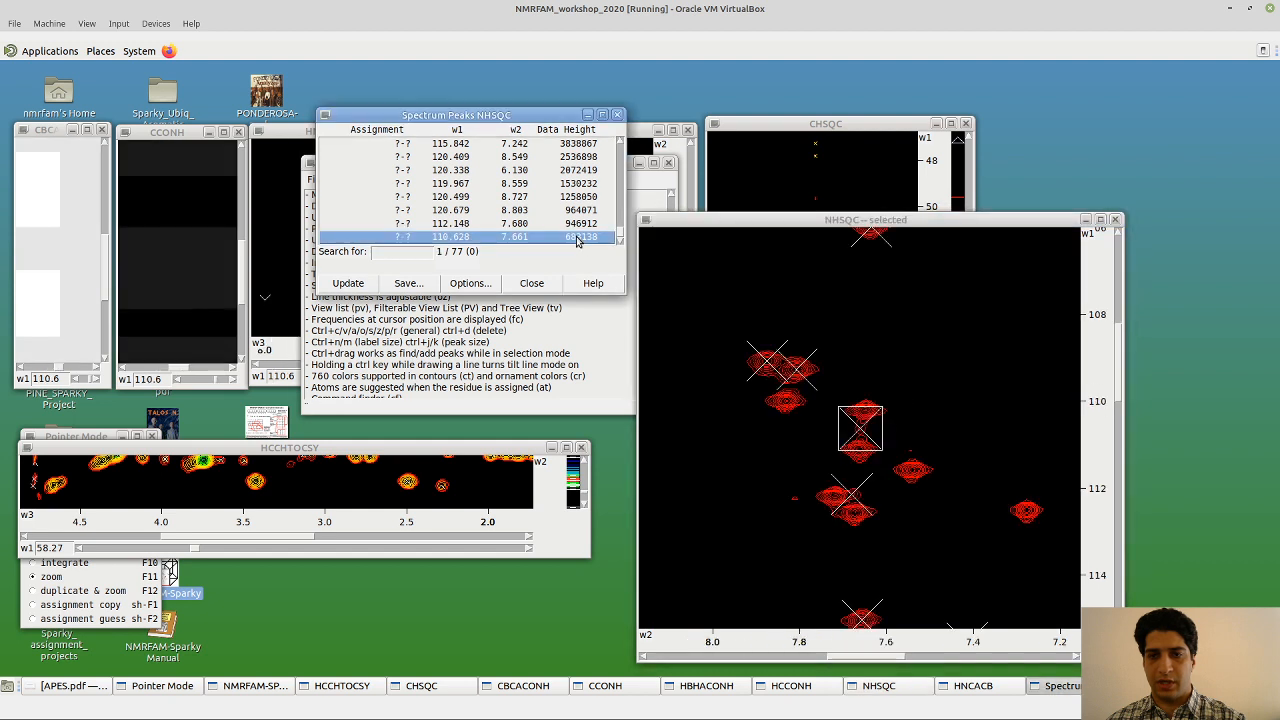
key(ctrl+d)
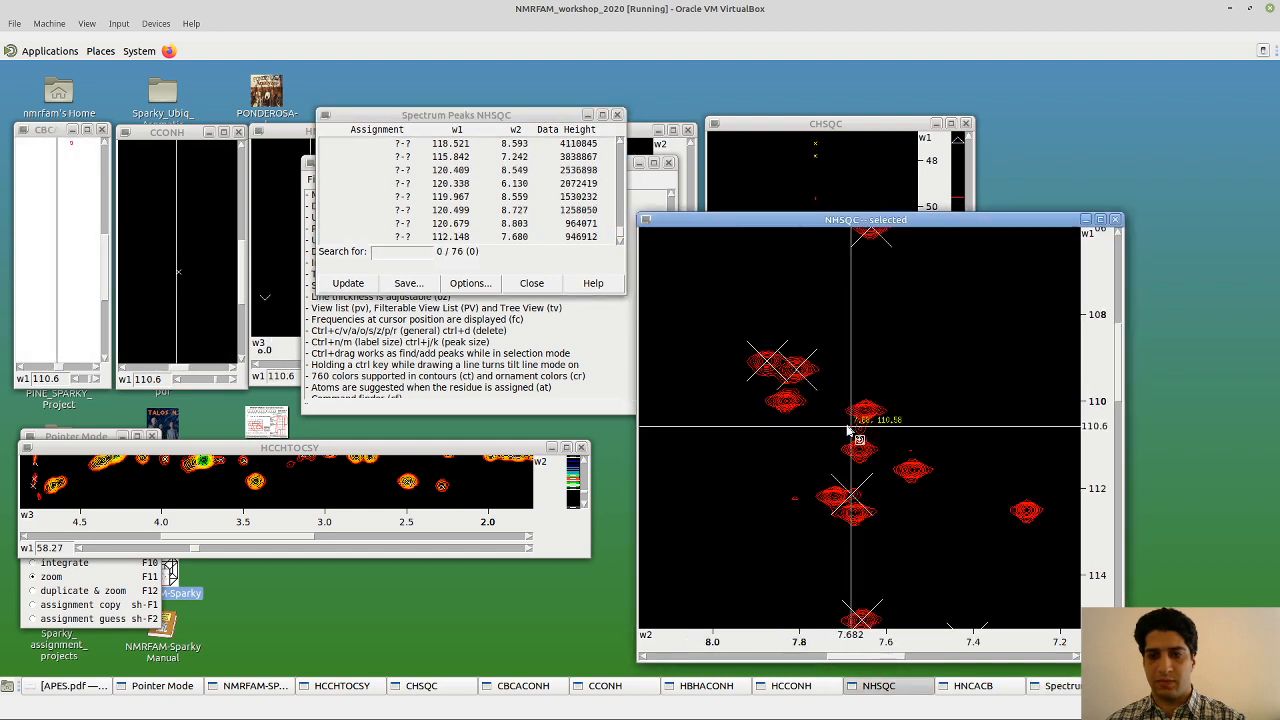
double_click(580, 237)
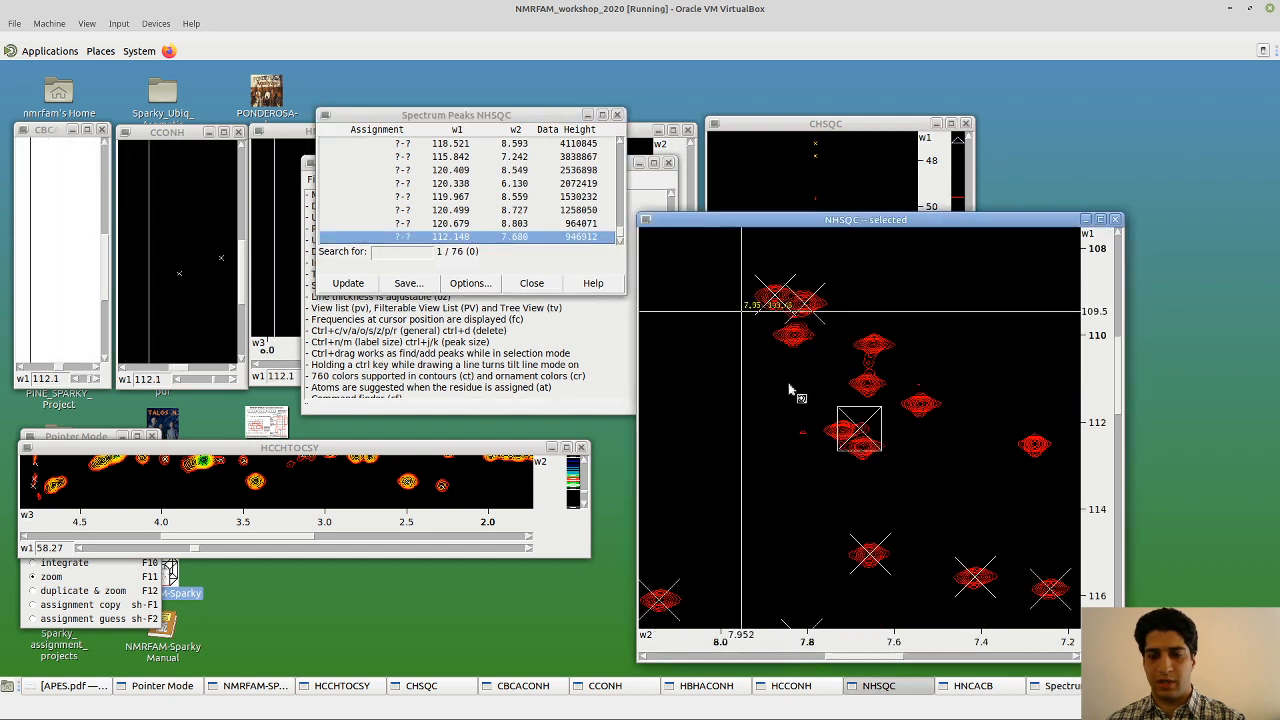
key(ctrl+d)
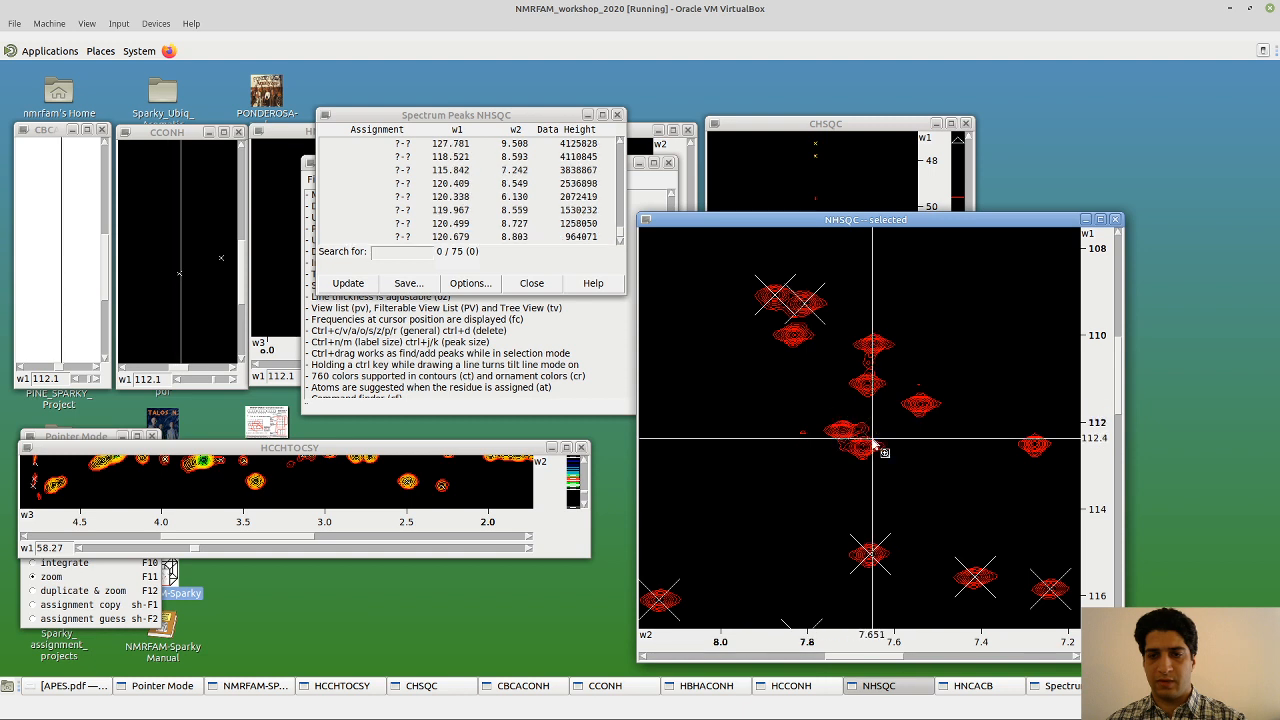
double_click(560, 237)
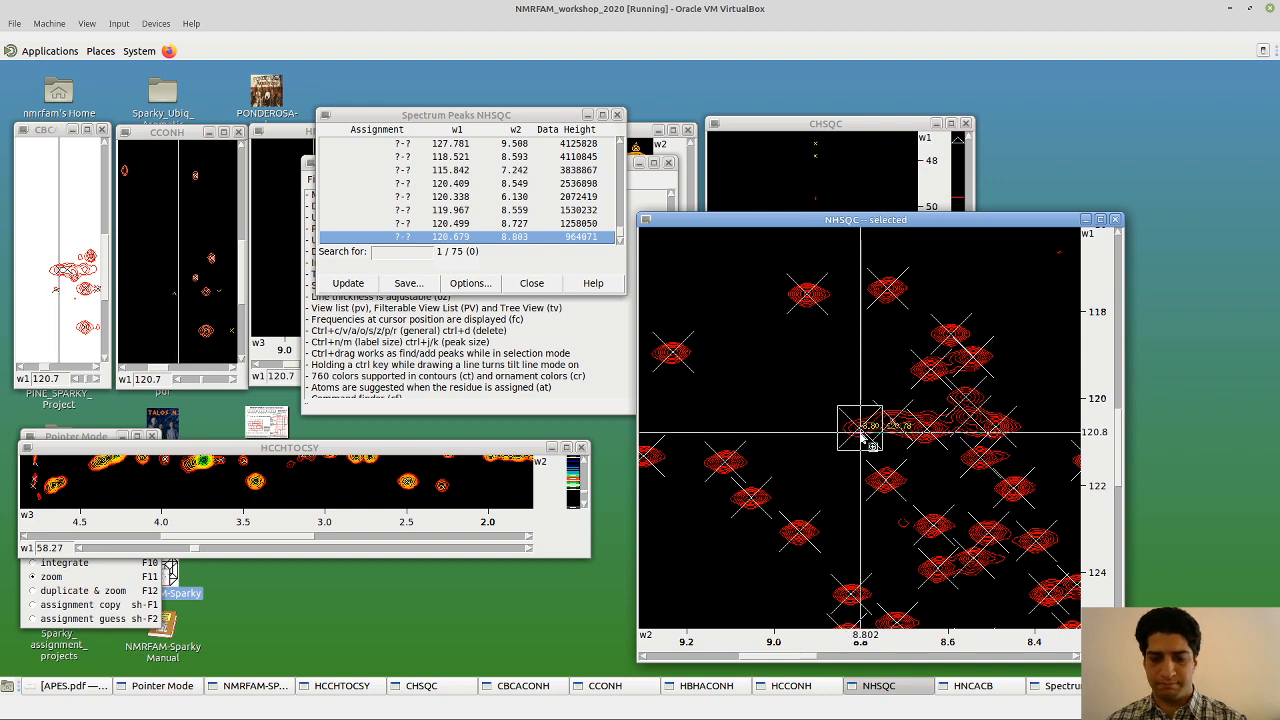
scroll(869, 431, up, 1)
scroll(869, 431, down, 1)
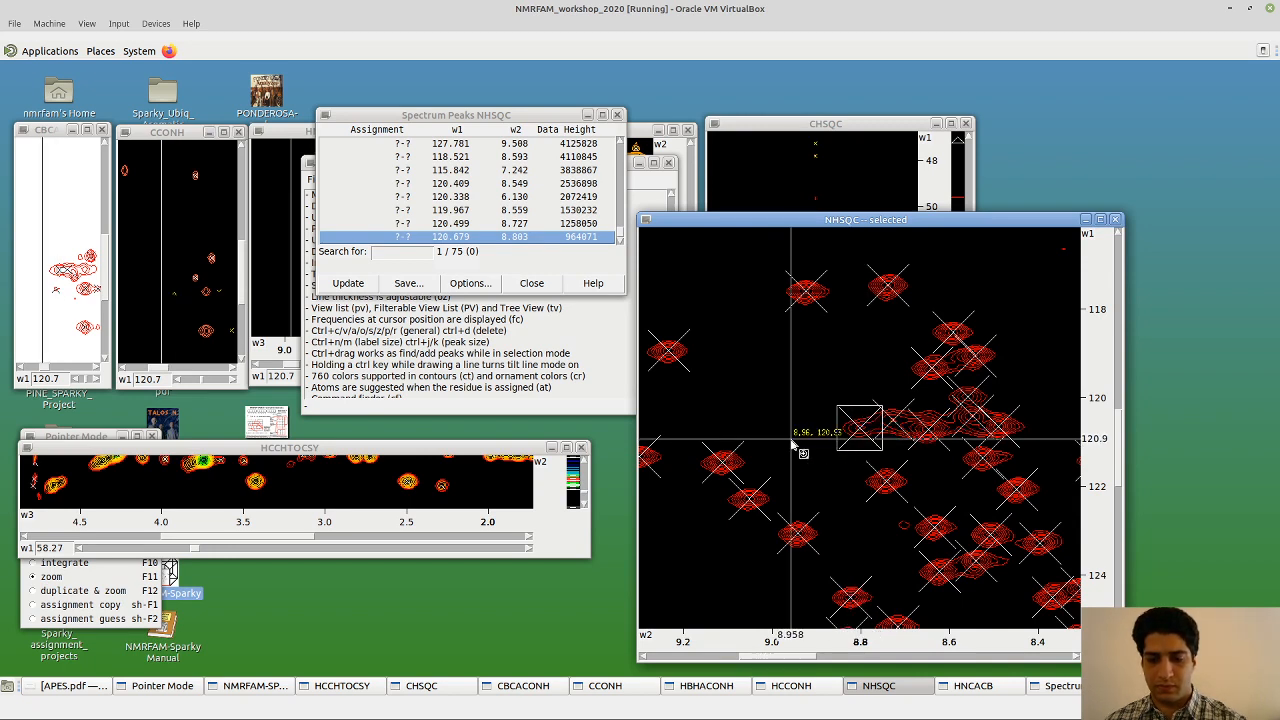
key(ctrl+d)
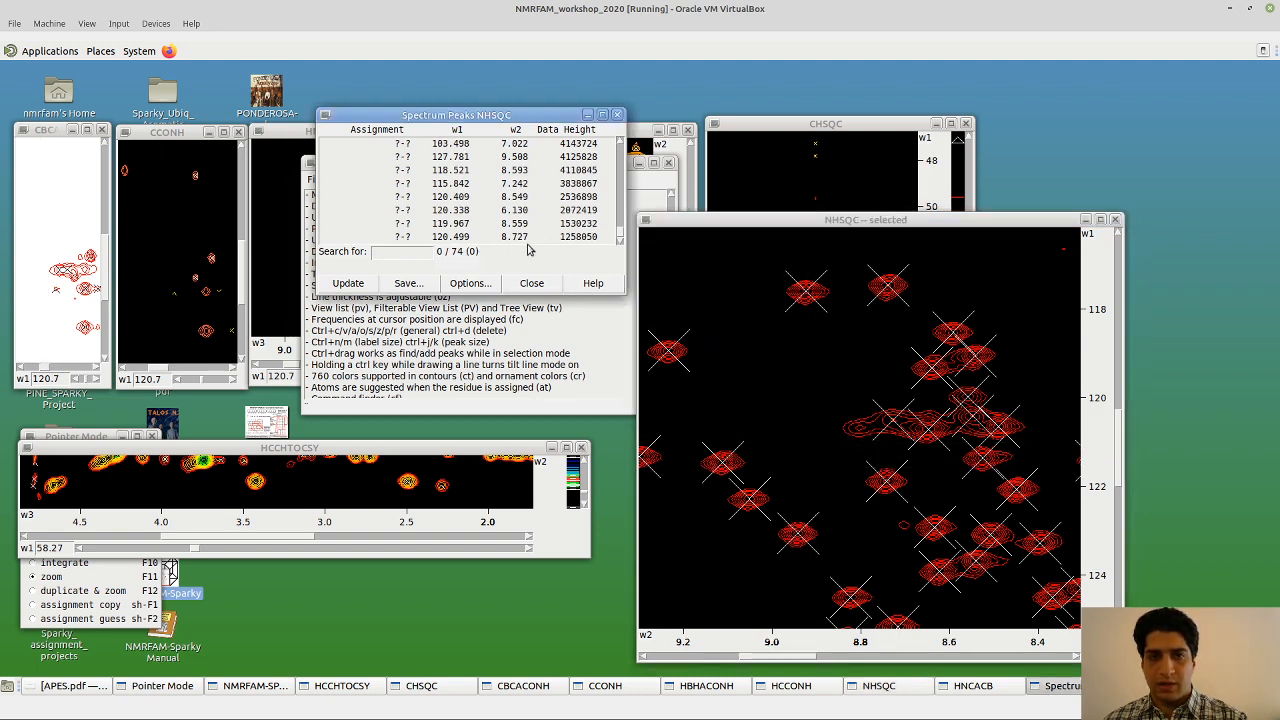
Check the NHSQC peaks at w1 120.499 and 119.967 in the spectrum, and shrink the spectrum window to uncover CHSQC
click(559, 237)
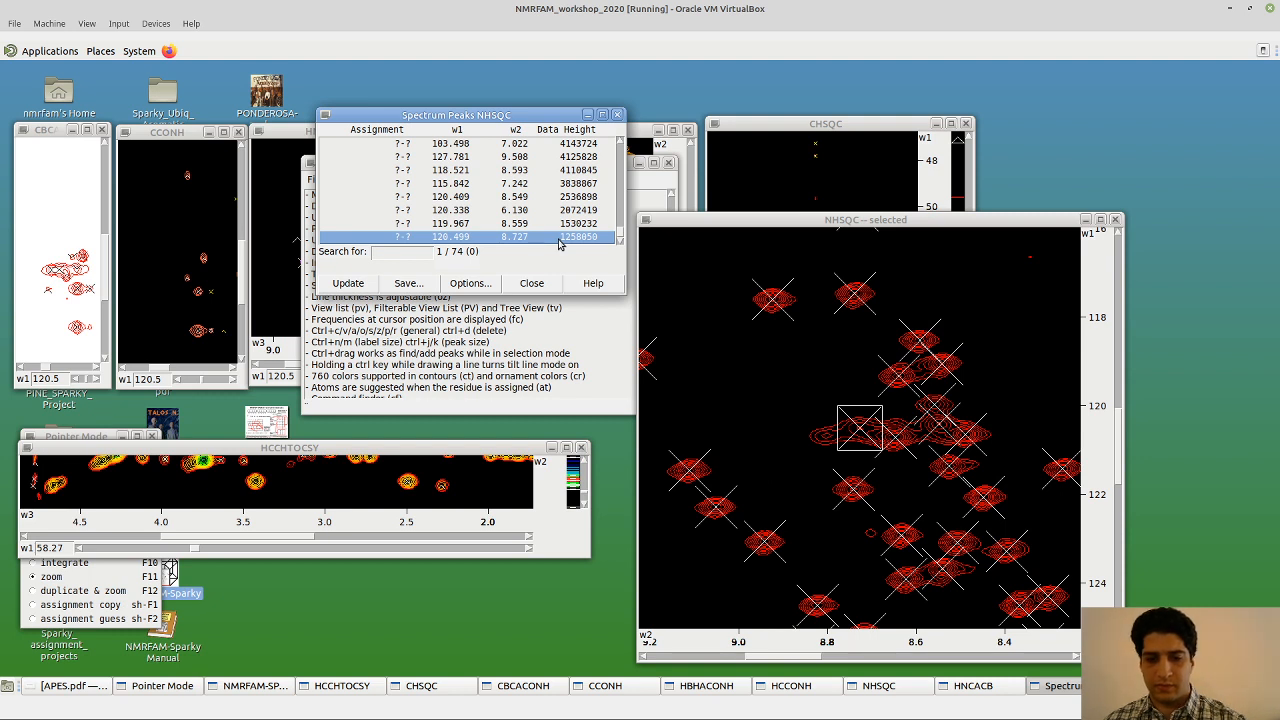
click(577, 224)
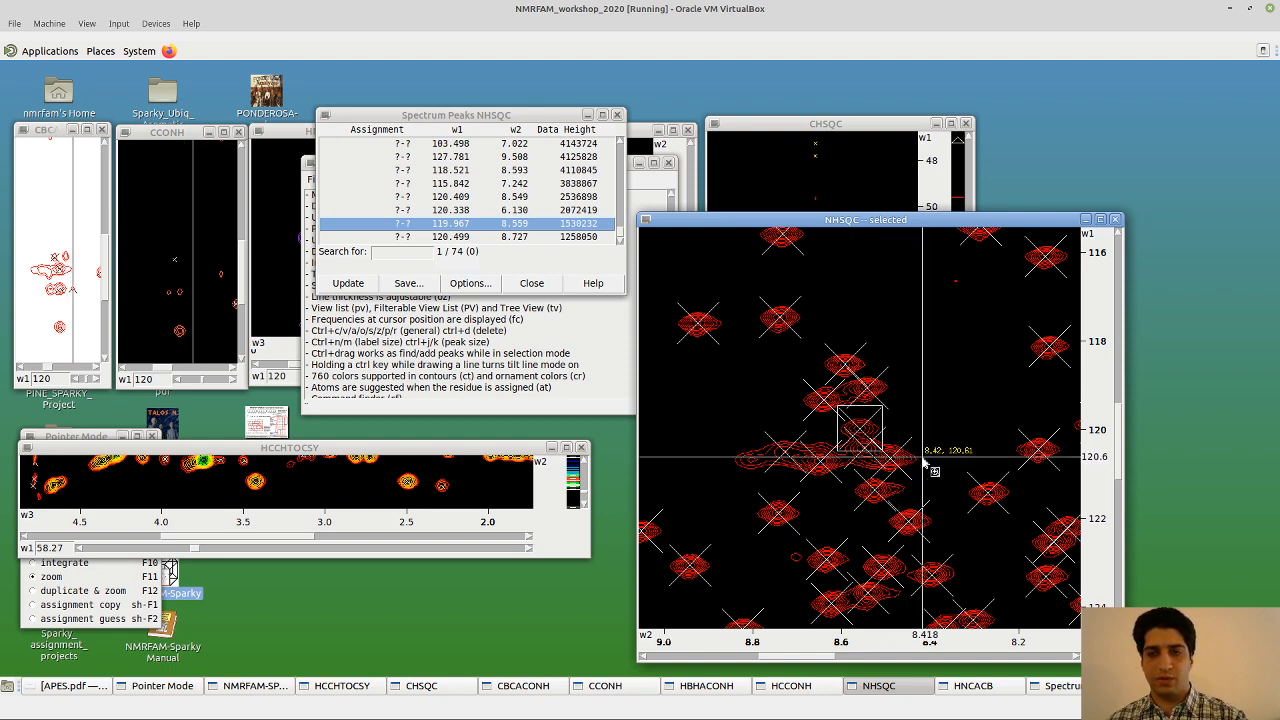
click(1124, 217)
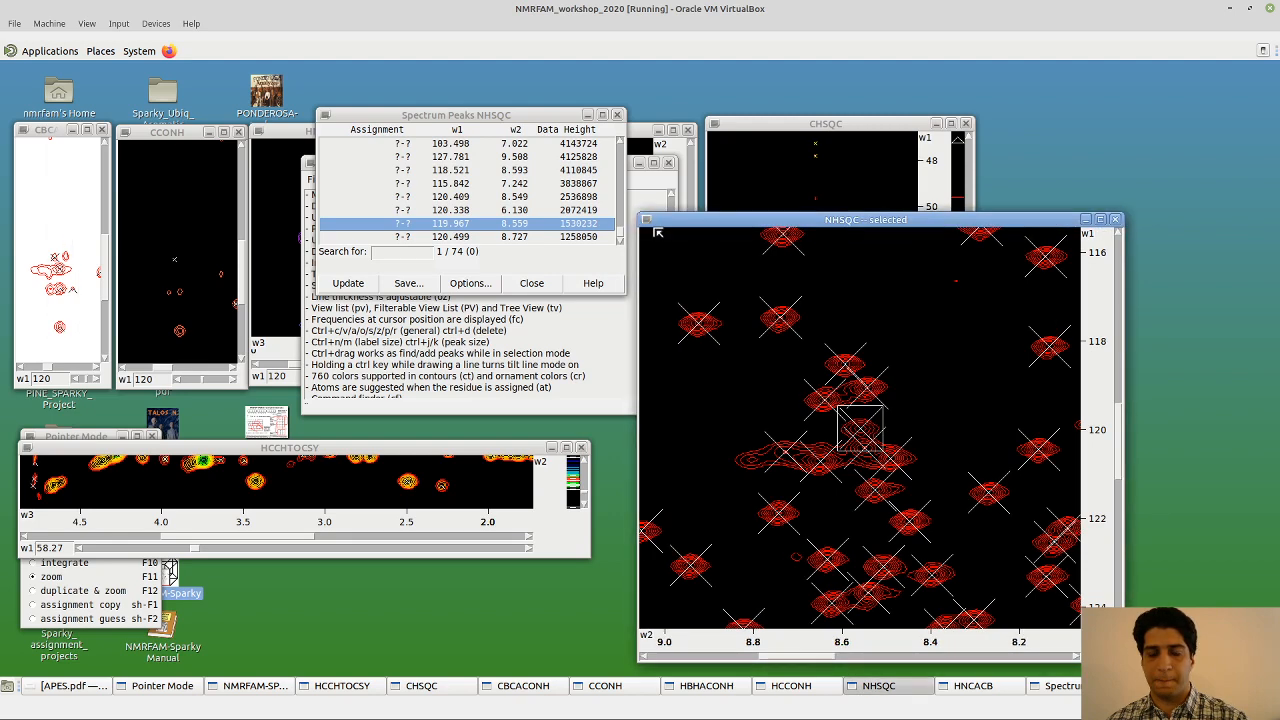
drag(657, 232, 782, 416)
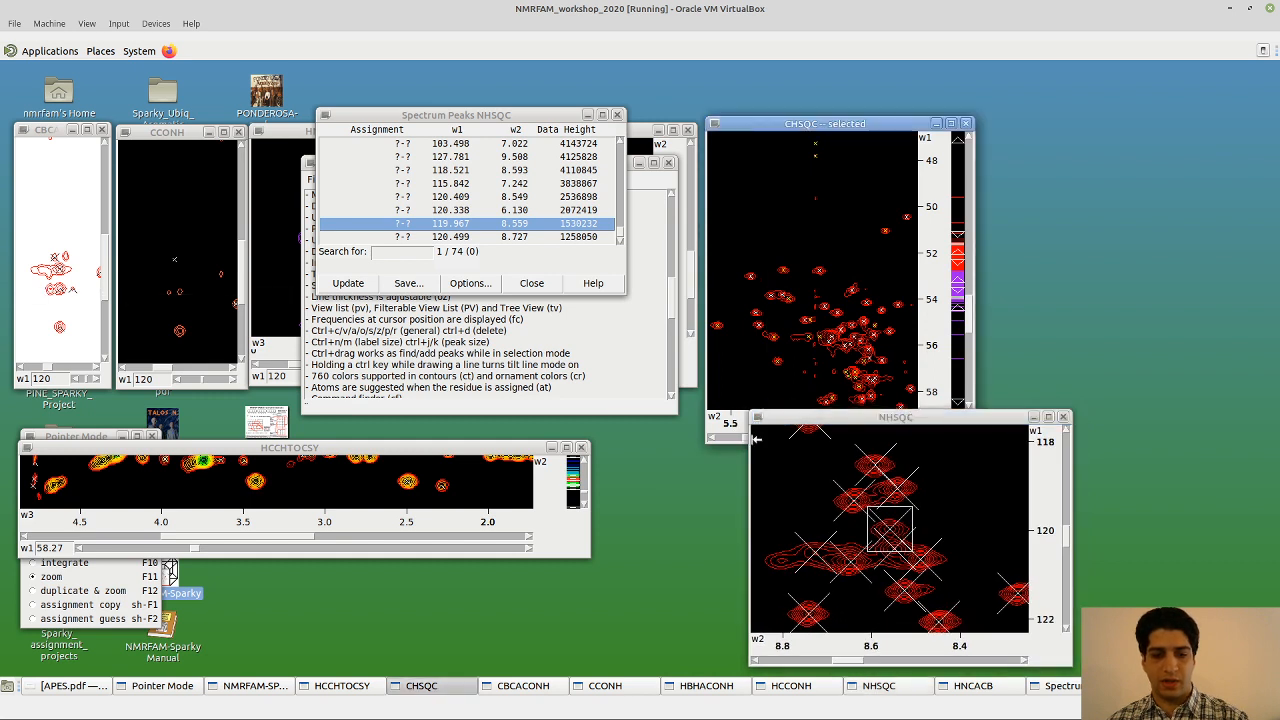
Close the NHSQC peak list and move the main NMRFAM-SPARKY window down to uncover the 3D spectra
click(757, 438)
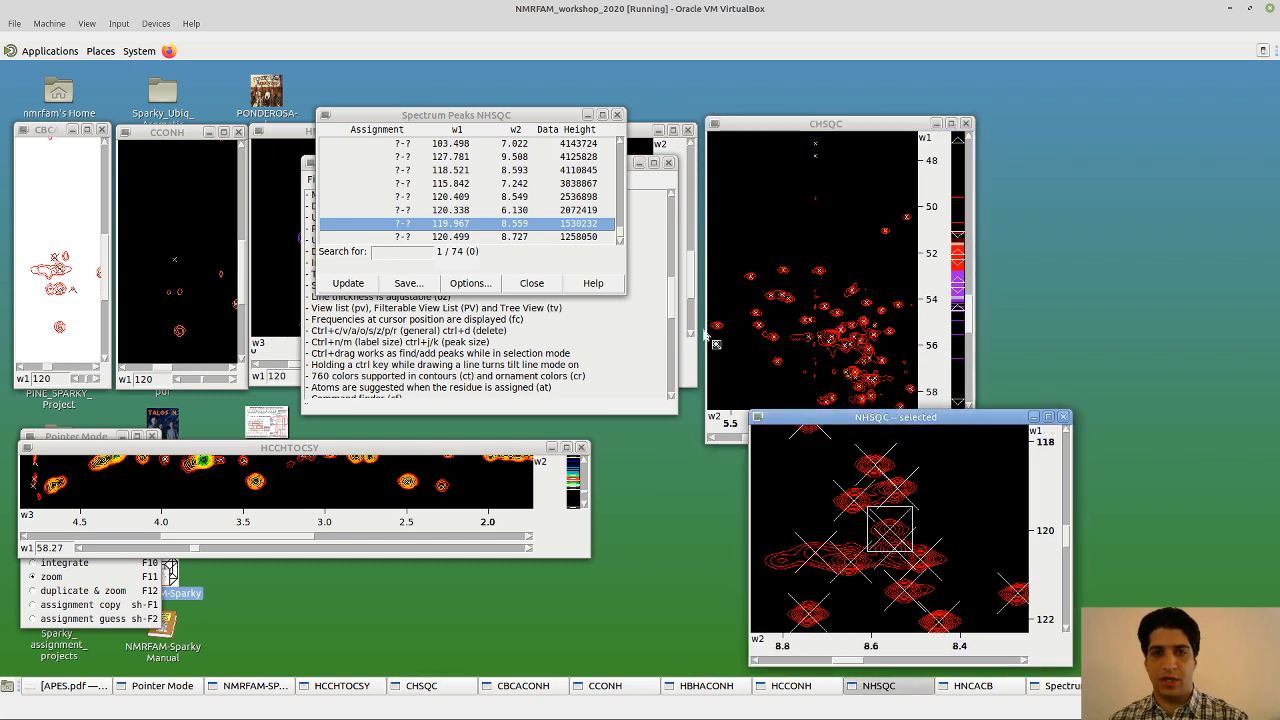
click(532, 283)
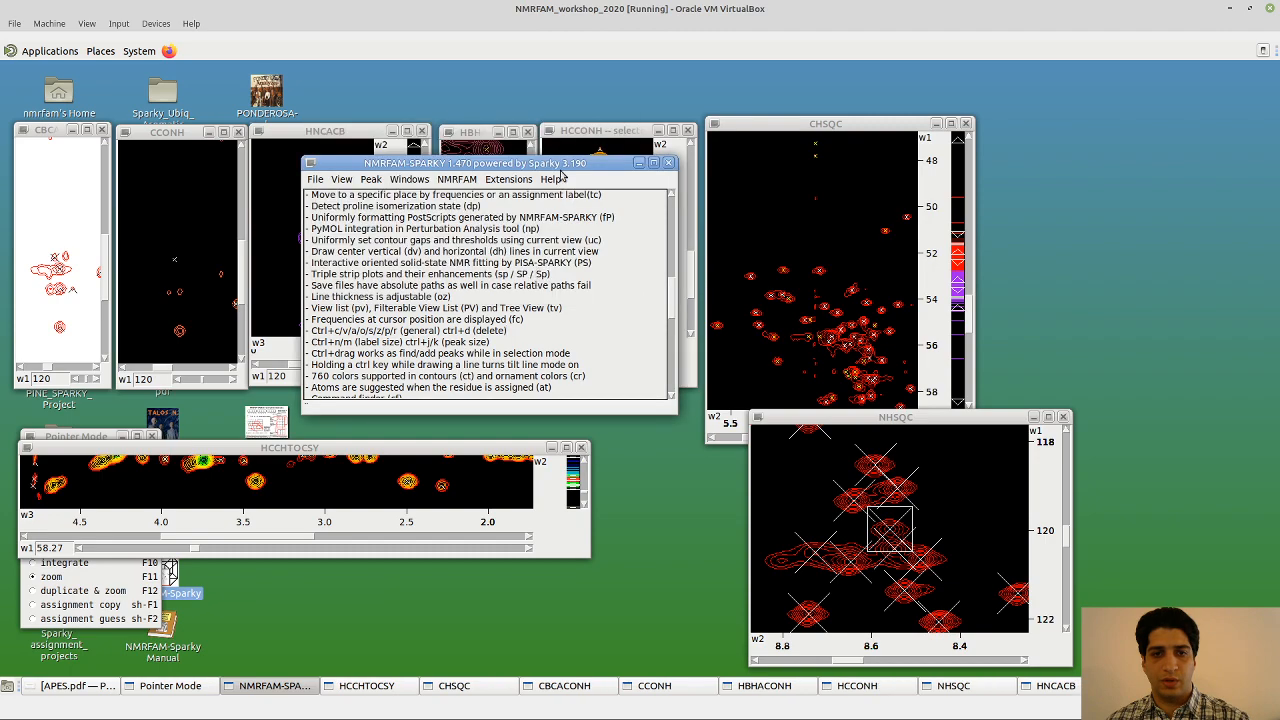
drag(532, 172, 514, 406)
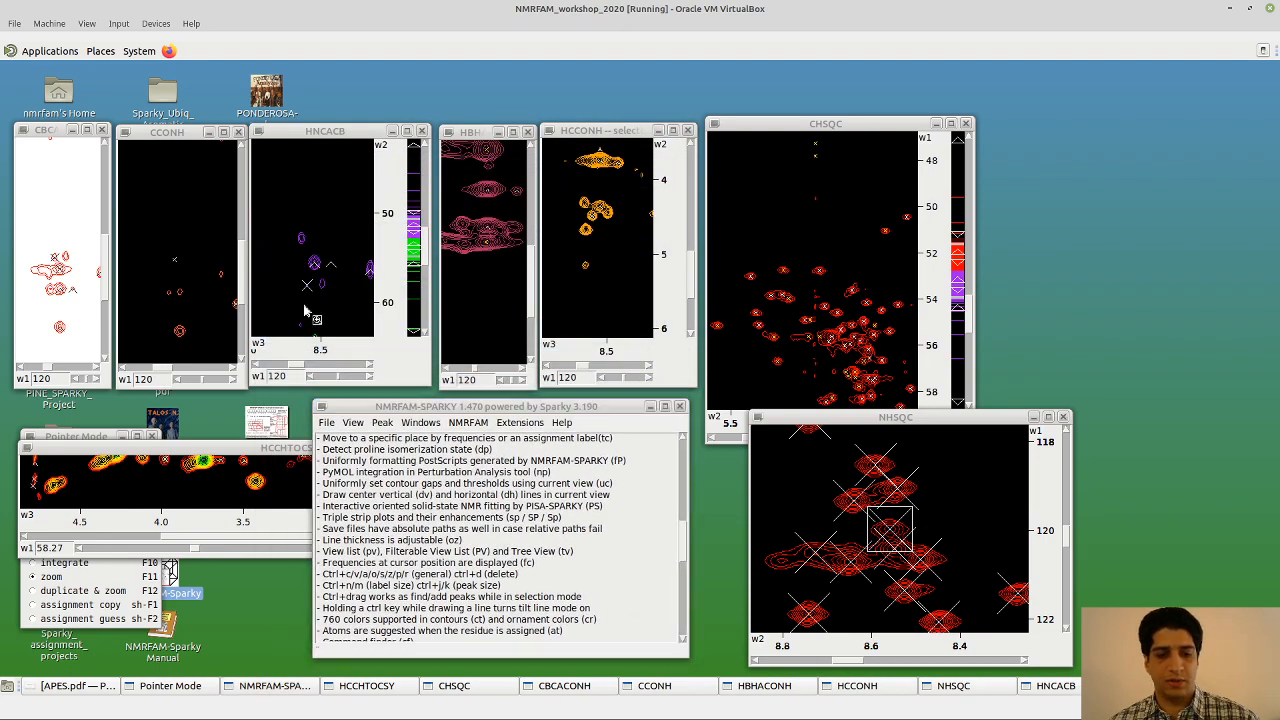
Open the peak list of the CBCACONH spectrum and move it clear of the spectrum window
click(46, 135)
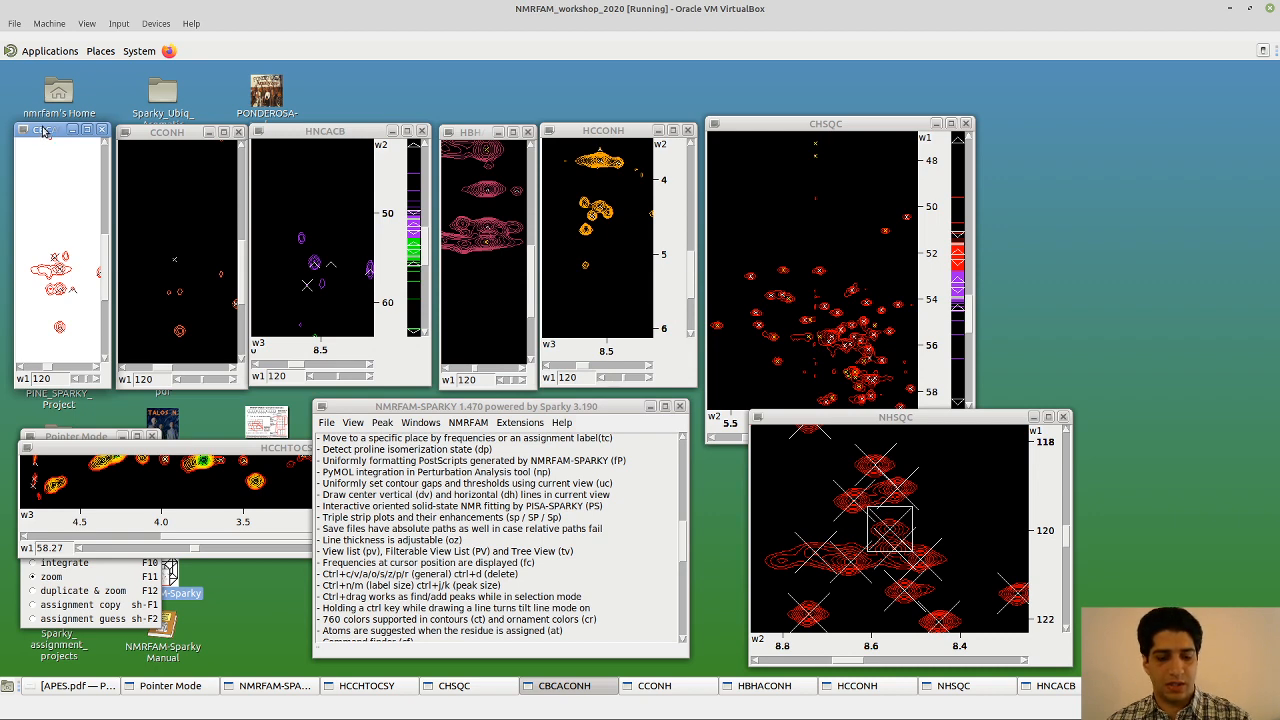
key(l)
key(t)
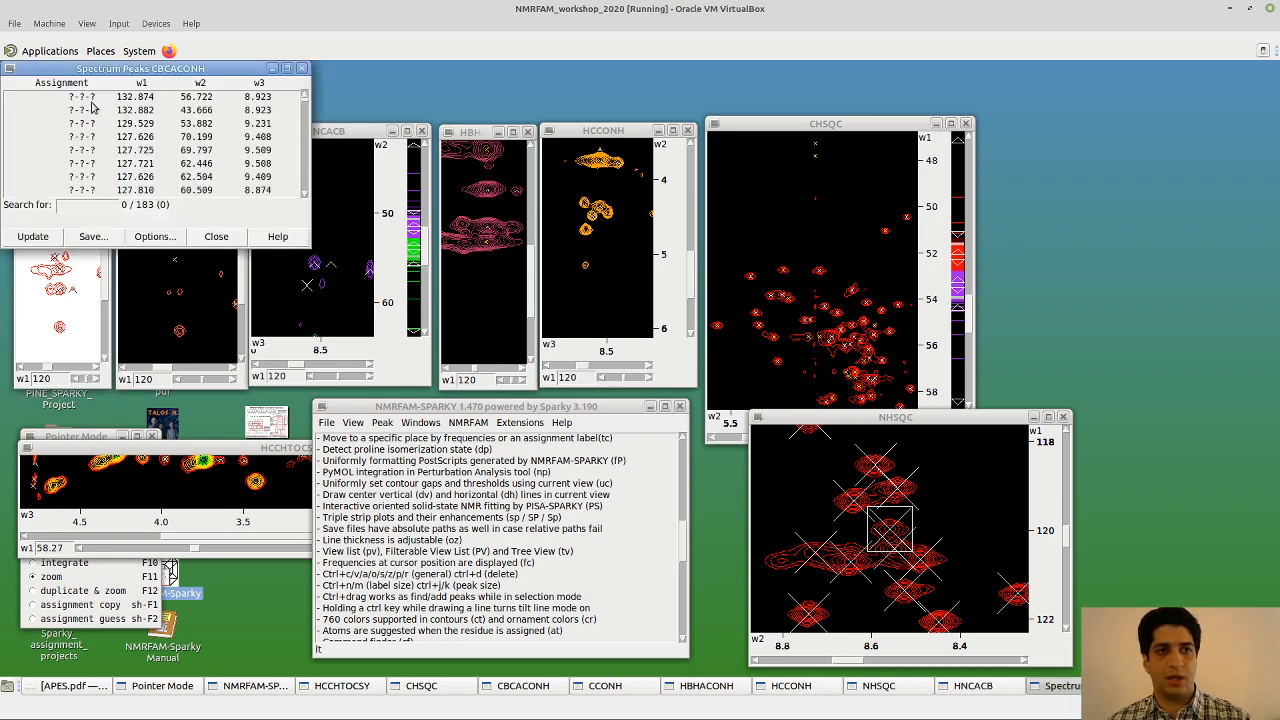
drag(112, 68, 220, 79)
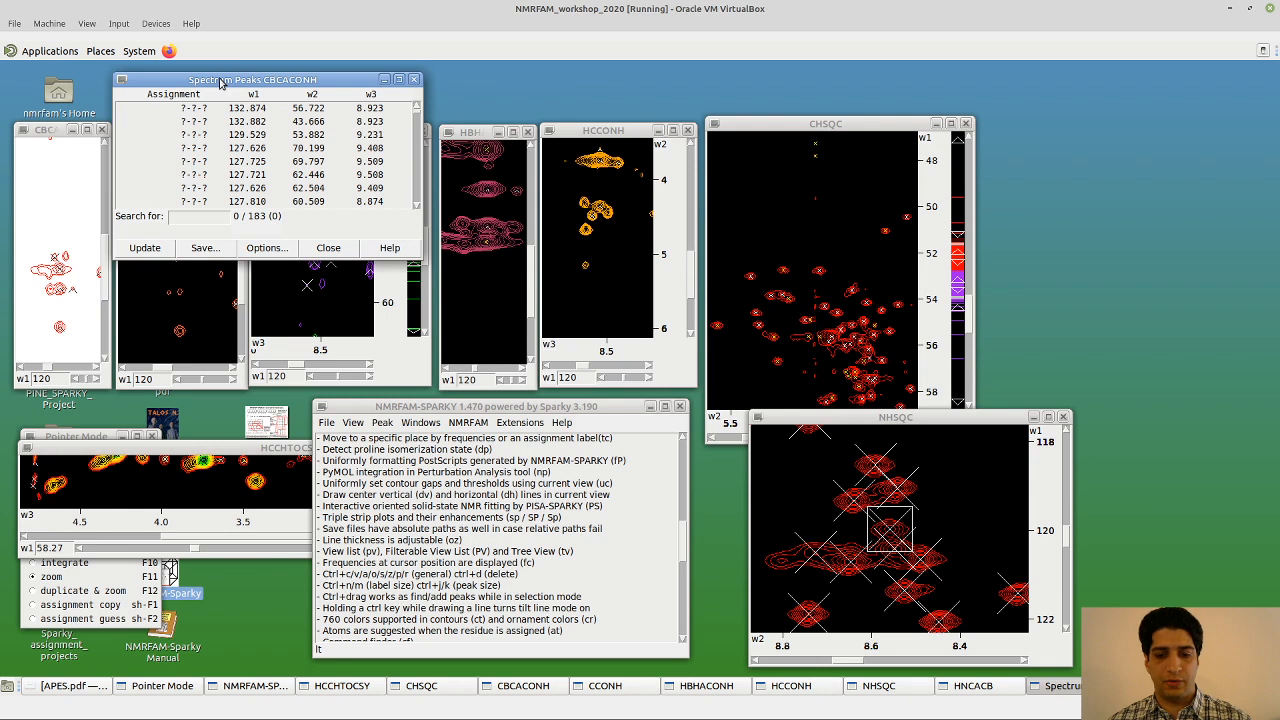
Show data heights in the CBCACONH peak list, sort it by data height, and enlarge the list
click(266, 248)
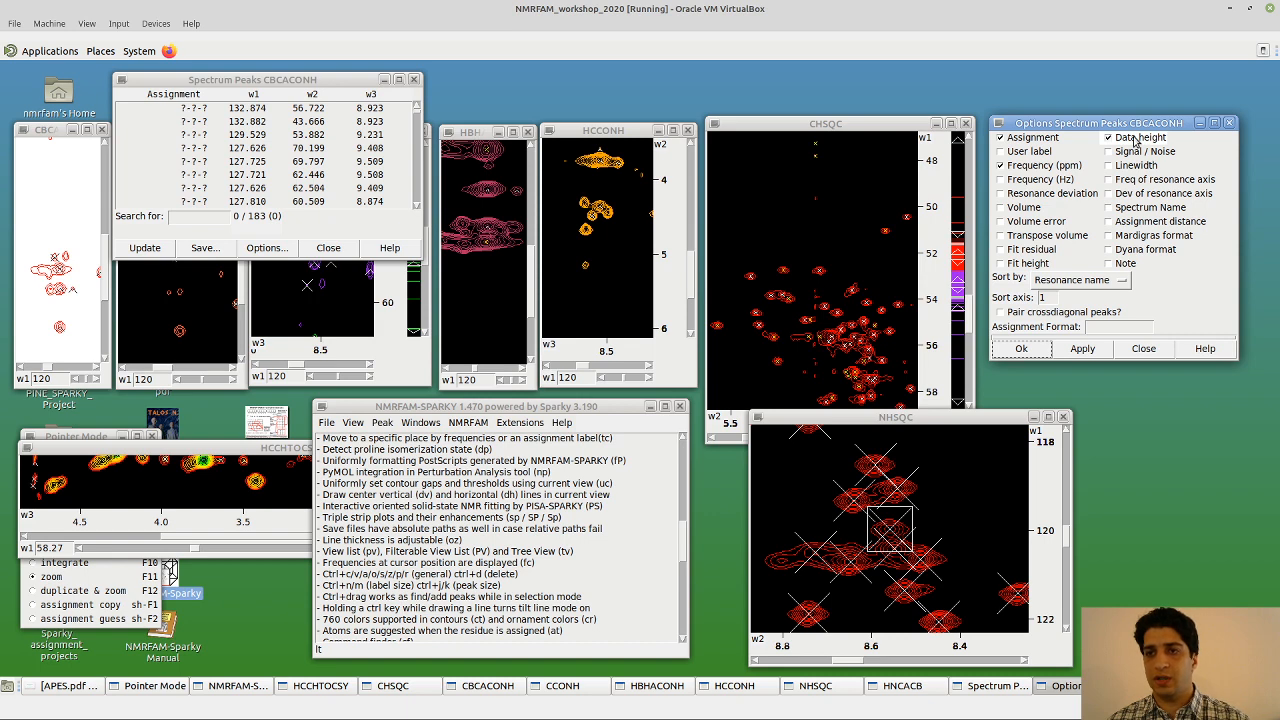
click(1068, 281)
click(1066, 386)
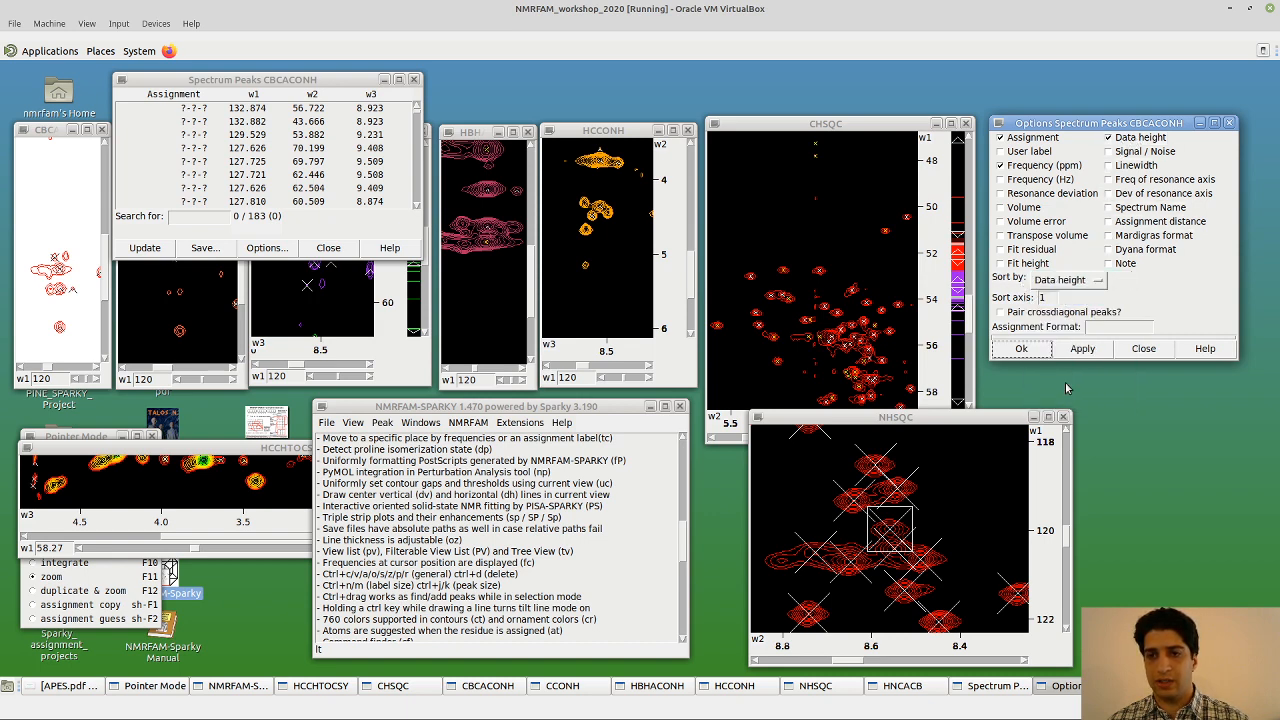
click(1024, 349)
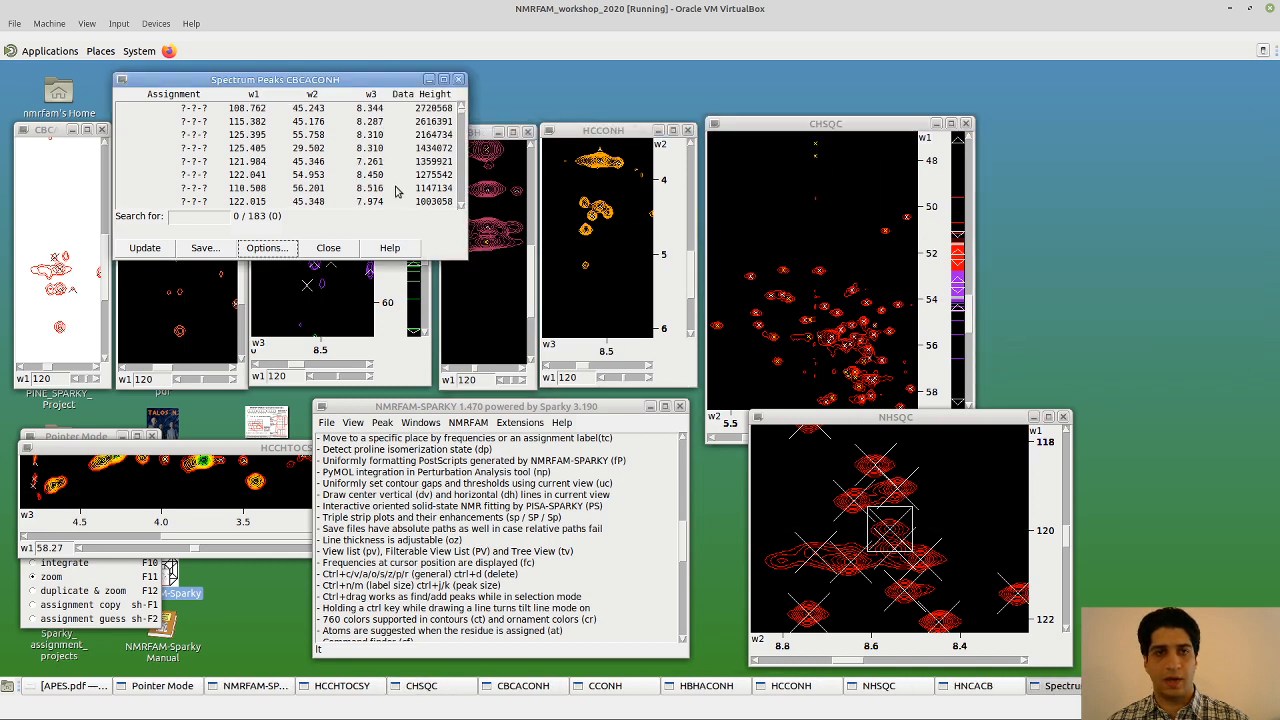
drag(463, 262, 532, 342)
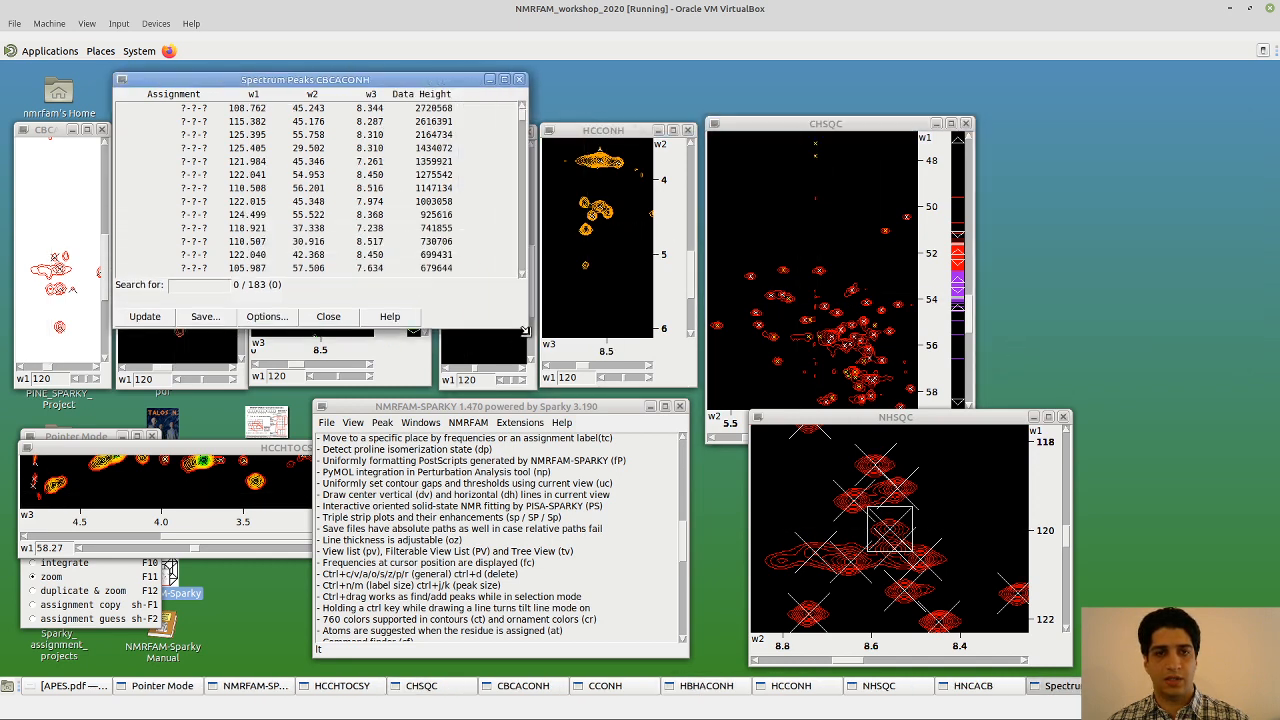
Check the strongest CBCACONH peak in the spectrum, and locate and delete the weakest one, at w1/w2 125.626/29.437
double_click(430, 108)
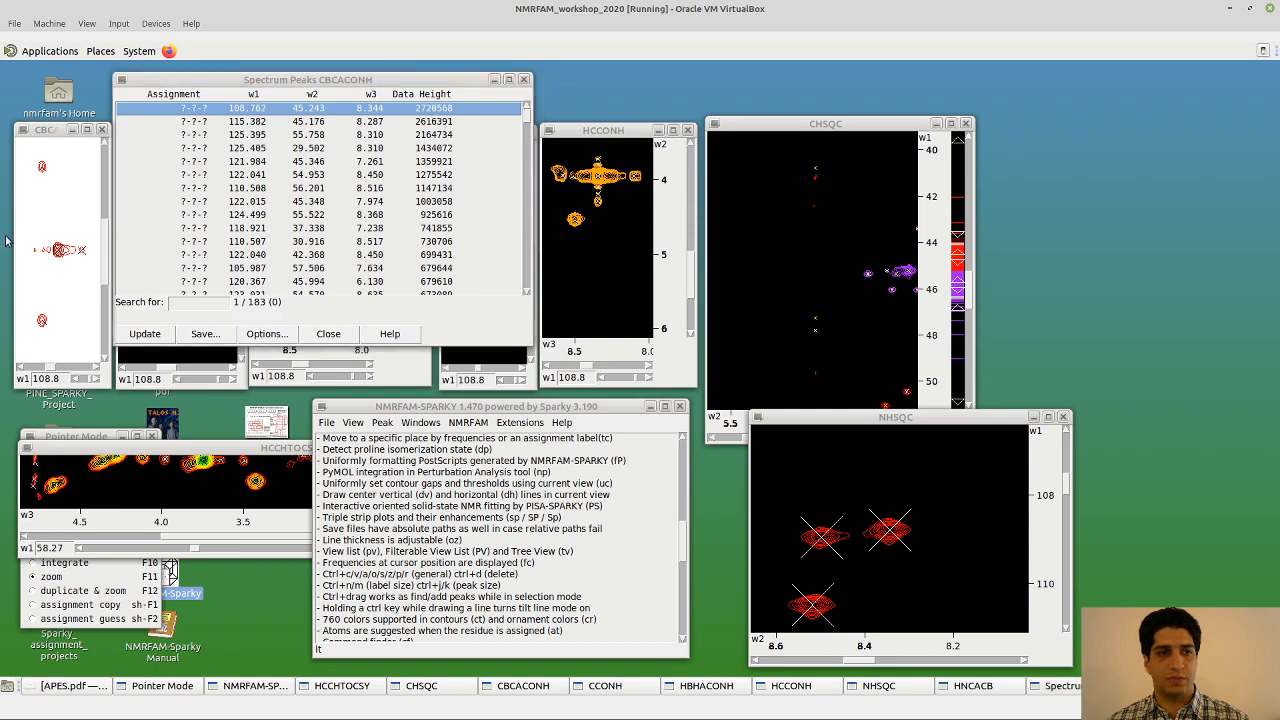
drag(526, 112, 455, 295)
double_click(437, 282)
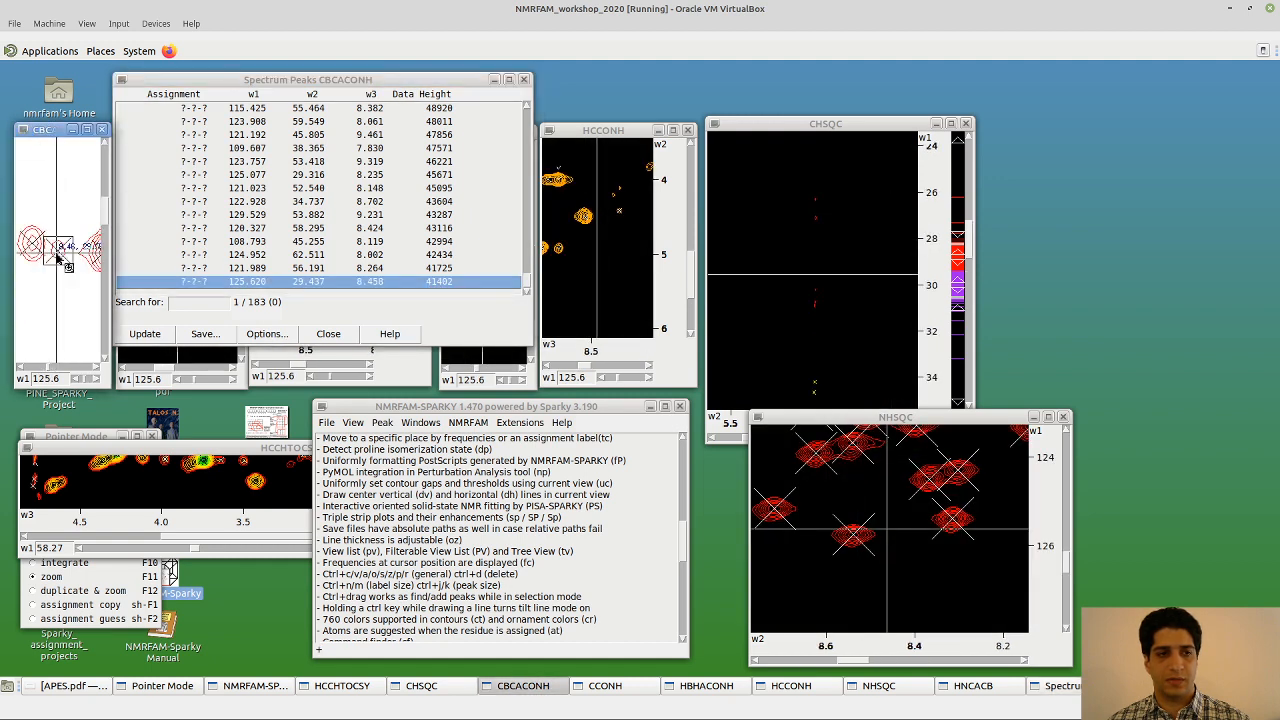
drag(57, 258, 78, 272)
click(401, 278)
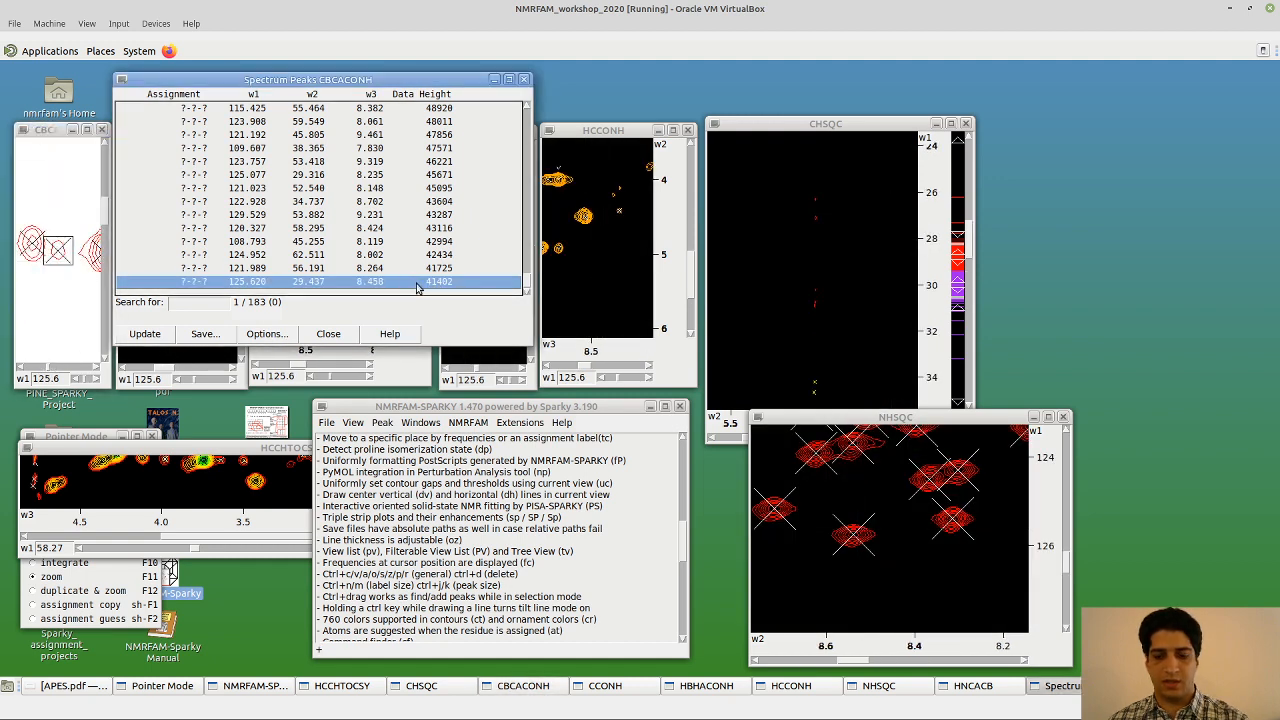
key(ctrl+d)
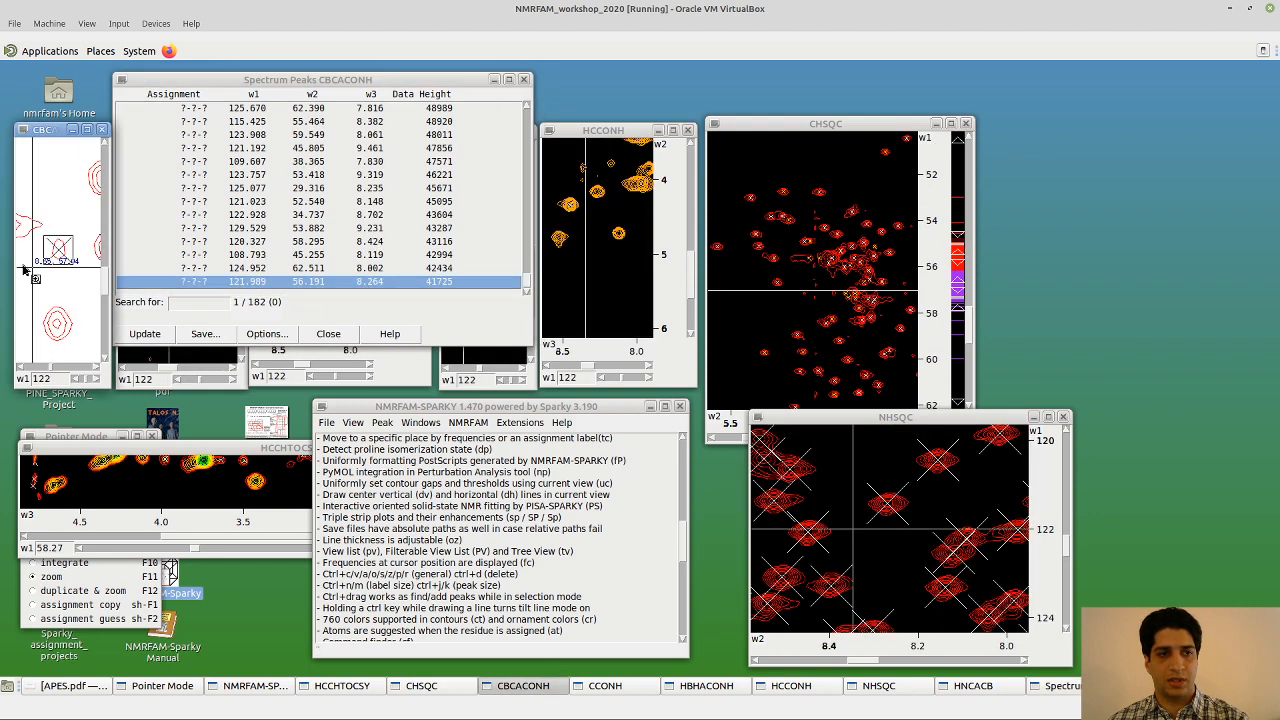
Delete the next three weakest CBCACONH peaks after checking them, at w1/w2 121.989/56.191, 124.952/62.511 and 108.793/45.255
key(ctrl+d)
double_click(394, 282)
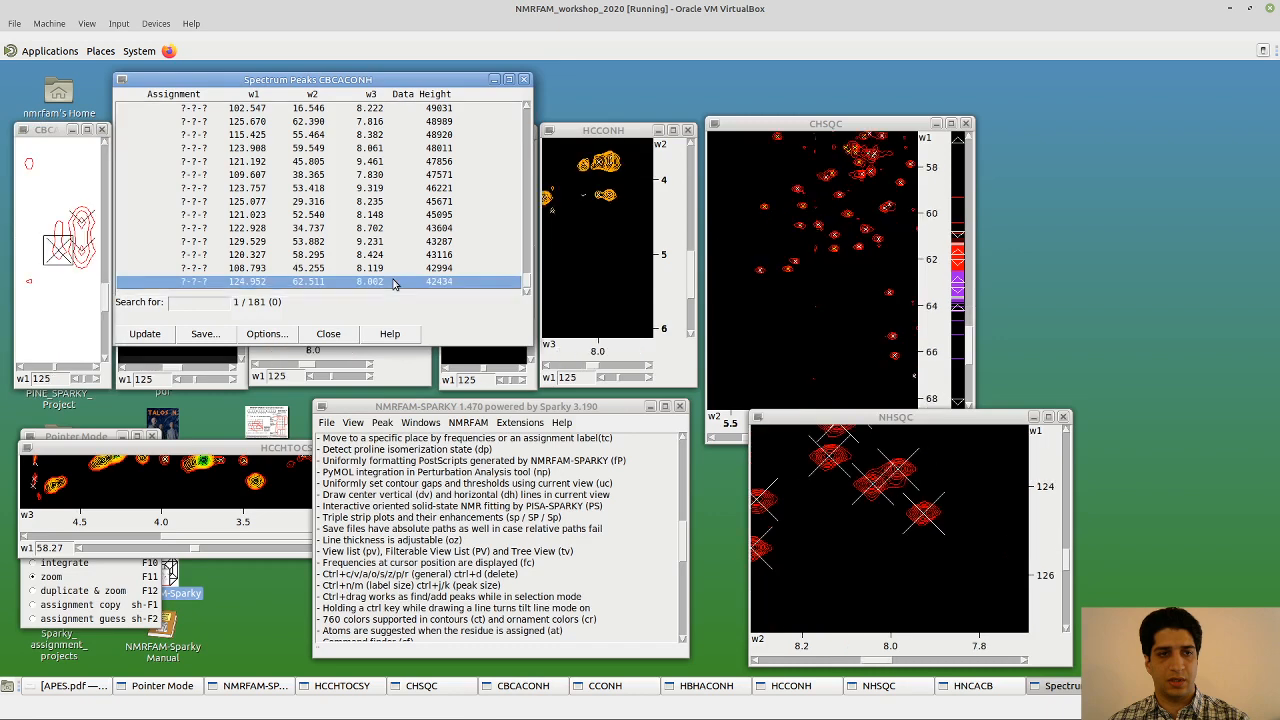
key(ctrl+d)
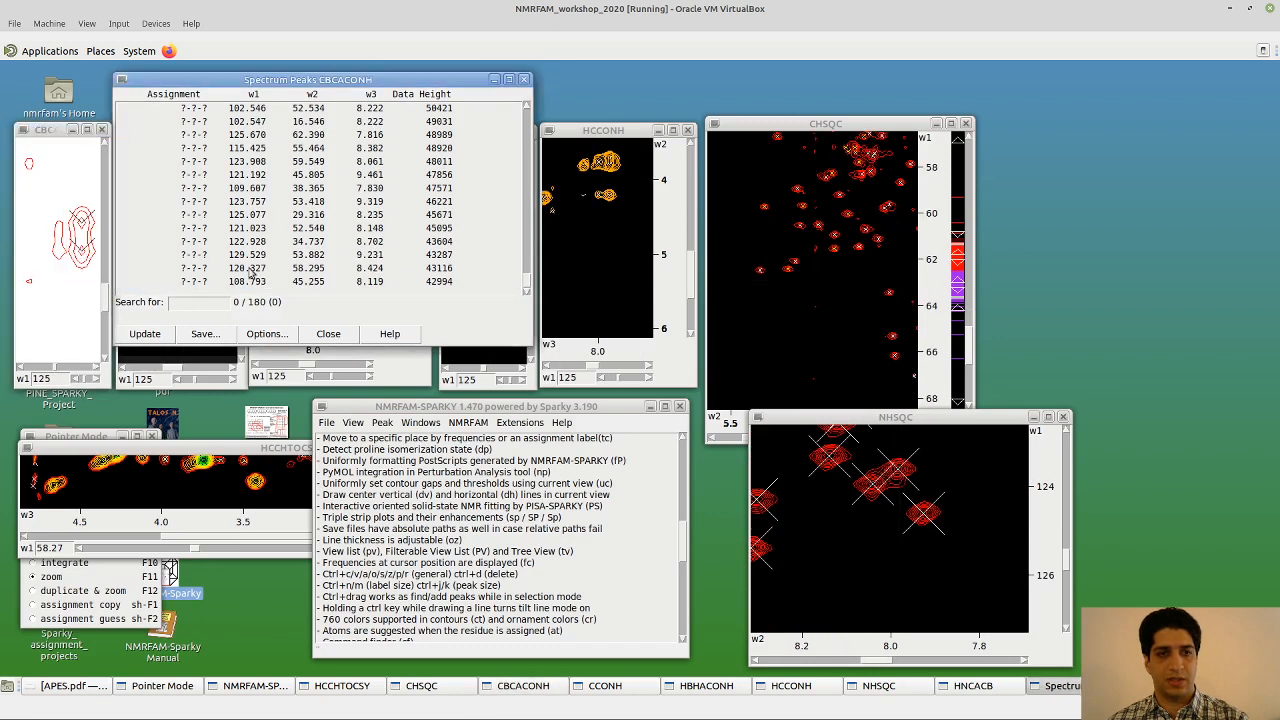
double_click(371, 282)
key(ctrl+d)
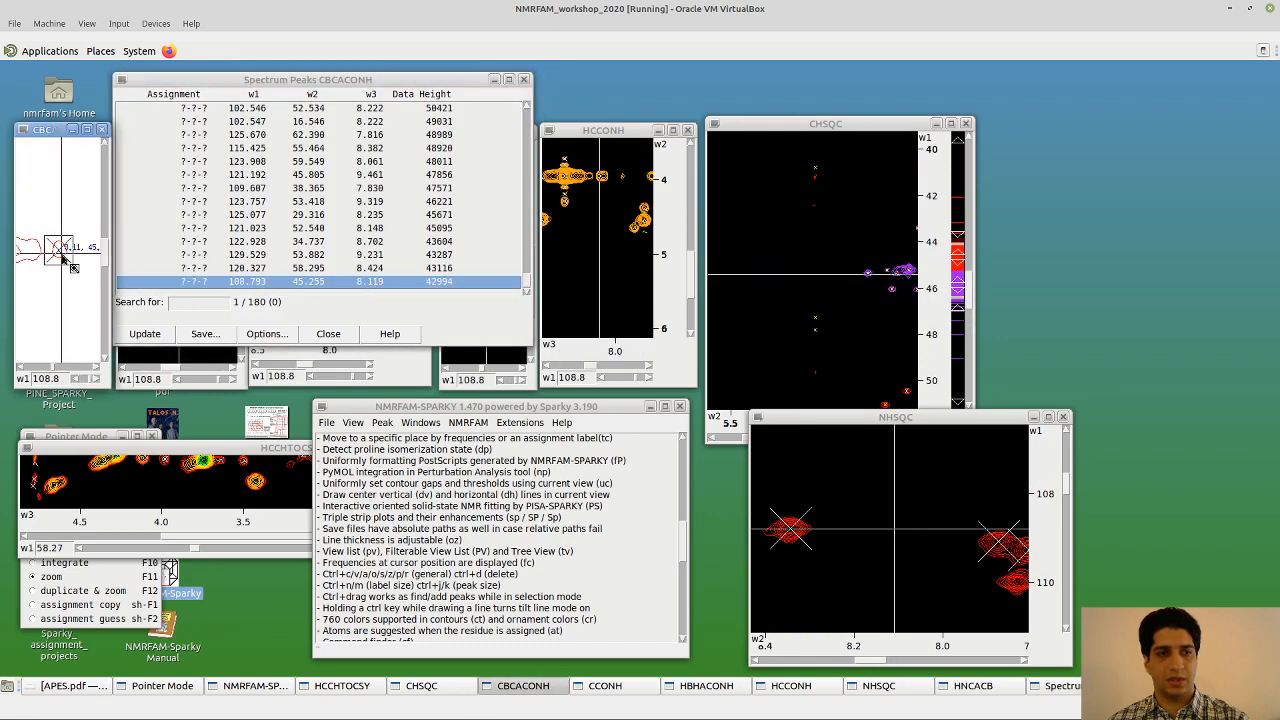
Locate and delete the low-height CBCACONH peaks at w1/w2 120.327/58.295, 129.529/53.882 and 122.928/34.737
double_click(386, 284)
key(ctrl+d)
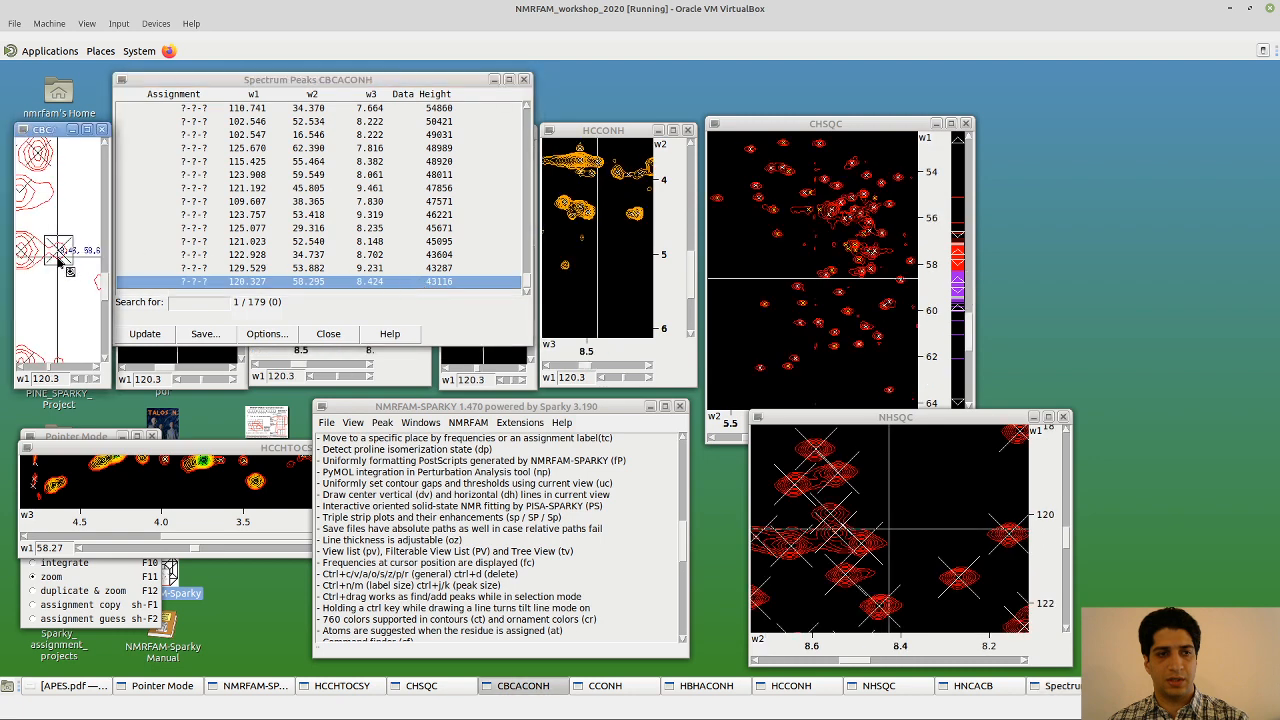
double_click(428, 288)
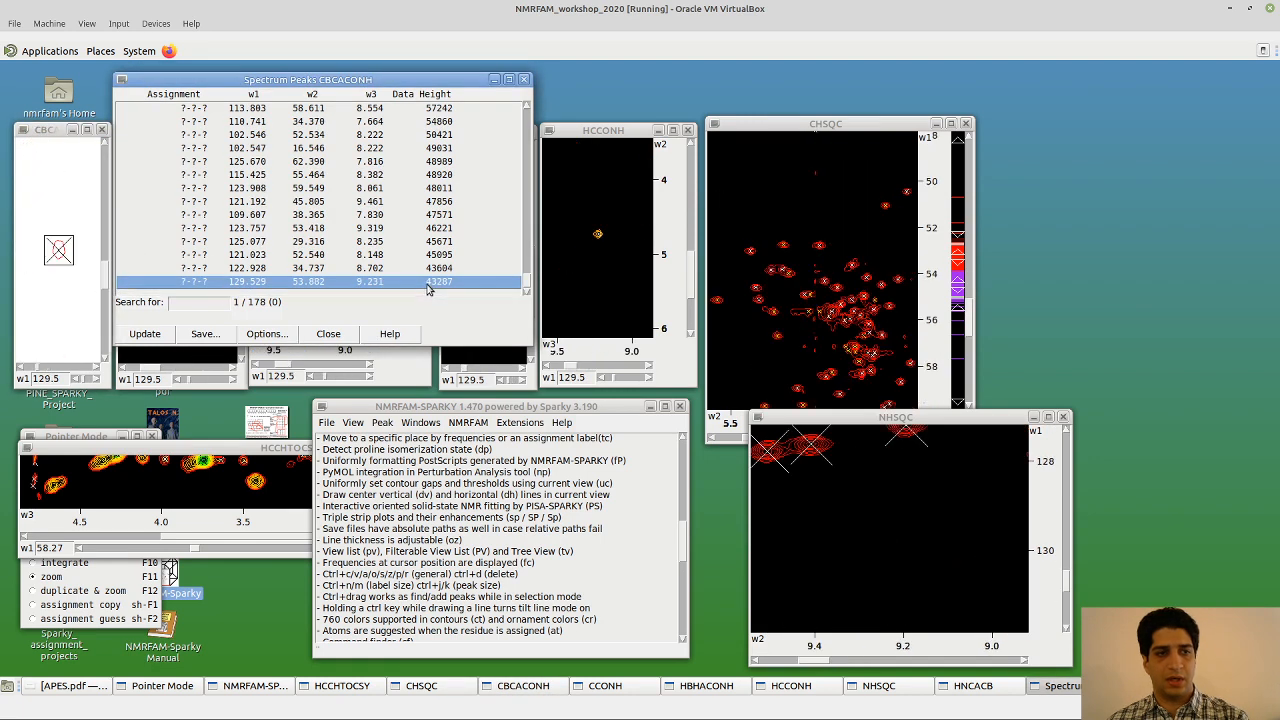
key(ctrl+d)
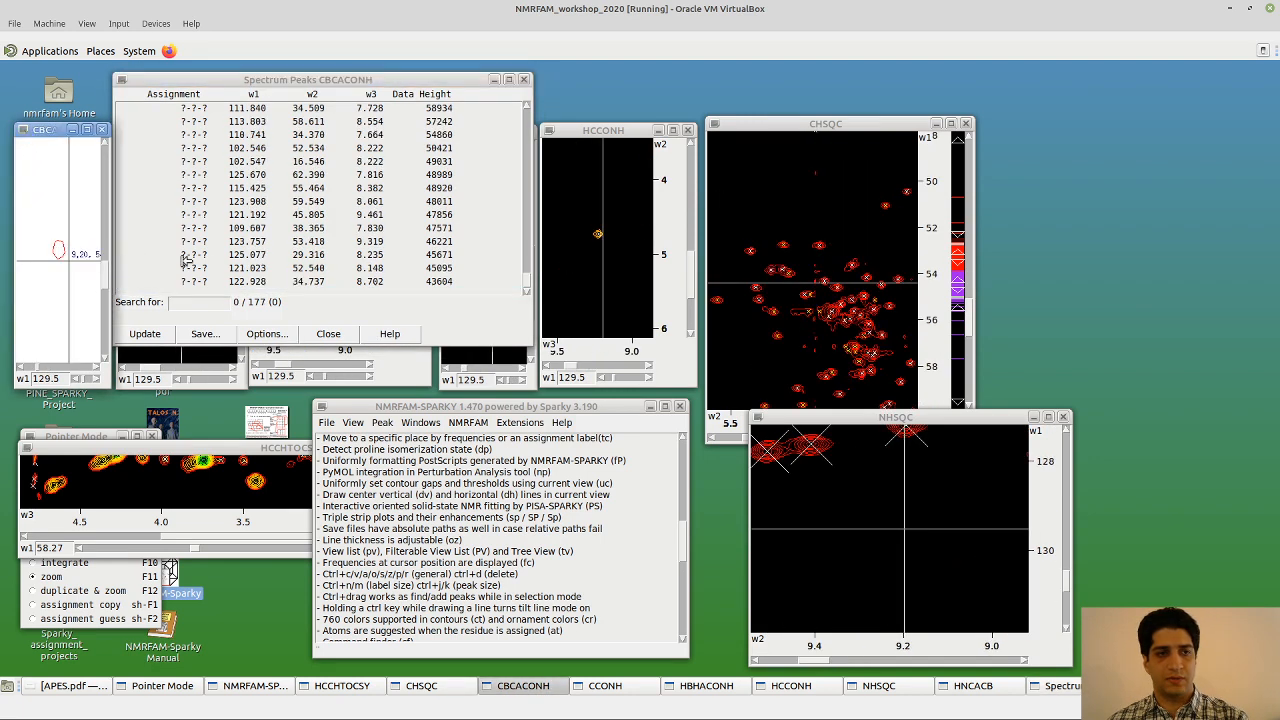
double_click(437, 284)
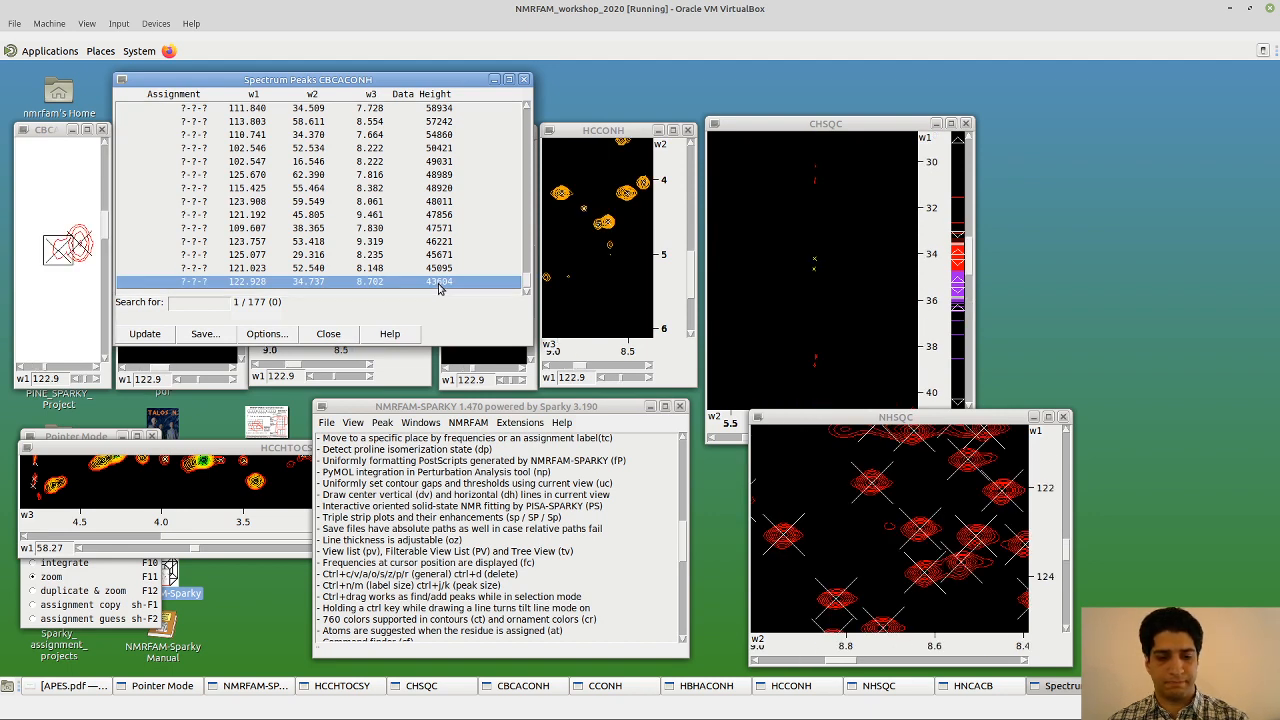
key(ctrl+d)
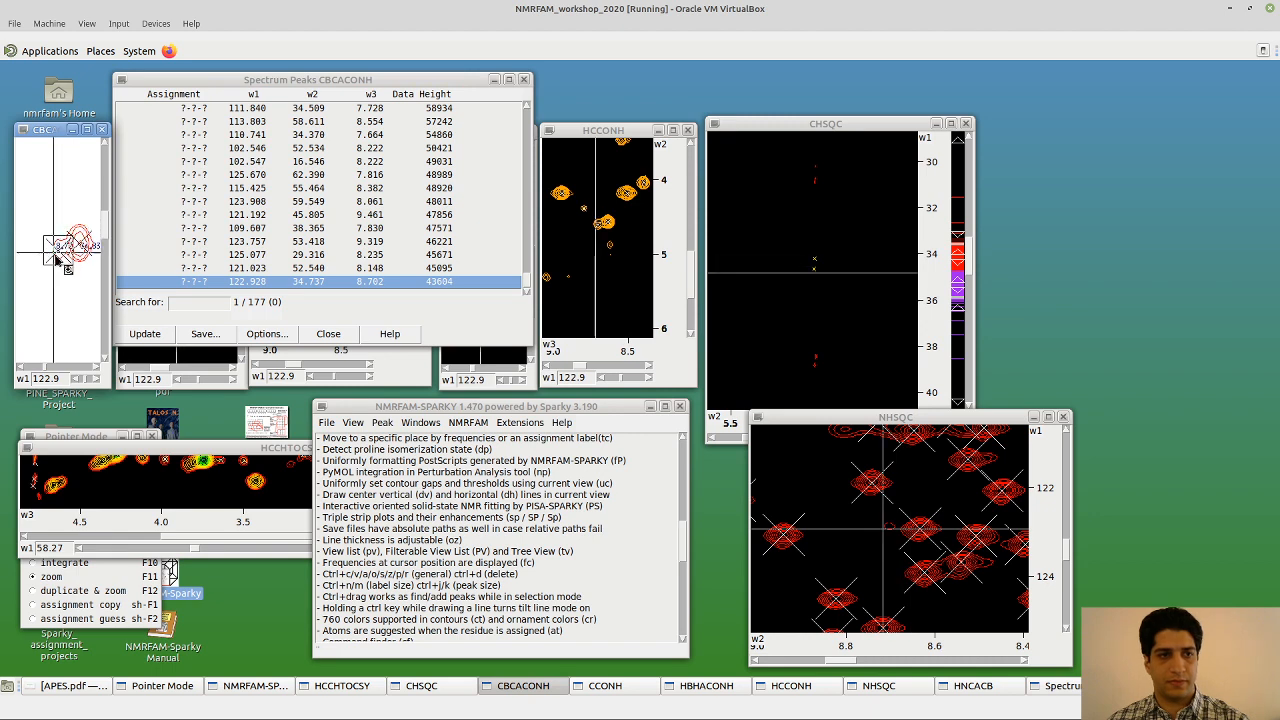
Locate and delete the weakest remaining CBCACONH peaks, at w1/w2 121.023/52.540 and 125.077/29.316
double_click(410, 282)
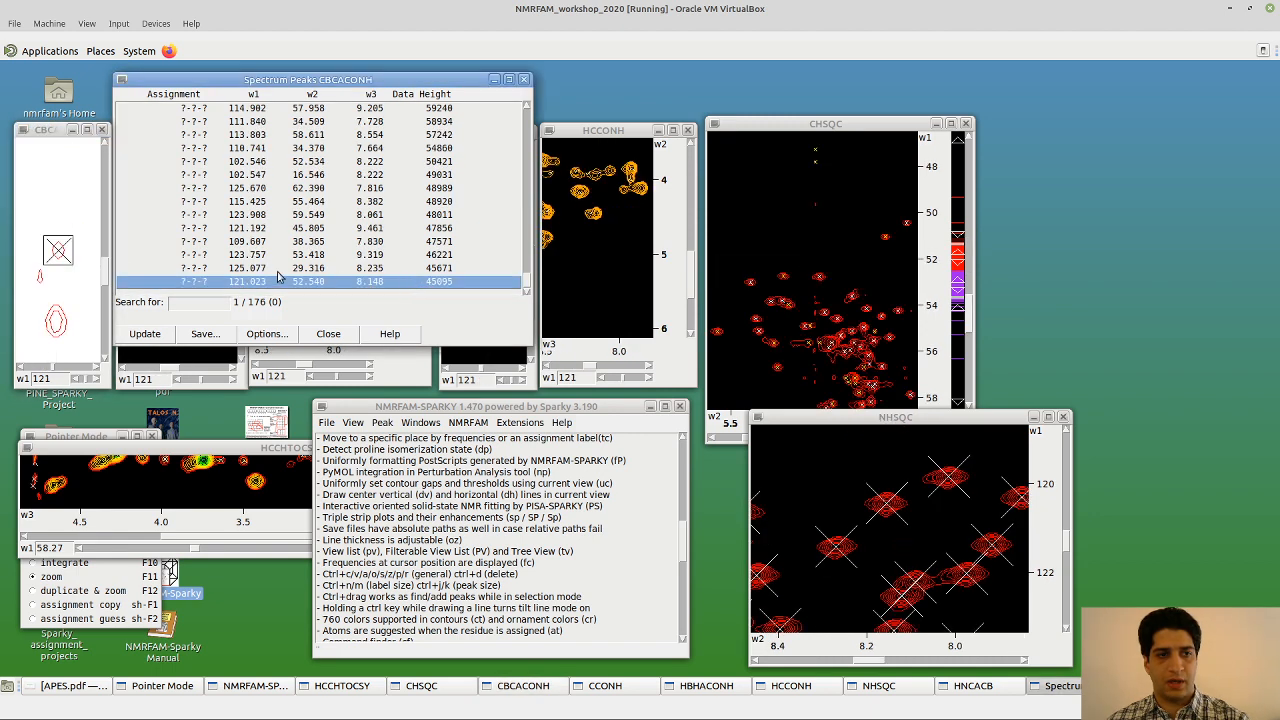
key(ctrl+d)
double_click(360, 281)
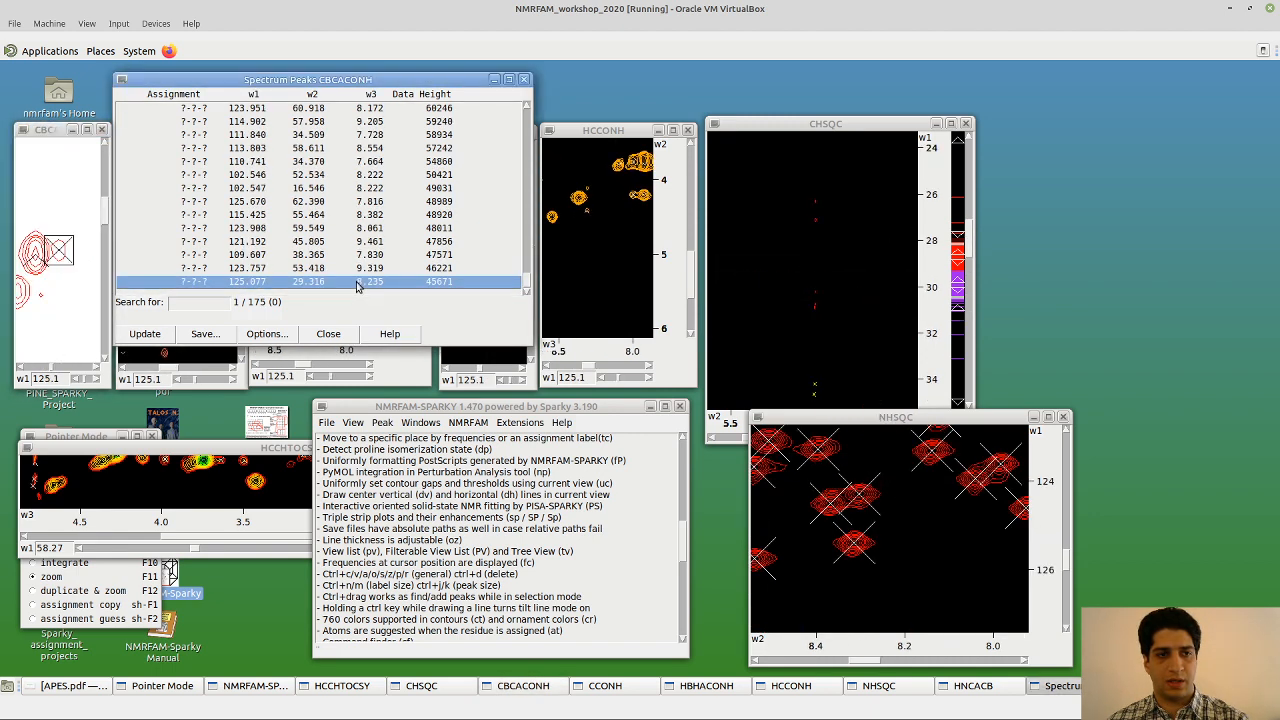
key(ctrl+d)
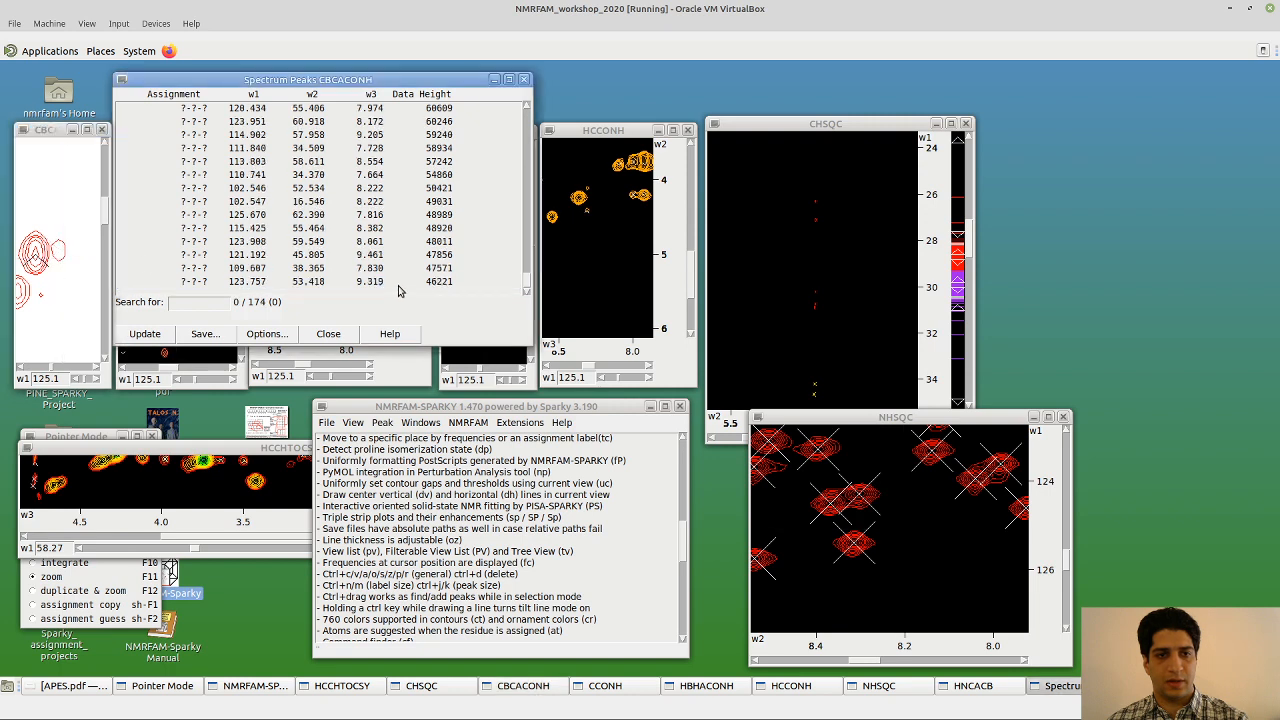
Locate and delete the weak CBCACONH peaks at w1/w2 123.757/53.418 and 109.607/38.365
double_click(398, 284)
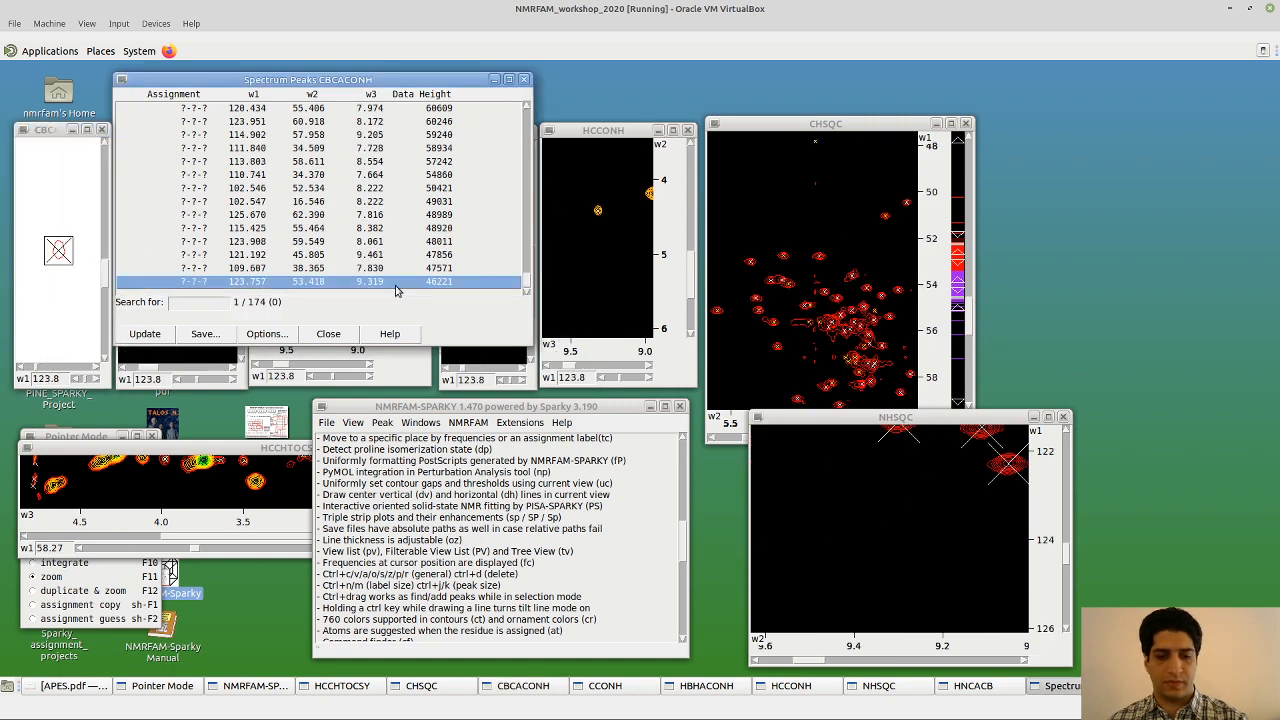
click(62, 258)
key(ctrl+d)
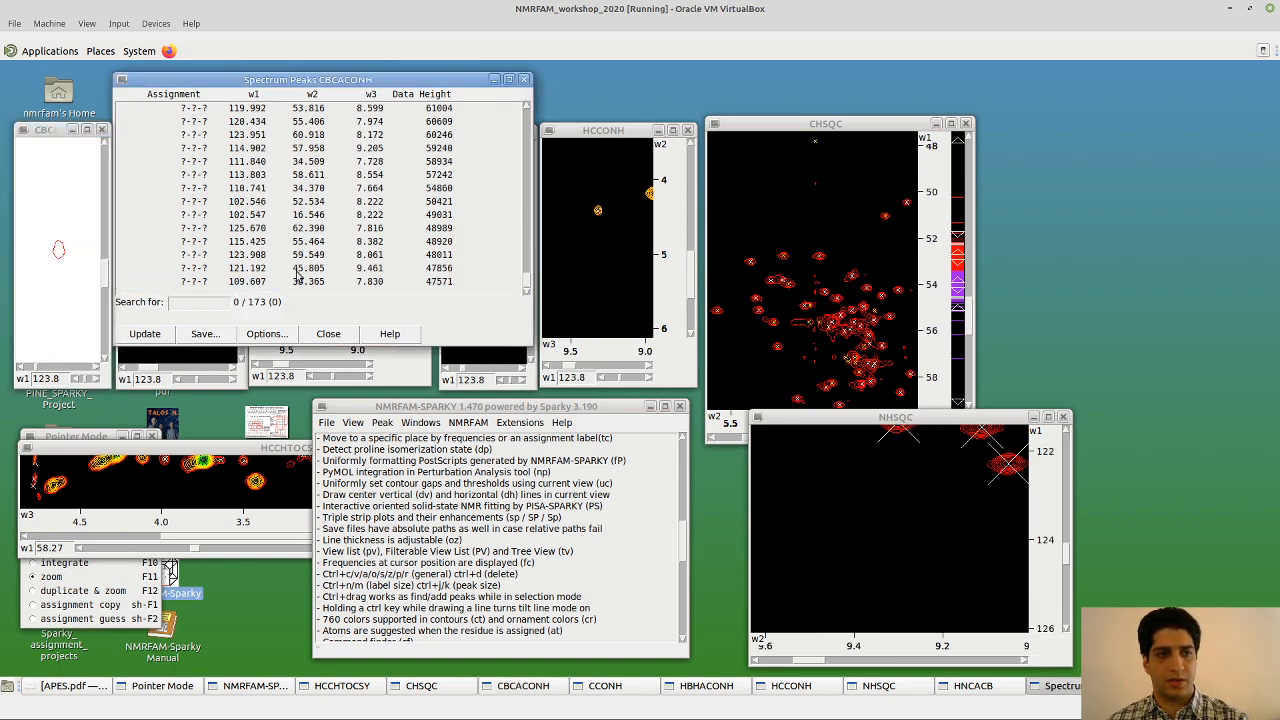
double_click(398, 285)
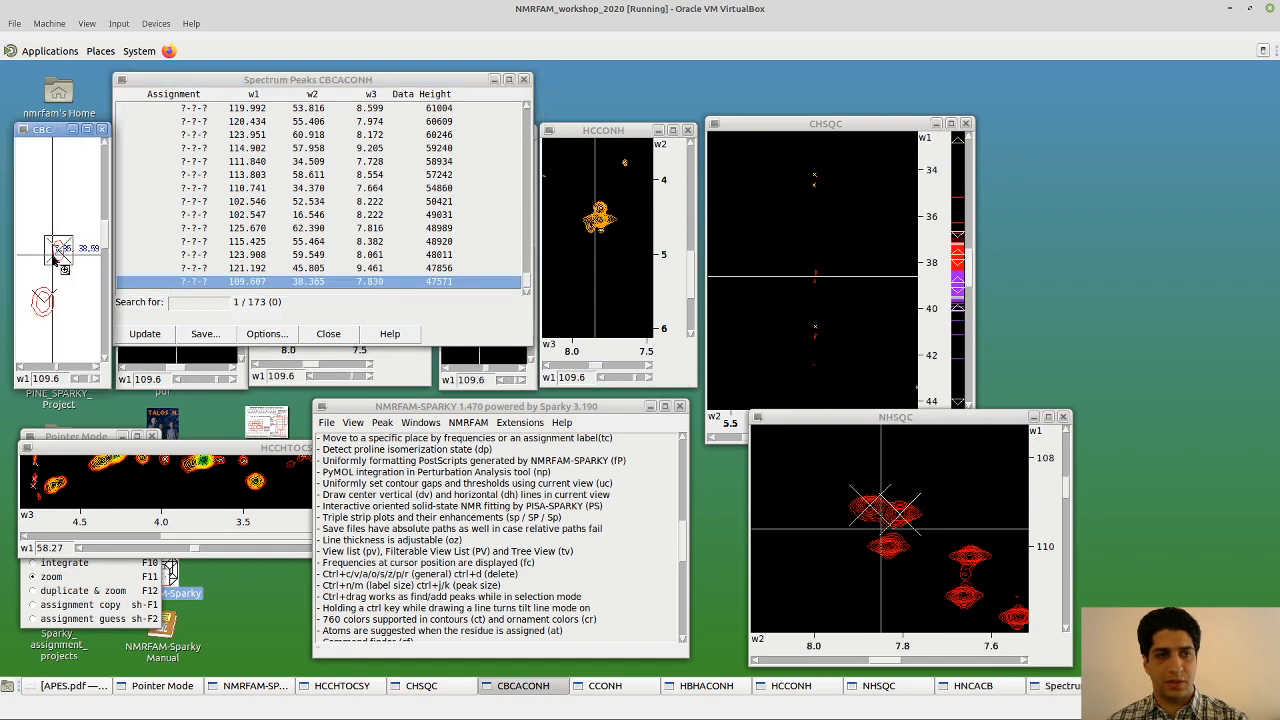
key(ctrl+d)
Examine the weakest remaining CBCACONH peaks in the spectrum, including those at w1 123.908, 115.425 and 125.670, to judge whether they are real
double_click(349, 284)
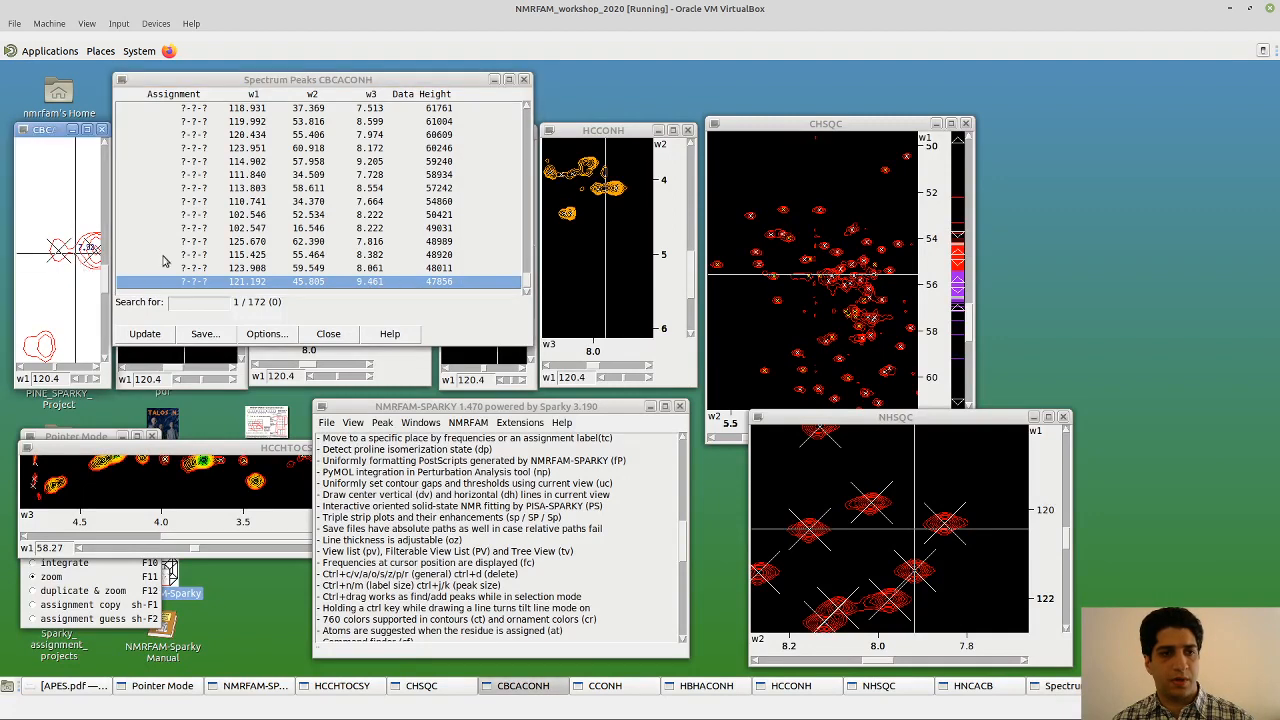
double_click(405, 269)
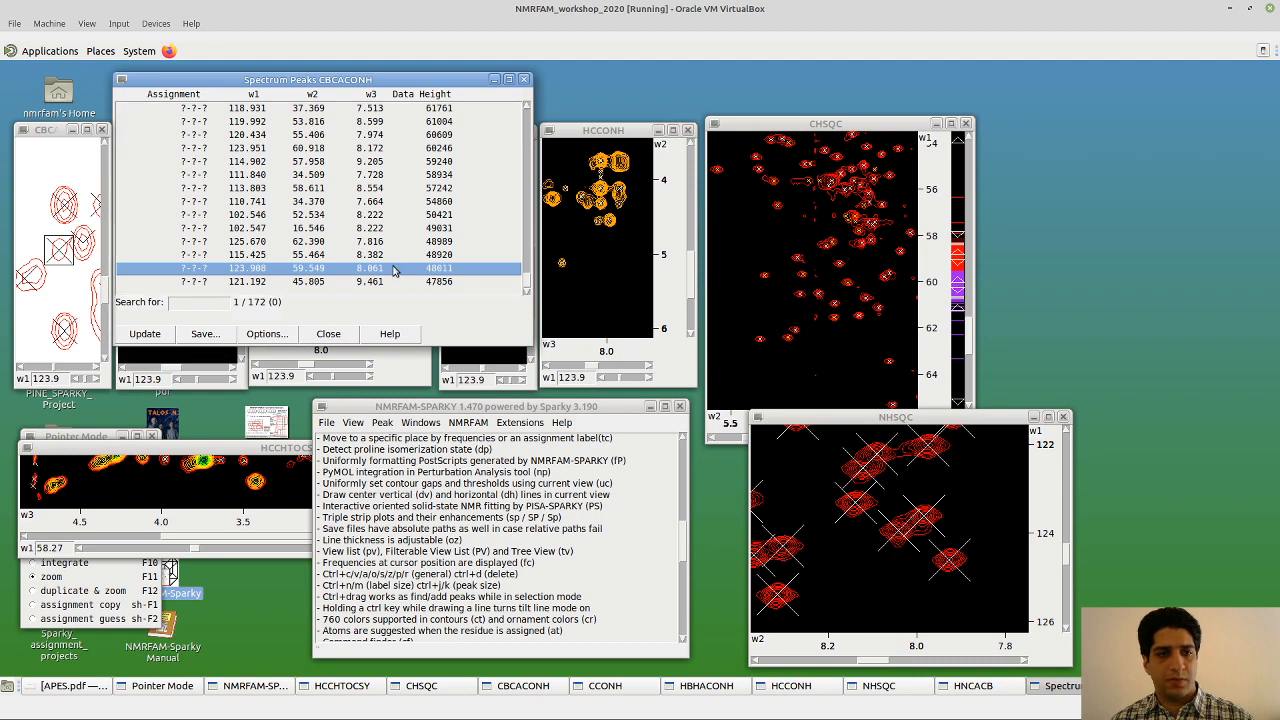
double_click(394, 259)
click(394, 284)
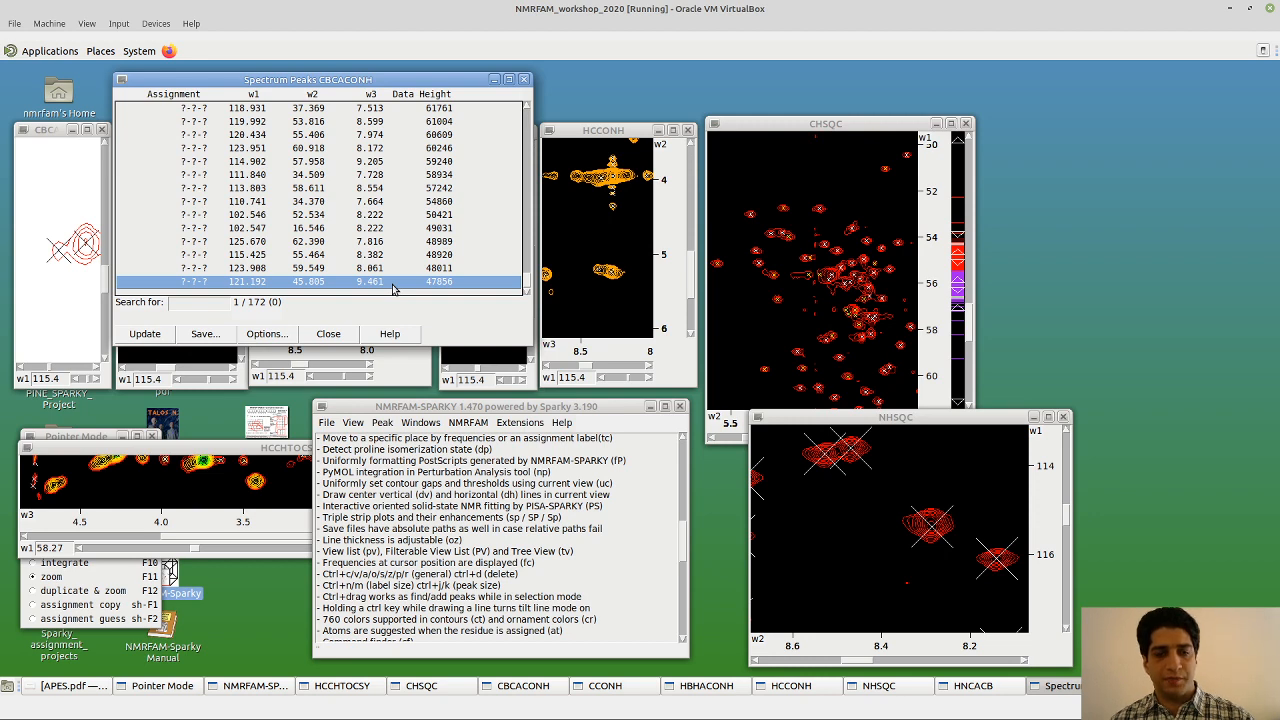
click(433, 242)
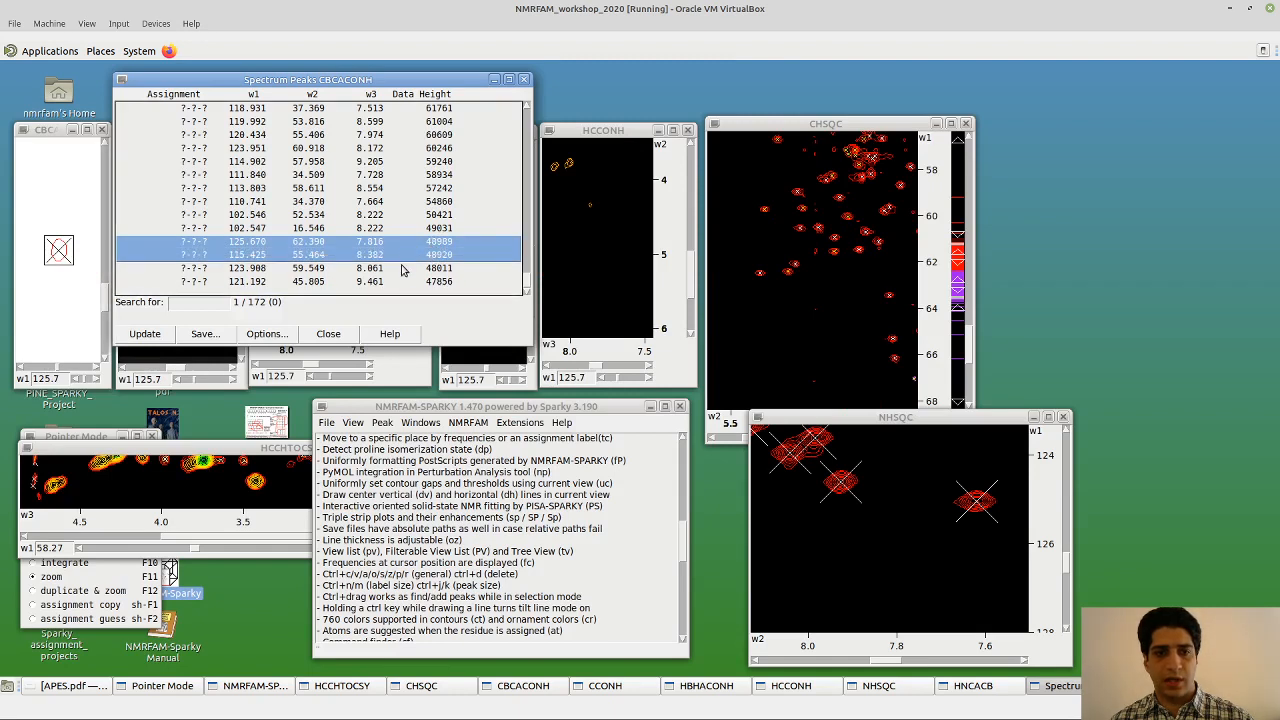
shift+click(405, 281)
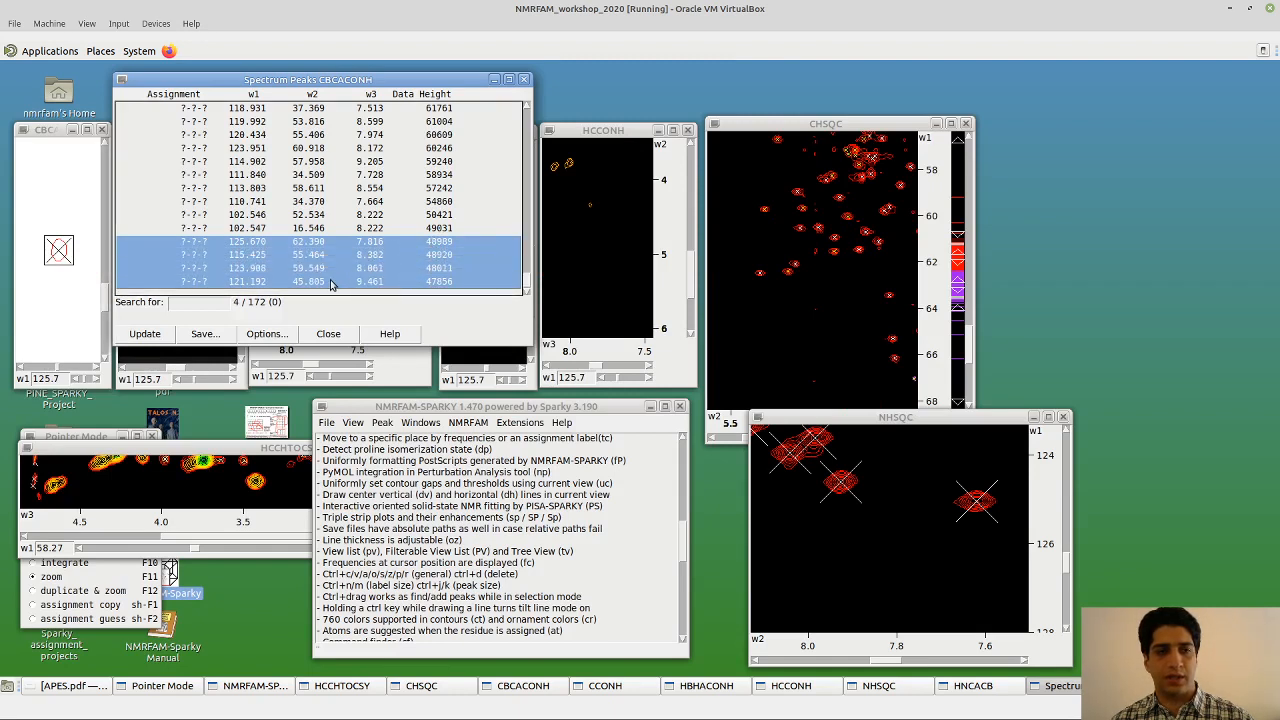
click(395, 283)
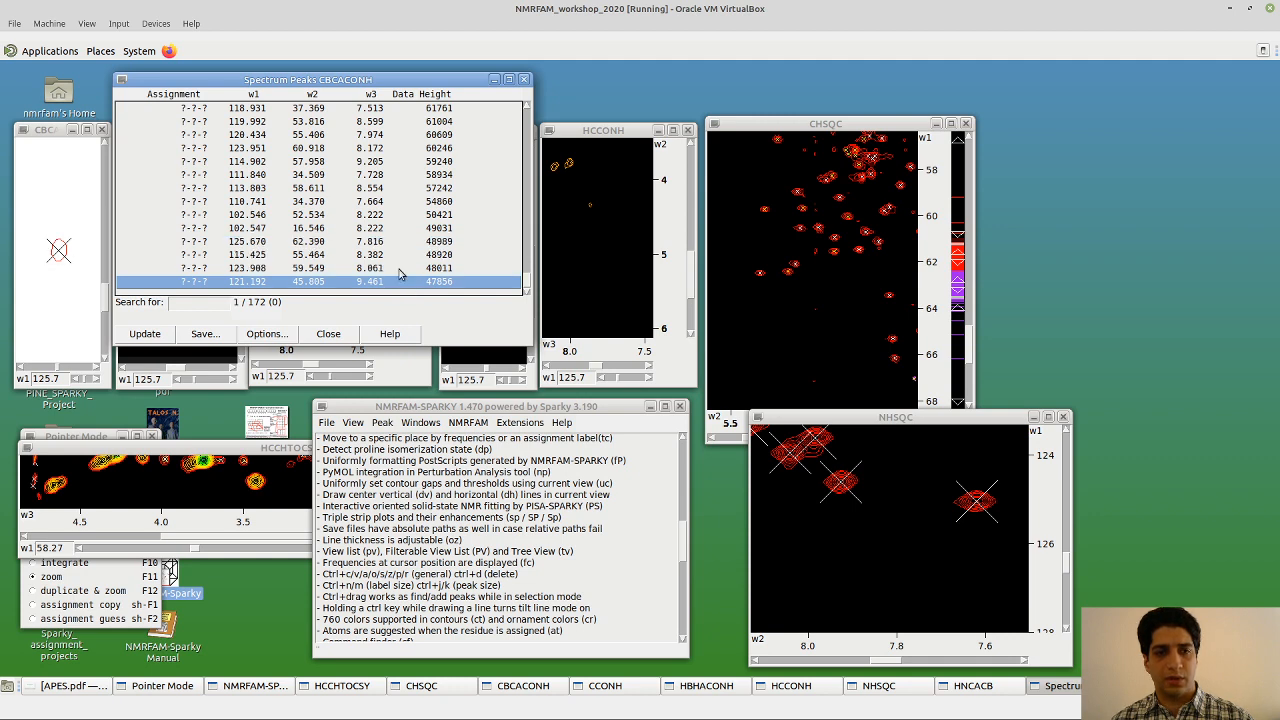
Close the CBCACONH peak list and make the CCONH spectrum active
click(522, 80)
click(158, 133)
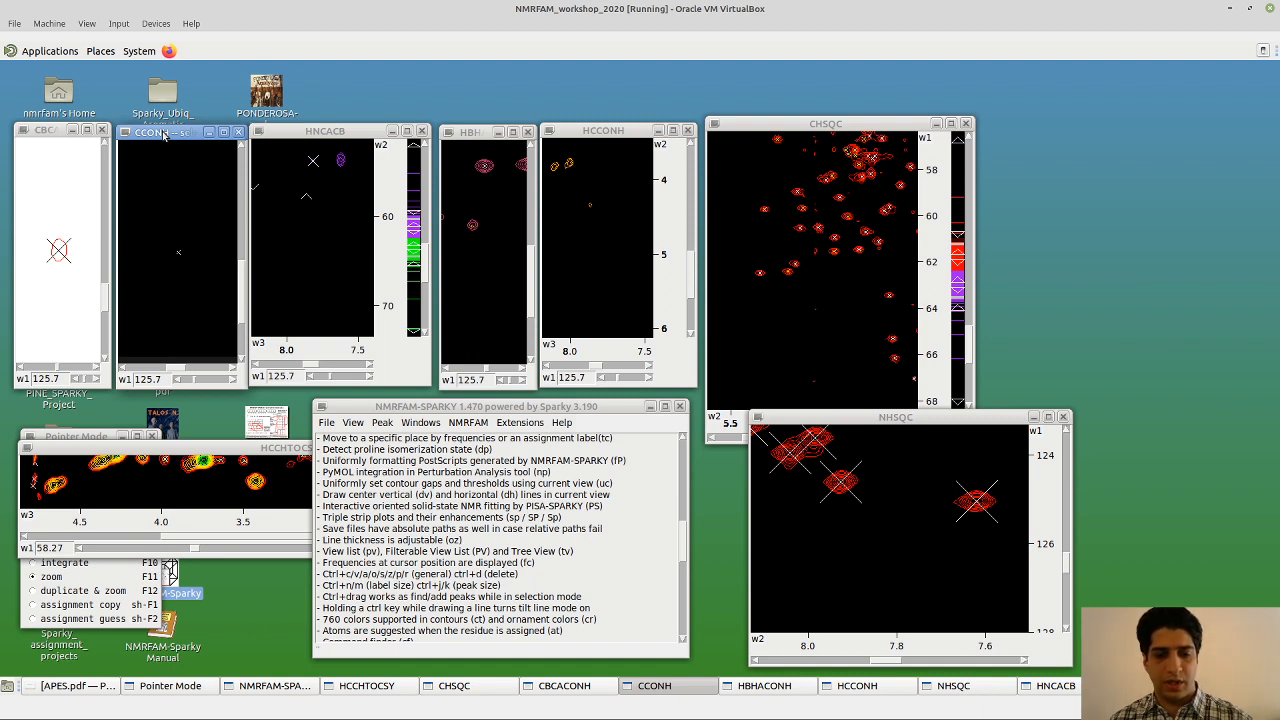
Open the peak list of the HNCACB spectrum and sort it by data height
click(296, 137)
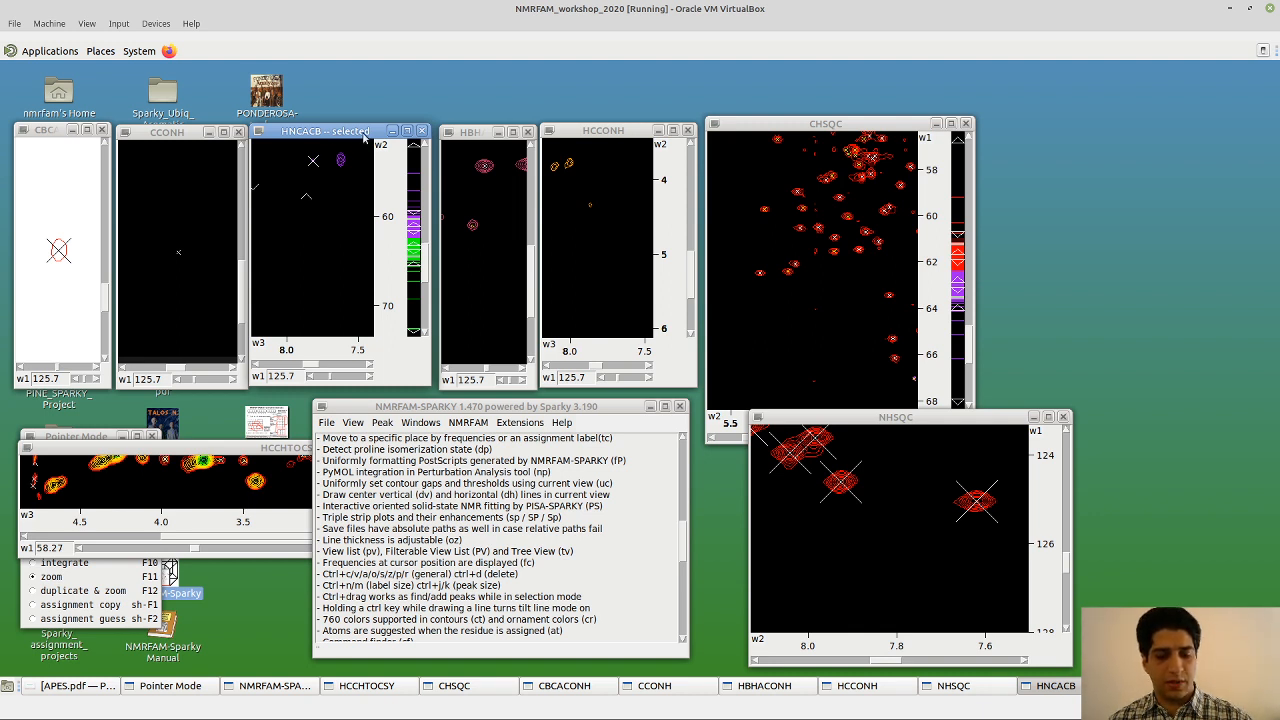
key(l)
key(t)
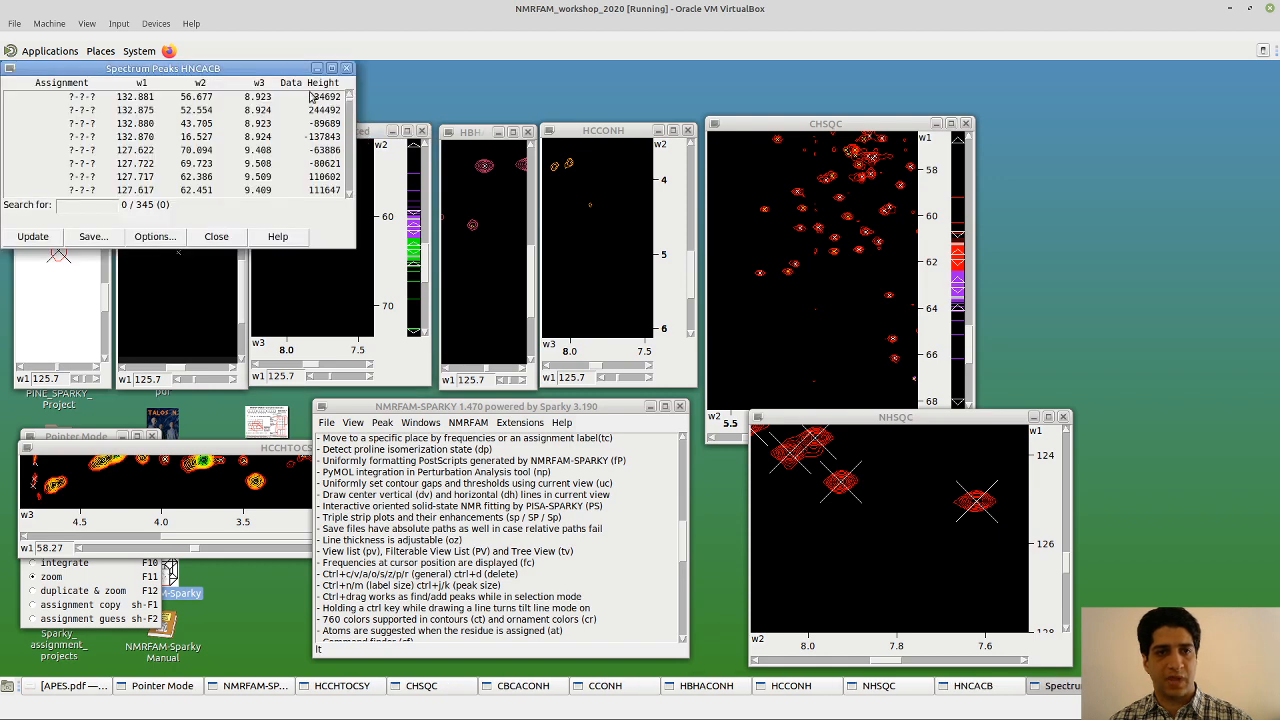
drag(266, 60, 298, 77)
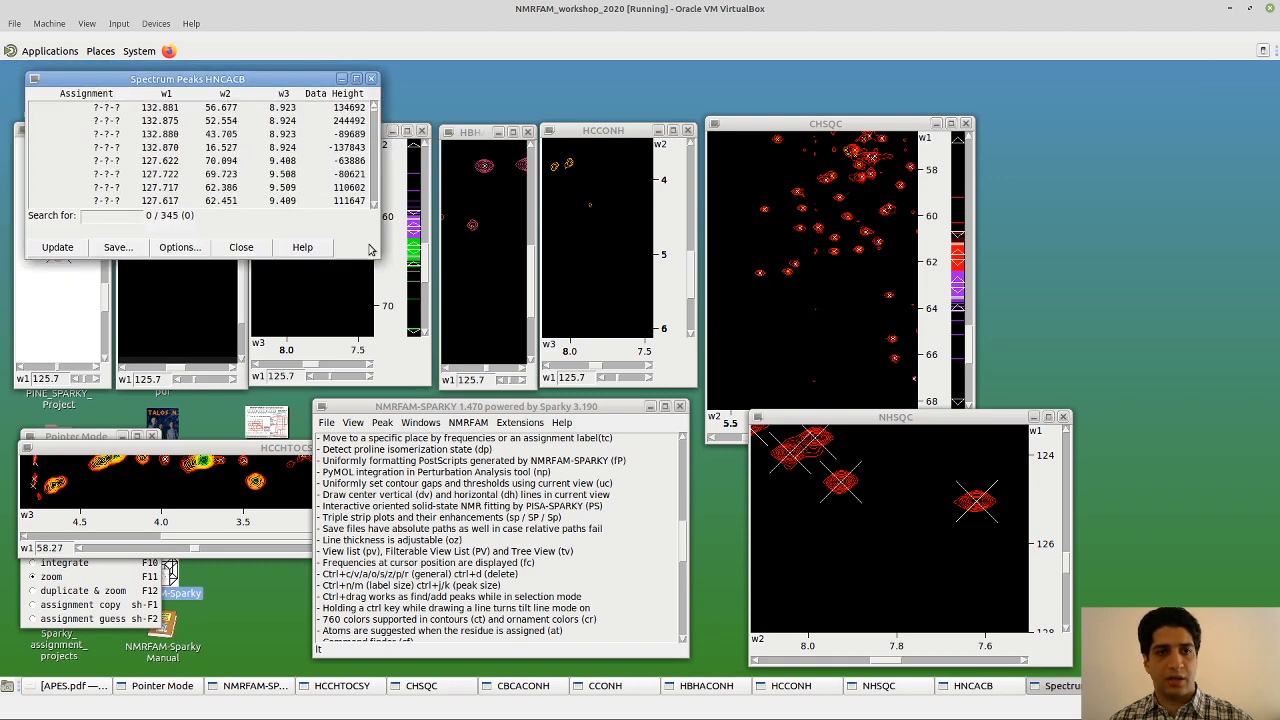
click(184, 249)
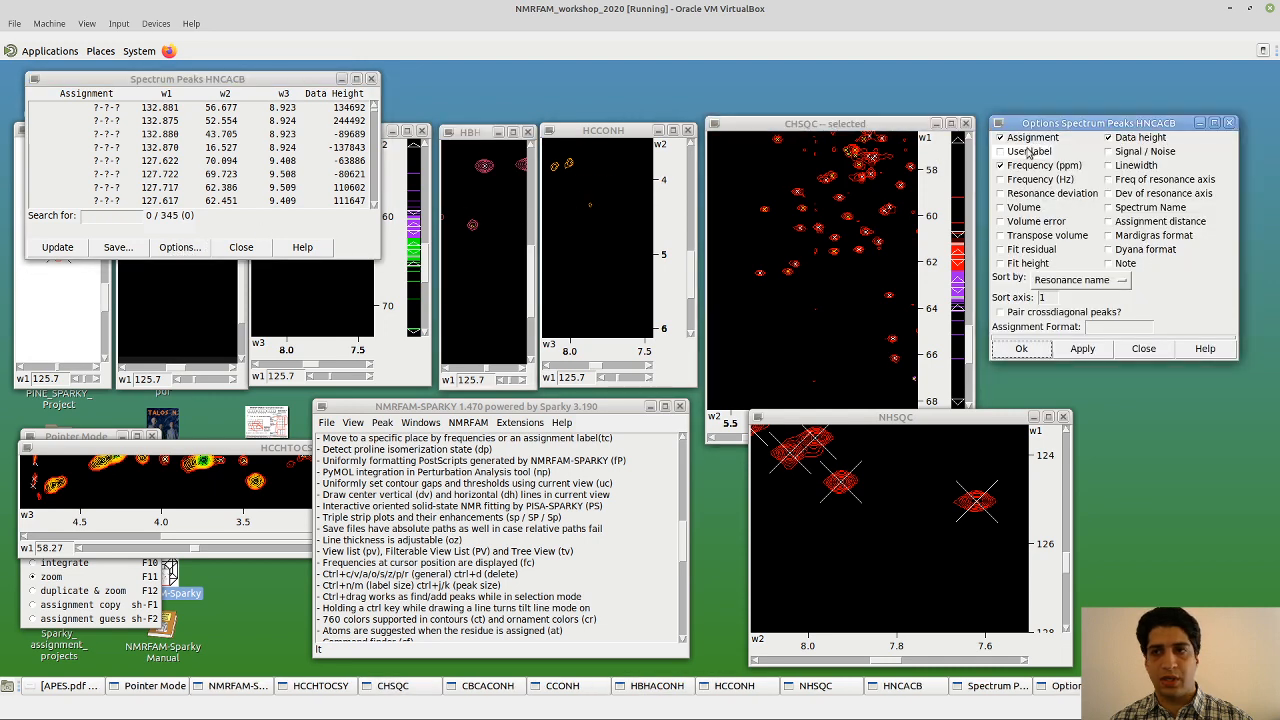
click(1078, 280)
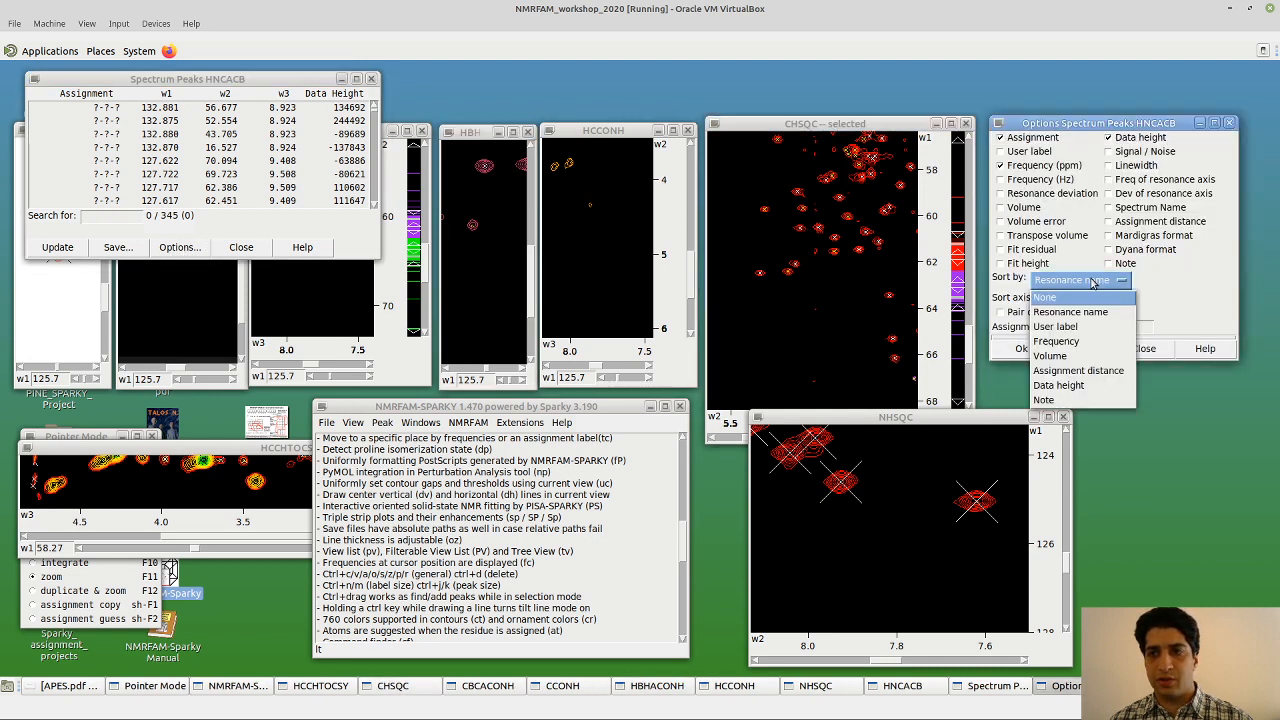
click(1078, 386)
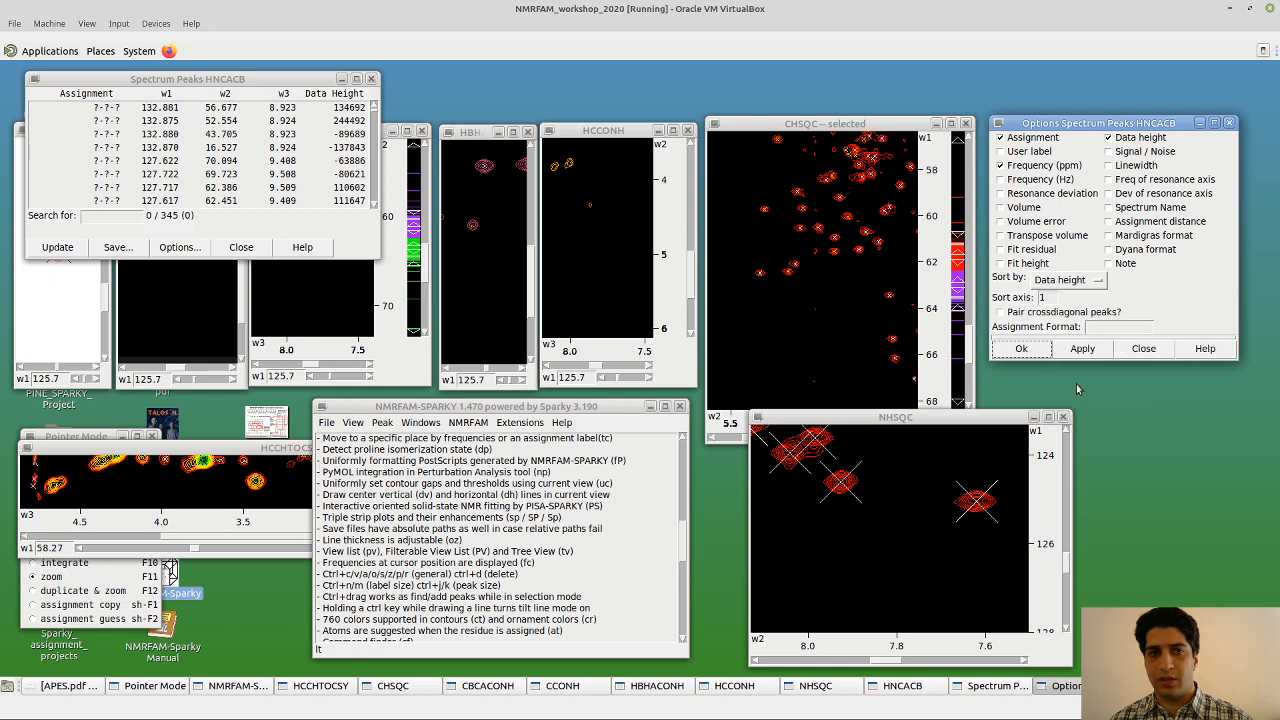
click(1037, 349)
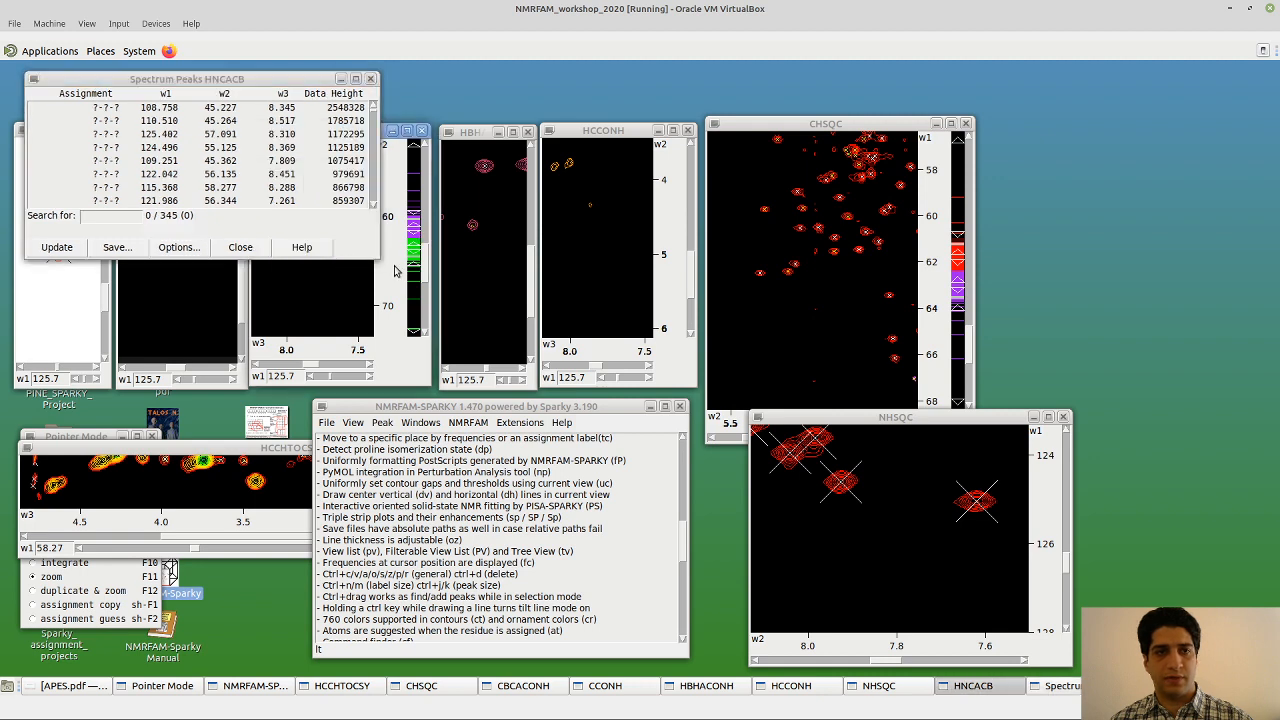
Enlarge the HNCACB peak list and examine its most negative entry and the rows where data heights change from positive to negative
drag(379, 261, 494, 376)
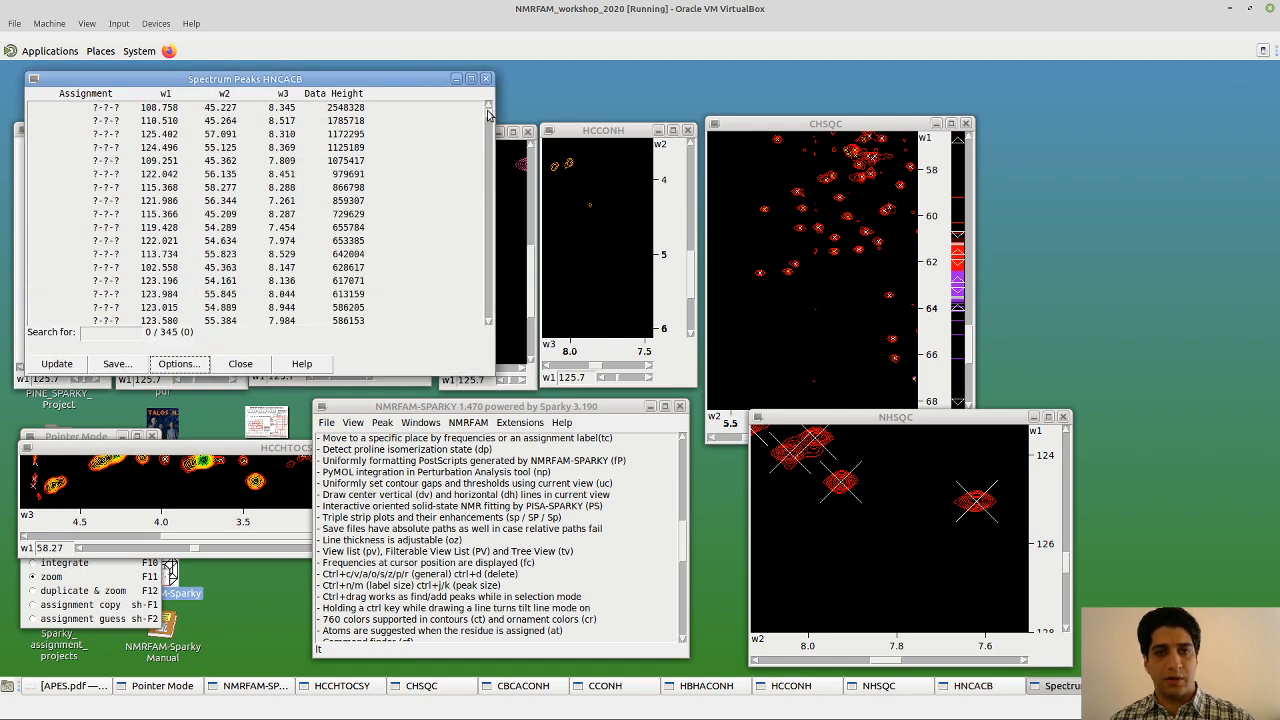
drag(489, 114, 478, 320)
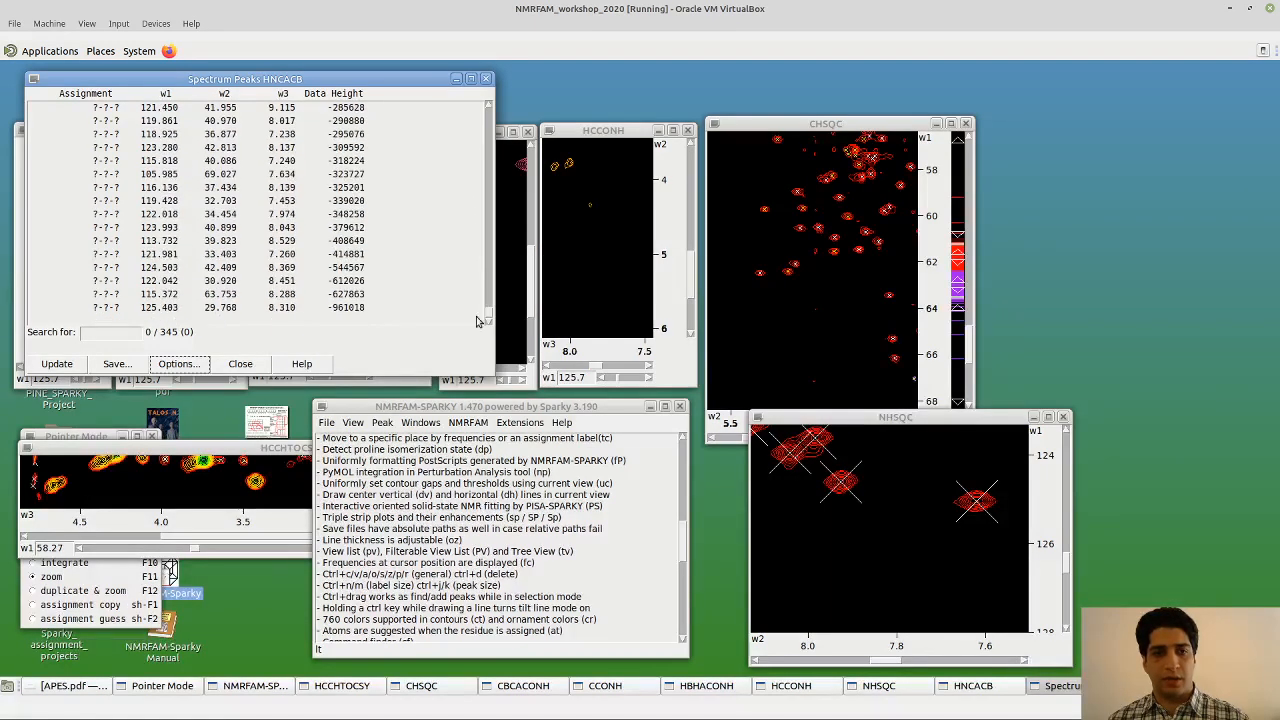
click(353, 308)
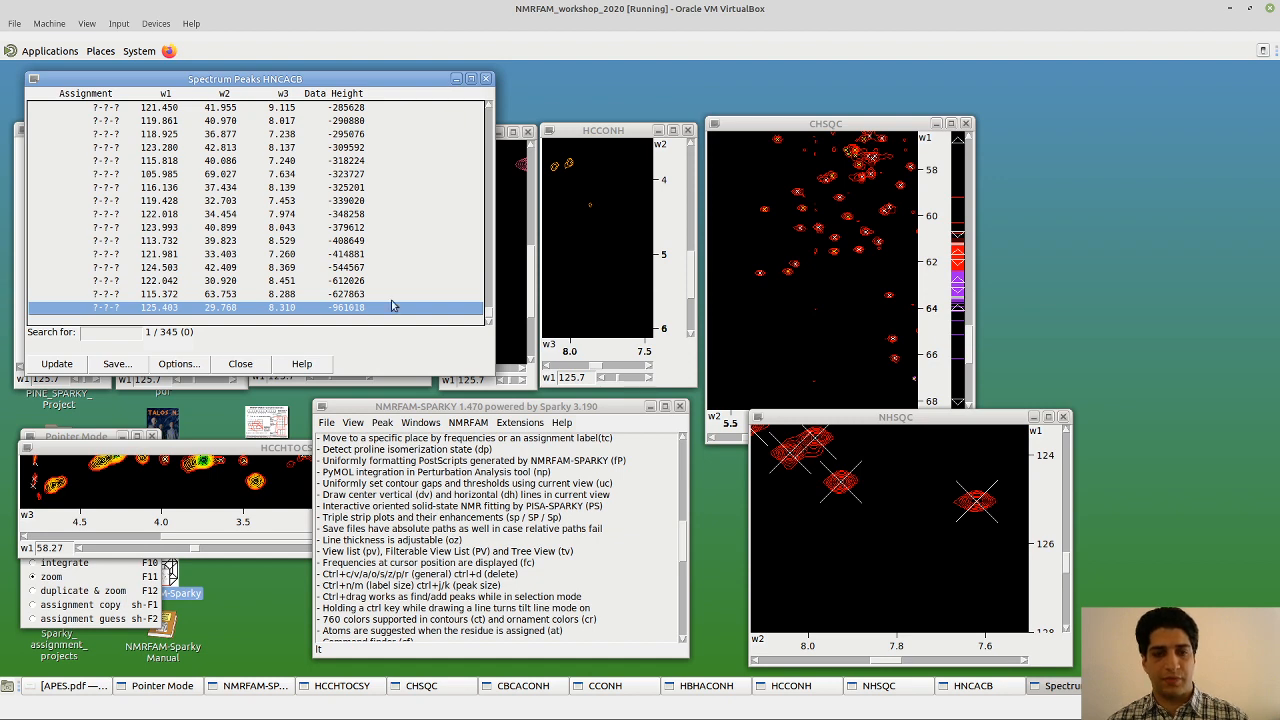
drag(490, 316, 475, 218)
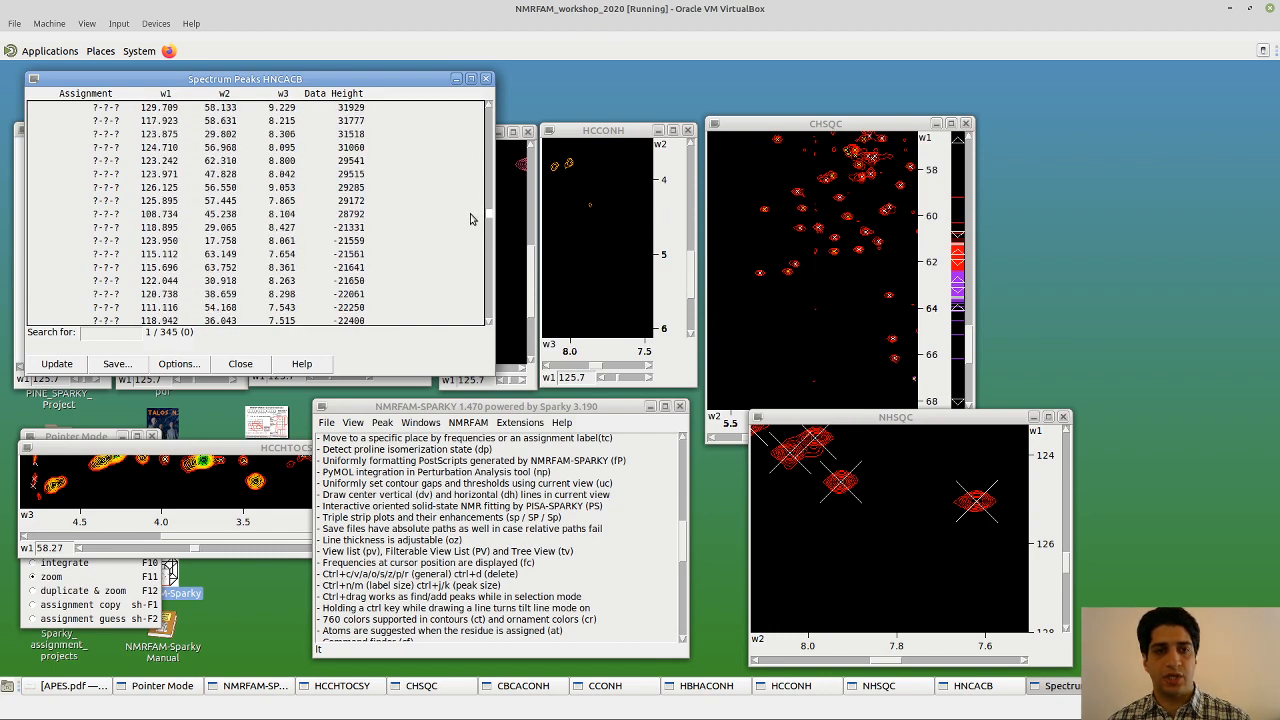
click(354, 216)
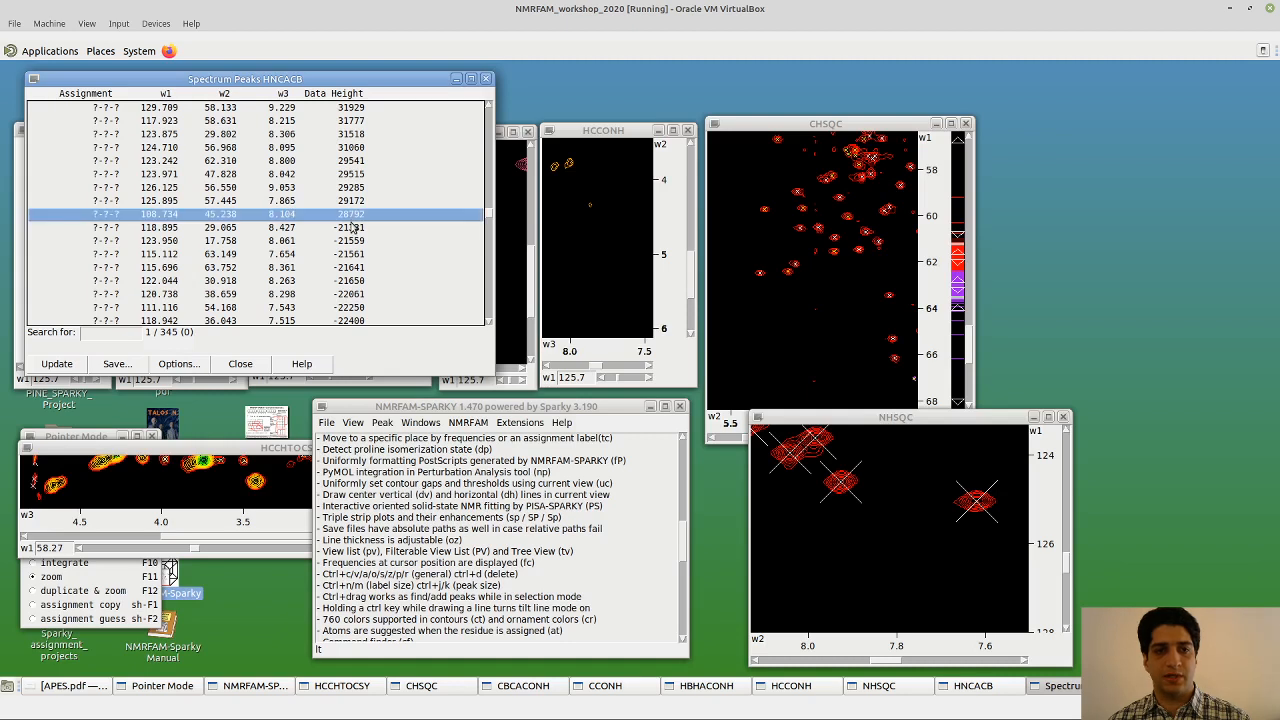
click(352, 228)
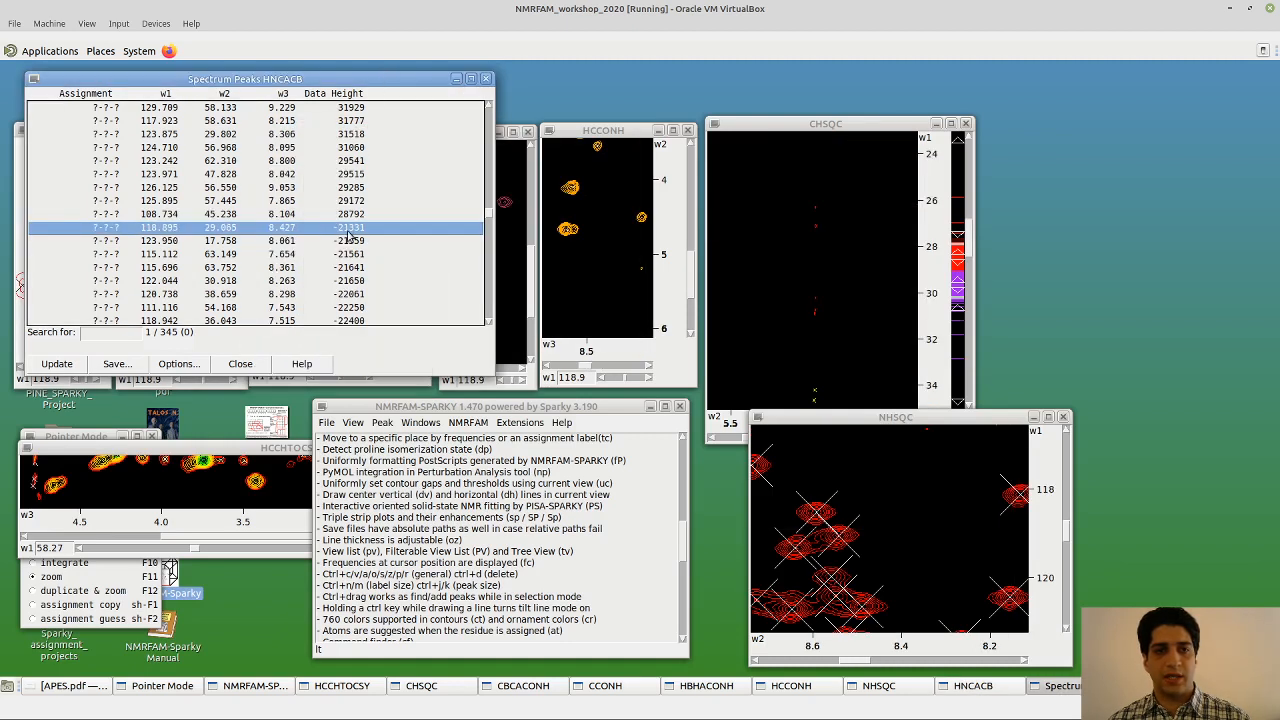
click(351, 243)
click(350, 229)
click(353, 215)
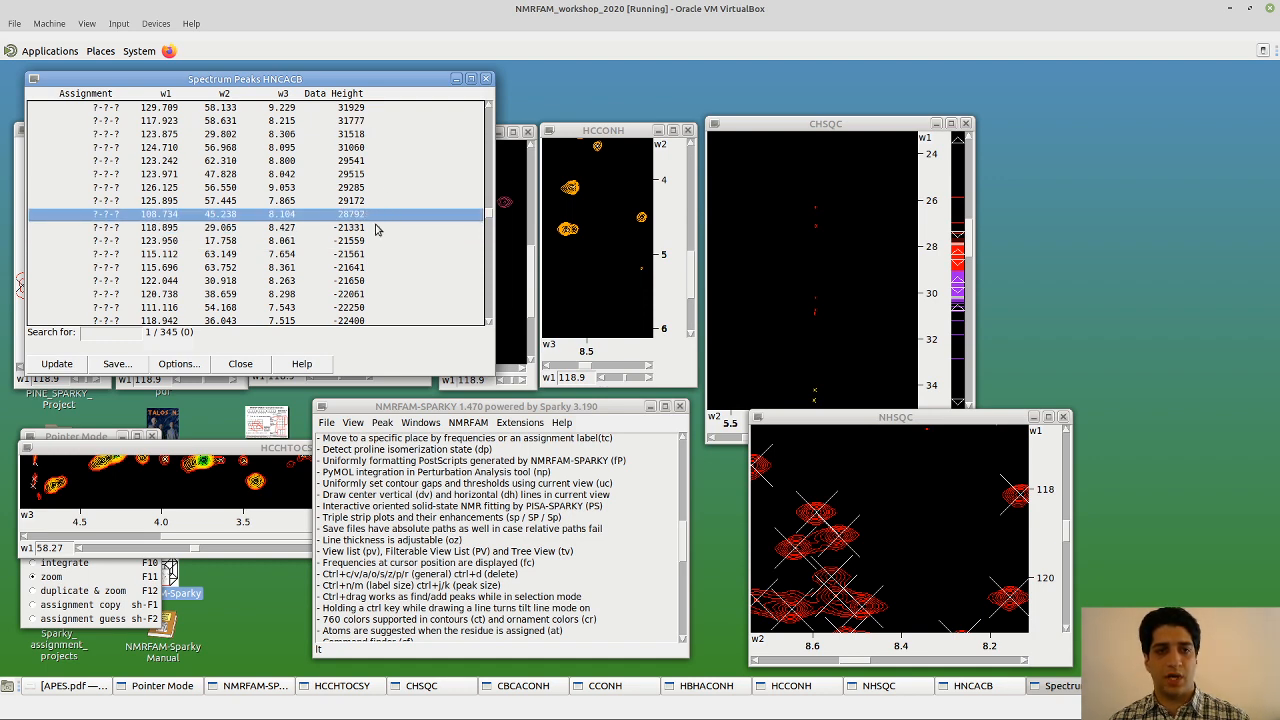
Locate and delete the weakest positive HNCACB peaks, at w1/w2 108.734/45.238 and 125.895/57.445
drag(379, 88, 866, 78)
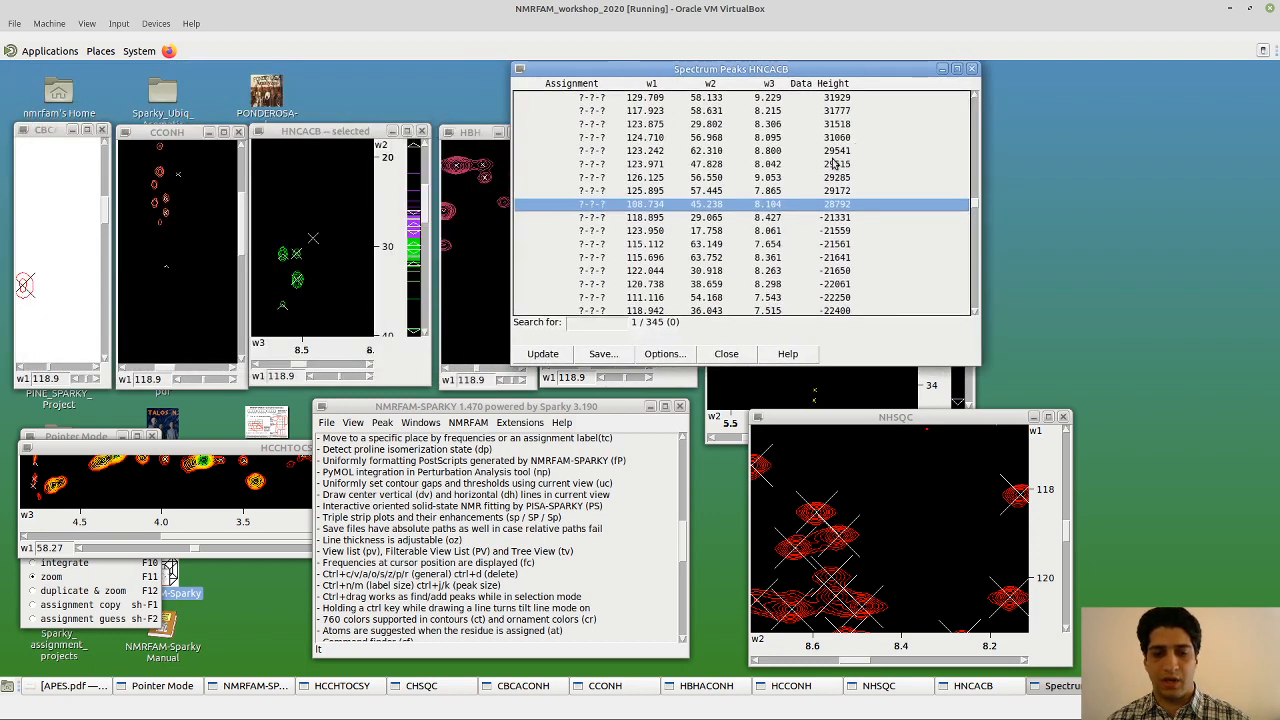
double_click(843, 205)
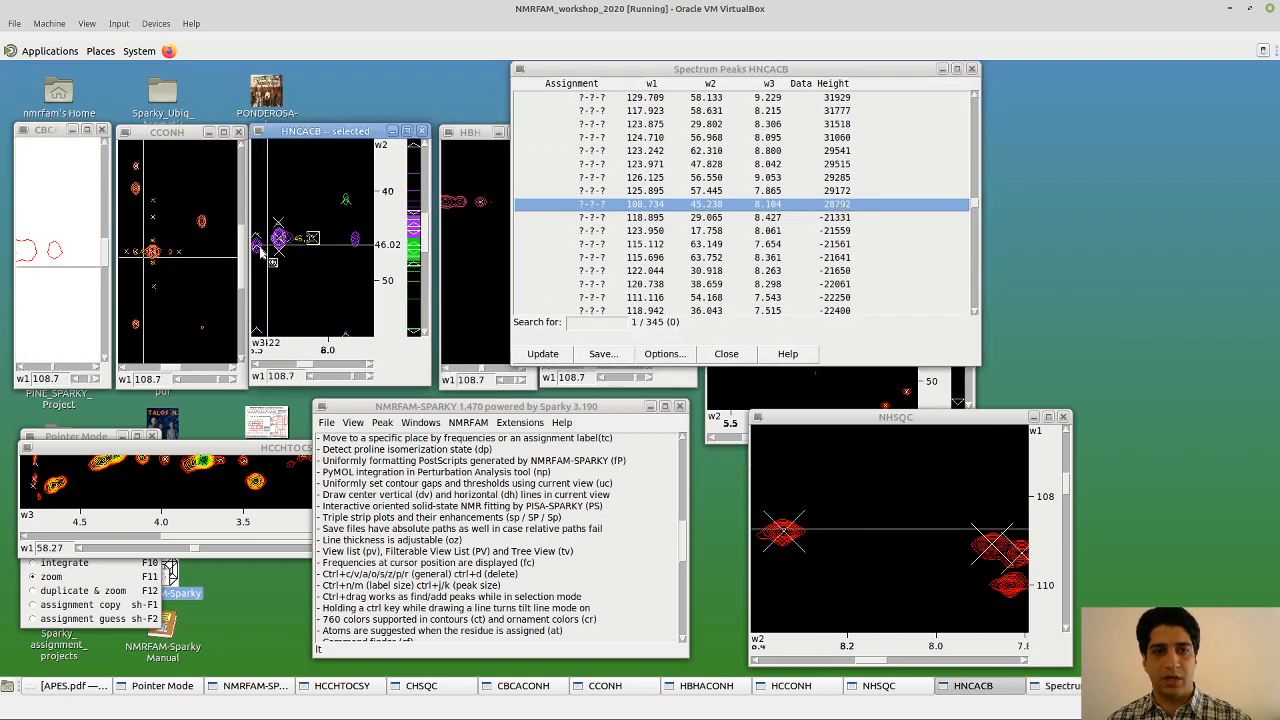
key(ctrl+d)
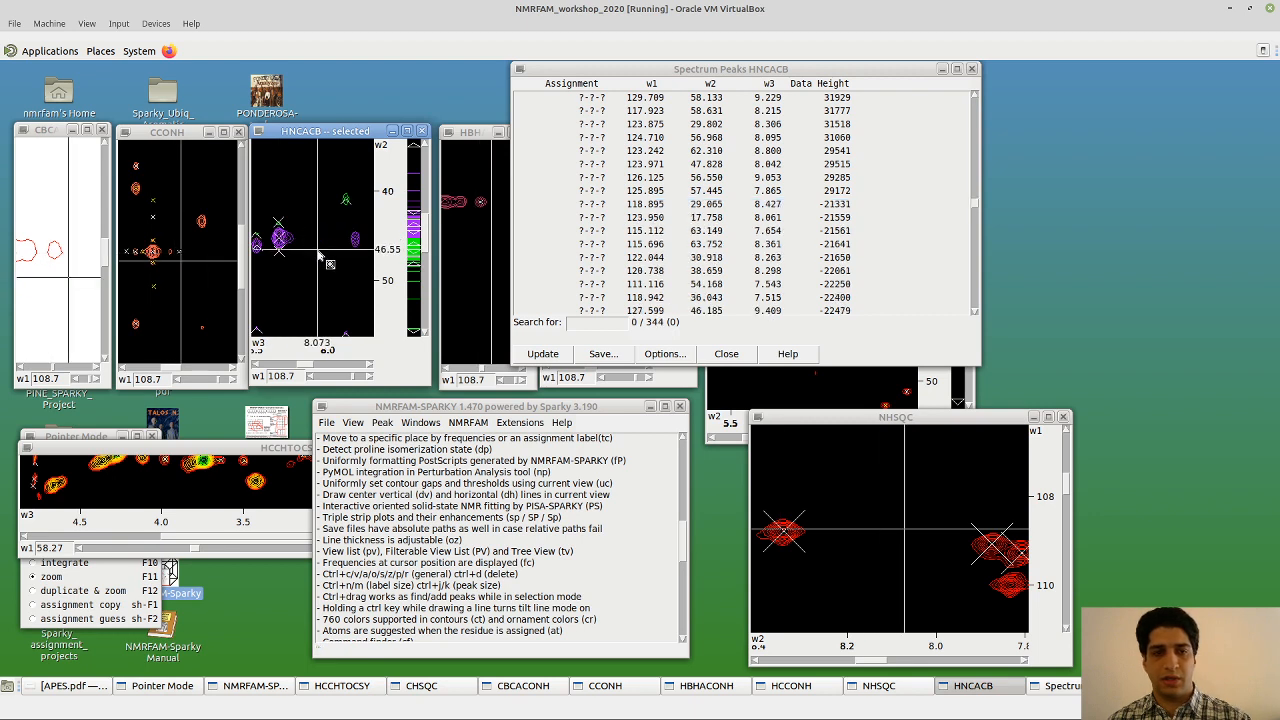
double_click(845, 192)
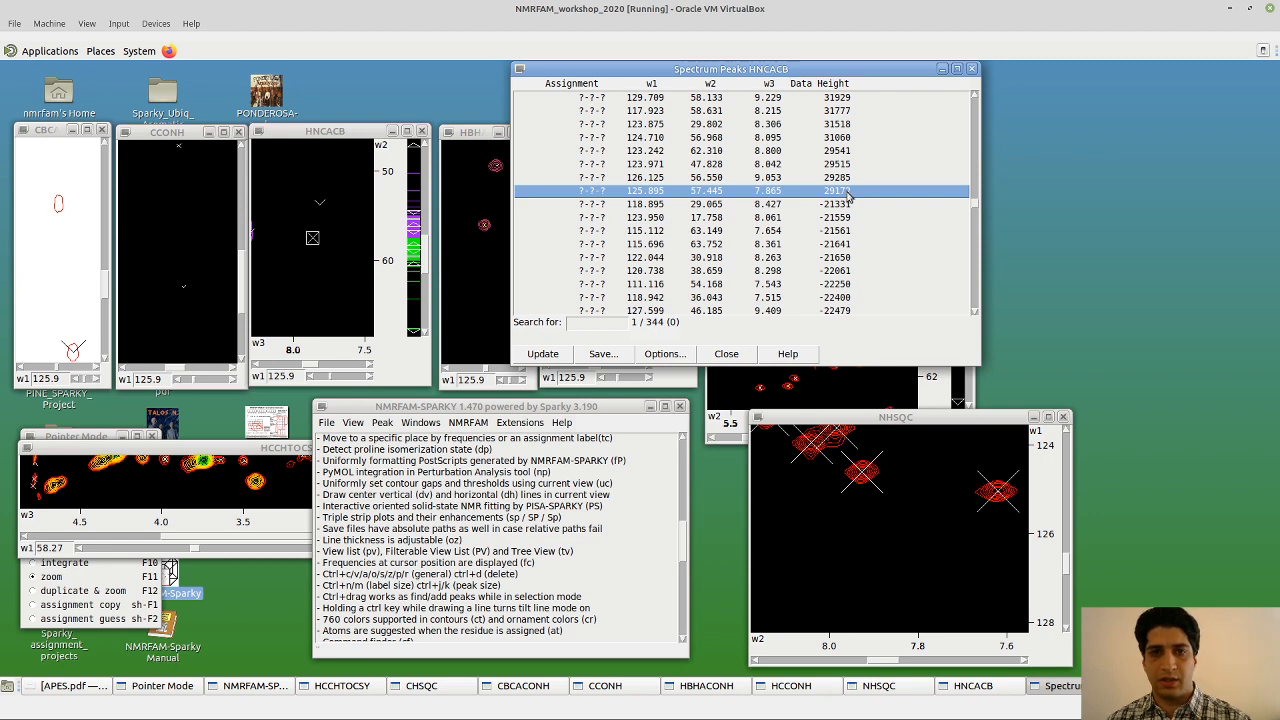
key(ctrl+d)
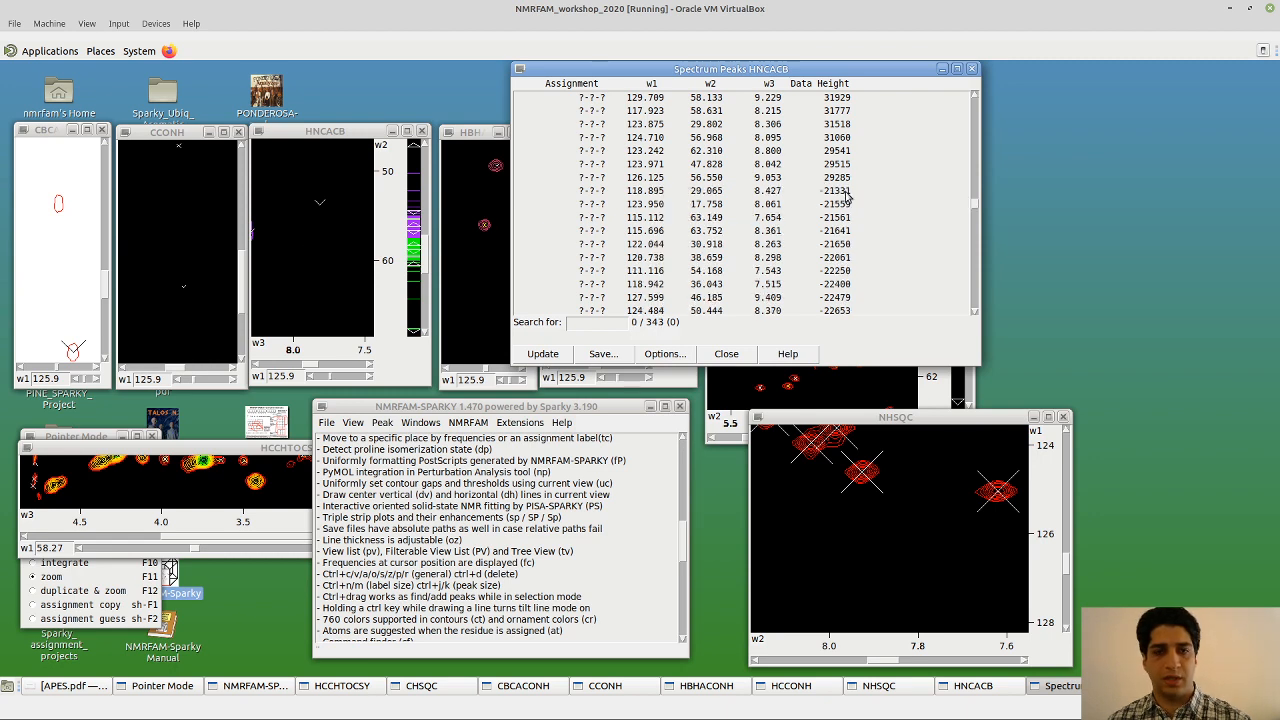
Examine further positive HNCACB peaks in order of increasing height, from w1/w2 126.125/56.550 up to 124.587/61.011, to judge whether they are real
double_click(845, 179)
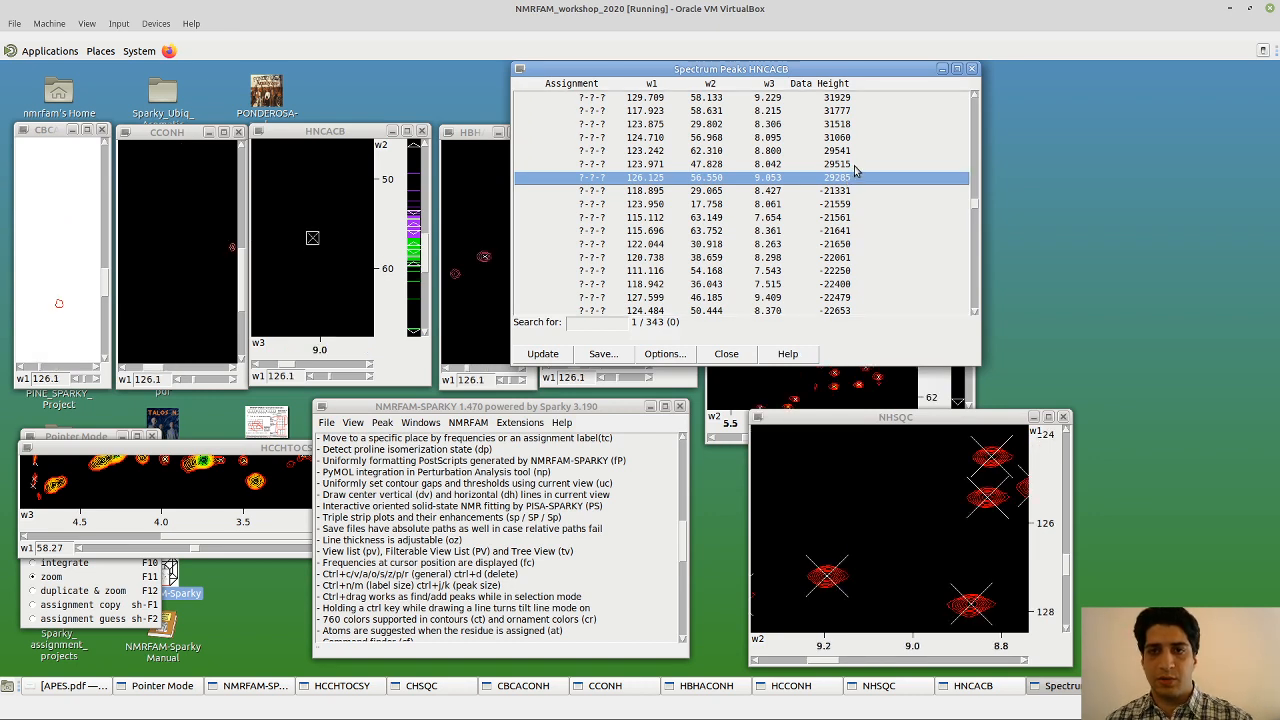
double_click(853, 165)
double_click(853, 150)
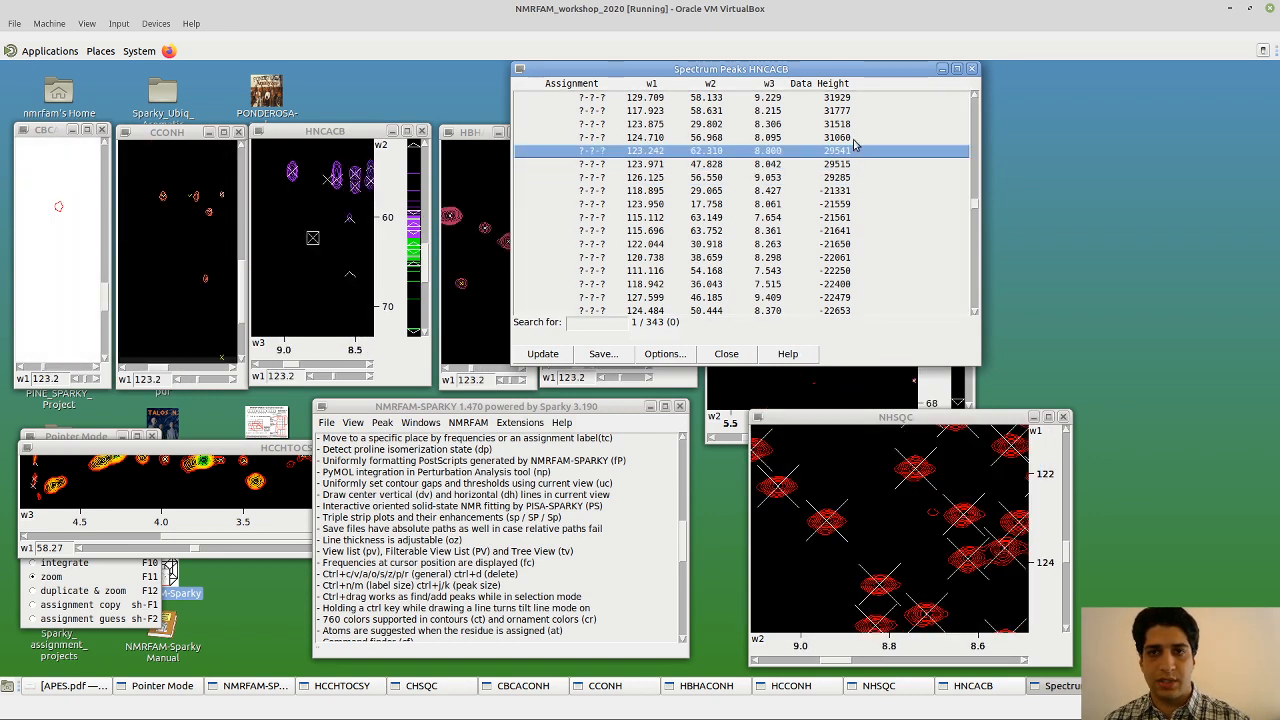
double_click(853, 139)
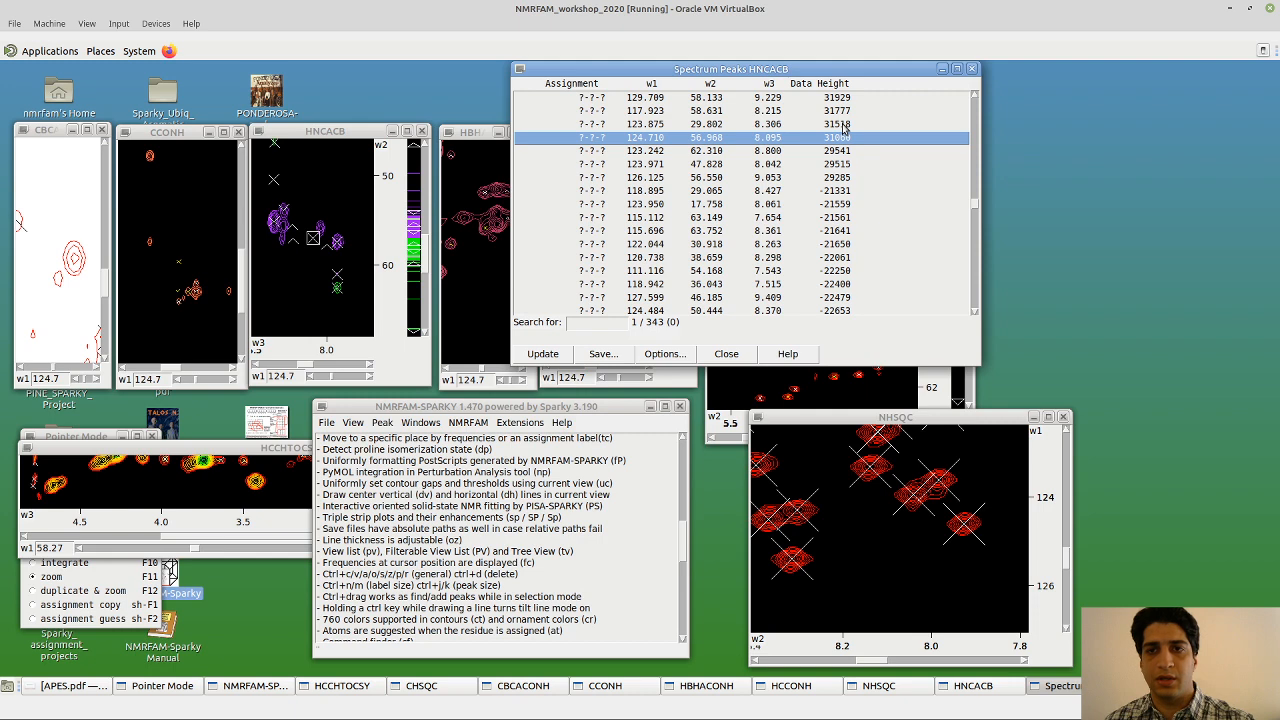
double_click(843, 124)
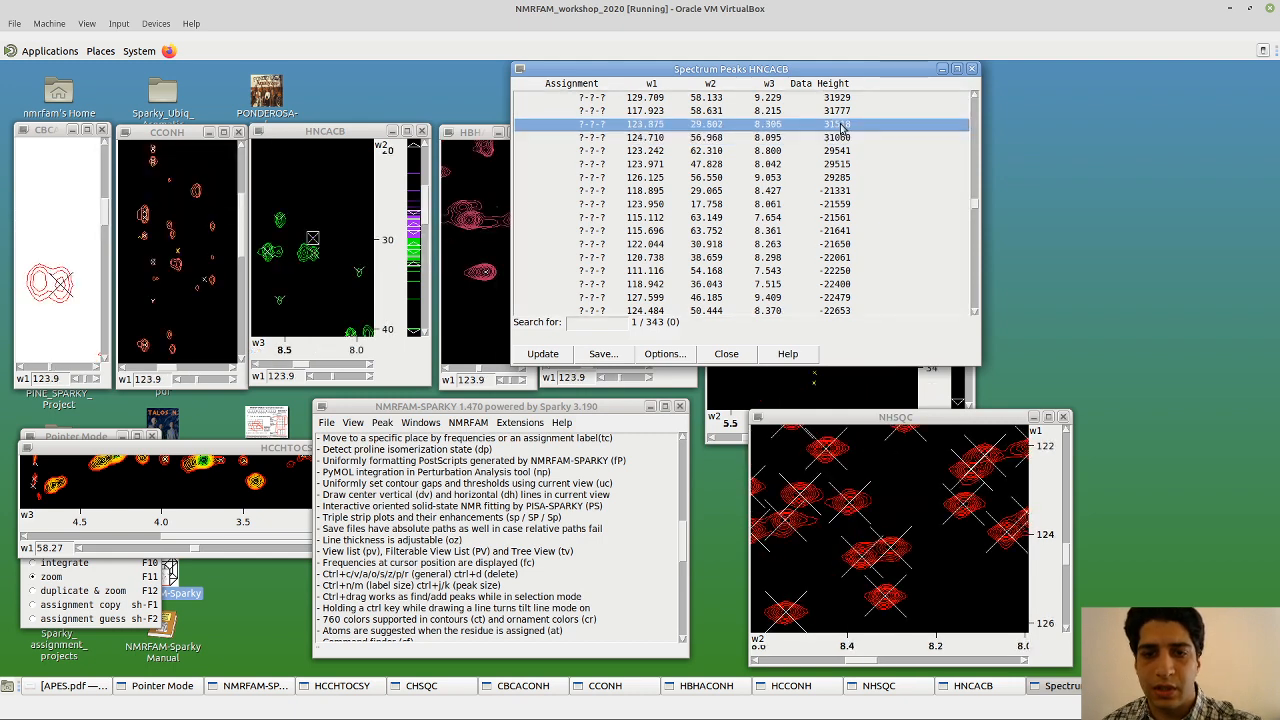
scroll(843, 126, up, 5)
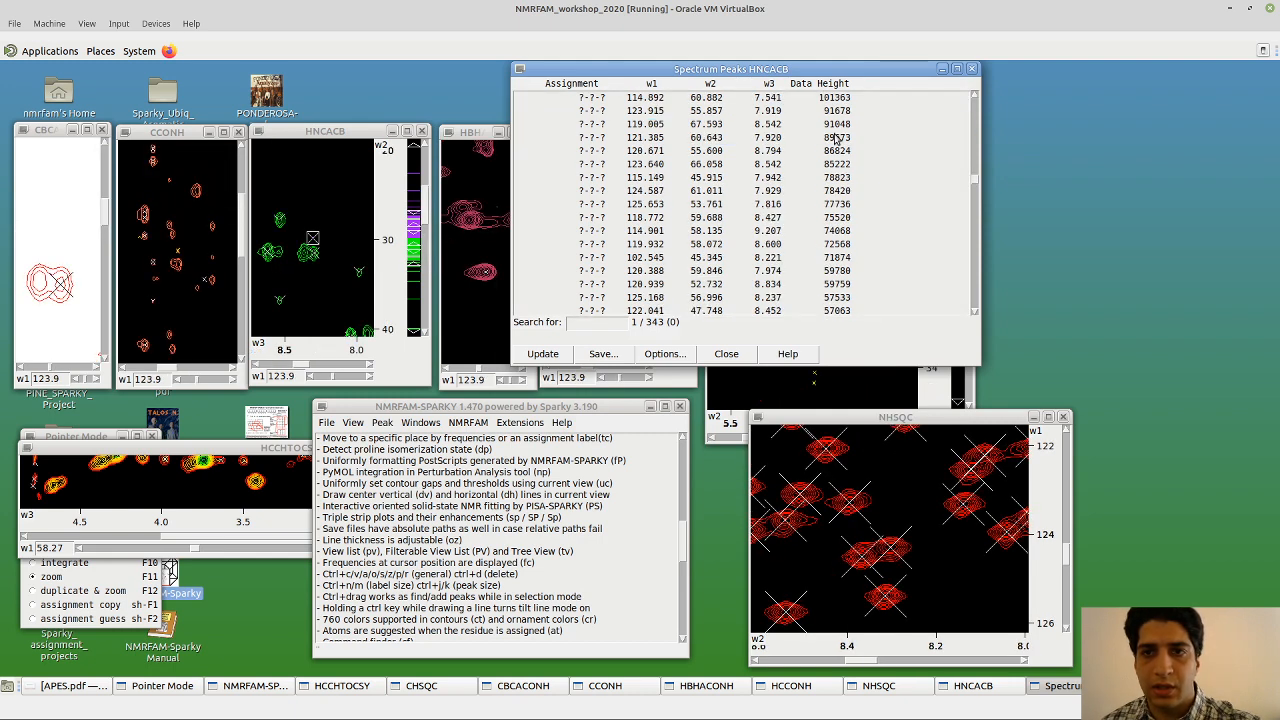
double_click(843, 258)
double_click(840, 243)
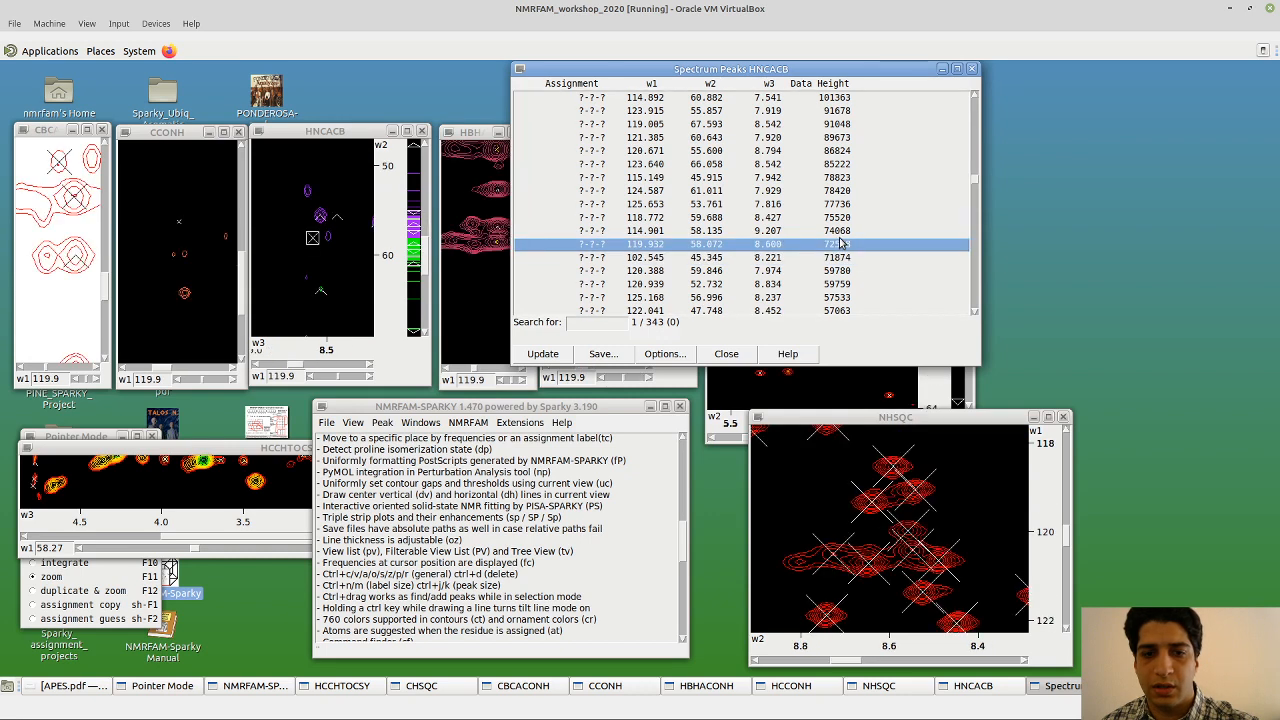
double_click(840, 231)
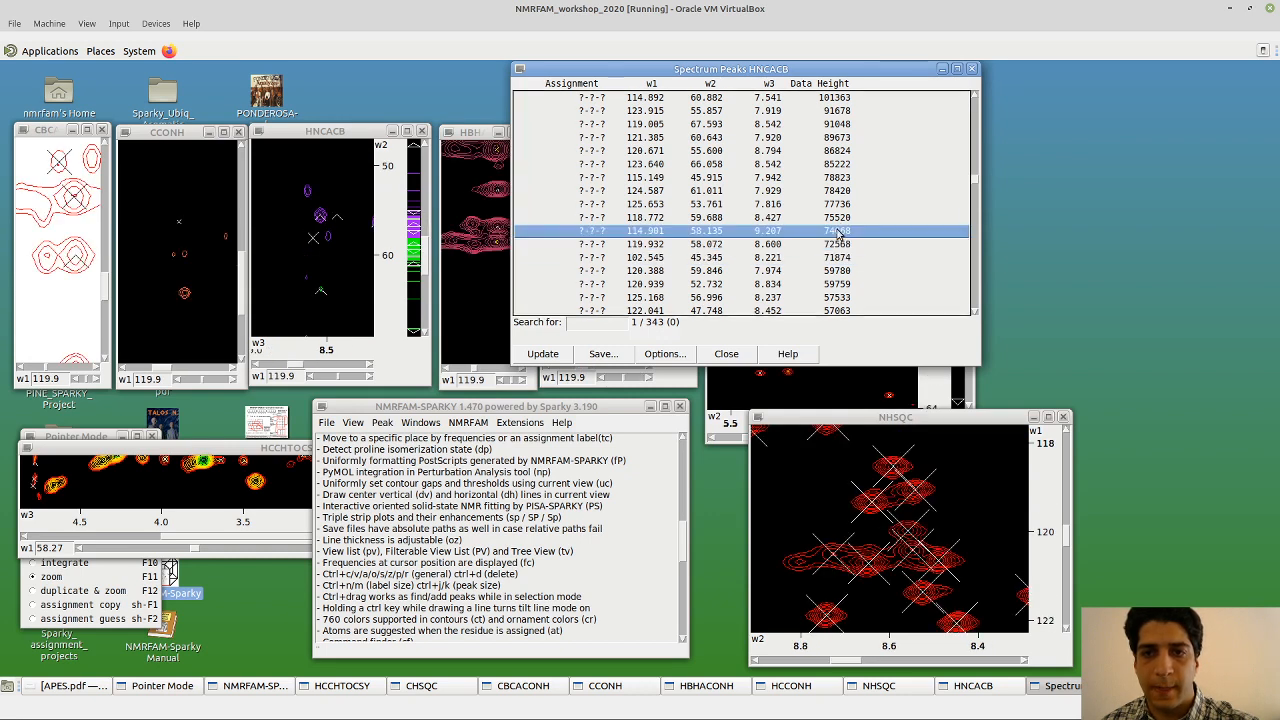
double_click(840, 218)
double_click(840, 204)
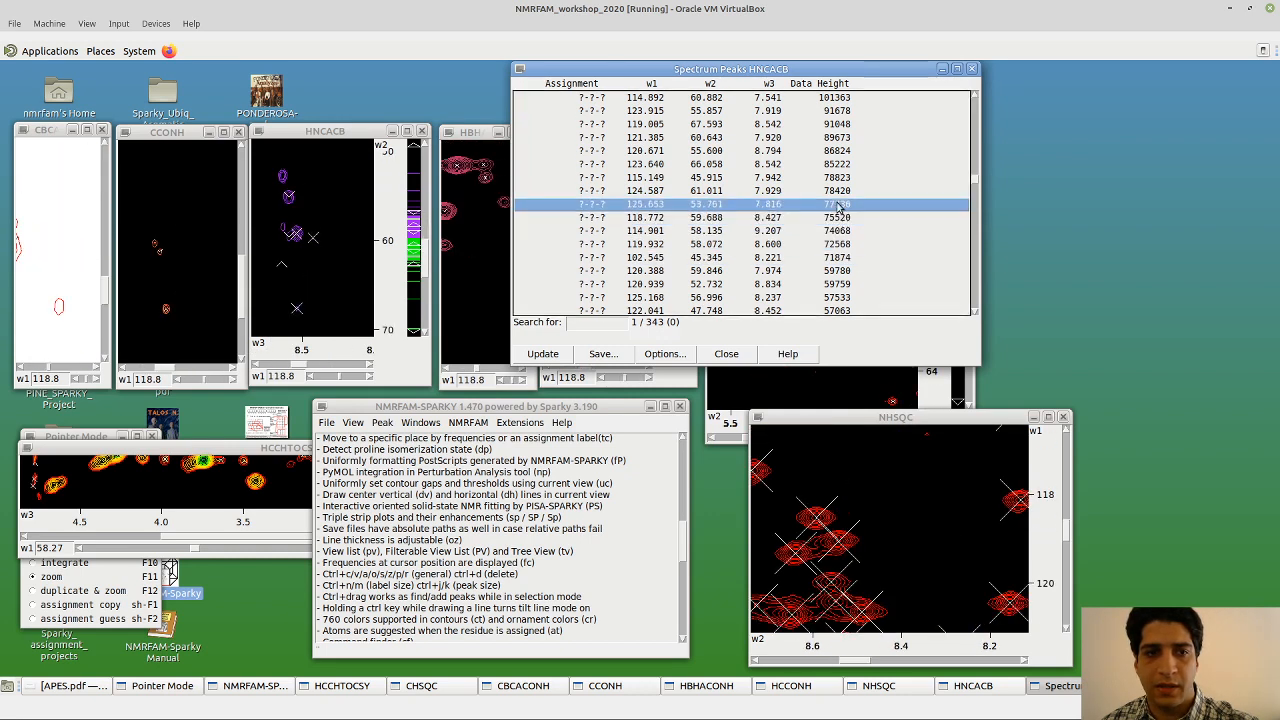
double_click(840, 191)
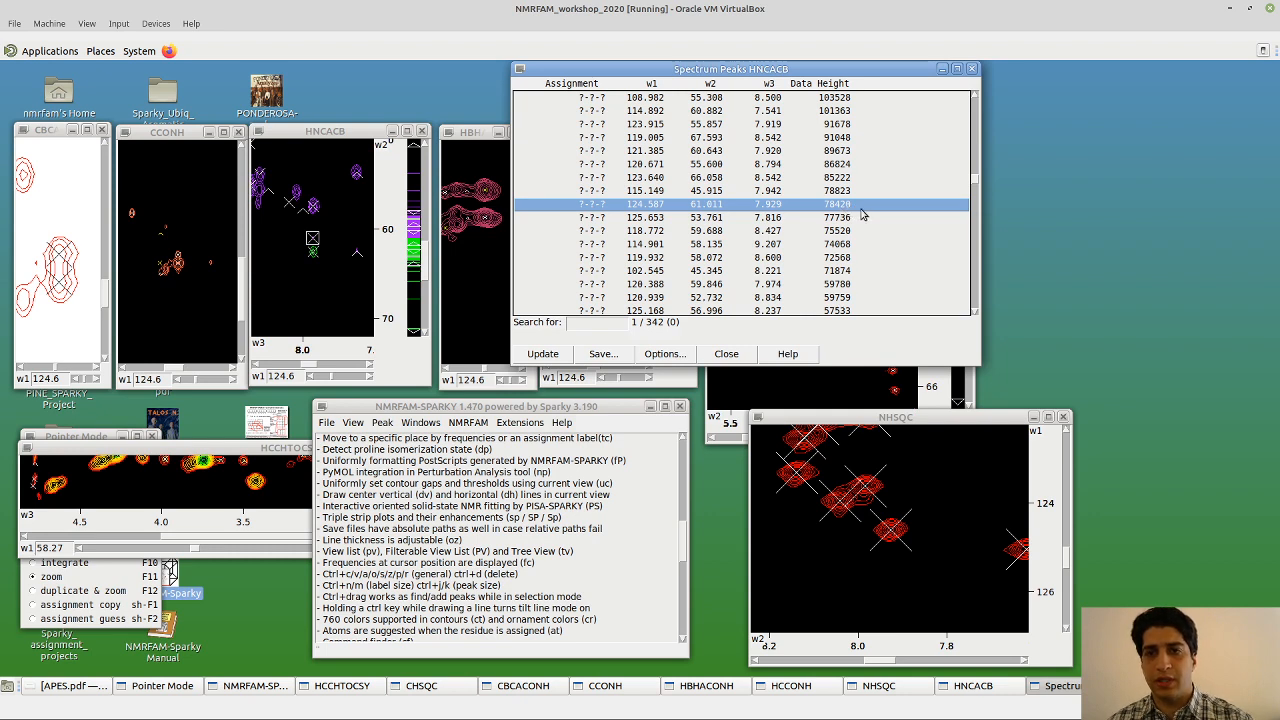
Select all HNCACB peaks of the same sign that are smaller than the peak at w1/w2 124.587/61.011
scroll(856, 230, down, 10)
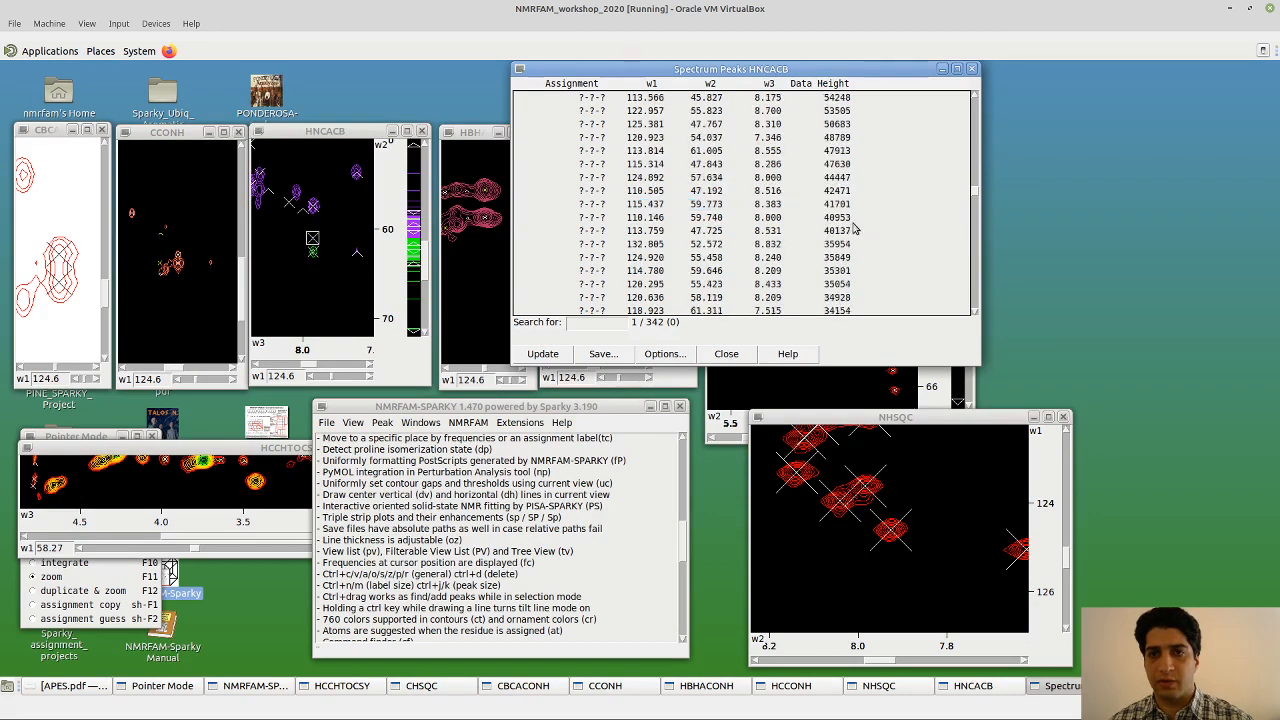
scroll(856, 225, up, 9)
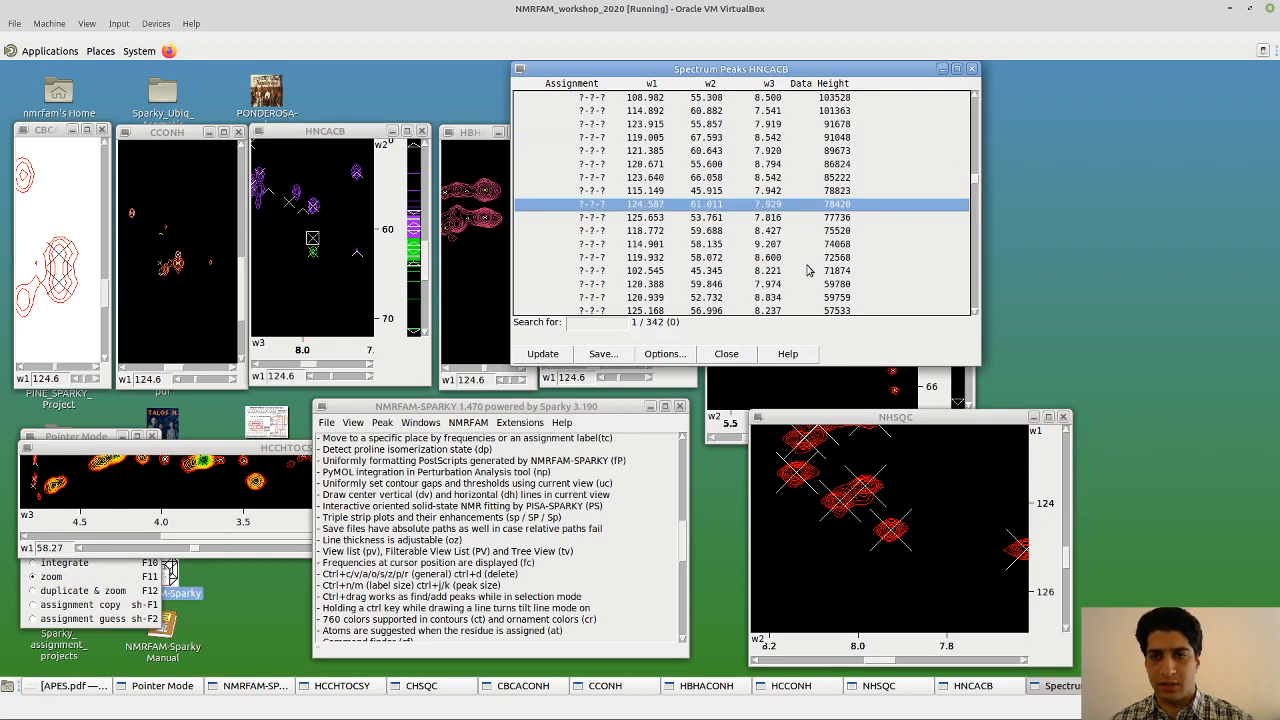
double_click(815, 208)
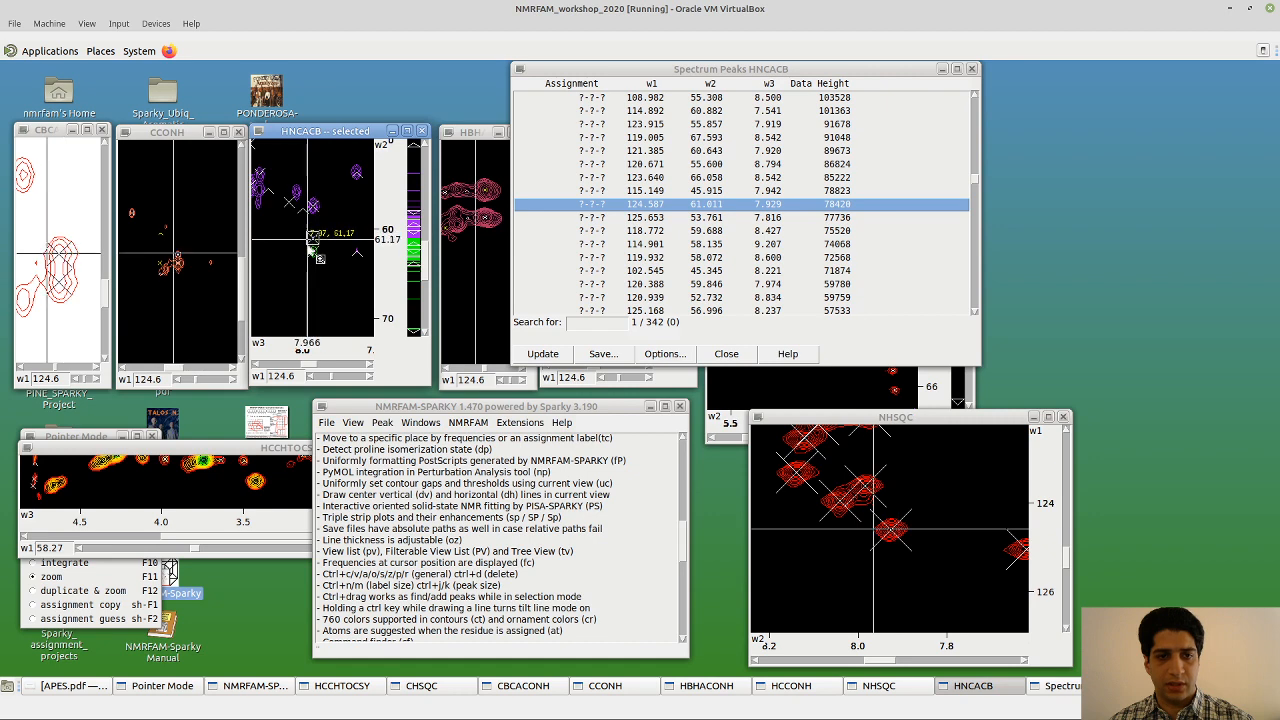
click(517, 427)
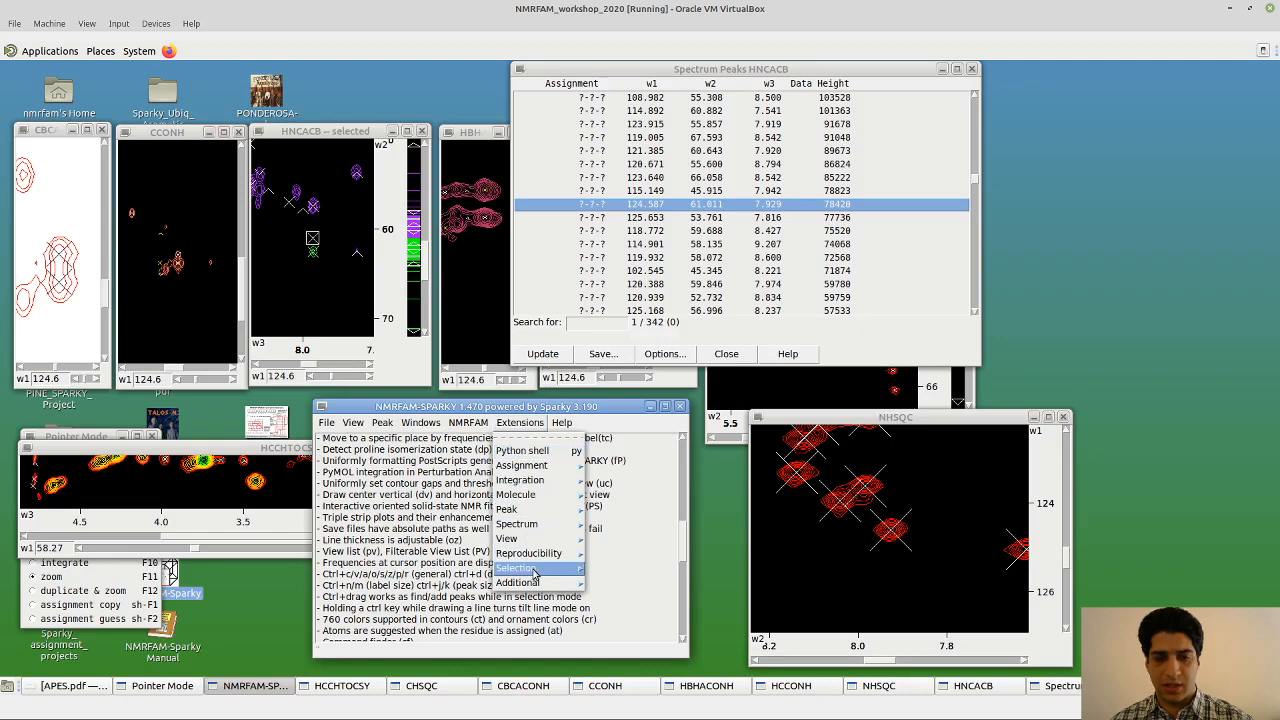
mouse_move(535, 573)
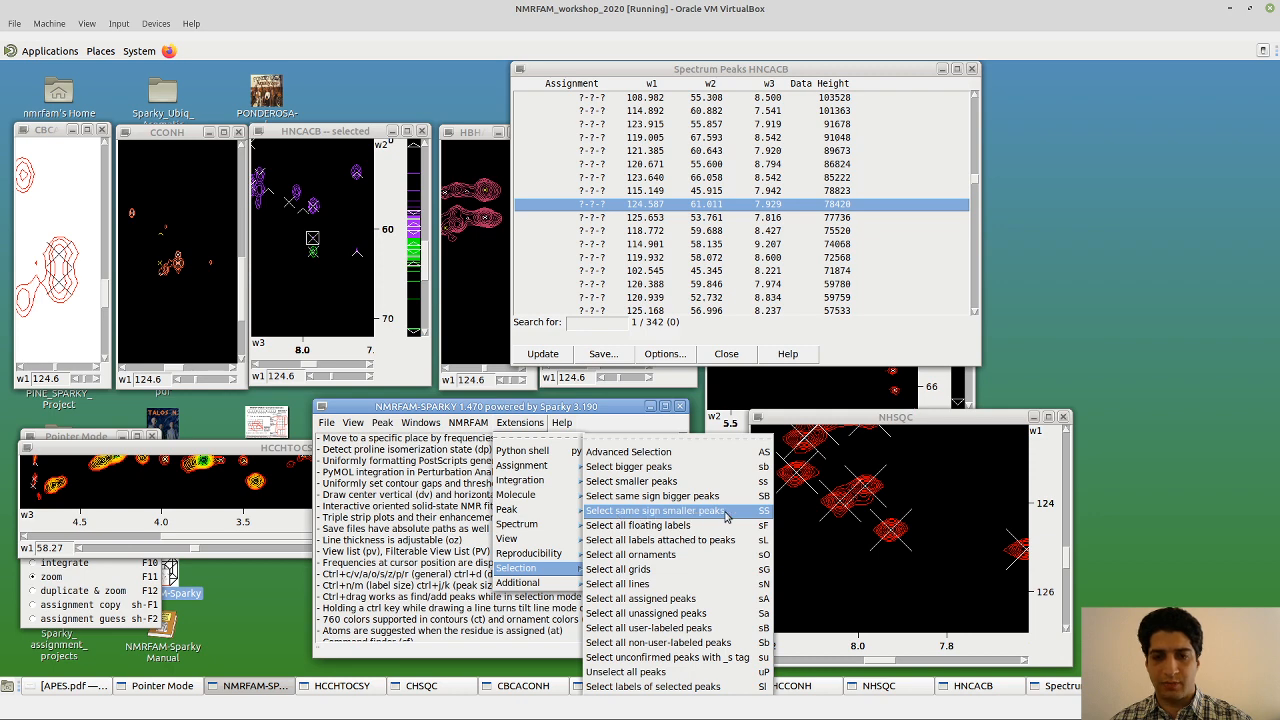
click(727, 515)
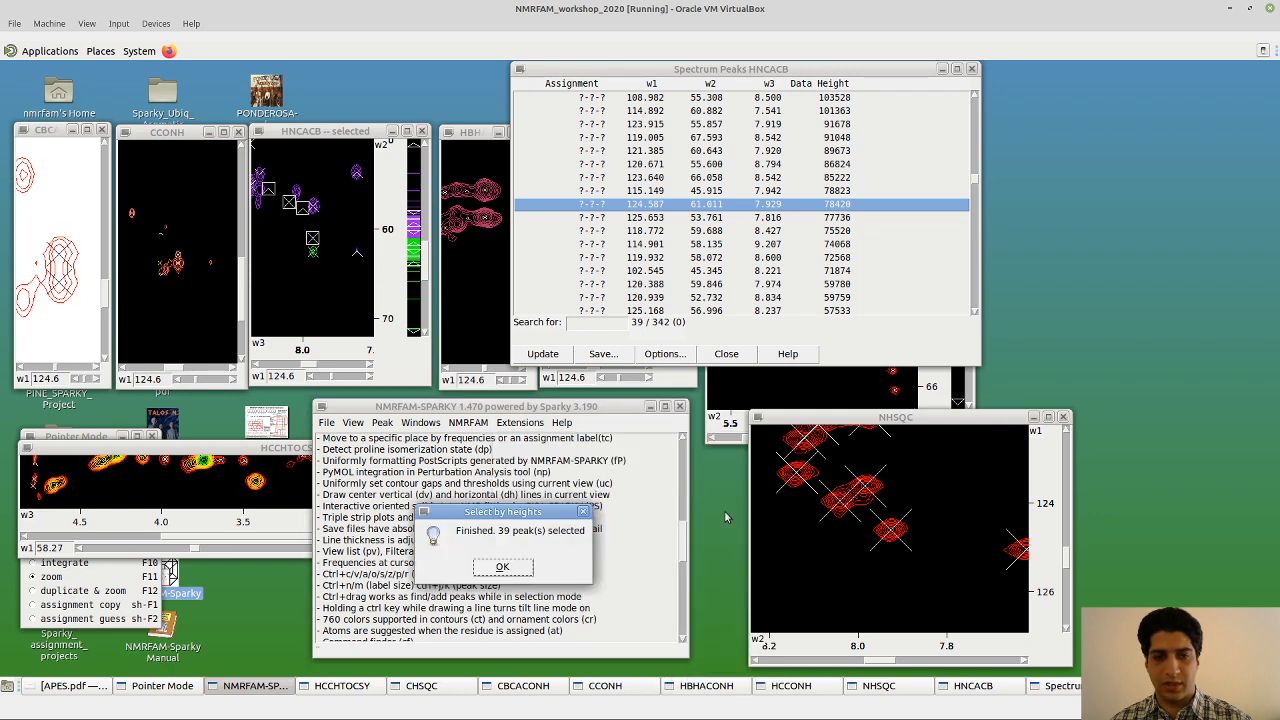
click(515, 569)
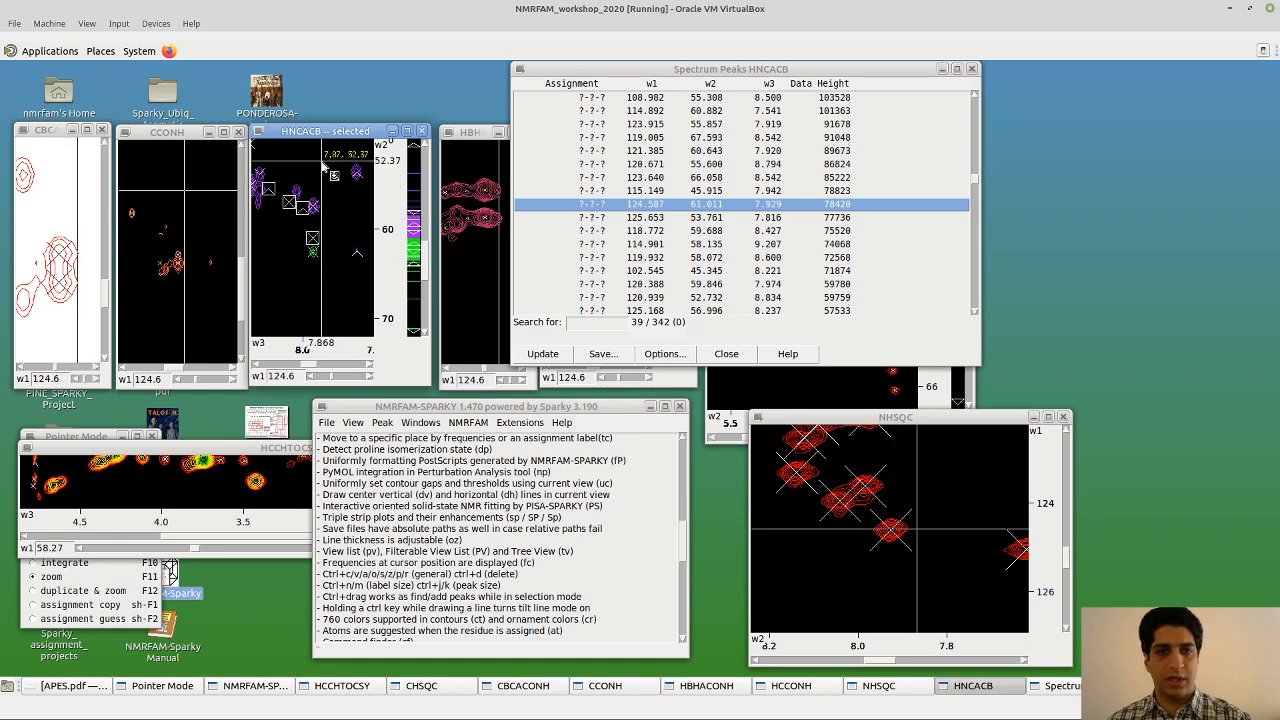
Delete the selected same-sign smaller HNCACB peaks, plus the weakest negative peaks at w1/w2 118.895/29.065 and 123.950/17.758
key(Delete)
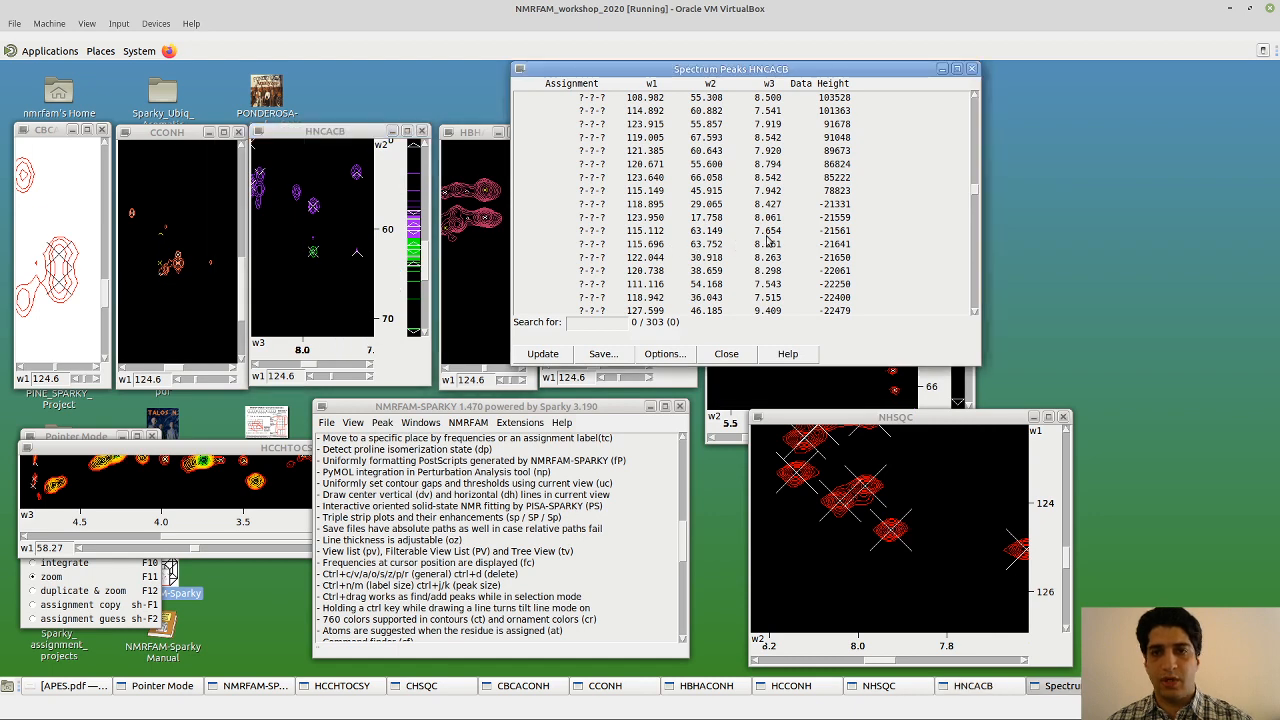
click(840, 206)
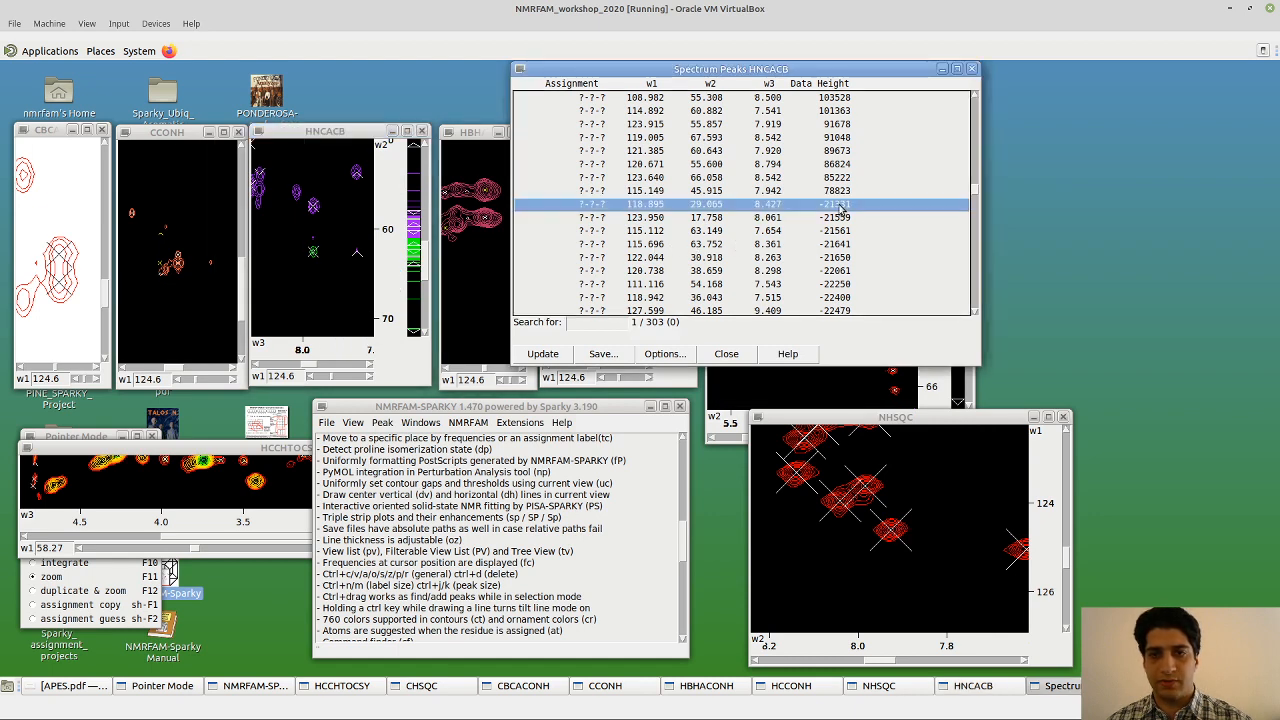
double_click(840, 206)
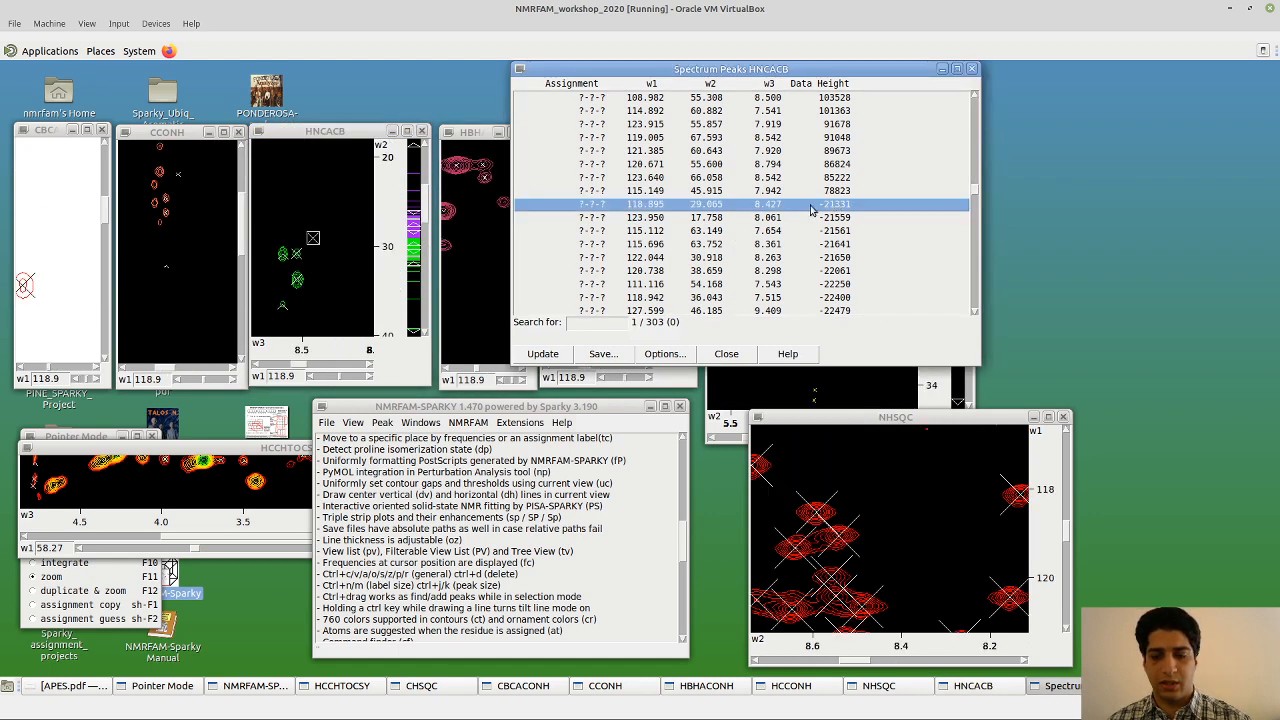
key(Delete)
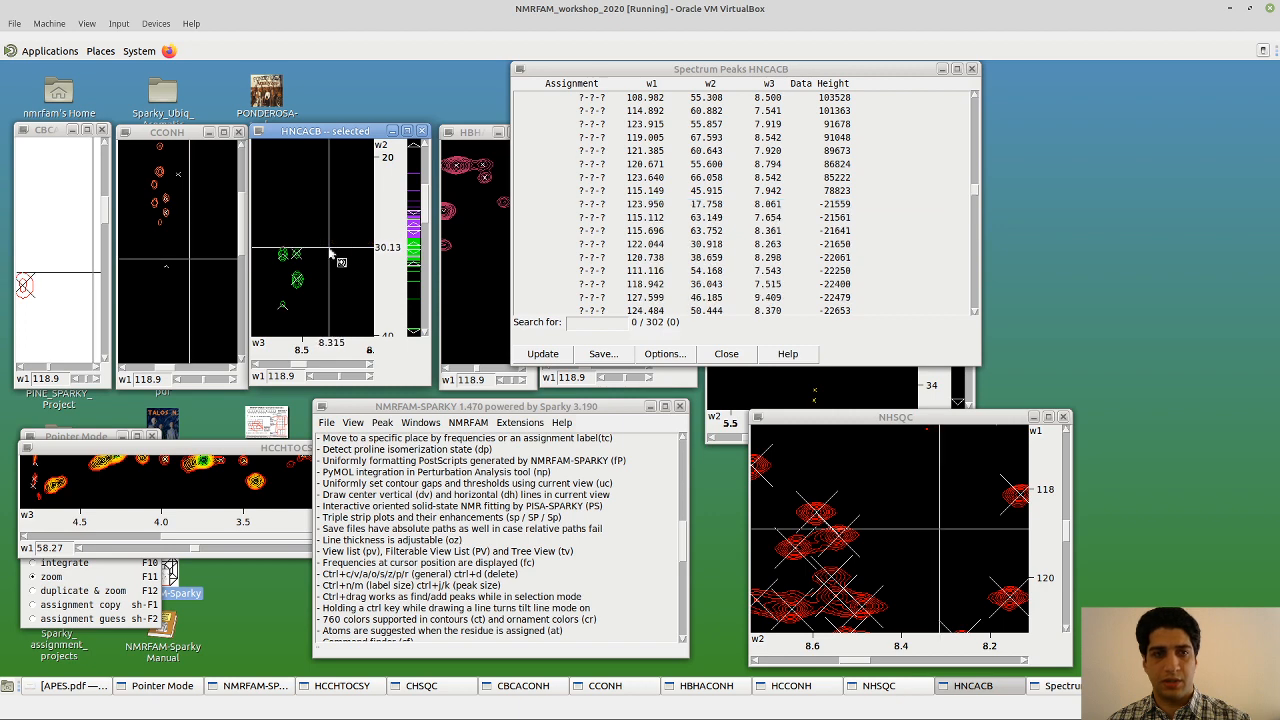
double_click(838, 206)
key(Delete)
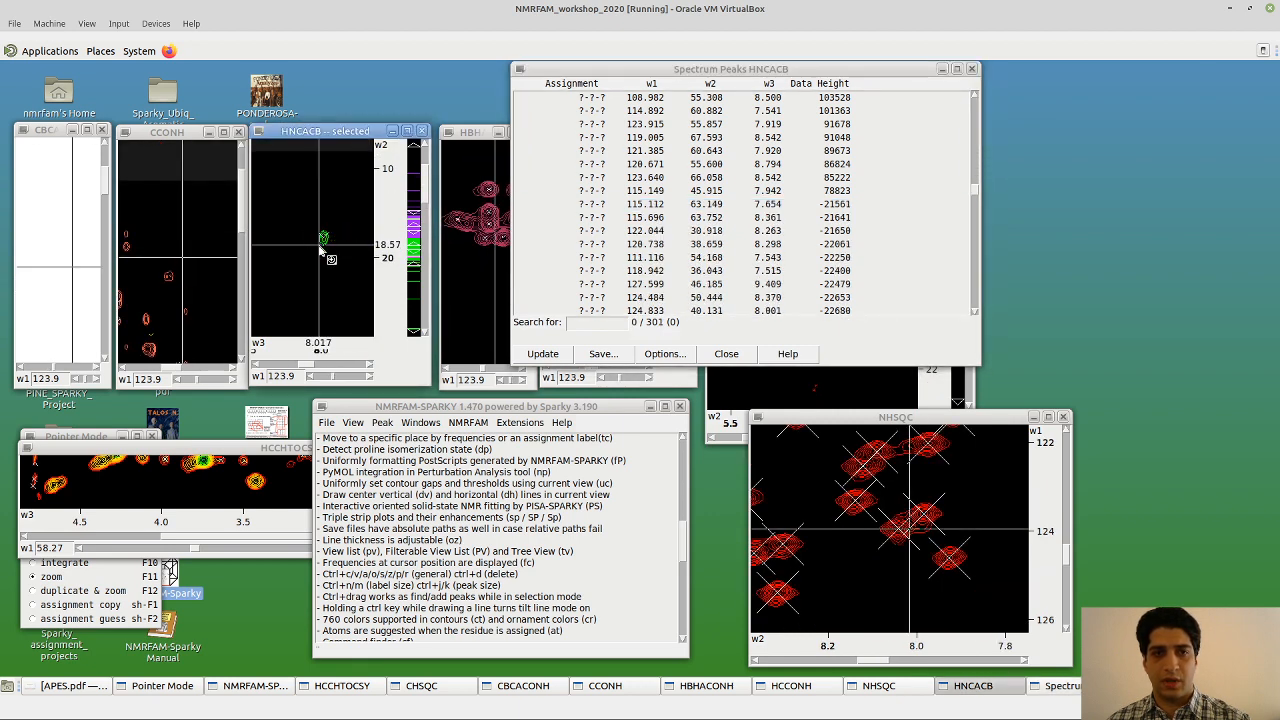
Examine the weakest negative HNCACB peaks in the spectrum, from w1/w2 115.112/63.149 to 124.484/50.444, to judge whether they are real
double_click(833, 206)
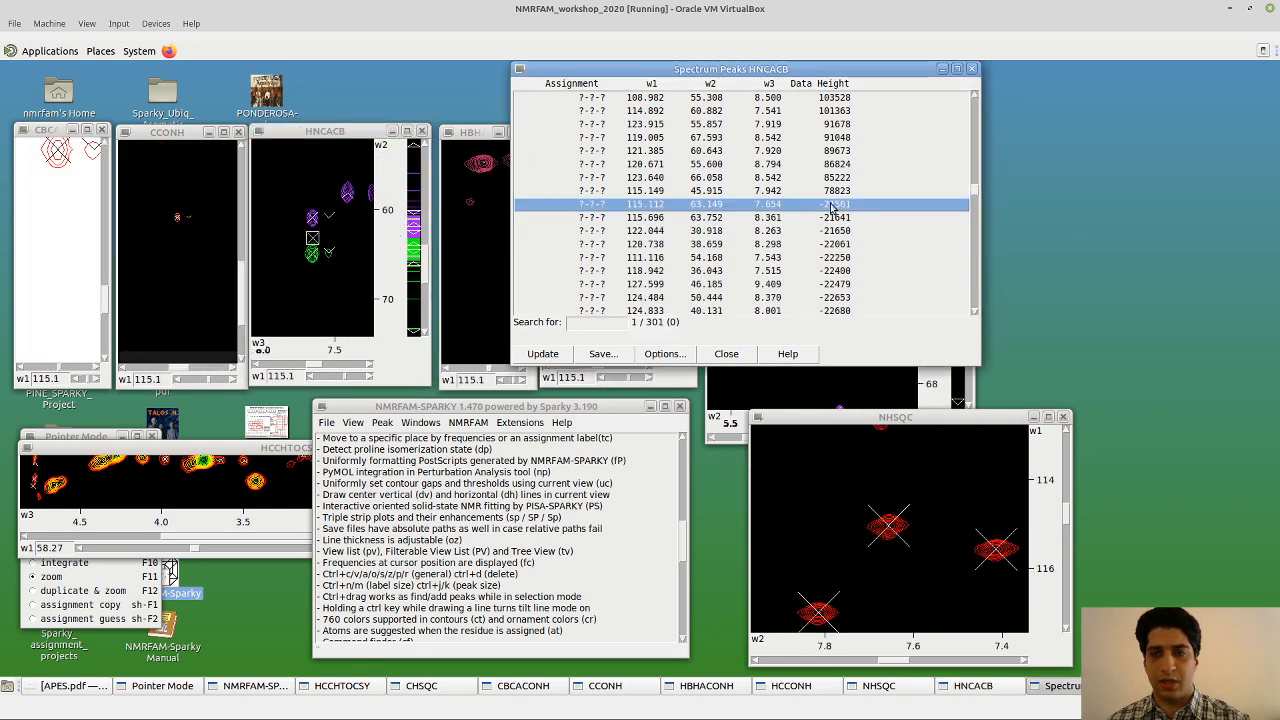
double_click(842, 244)
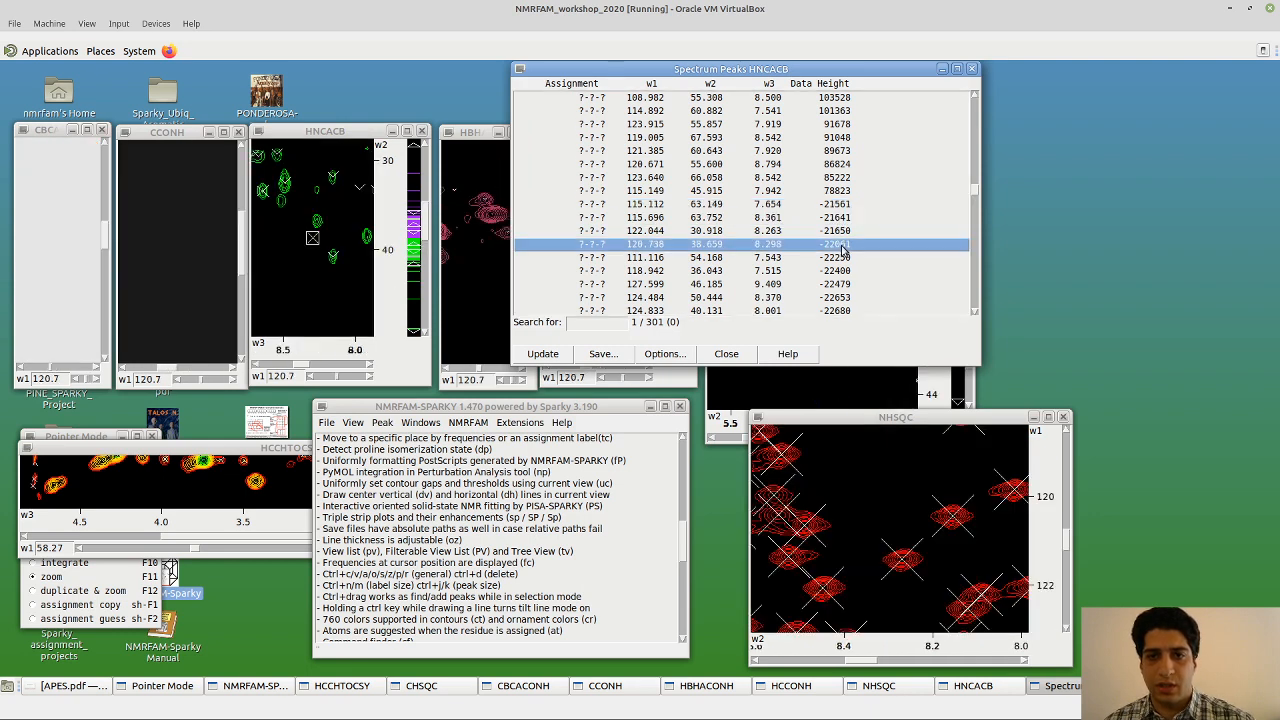
double_click(845, 271)
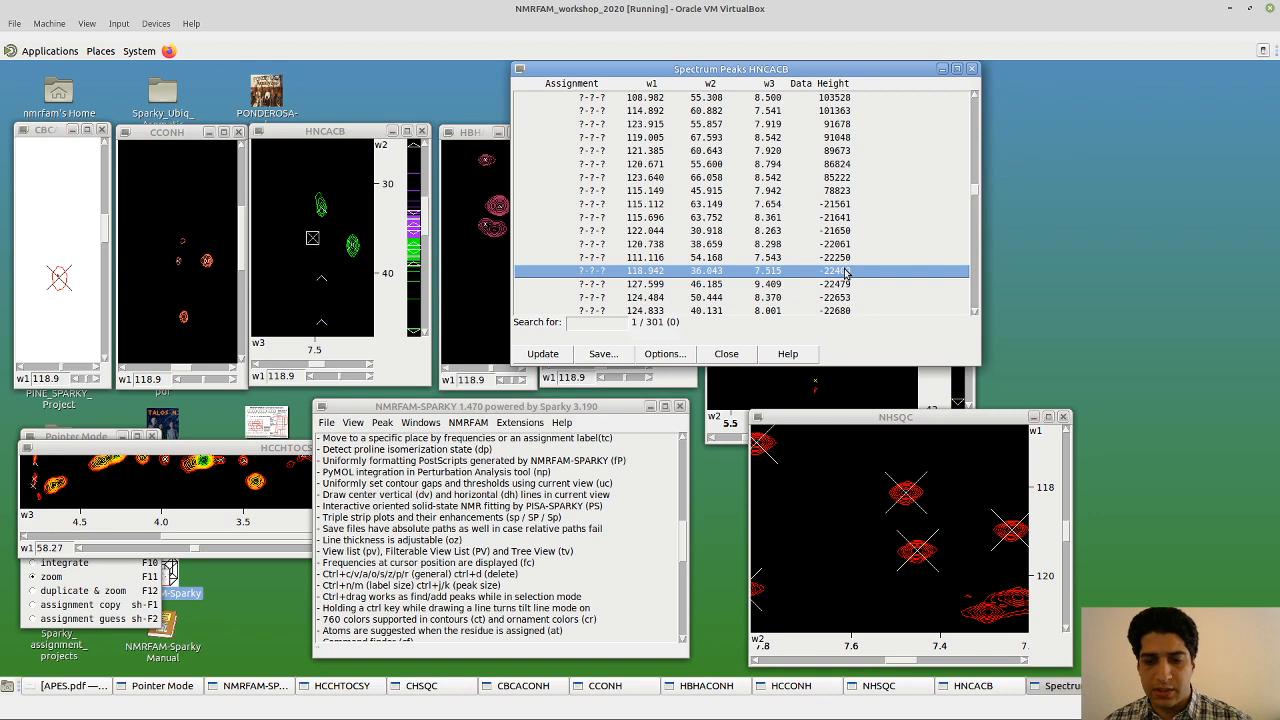
double_click(845, 285)
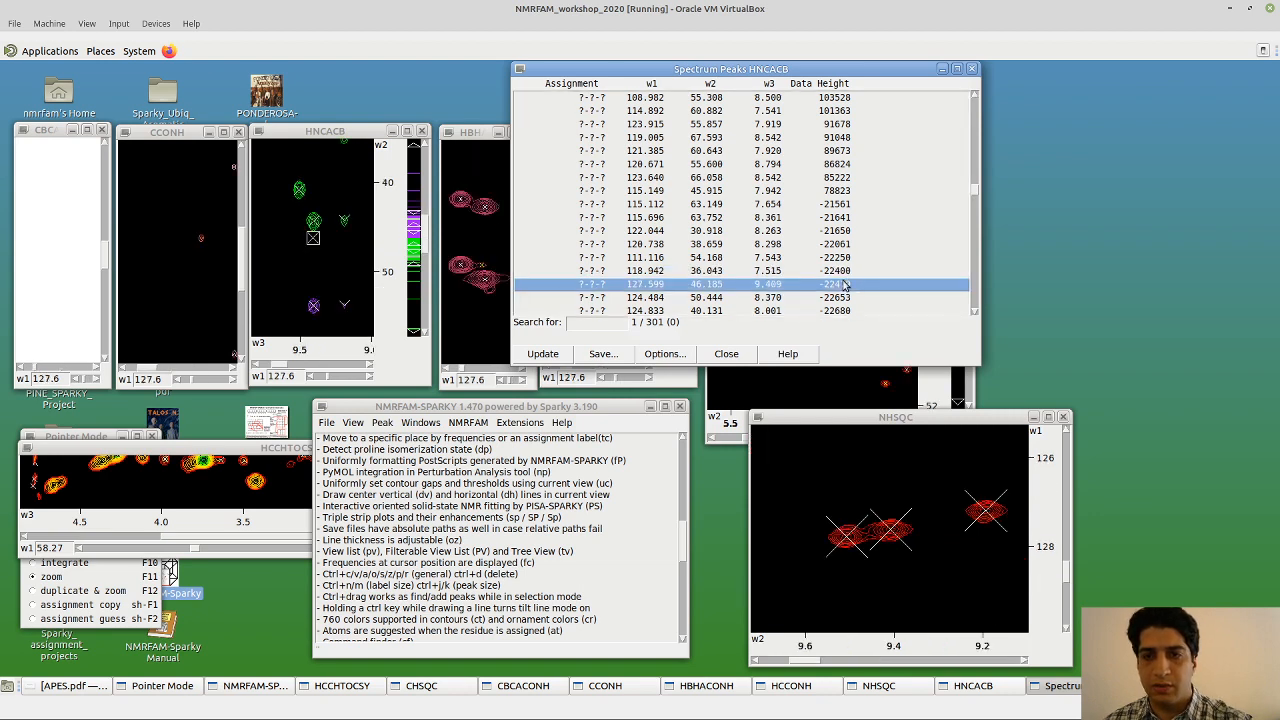
double_click(843, 298)
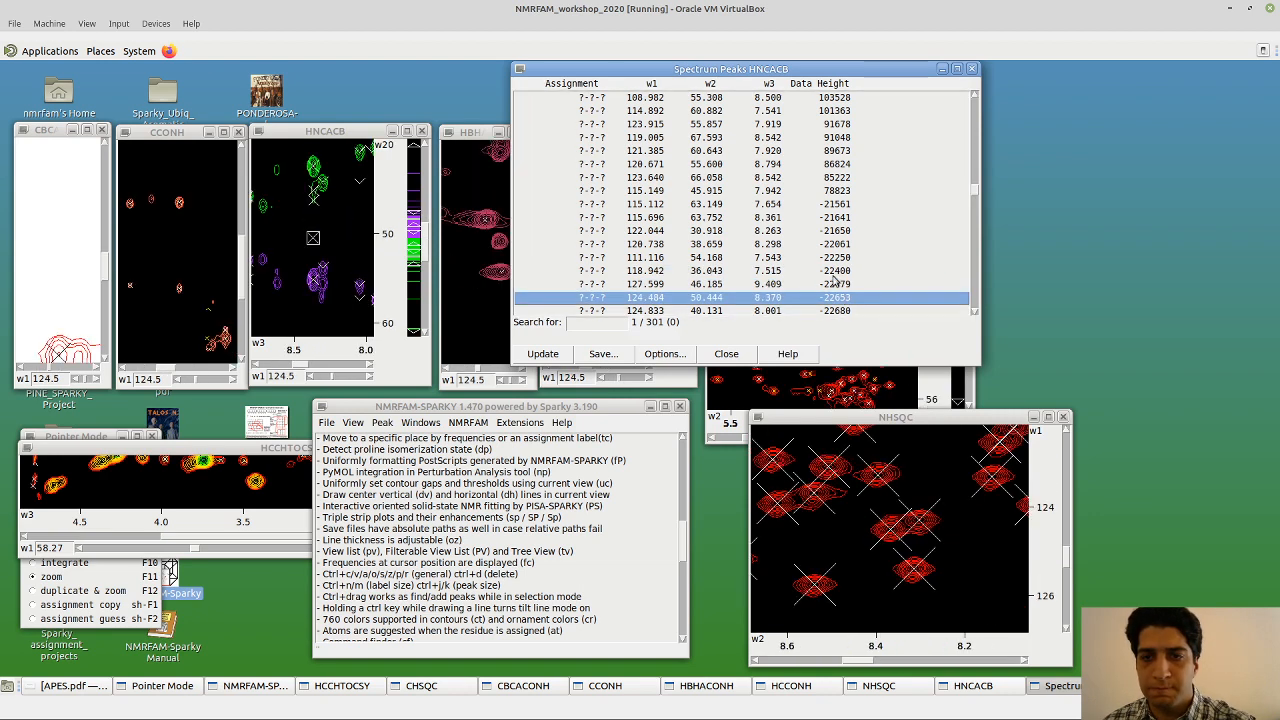
scroll(835, 277, down, 4)
scroll(838, 222, up, 5)
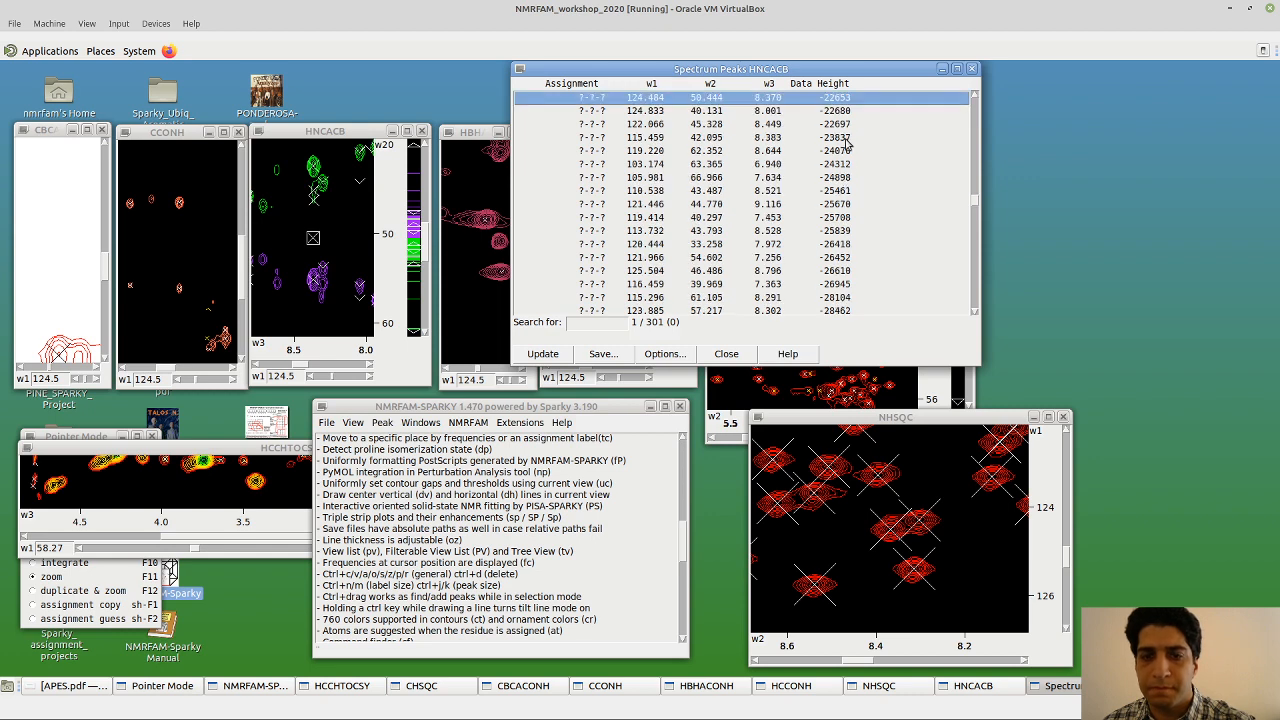
Examine stronger negative HNCACB peaks at intervals down the list, from w1/w2 103.174/63.365 to 125.190/29.750
double_click(840, 164)
double_click(842, 190)
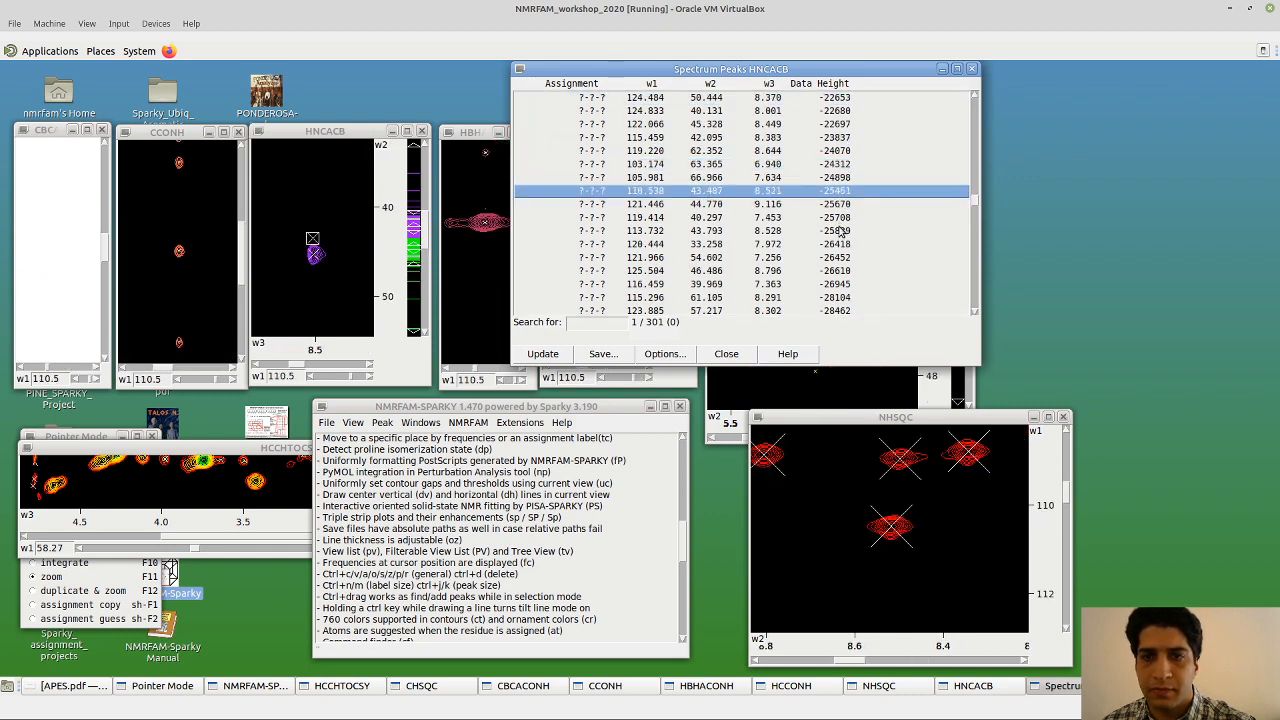
double_click(842, 232)
scroll(842, 232, down, 2)
double_click(838, 205)
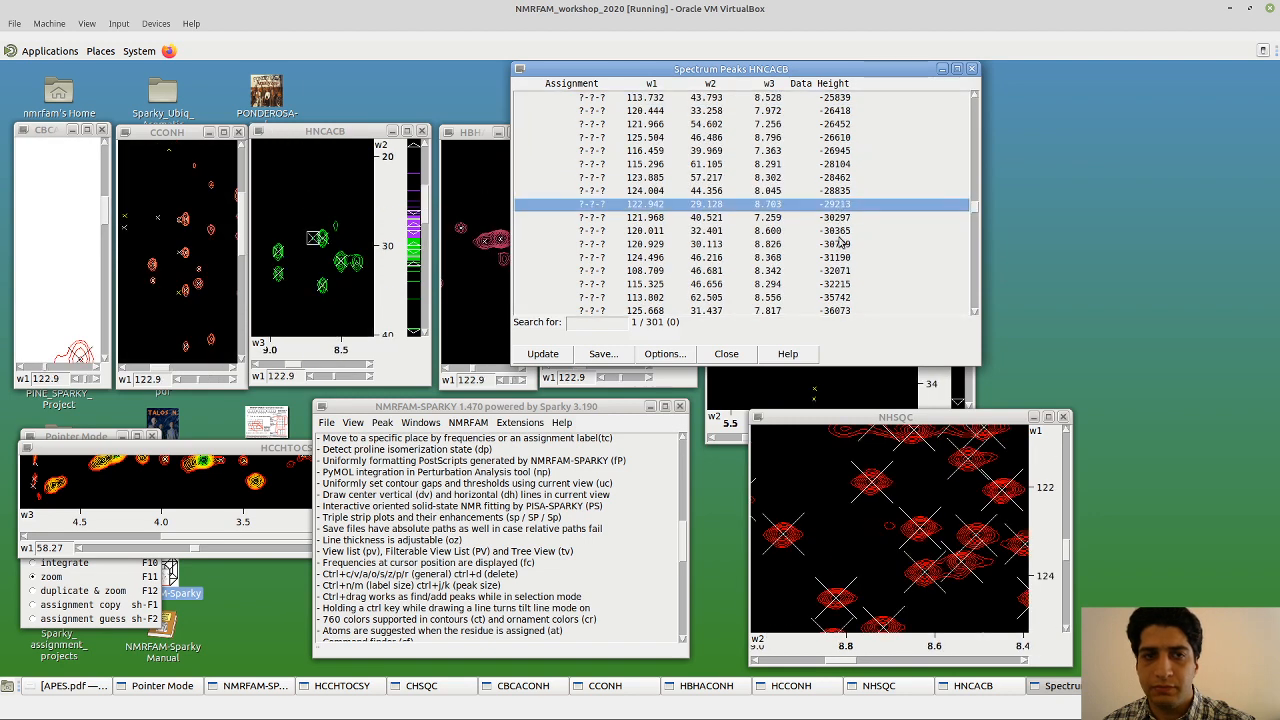
scroll(840, 245, down, 1)
double_click(838, 232)
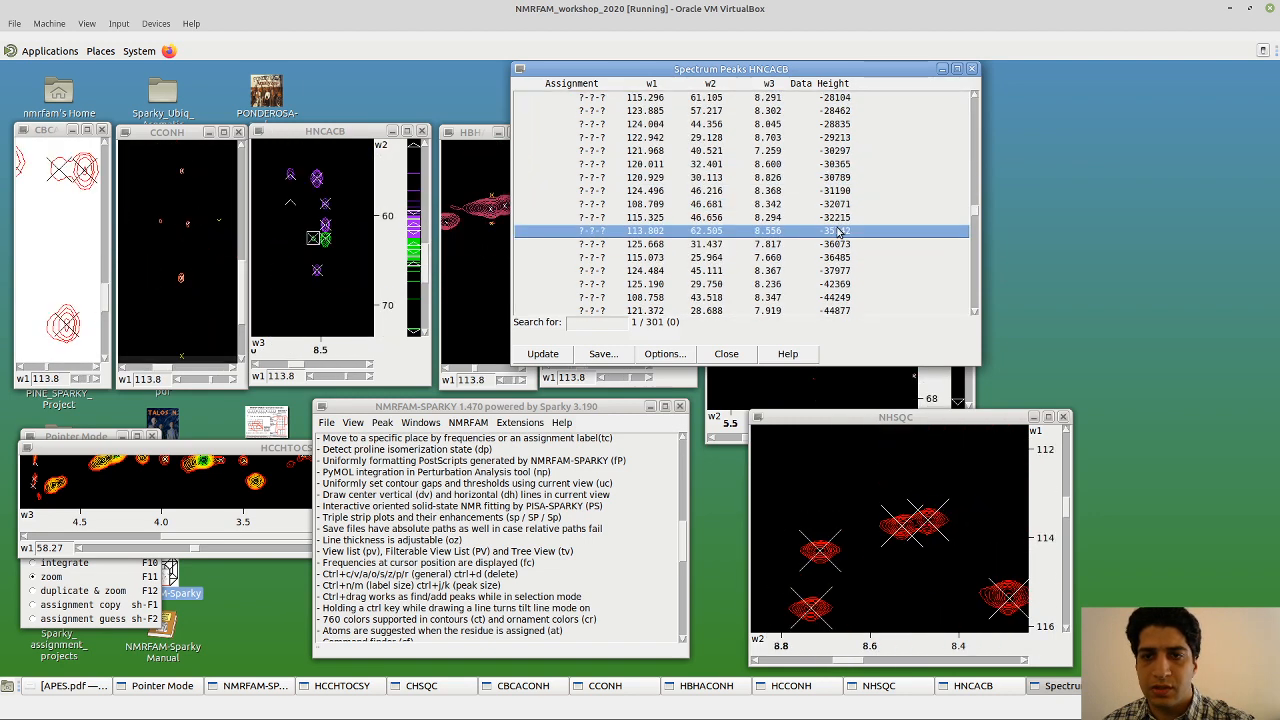
double_click(838, 258)
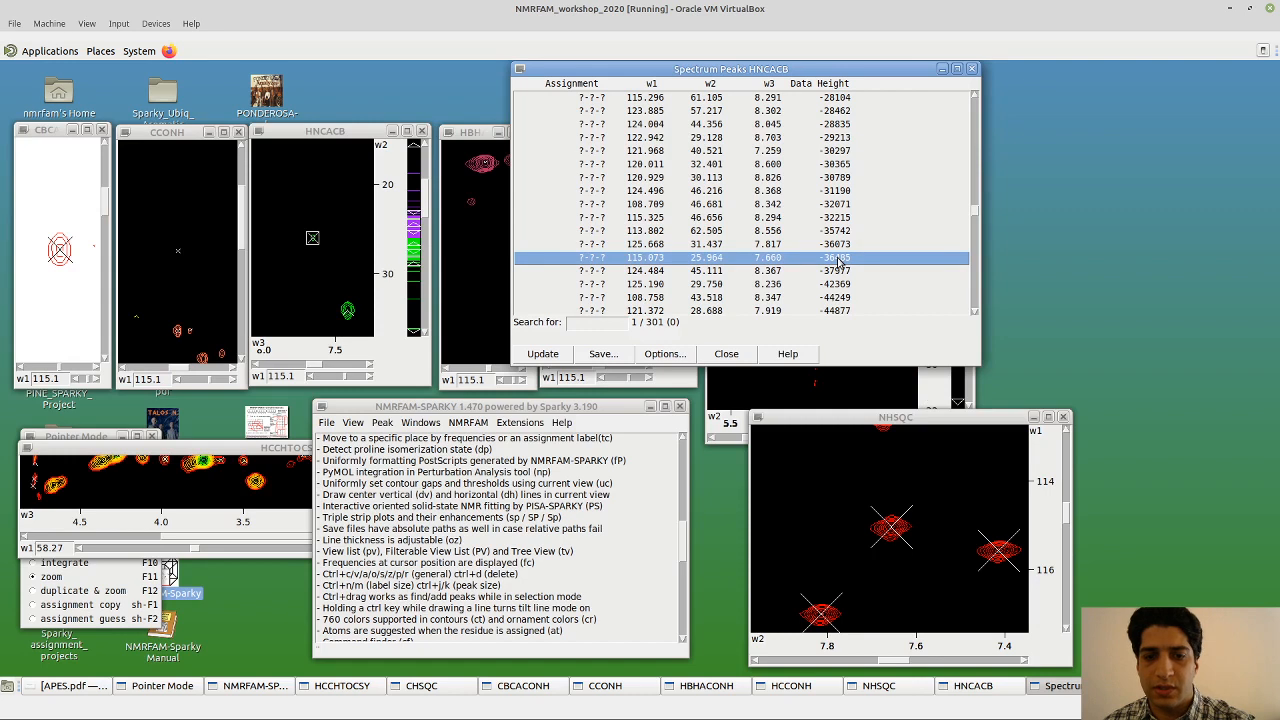
double_click(840, 271)
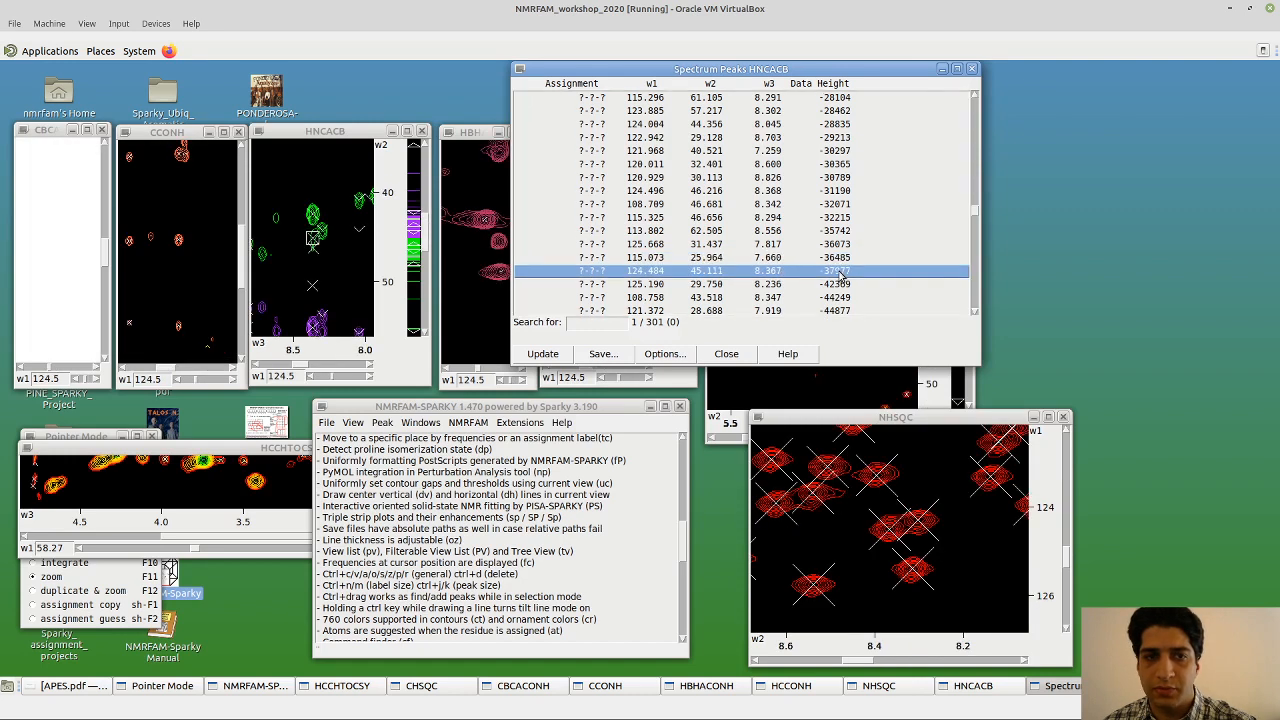
double_click(842, 289)
Compare the negative HNCACB peaks at w1/w2 108.758/43.518, 121.372/28.688 and 125.411/38.697 to decide where real peaks begin
scroll(836, 270, up, 2)
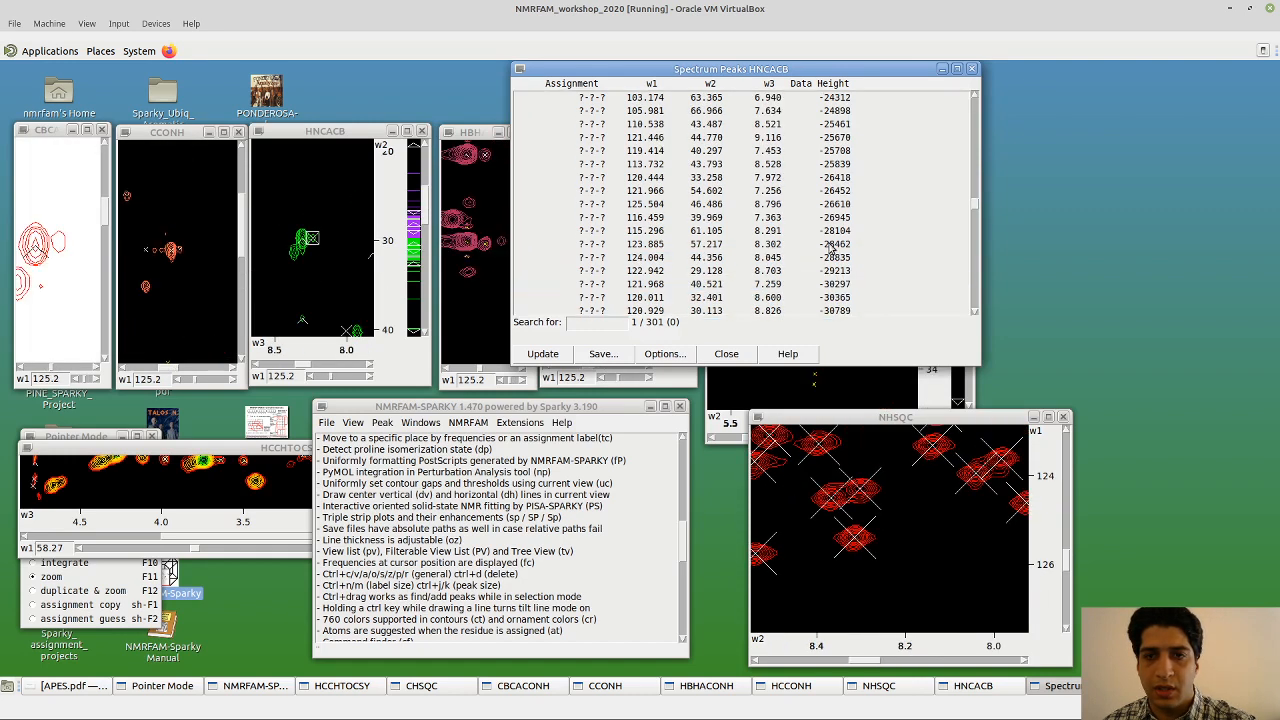
scroll(836, 242, down, 4)
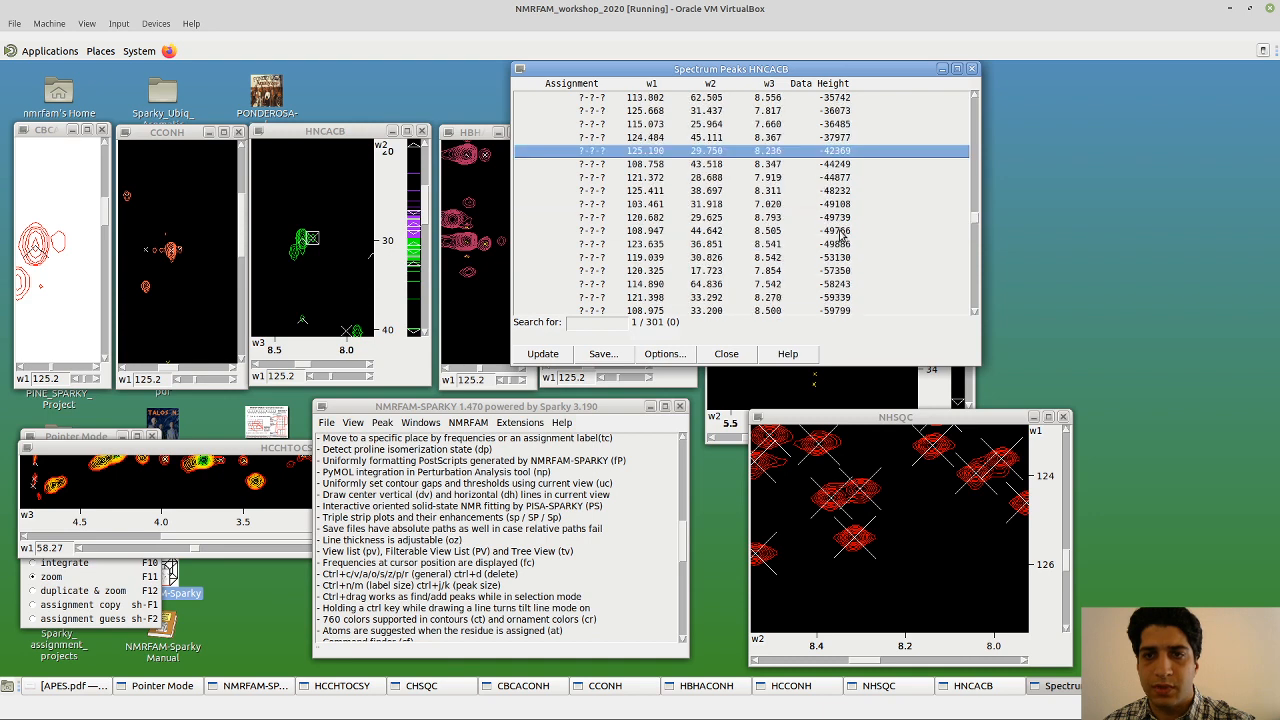
double_click(840, 166)
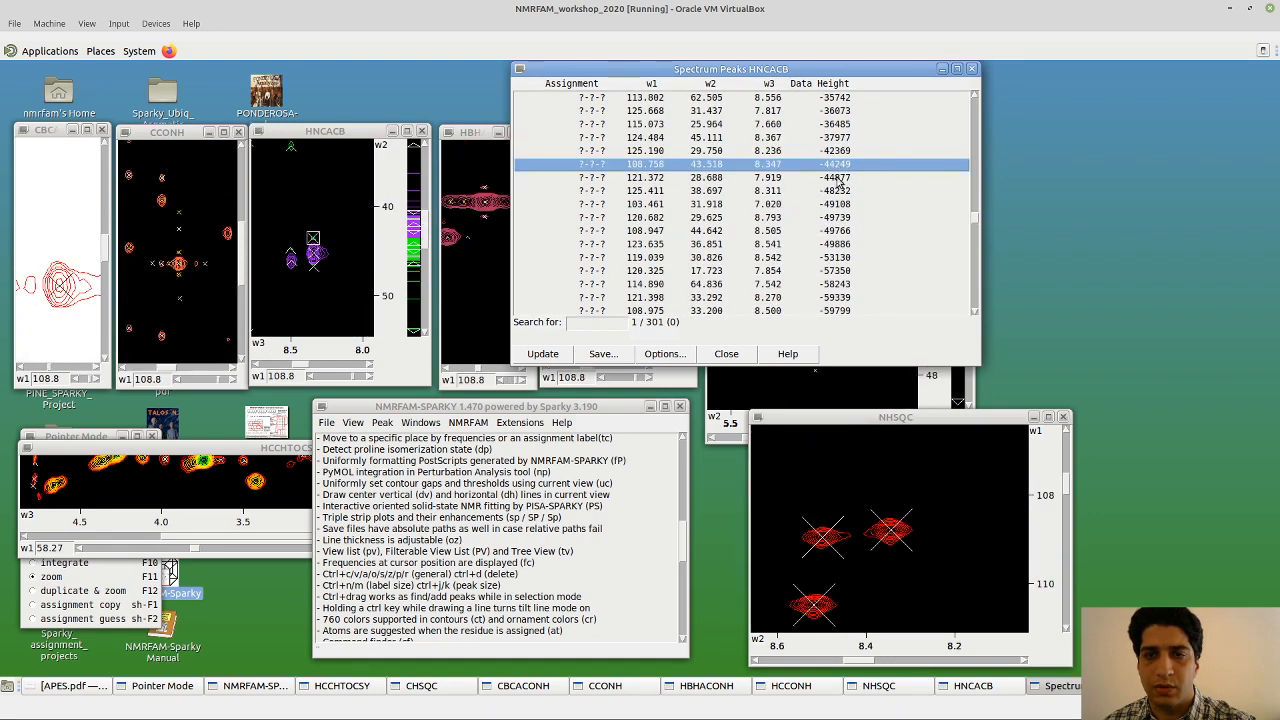
double_click(838, 178)
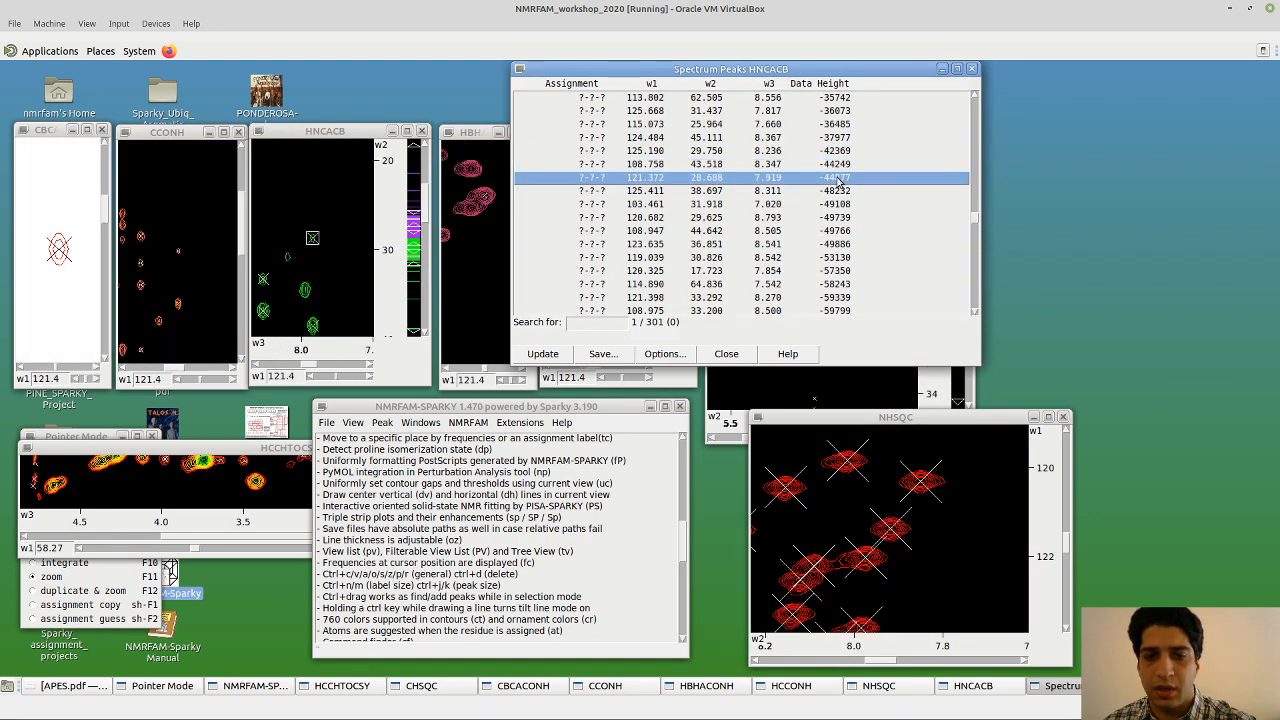
double_click(847, 190)
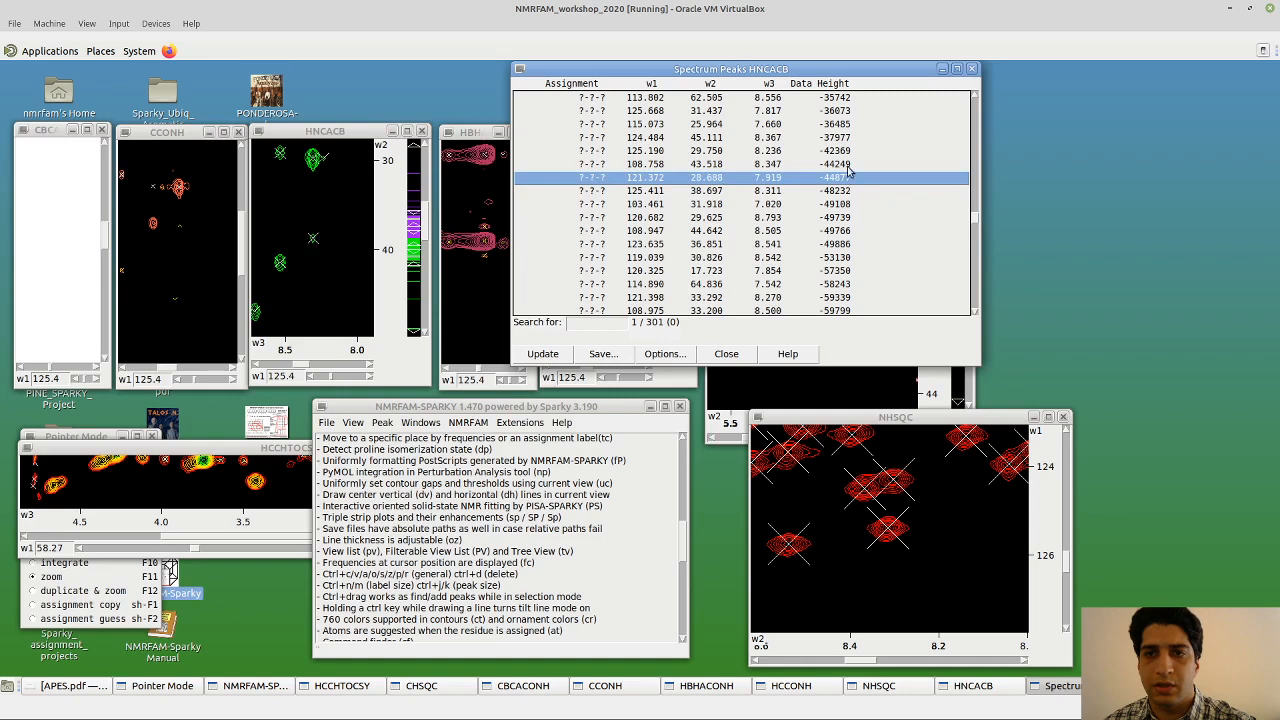
double_click(847, 164)
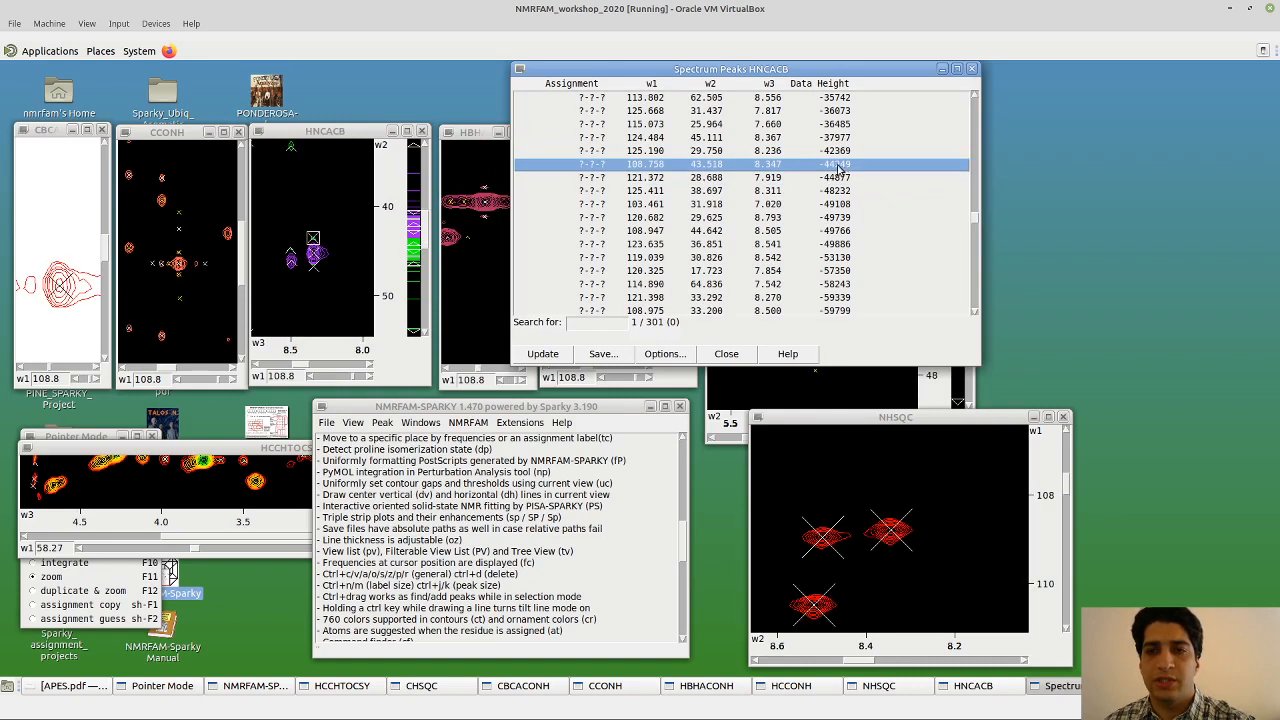
scroll(846, 170, up, 6)
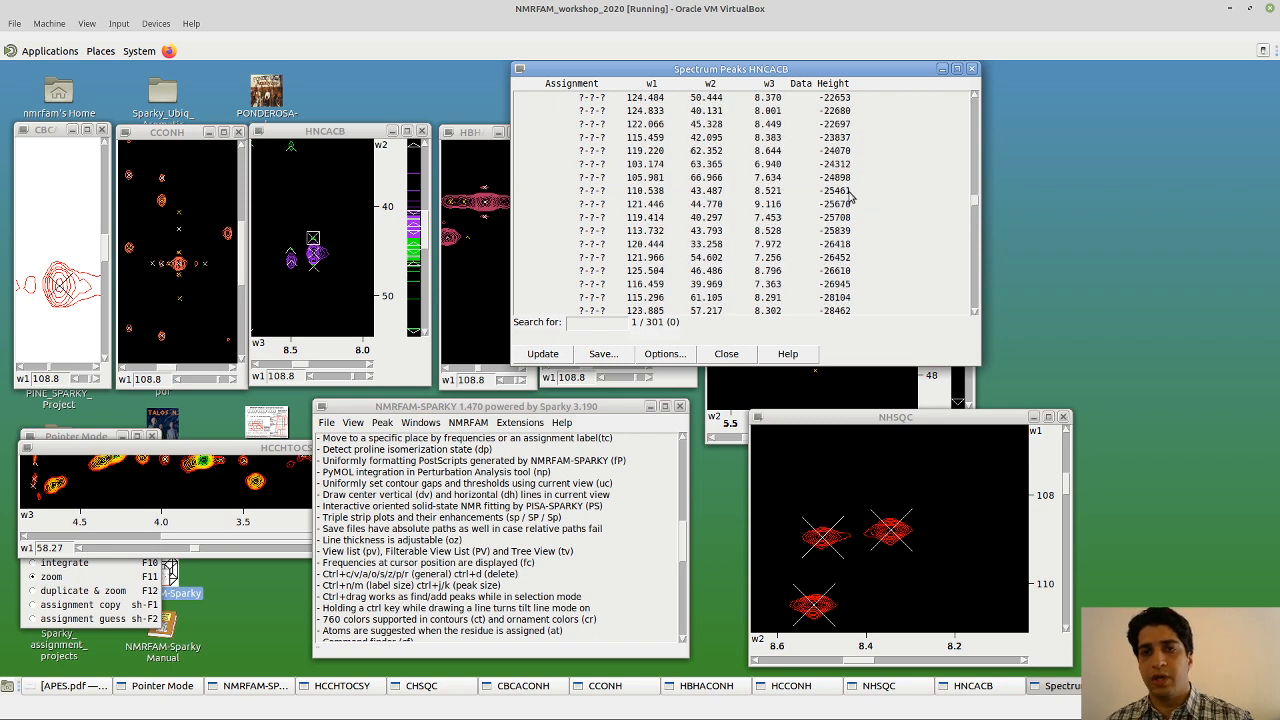
scroll(836, 225, down, 5)
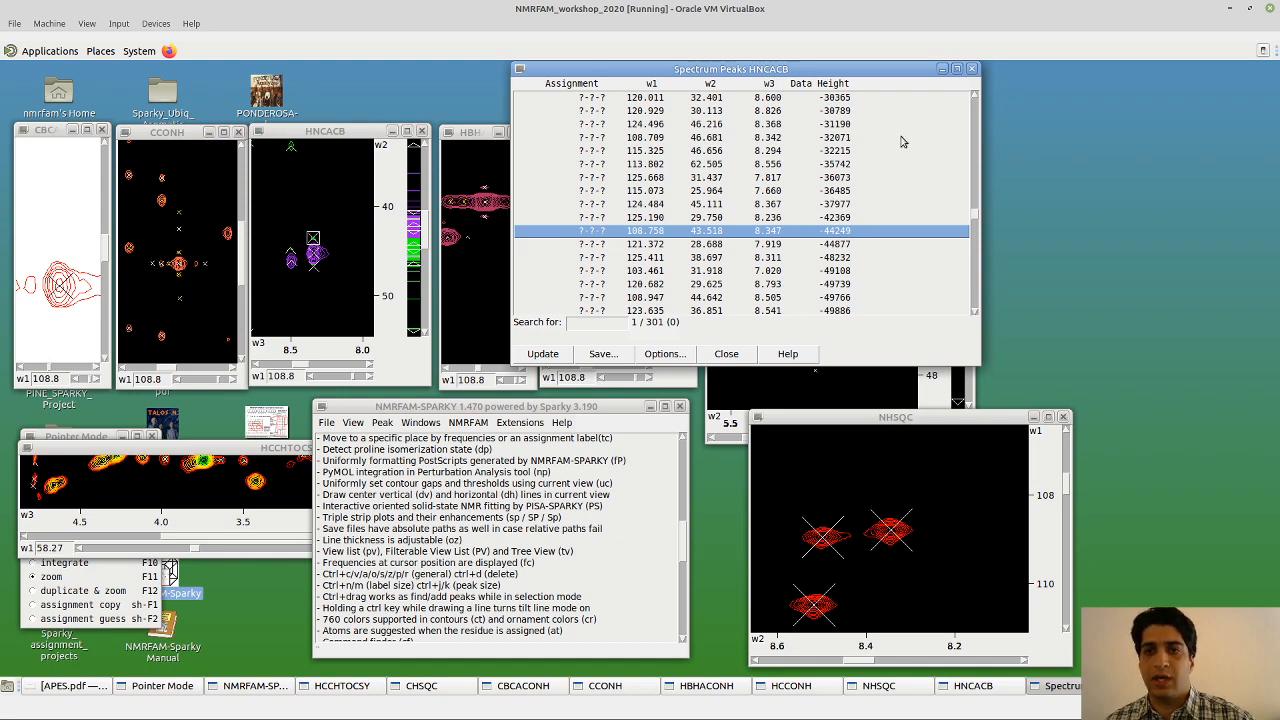
Select all same-sign HNCACB peaks smaller than the one at w1/w2 108.758/43.518 and delete them together with it
click(850, 237)
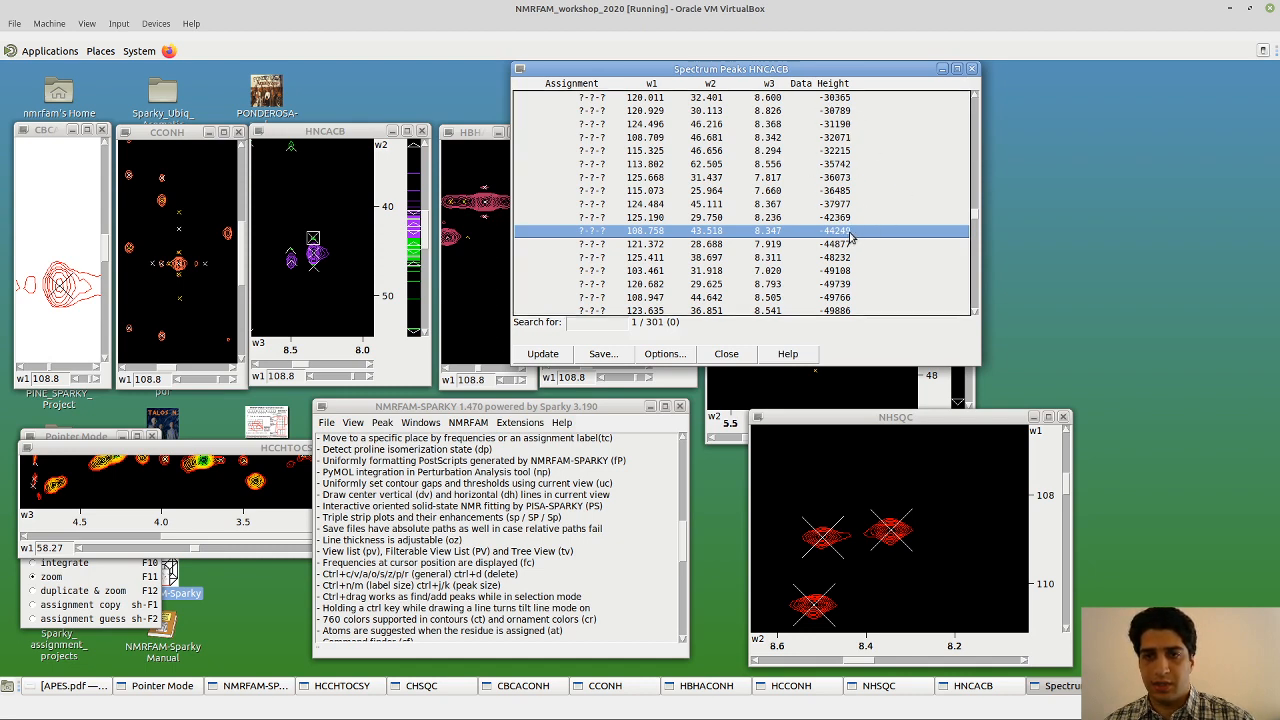
double_click(847, 237)
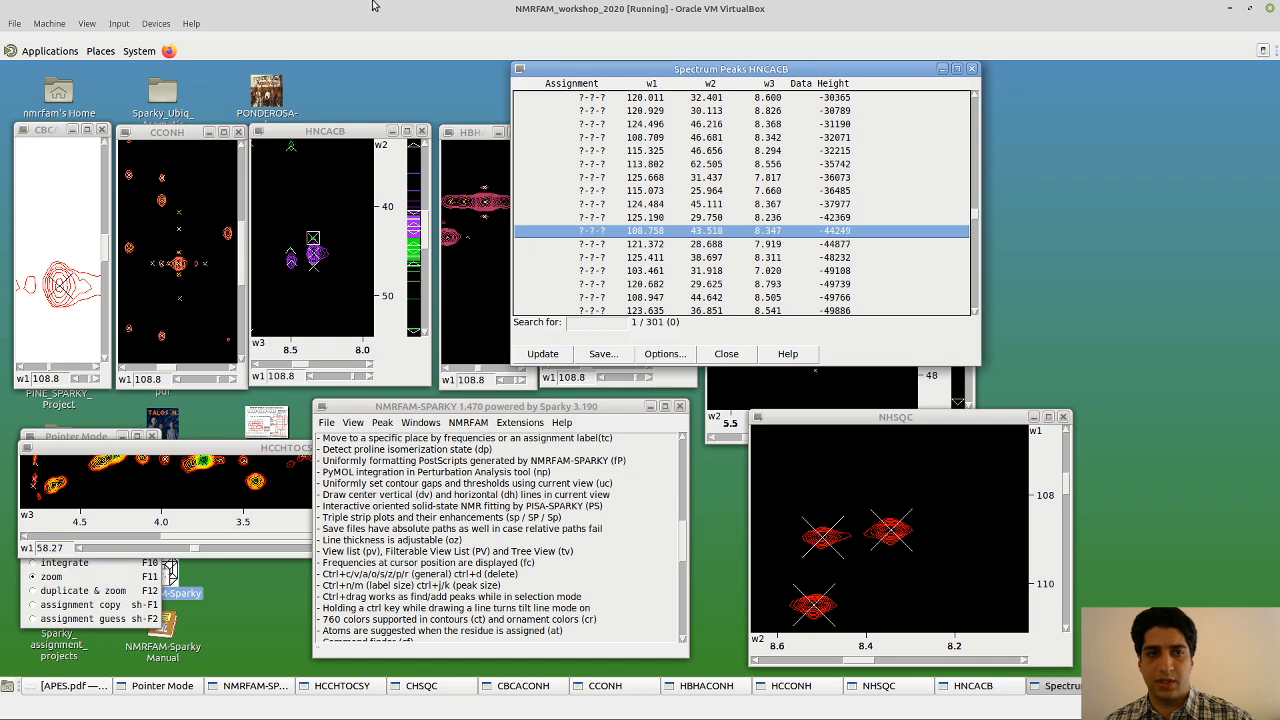
click(517, 574)
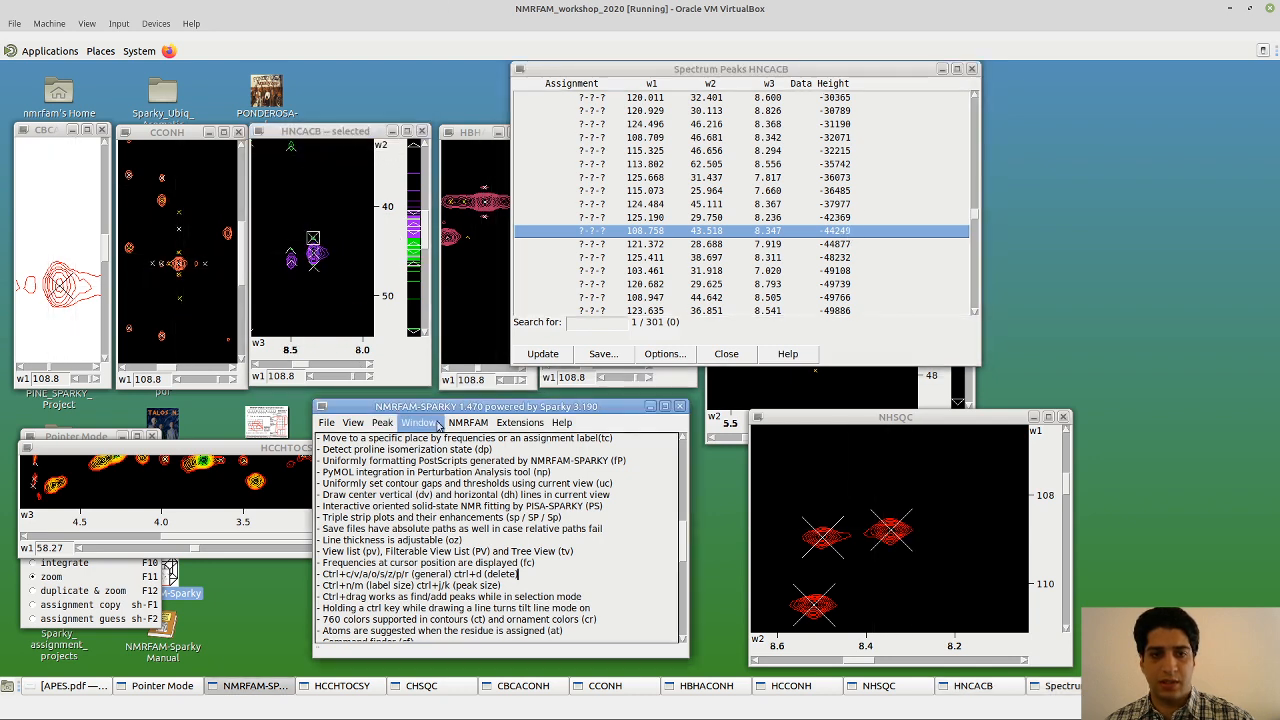
click(511, 423)
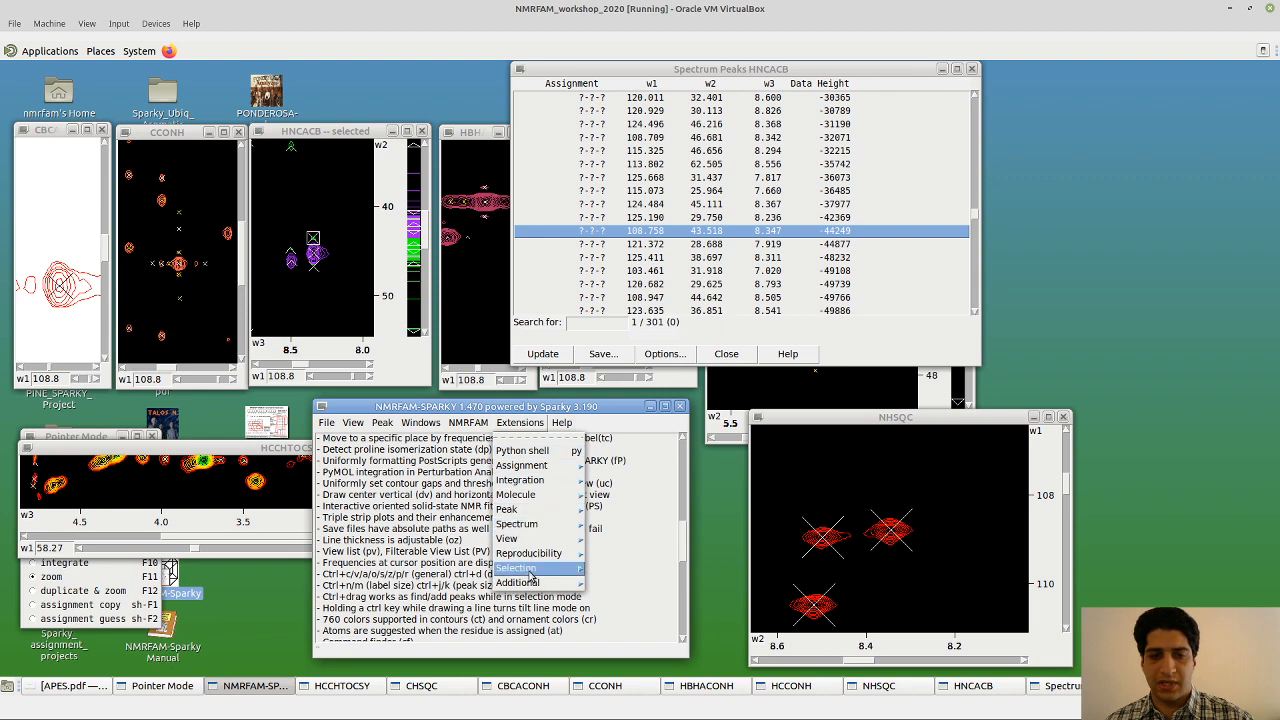
mouse_move(531, 577)
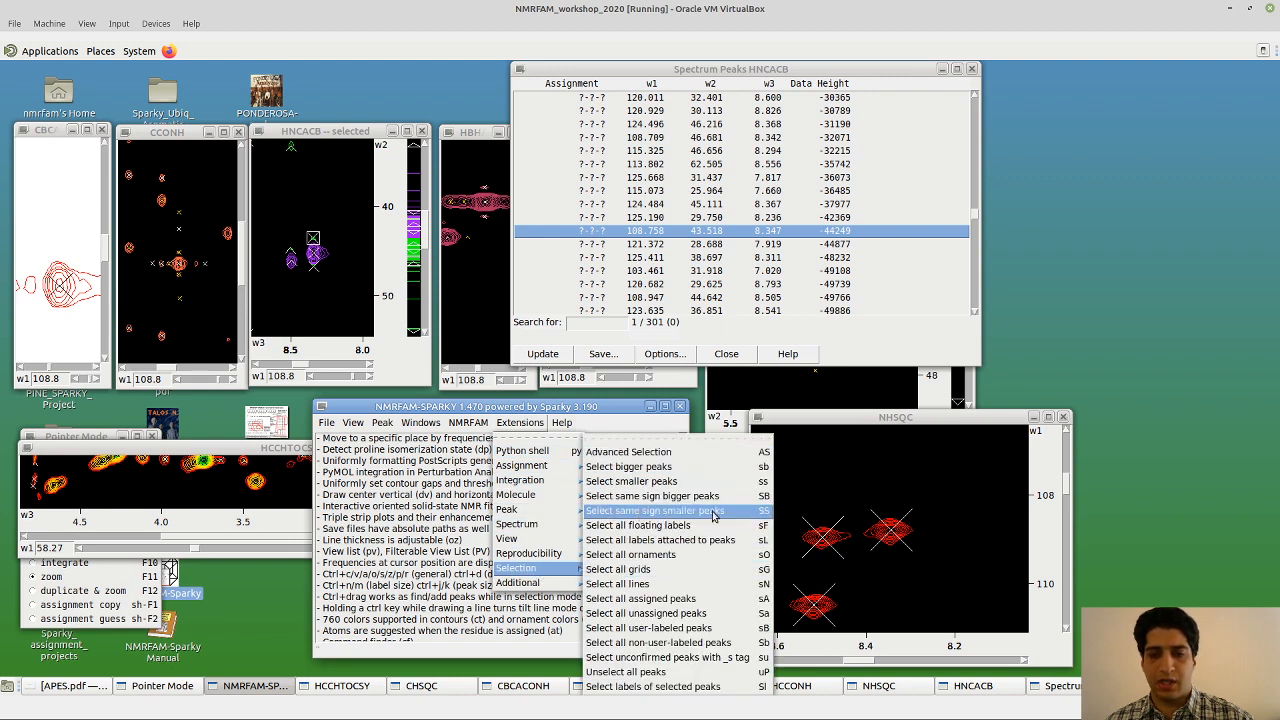
click(748, 514)
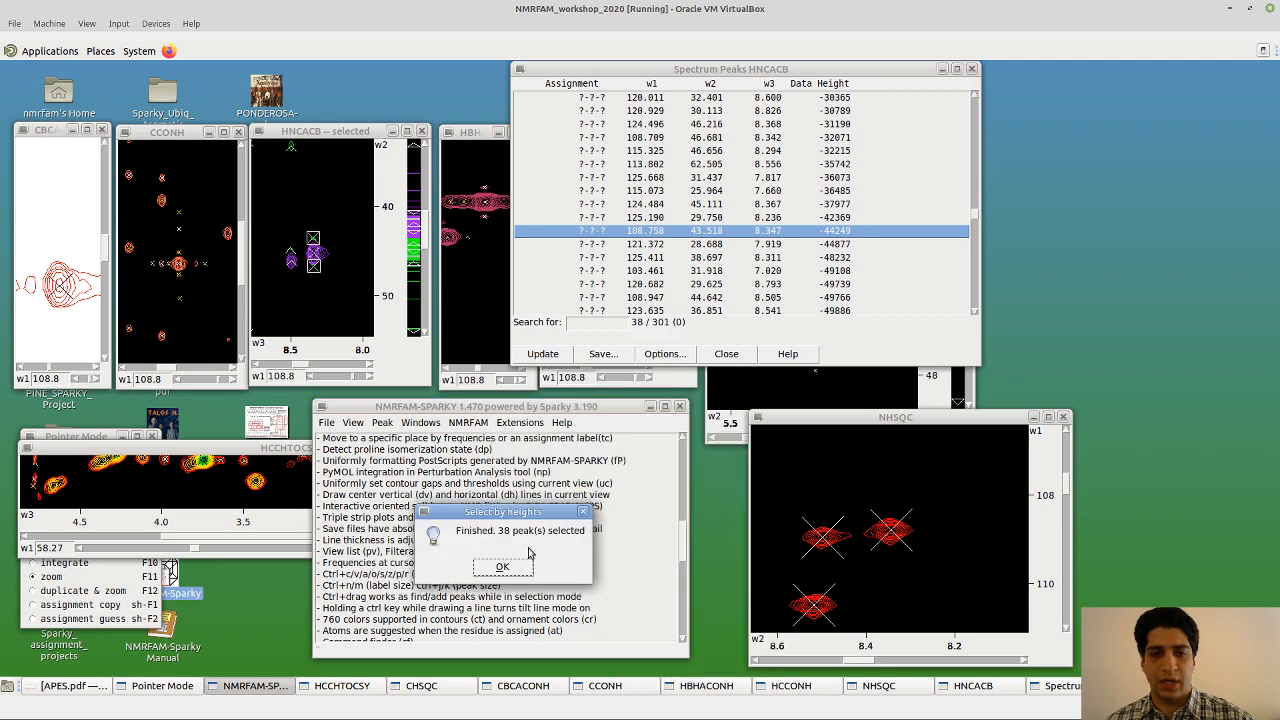
click(505, 567)
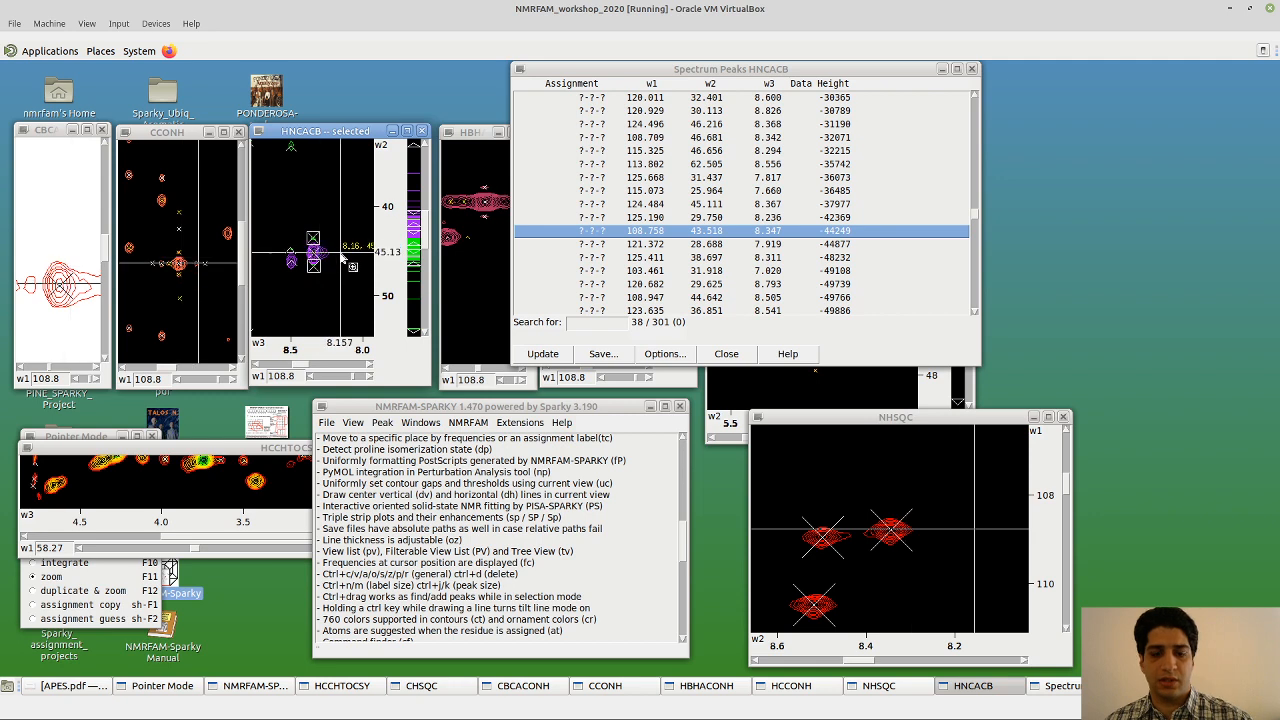
key(Delete)
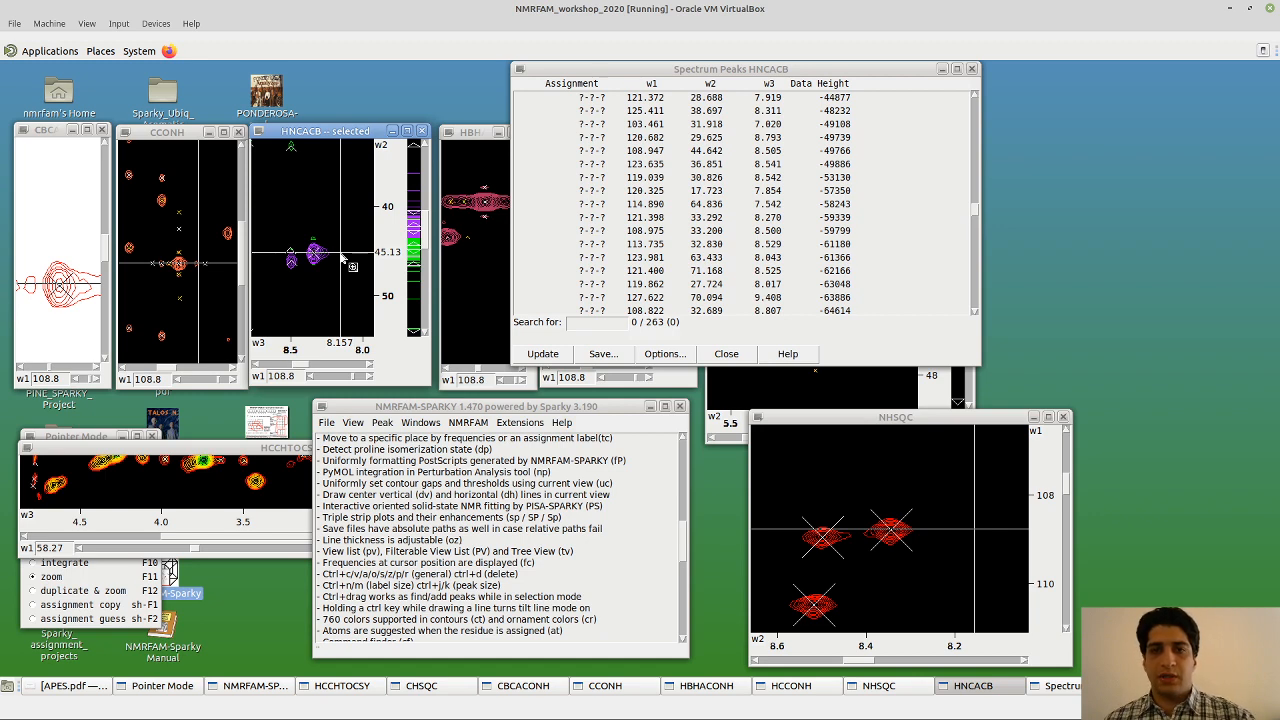
Close the HNCACB peak list and shift the main NMRFAM-SPARKY window slightly downward
click(768, 83)
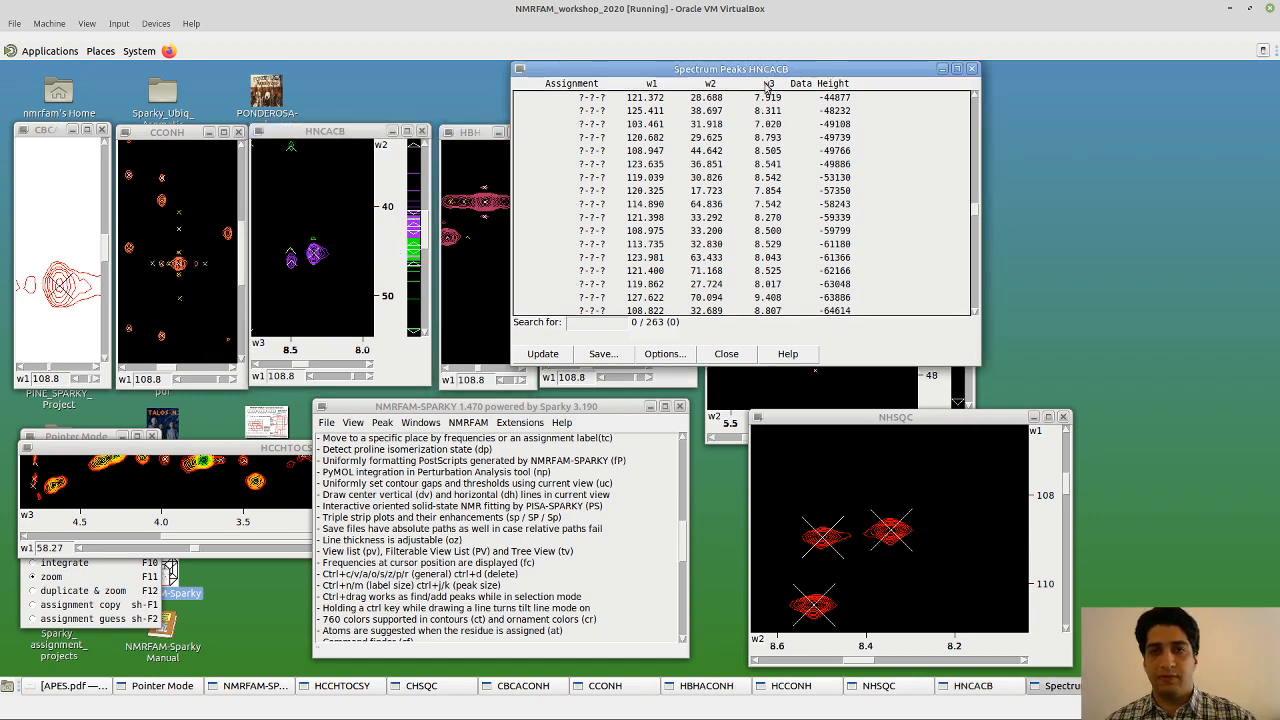
click(746, 353)
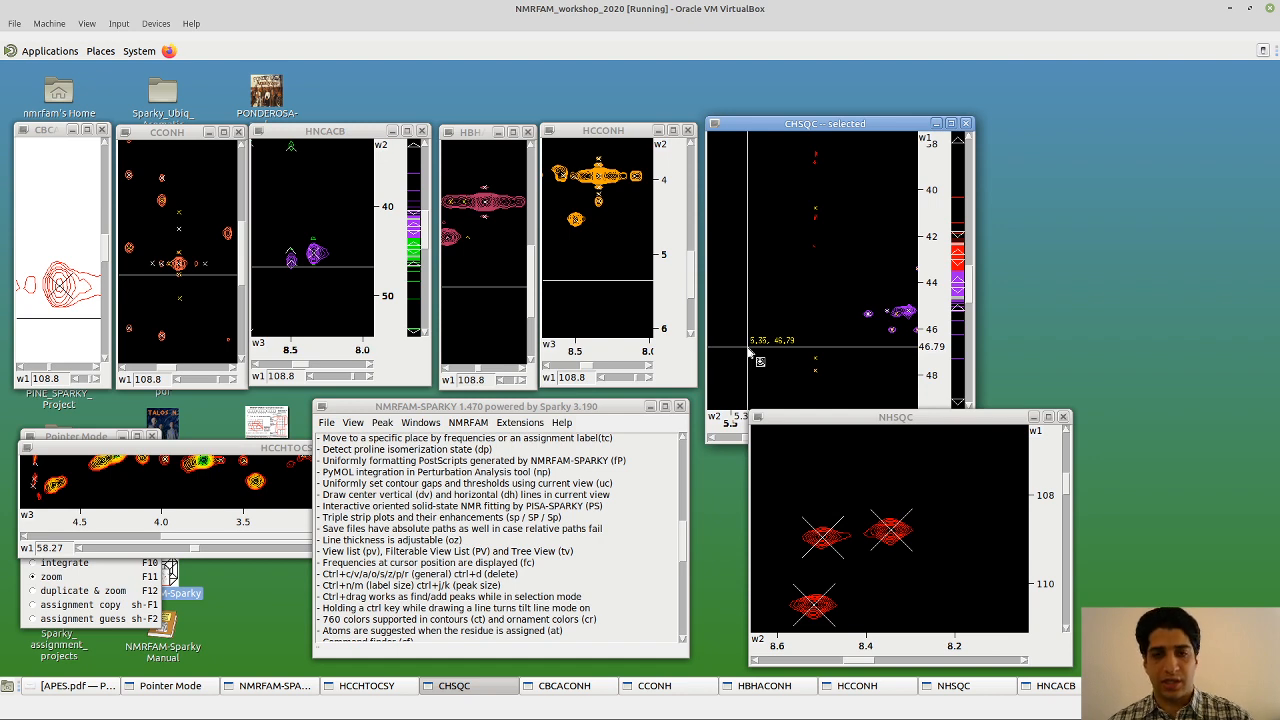
mouse_move(616, 406)
mouse_down()
mouse_move(631, 411)
mouse_move(618, 416)
mouse_up()
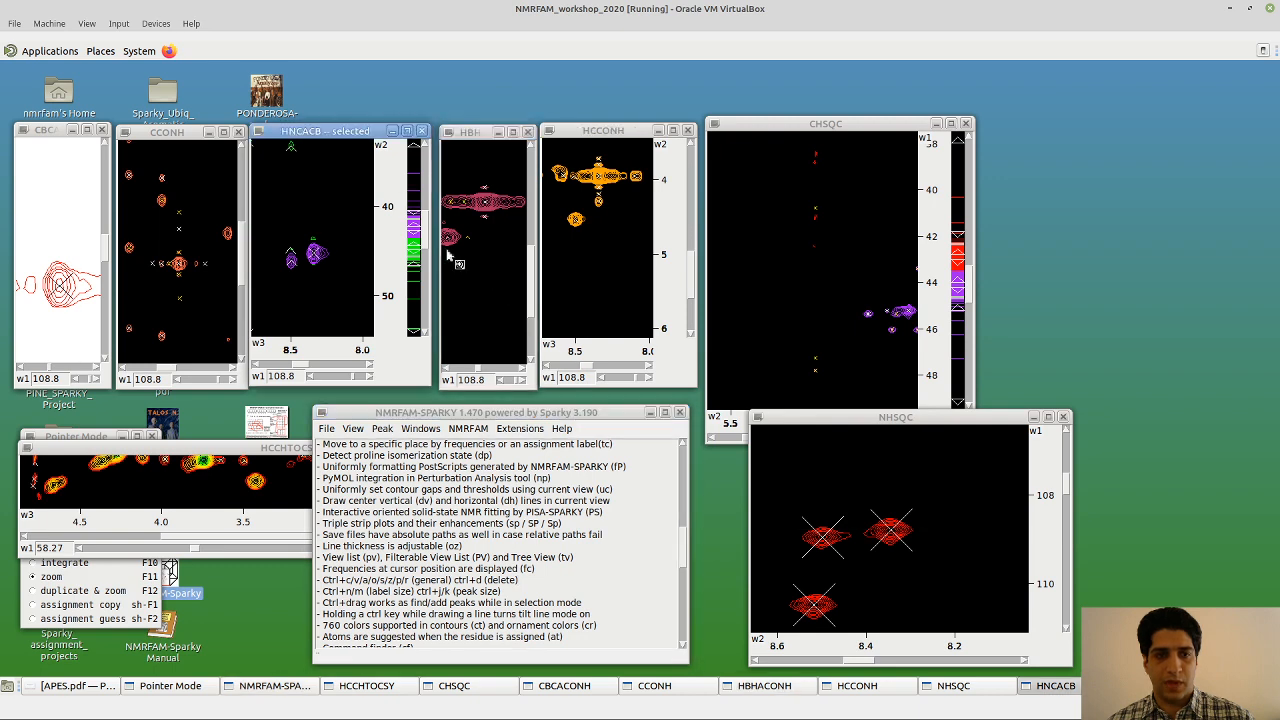
Open the Strip plot tool and move its empty window over the 3D spectrum windows, clear of the NHSQC view
click(517, 429)
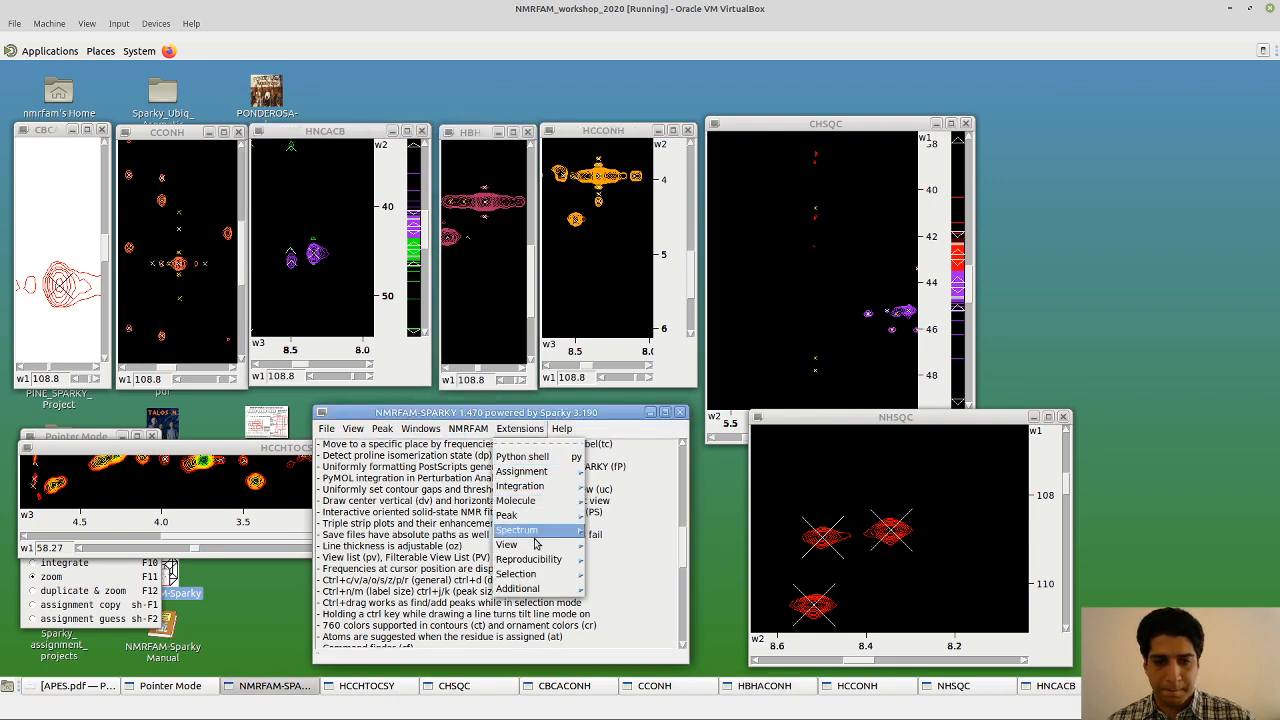
mouse_move(537, 547)
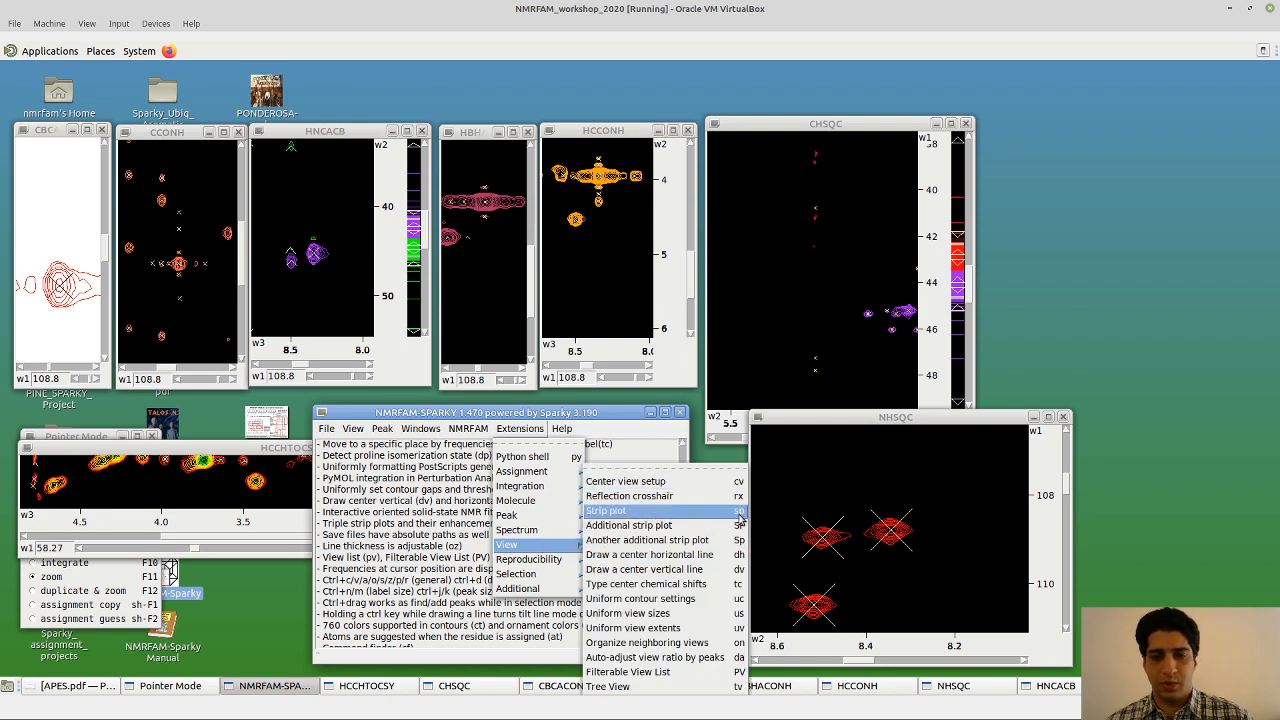
click(669, 513)
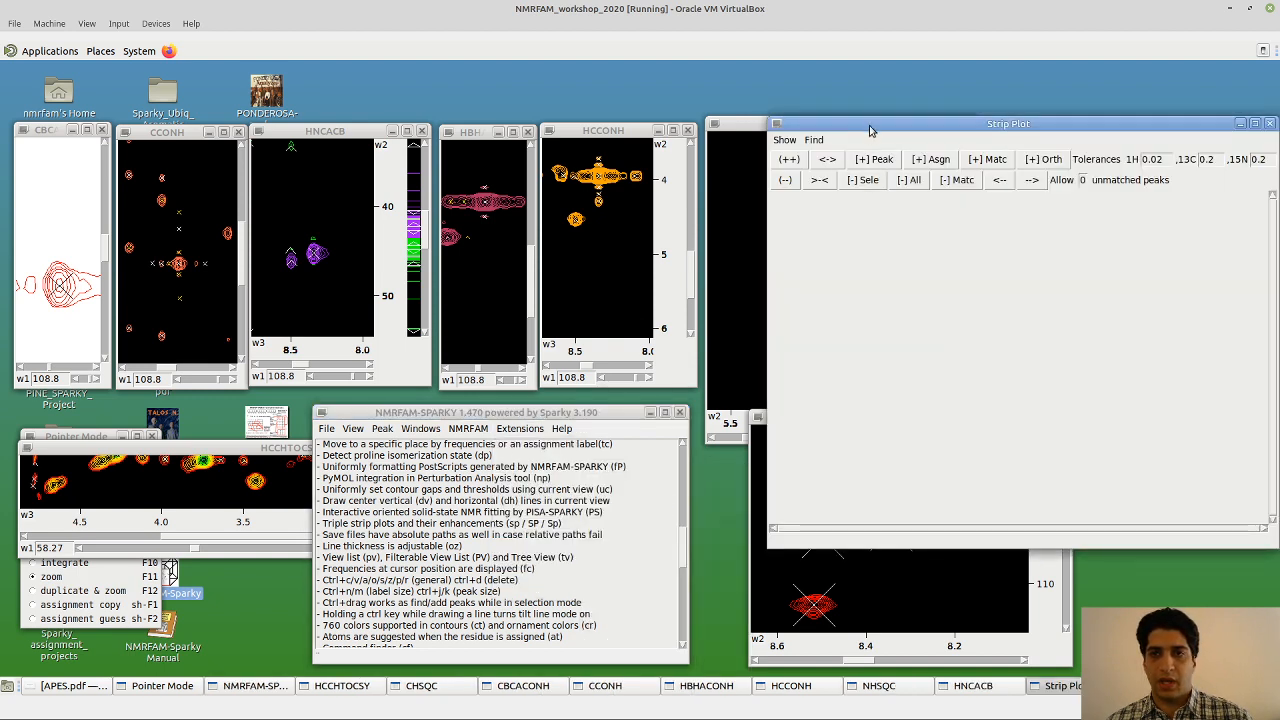
drag(851, 133, 126, 136)
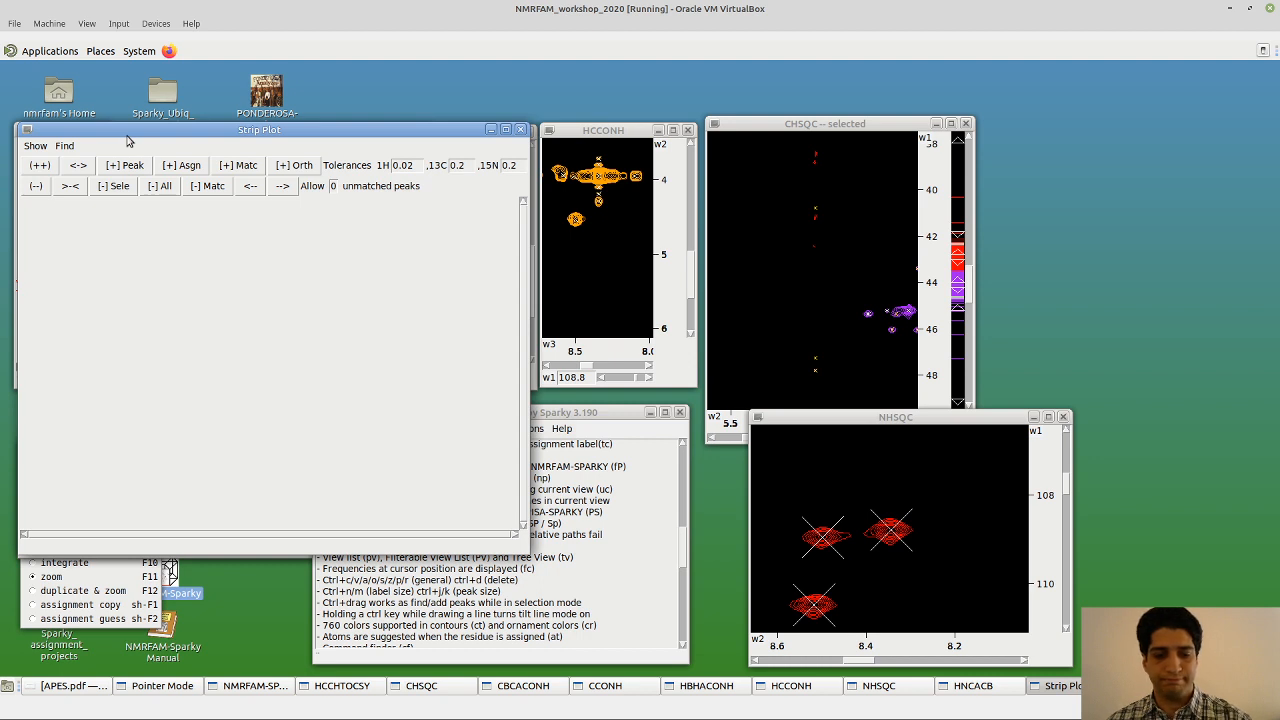
Choose CBCACONH and HNCACB as the spectra to show in the strip plot and apply the selection
click(38, 147)
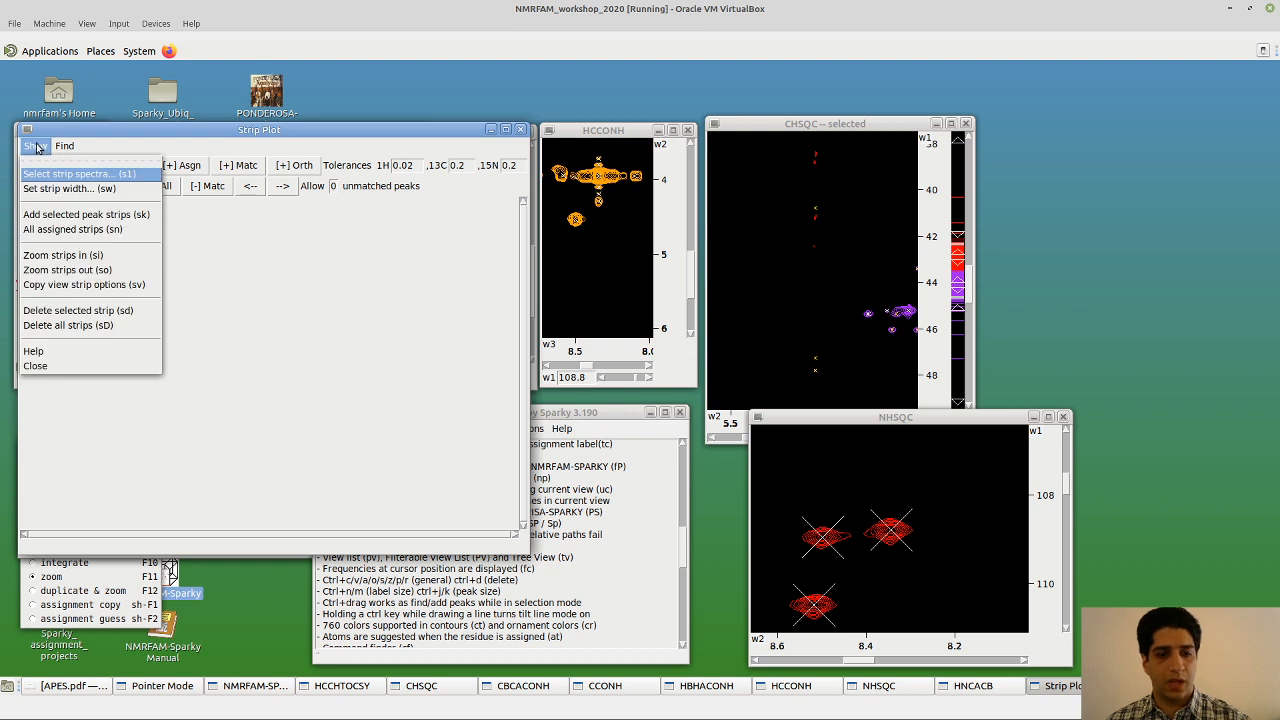
click(87, 176)
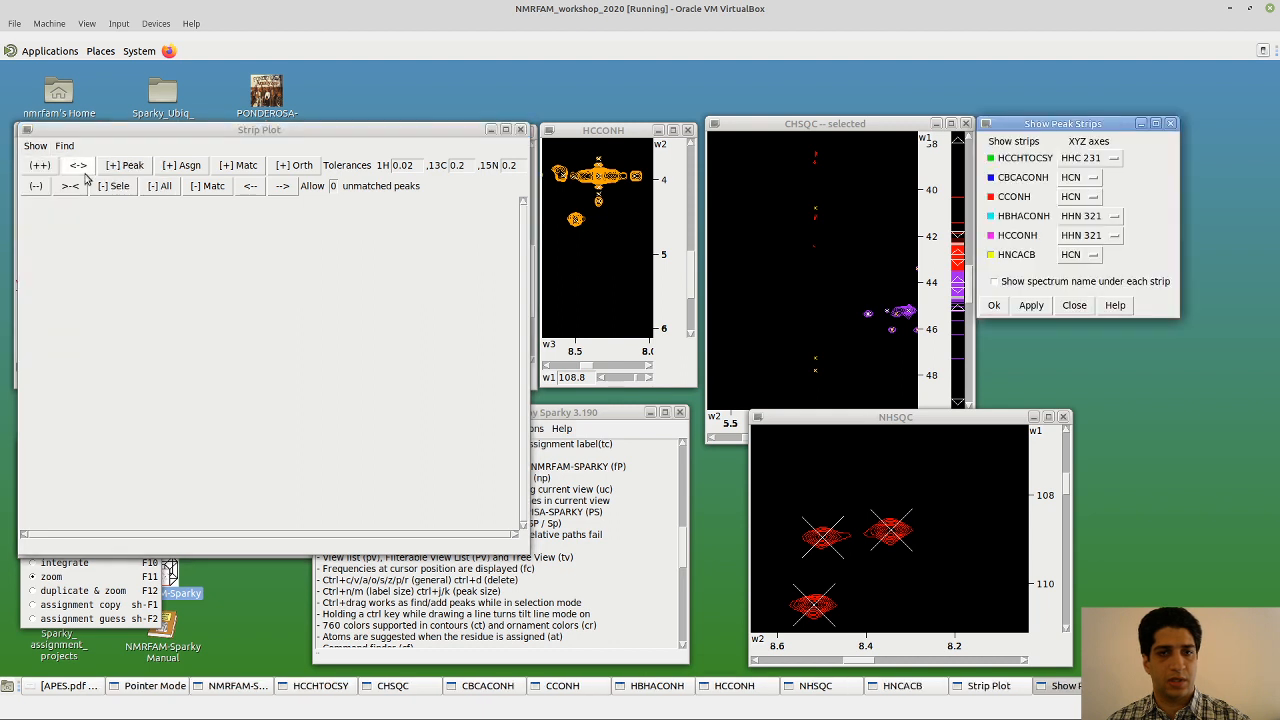
click(993, 182)
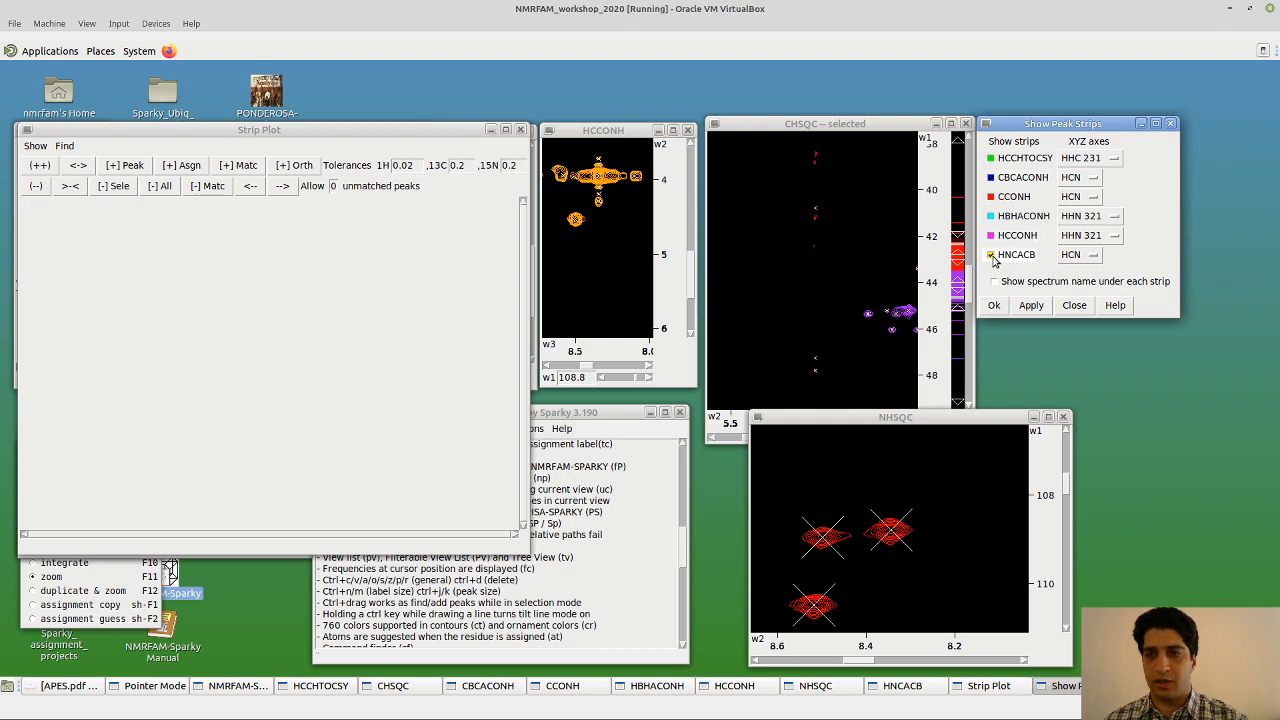
click(993, 257)
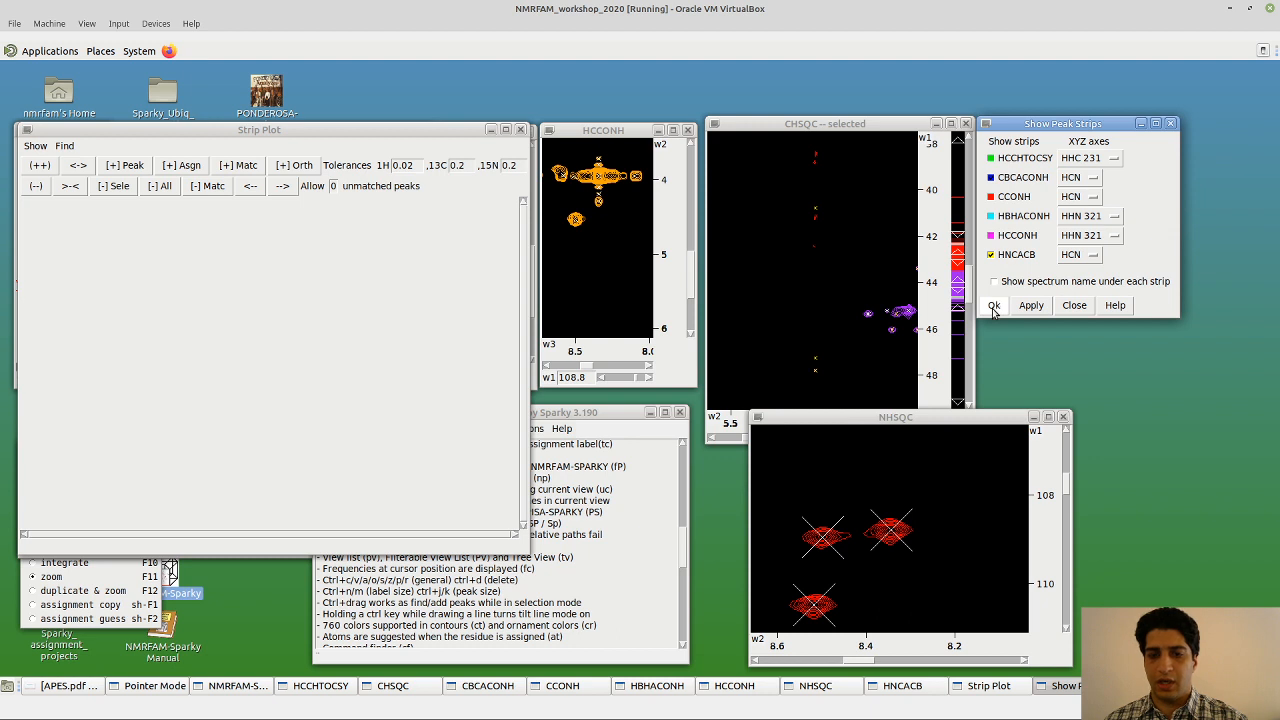
click(994, 306)
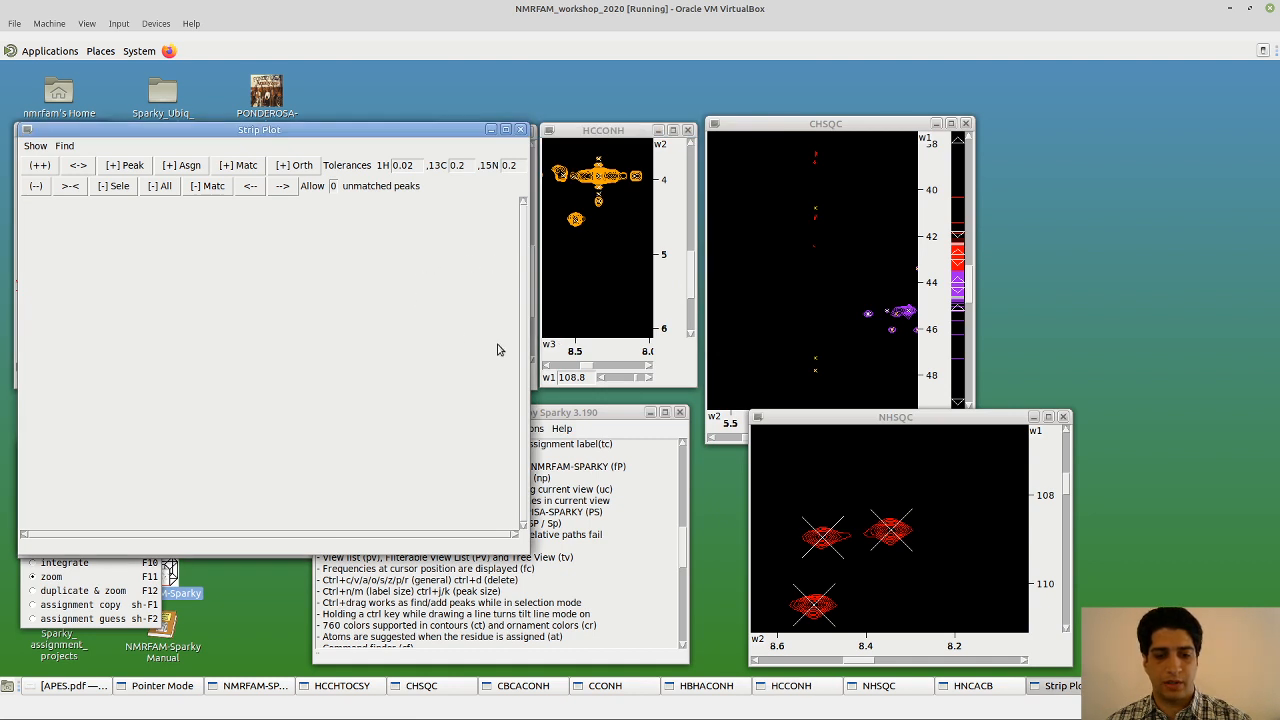
Make the NHSQC spectrum active and select all of its peaks
click(868, 420)
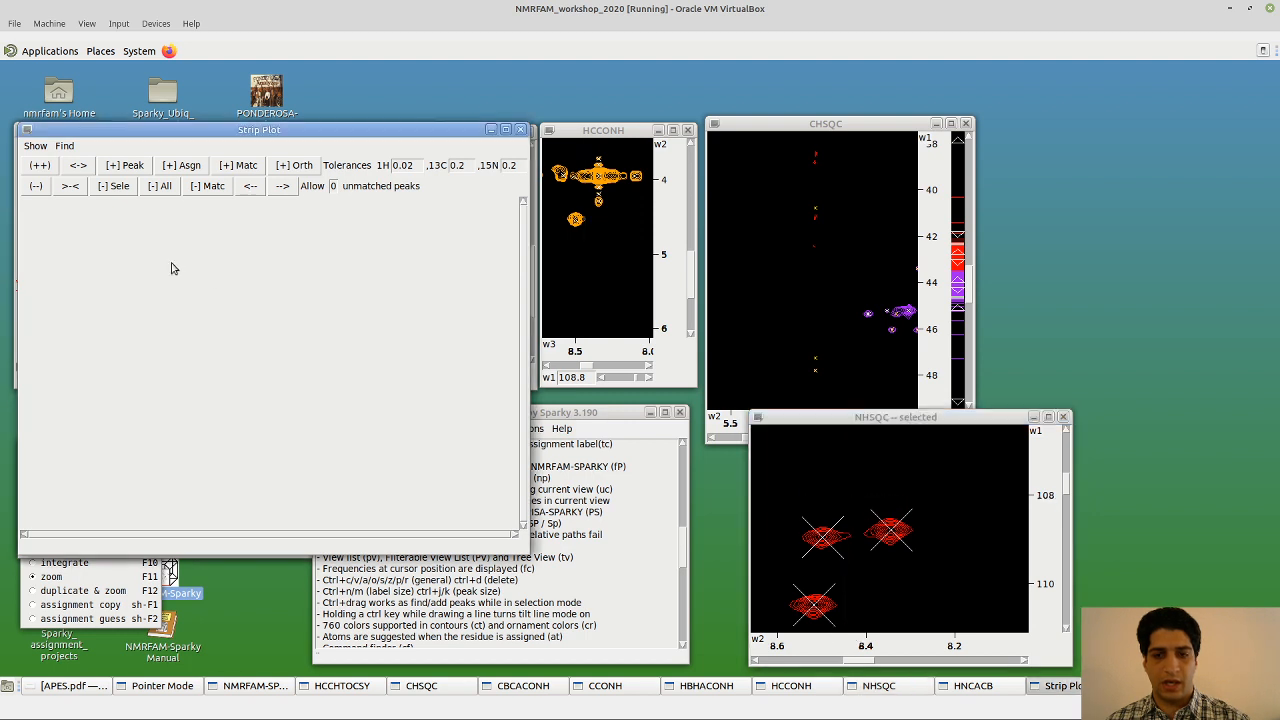
click(603, 413)
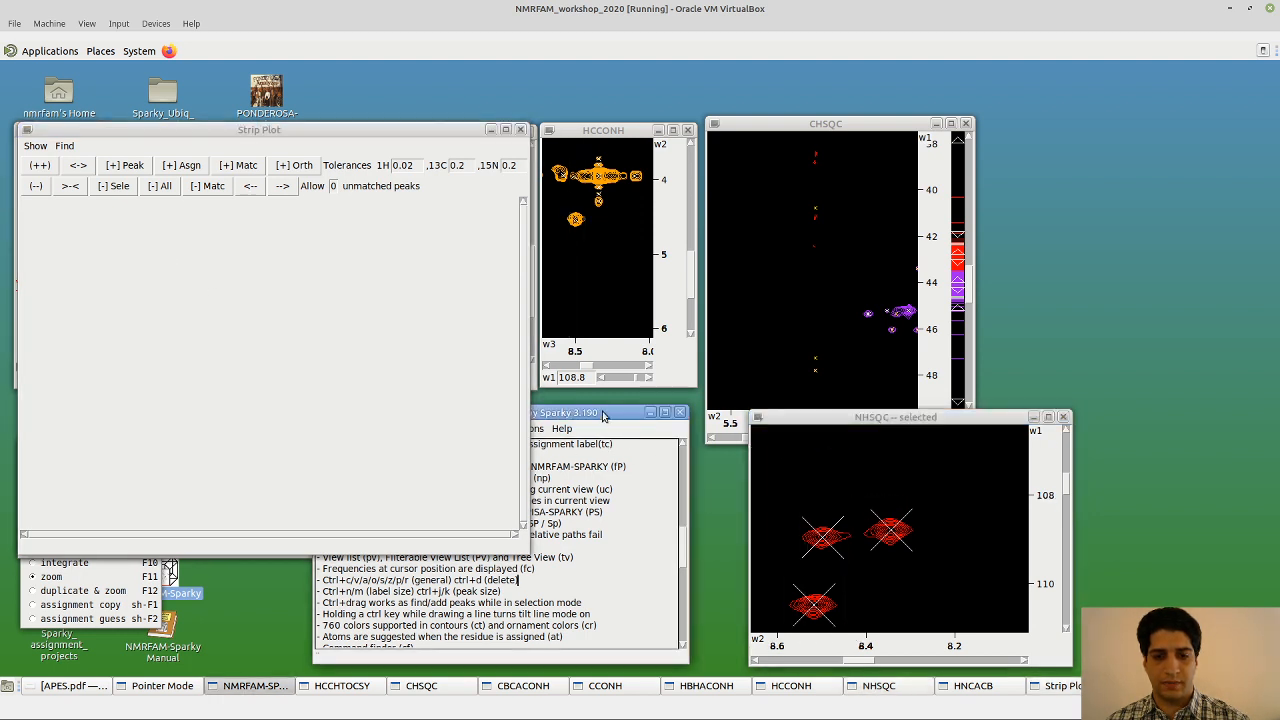
click(893, 490)
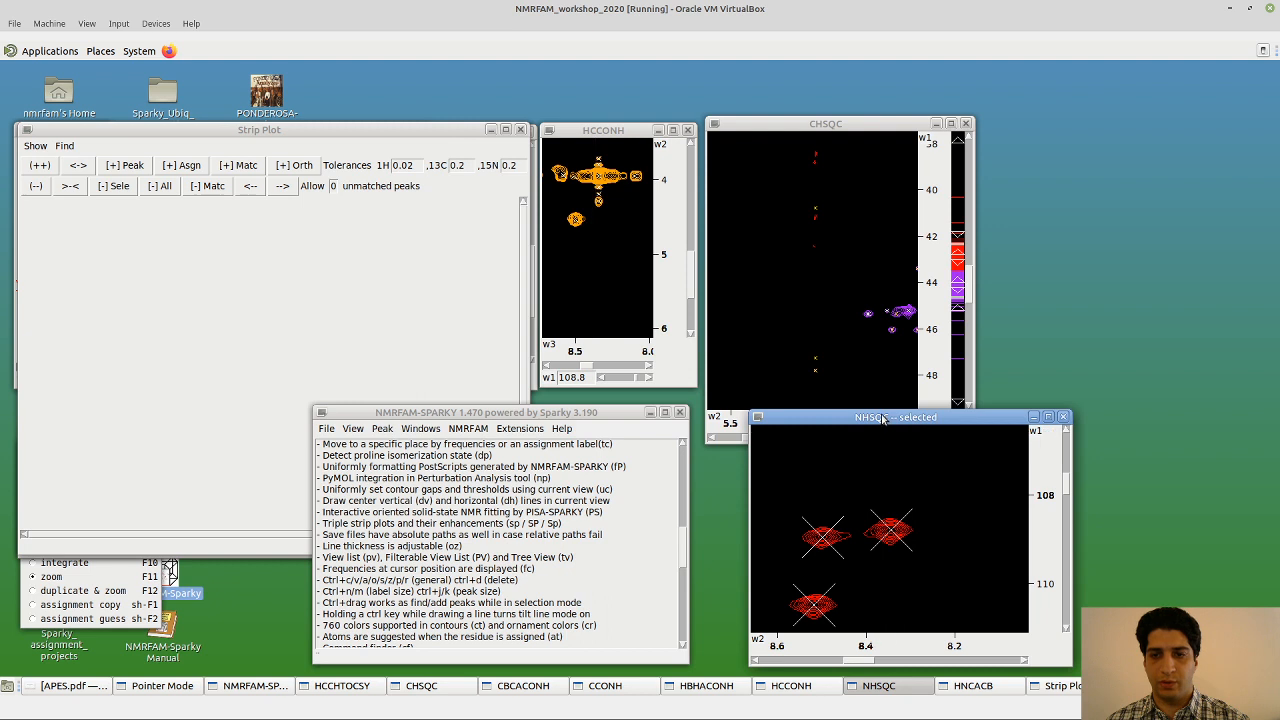
scroll(896, 487, down, 5)
scroll(896, 487, up, 5)
scroll(896, 487, down, 5)
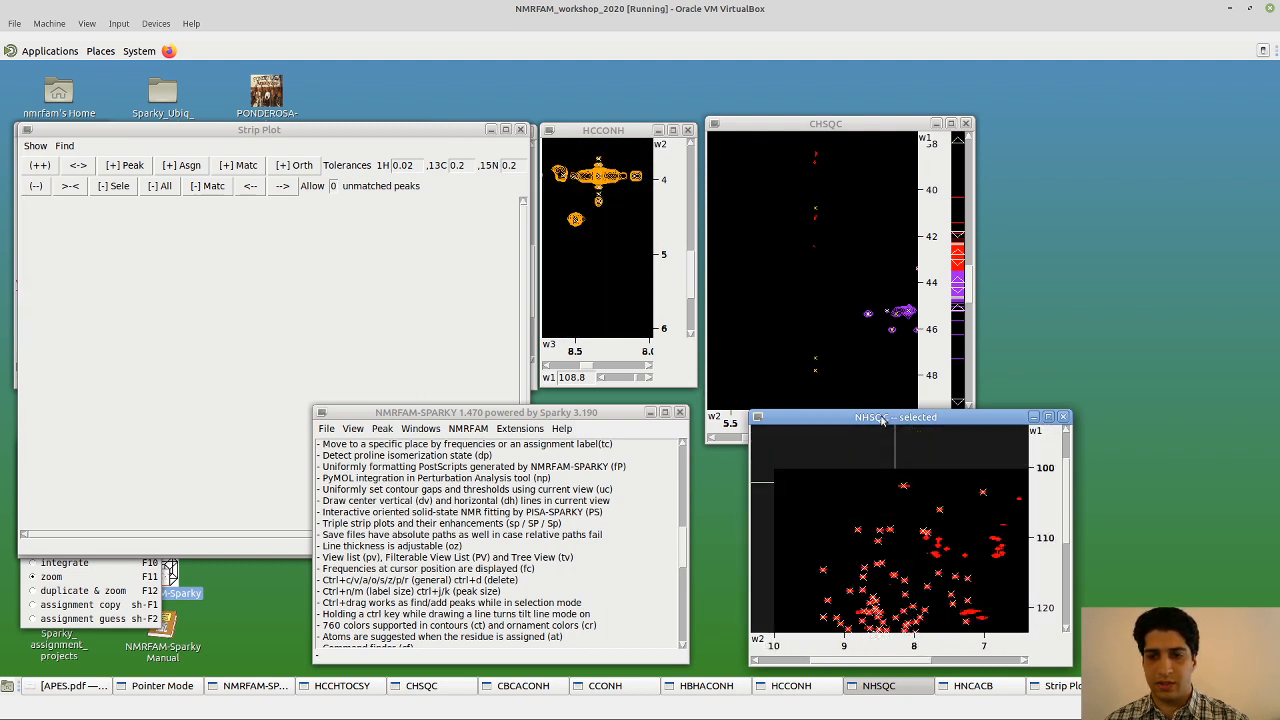
click(618, 580)
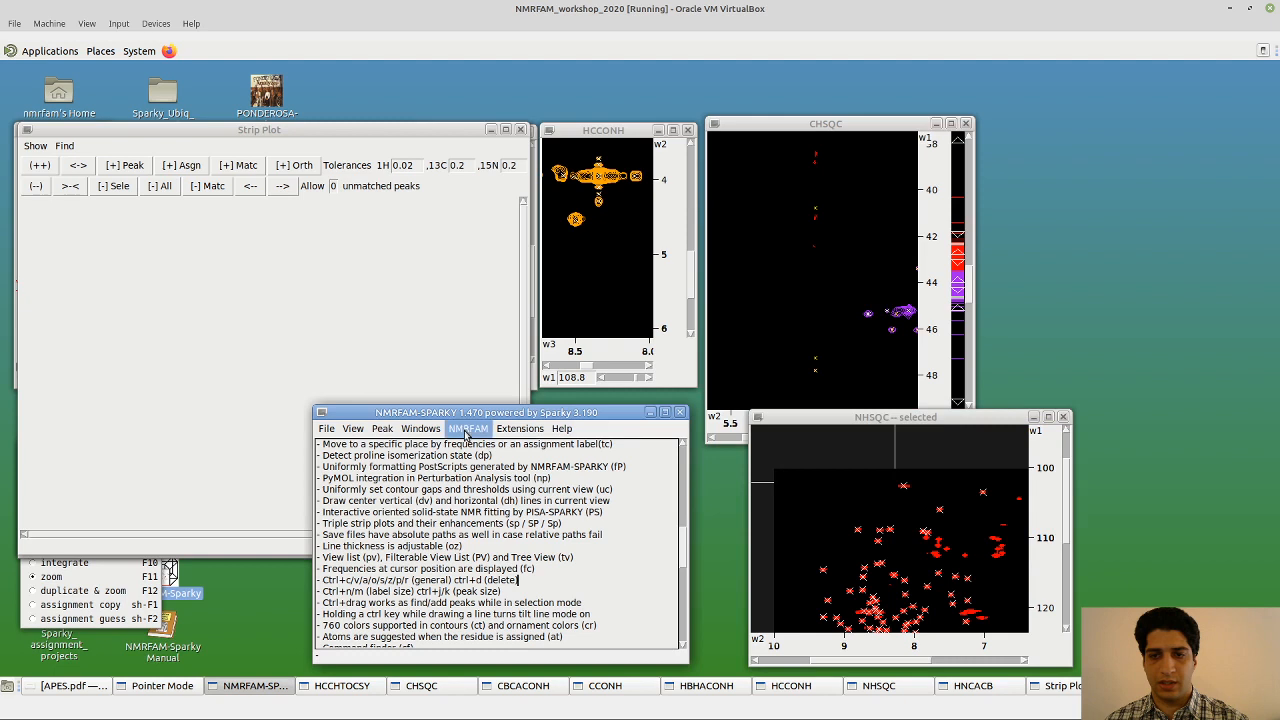
click(390, 430)
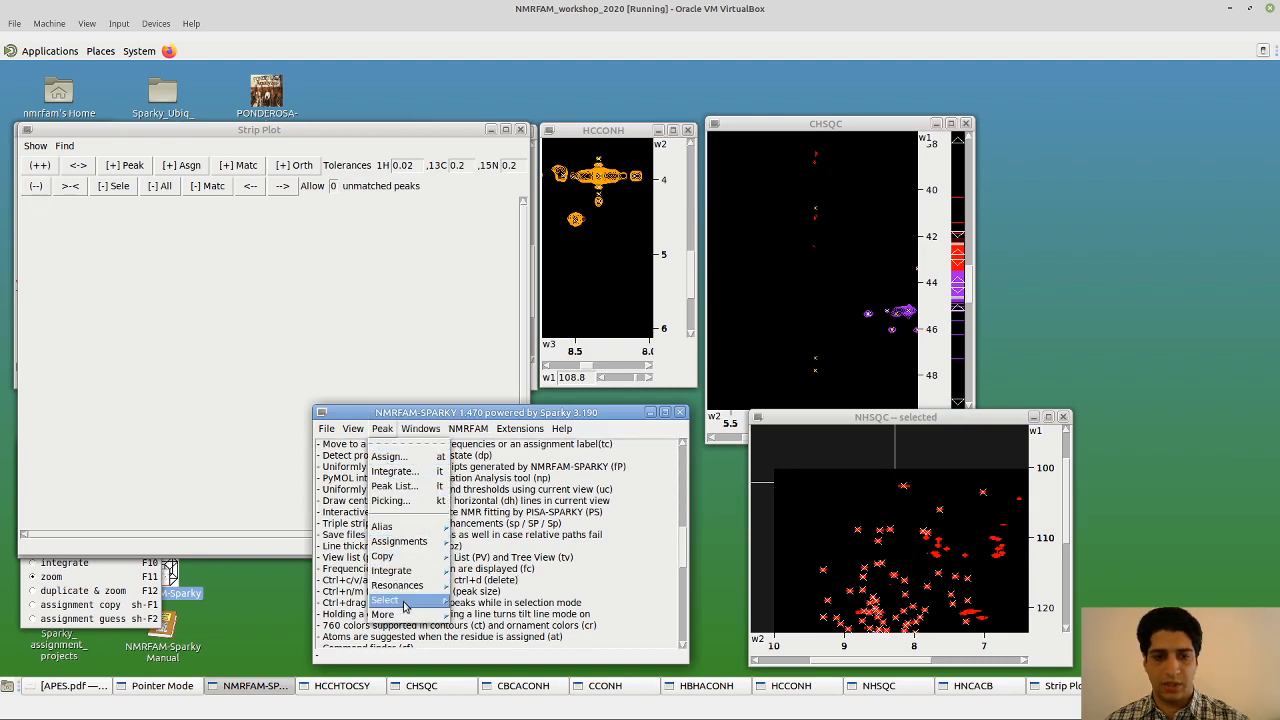
mouse_move(405, 605)
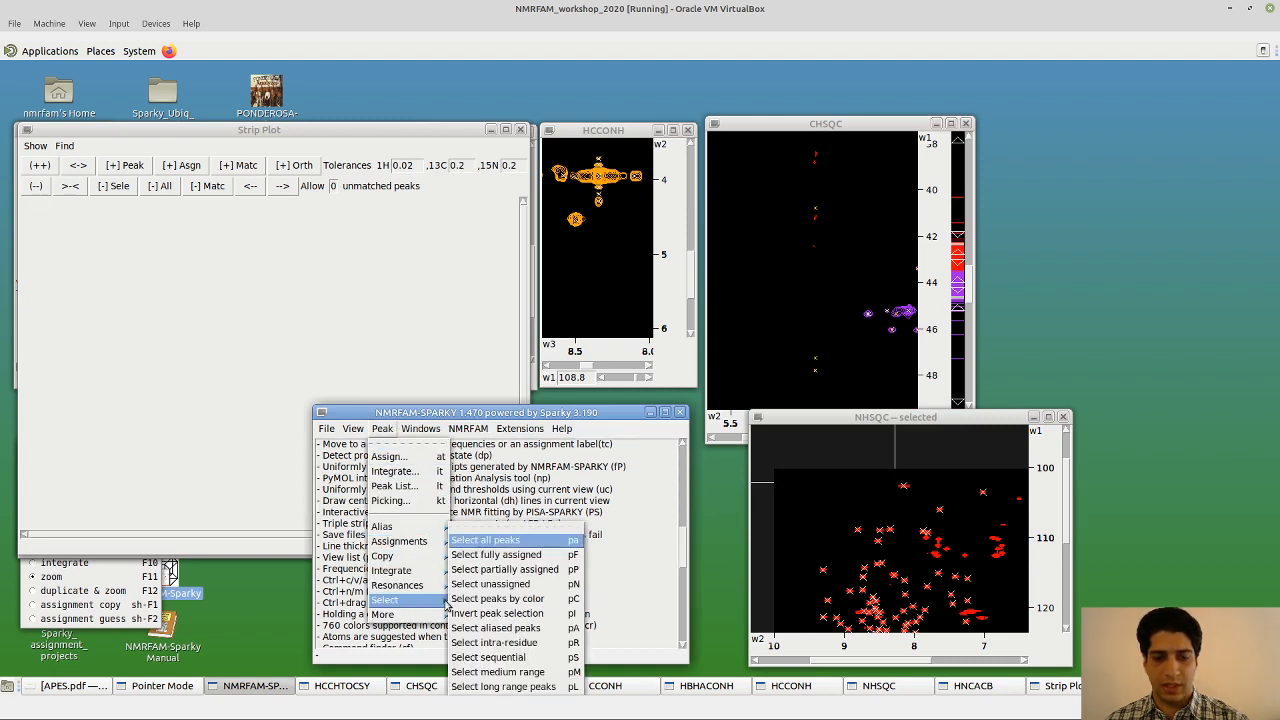
click(557, 546)
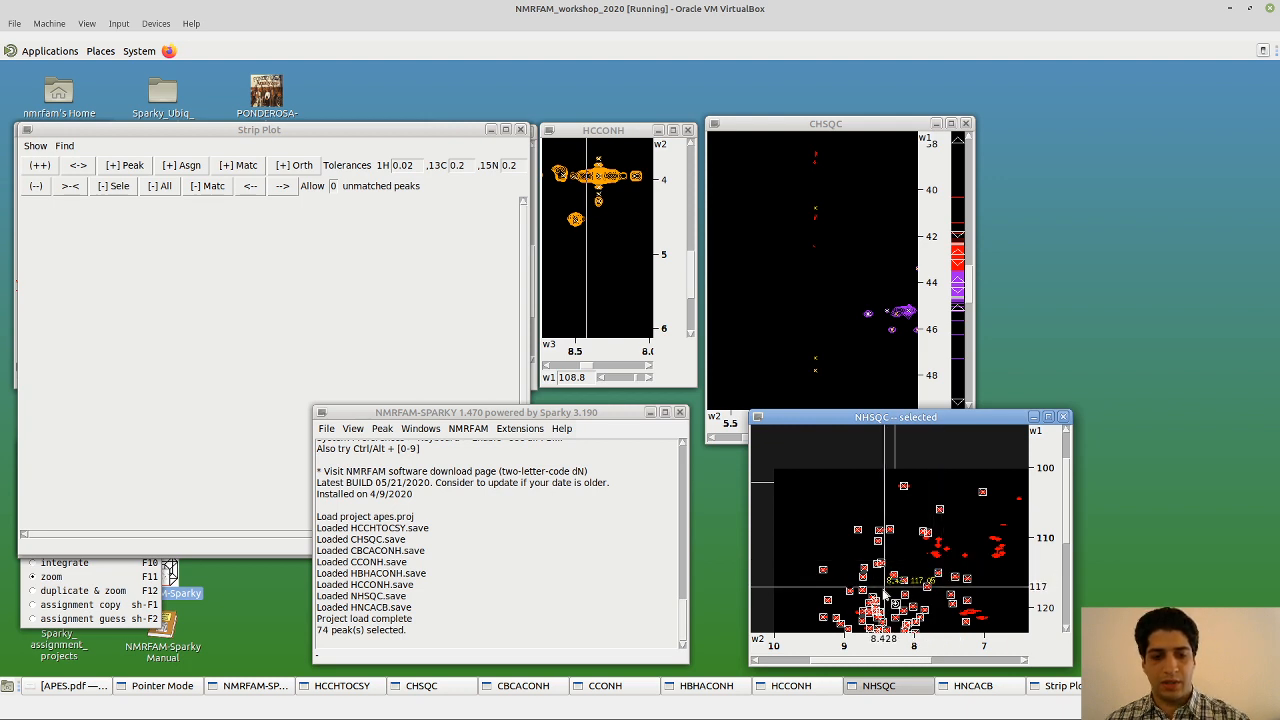
Add strips for the selected NHSQC peaks to the strip plot and move its window off the CCONH and HNCACB views
click(273, 131)
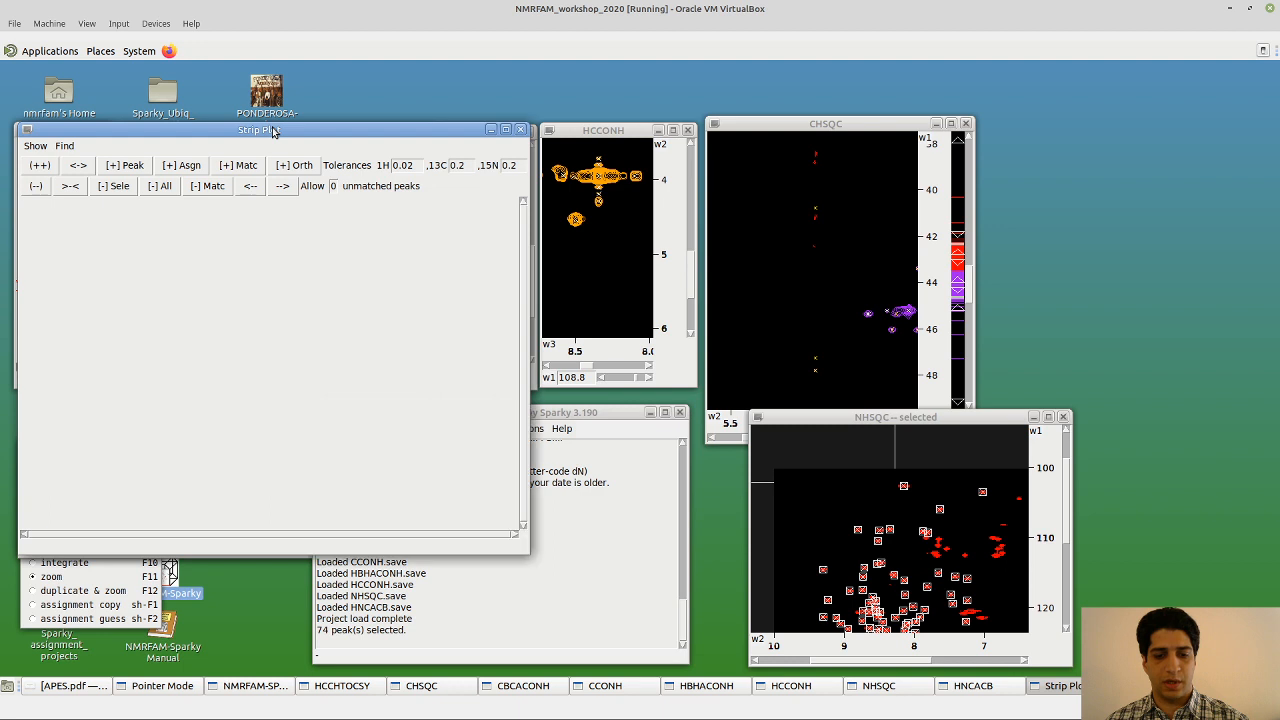
click(129, 166)
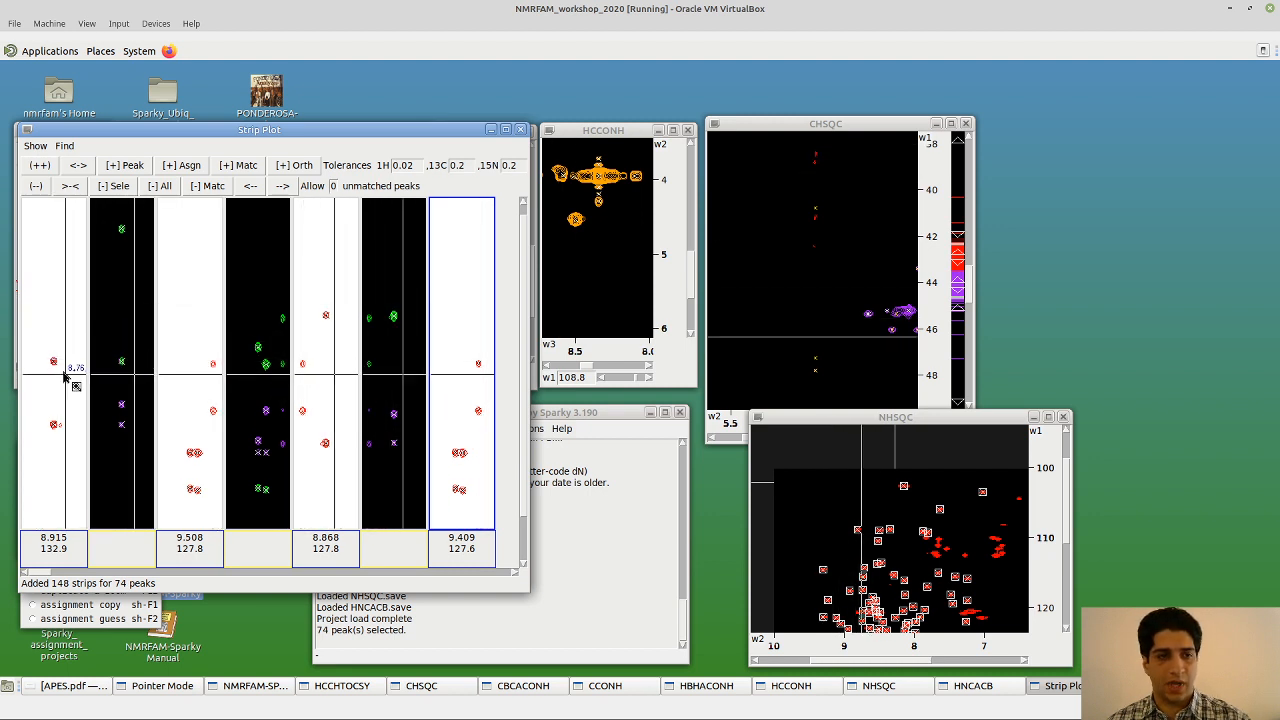
drag(211, 137, 580, 168)
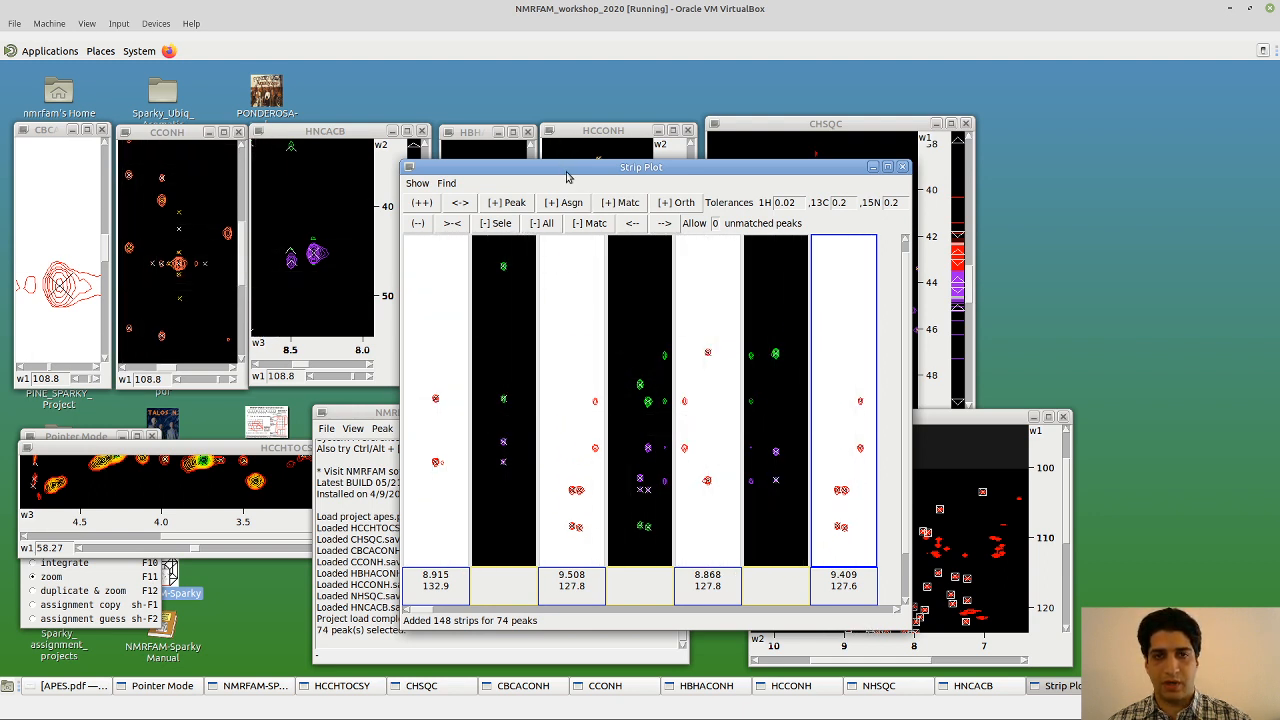
drag(566, 177, 577, 149)
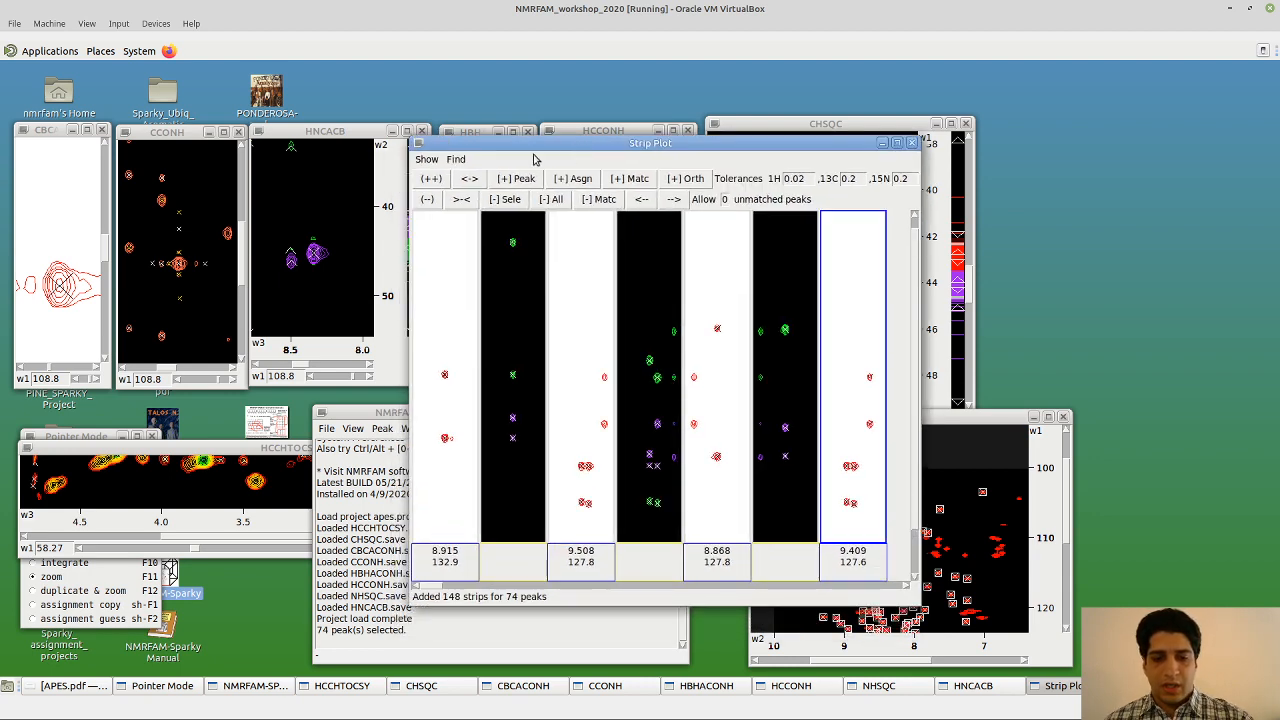
Narrow the strips repeatedly and widen the Strip Plot window across the desktop to fit more strip pairs
click(462, 201)
click(462, 201)
click(462, 201)
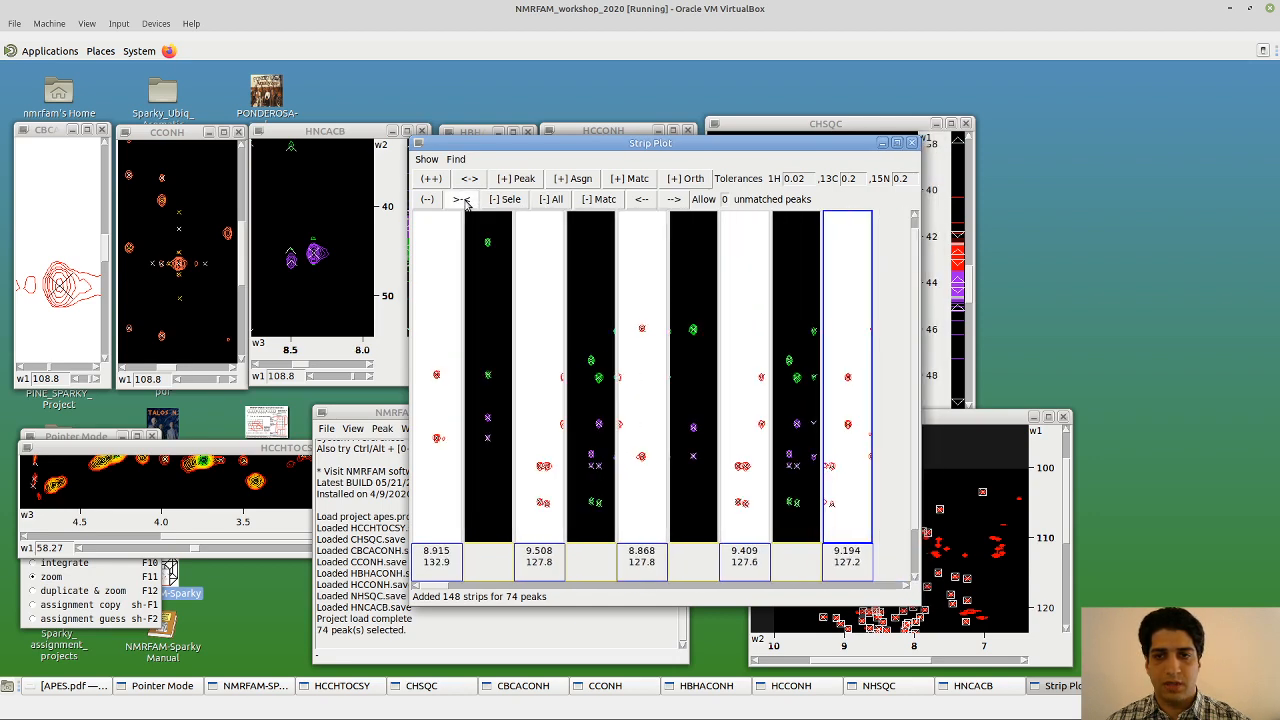
click(462, 201)
click(462, 201)
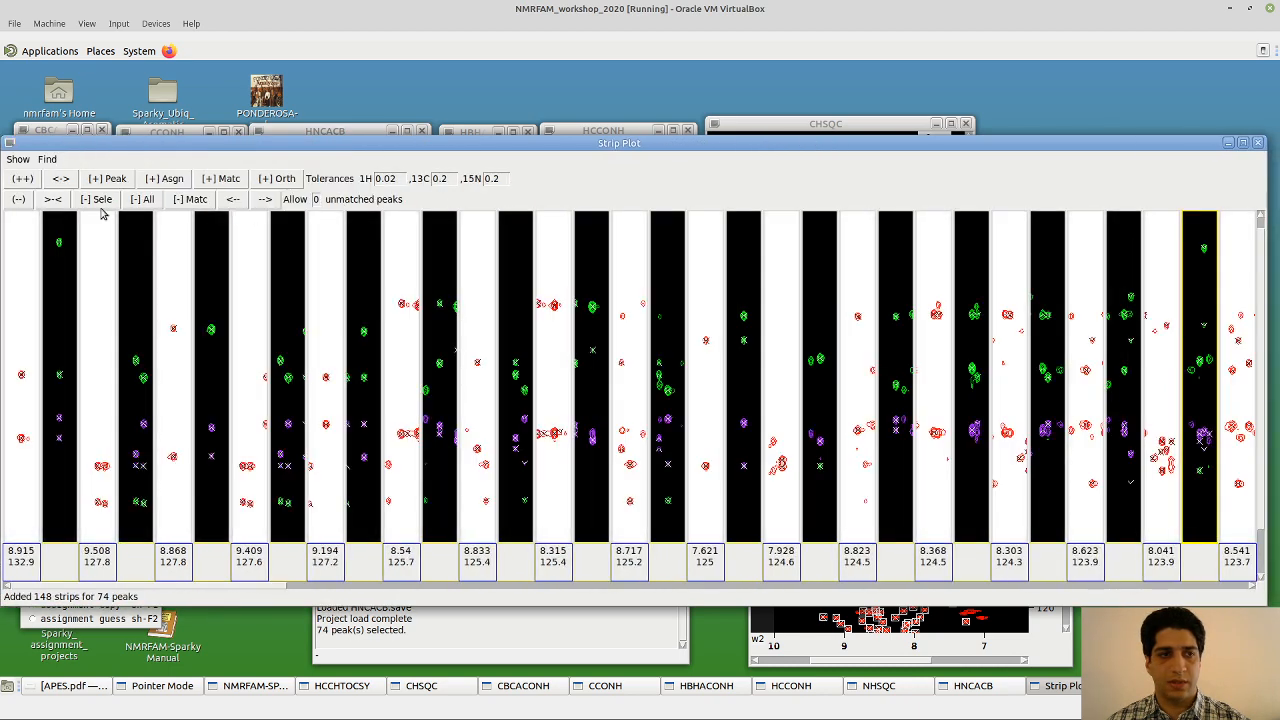
click(55, 200)
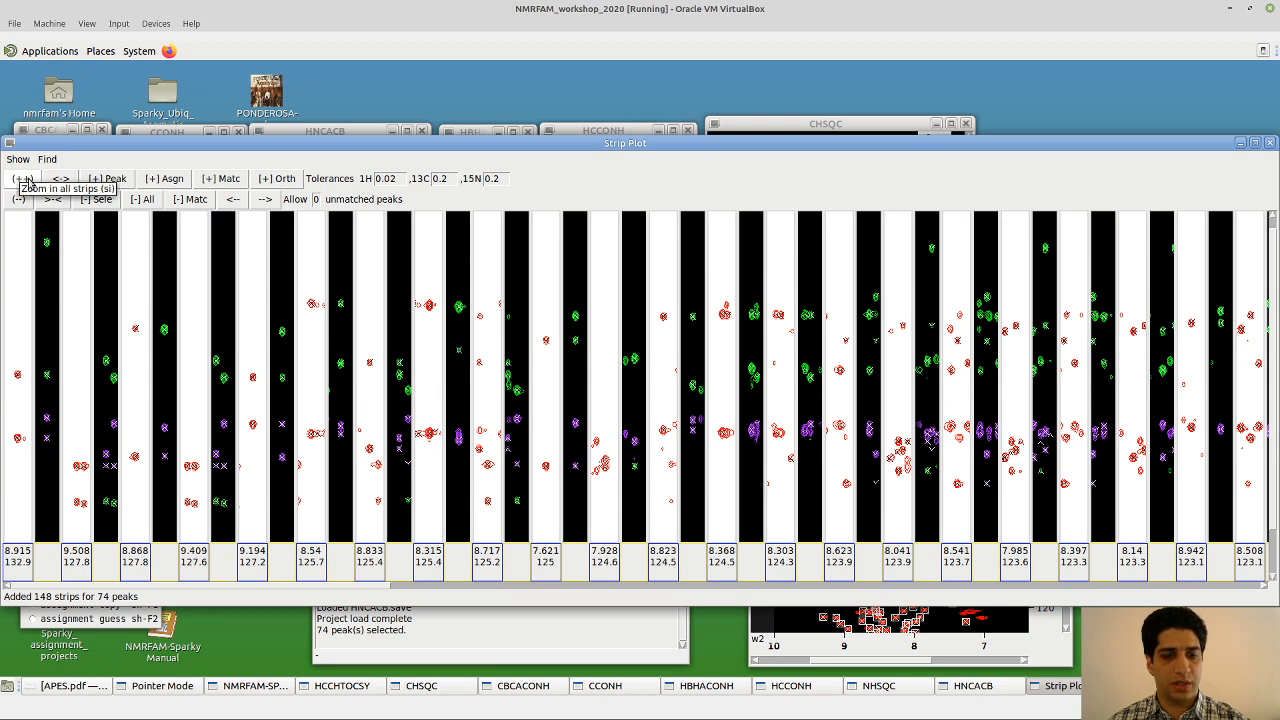
Zoom in all strips twice and move the Strip Plot window away from the CBCACONH, CCONH and HNCACB views
click(28, 180)
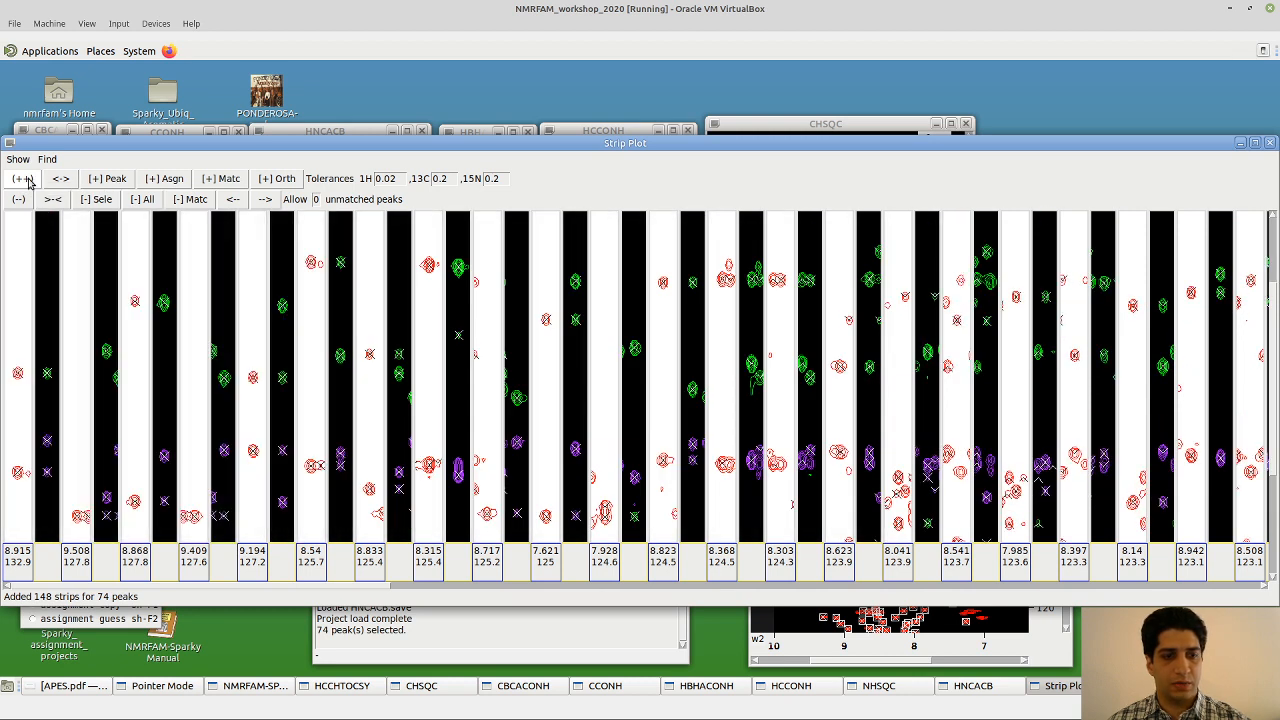
drag(73, 146, 506, 66)
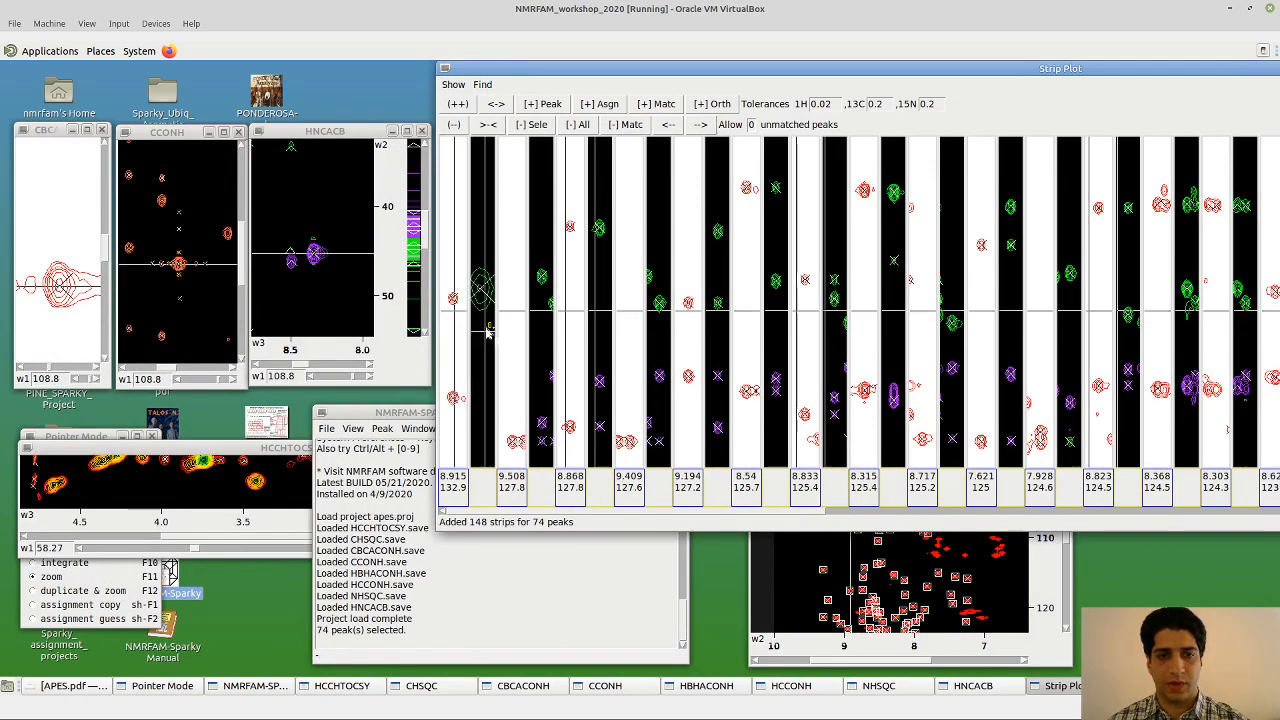
click(458, 105)
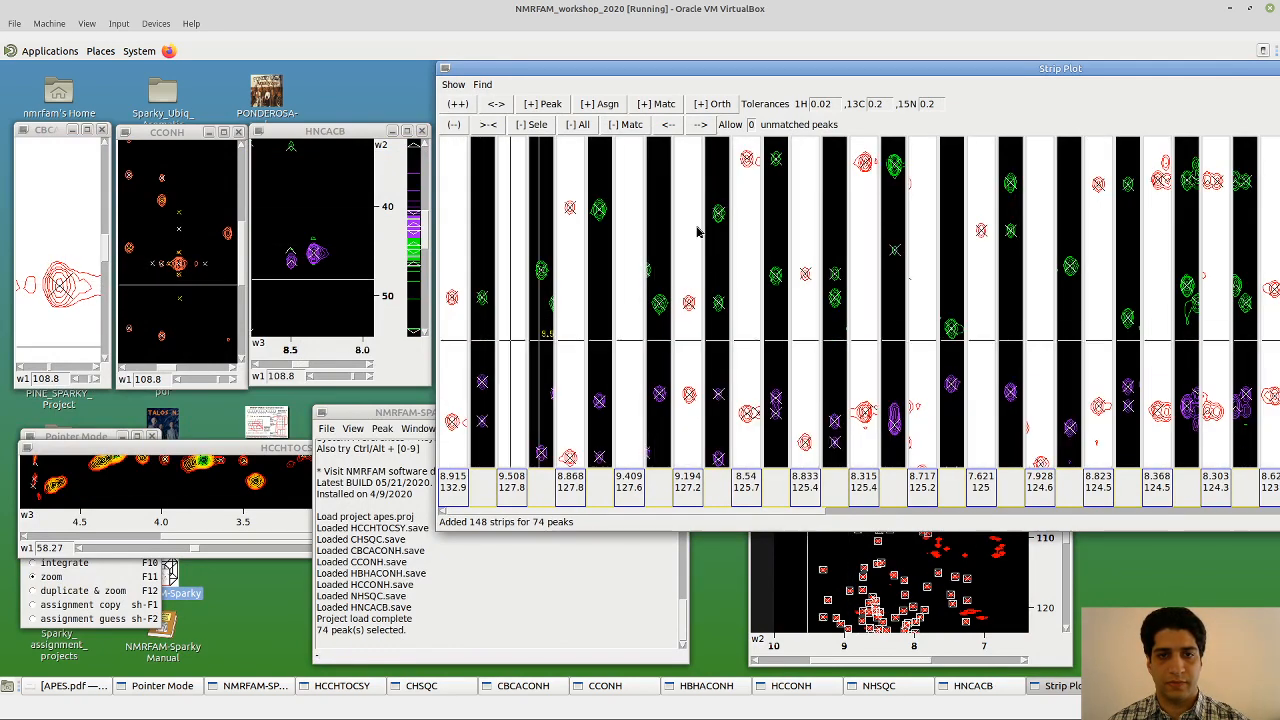
Shrink the Strip Plot window to about half the desktop width and place it beside the HNCACB and HBHACONH views
drag(687, 72, 260, 83)
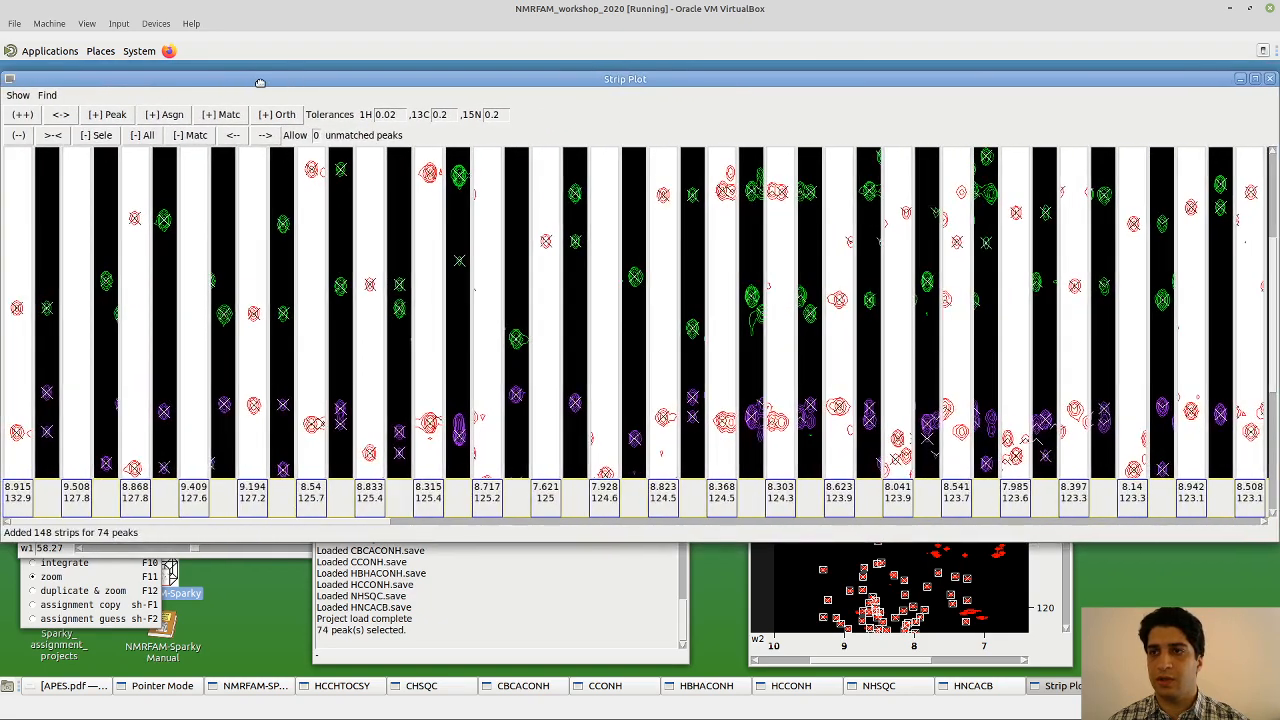
drag(1264, 100, 678, 106)
drag(541, 79, 1140, 60)
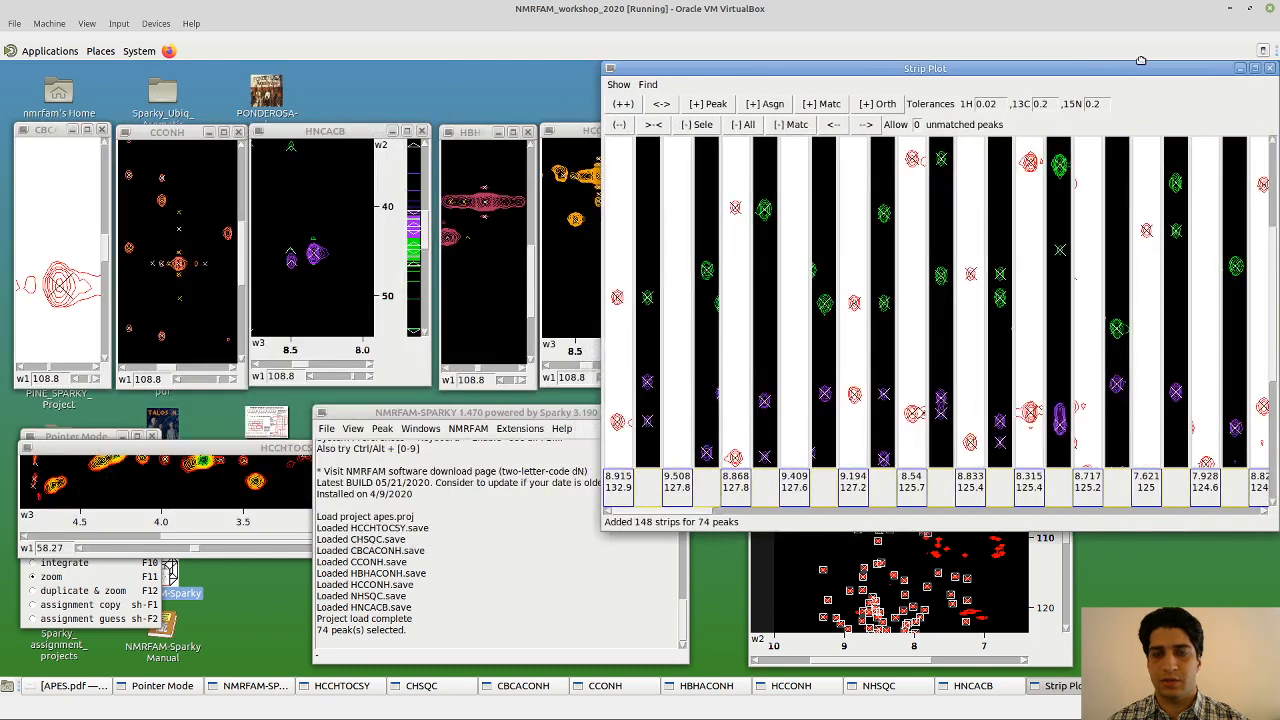
Compare the CBCACONH and HNCACB peaks in the 8.915/132.9 strips and make the Strip Plot window taller
mouse_move(1274, 245)
mouse_down()
mouse_move(1278, 289)
mouse_move(1272, 197)
mouse_move(1275, 236)
mouse_up()
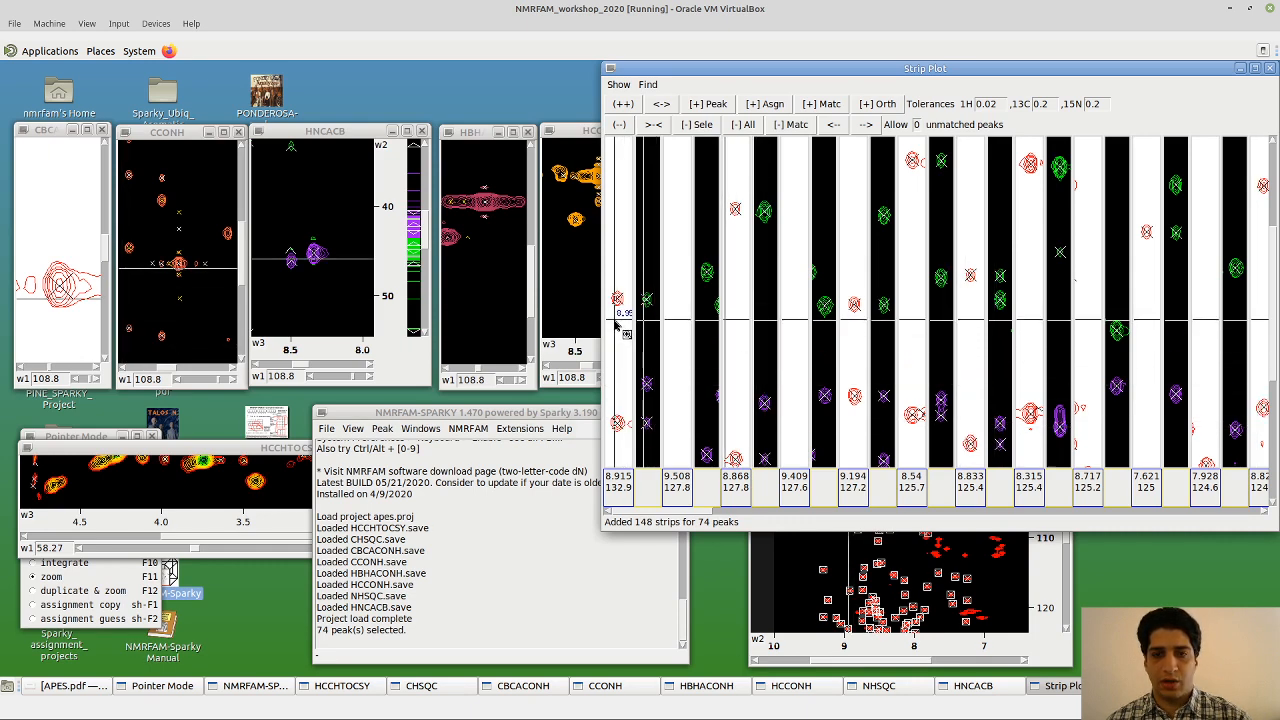
drag(1270, 238, 1262, 186)
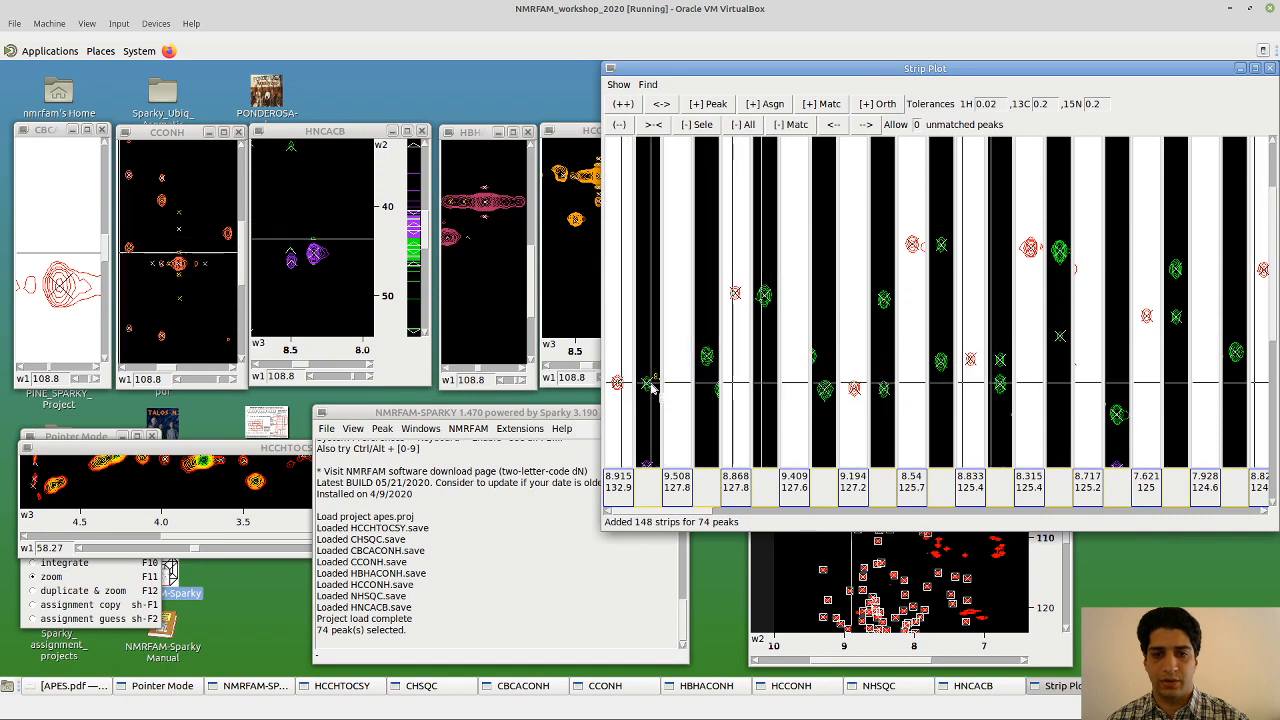
click(622, 123)
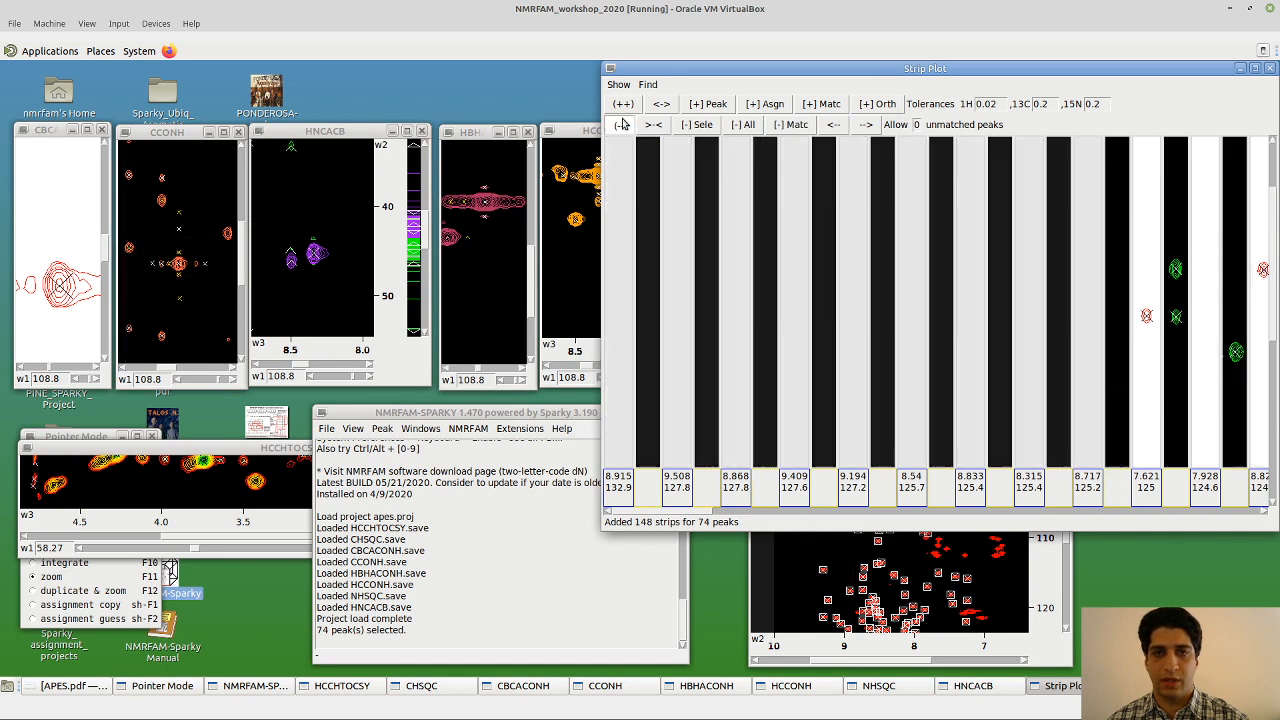
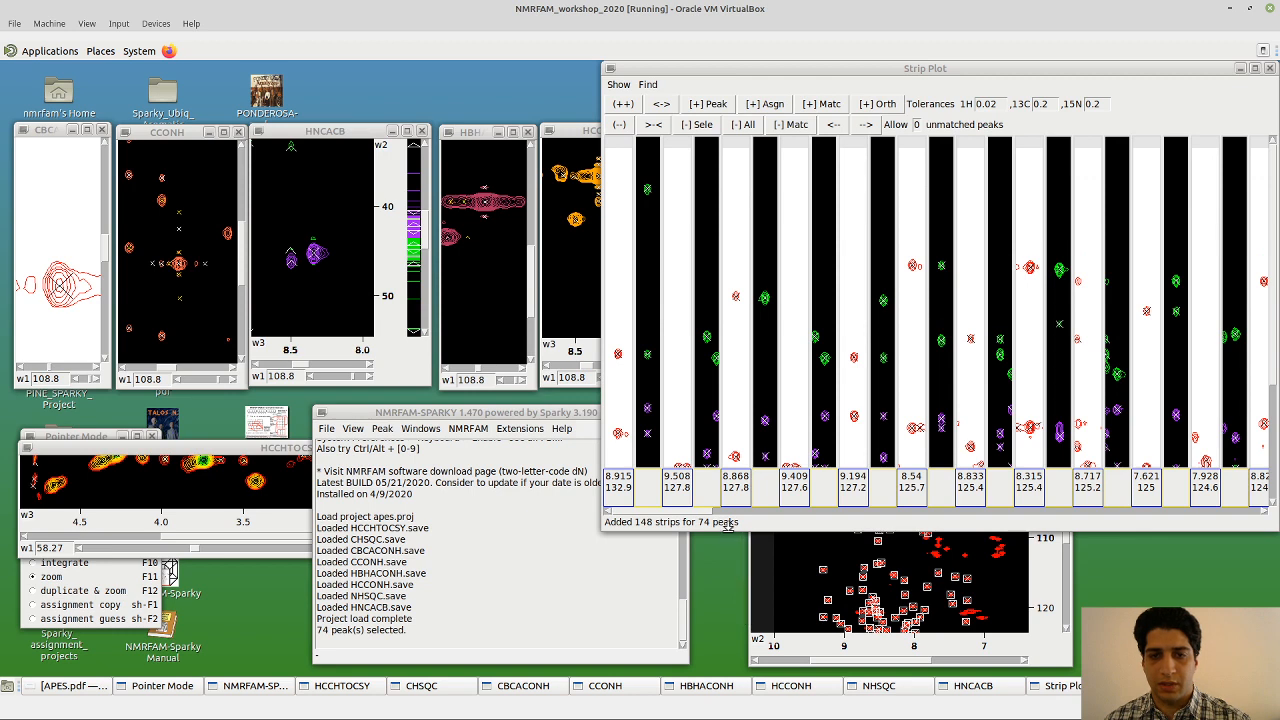
drag(727, 528, 727, 660)
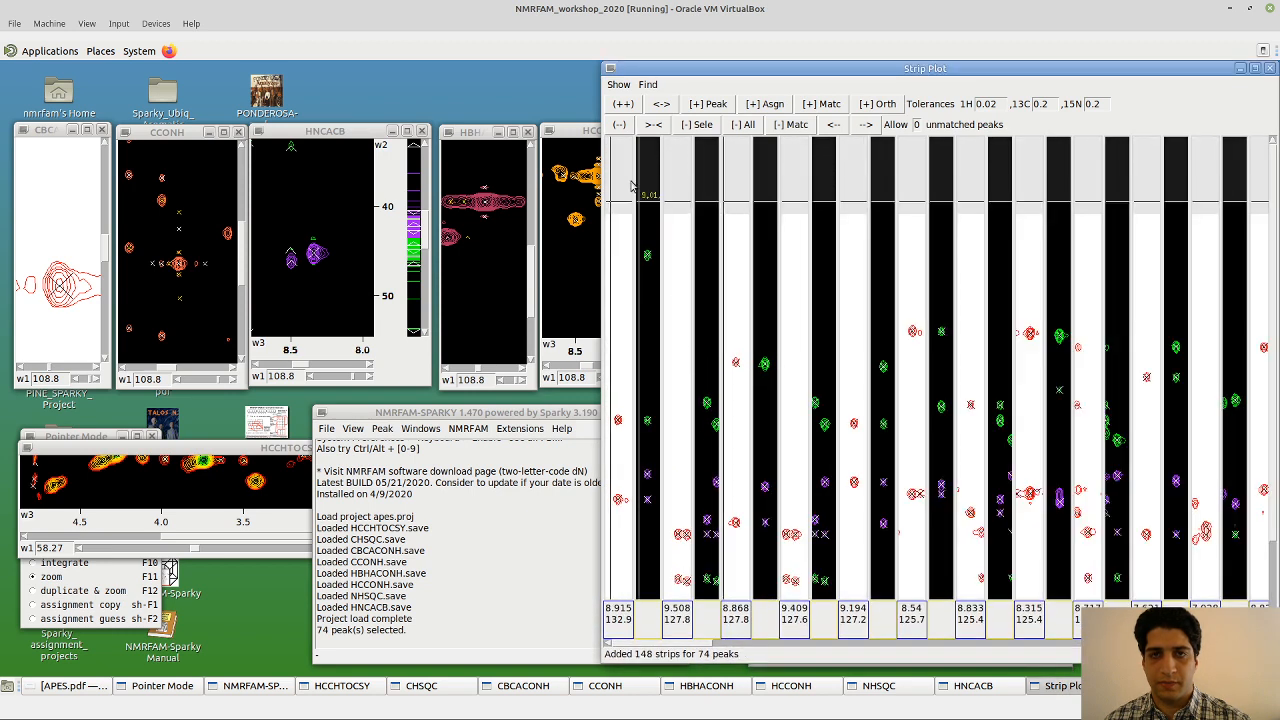
scroll(648, 472, up, 3)
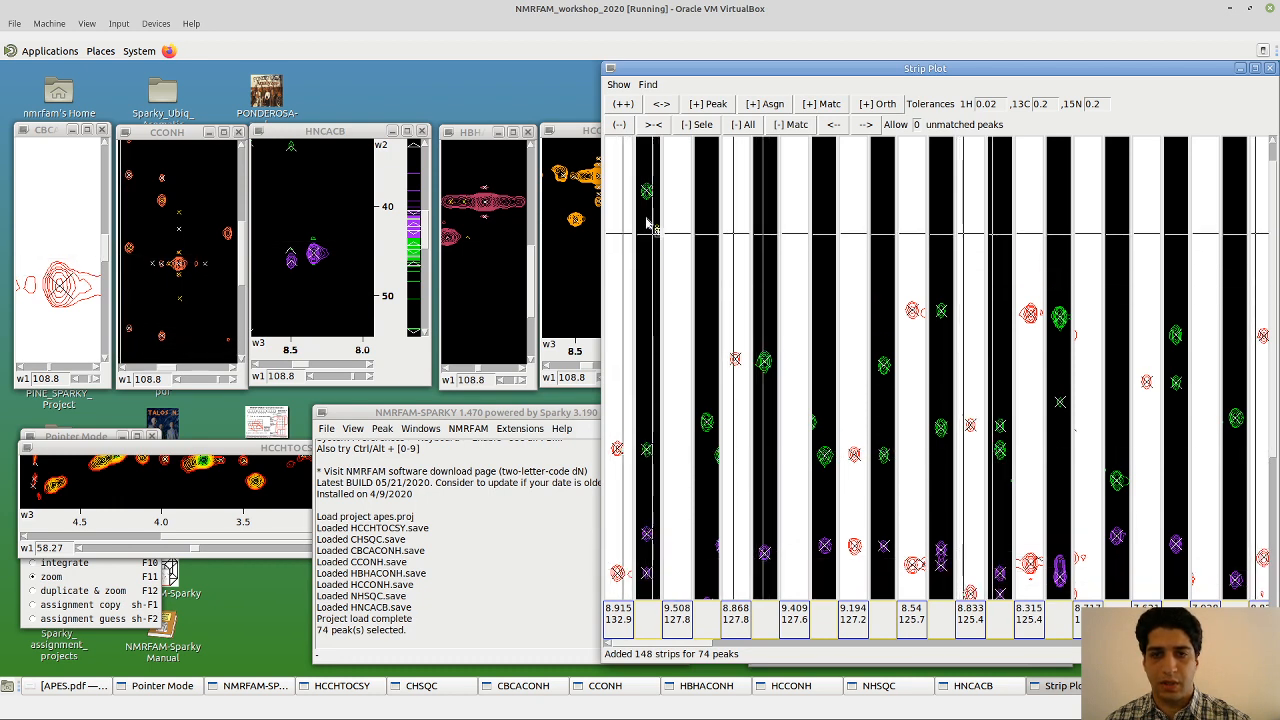
Remove the 8.915/132.9 CBCACONH and HNCACB strips from the strip plot
click(622, 174)
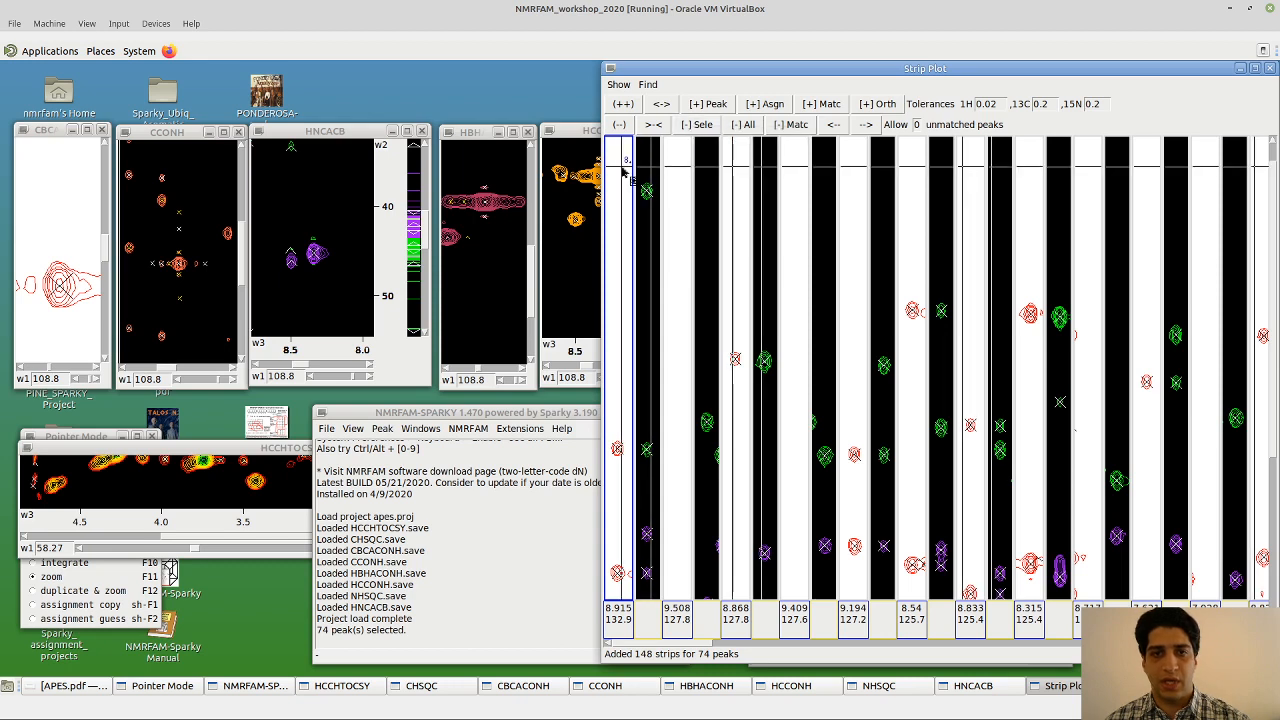
key(s)
key(d)
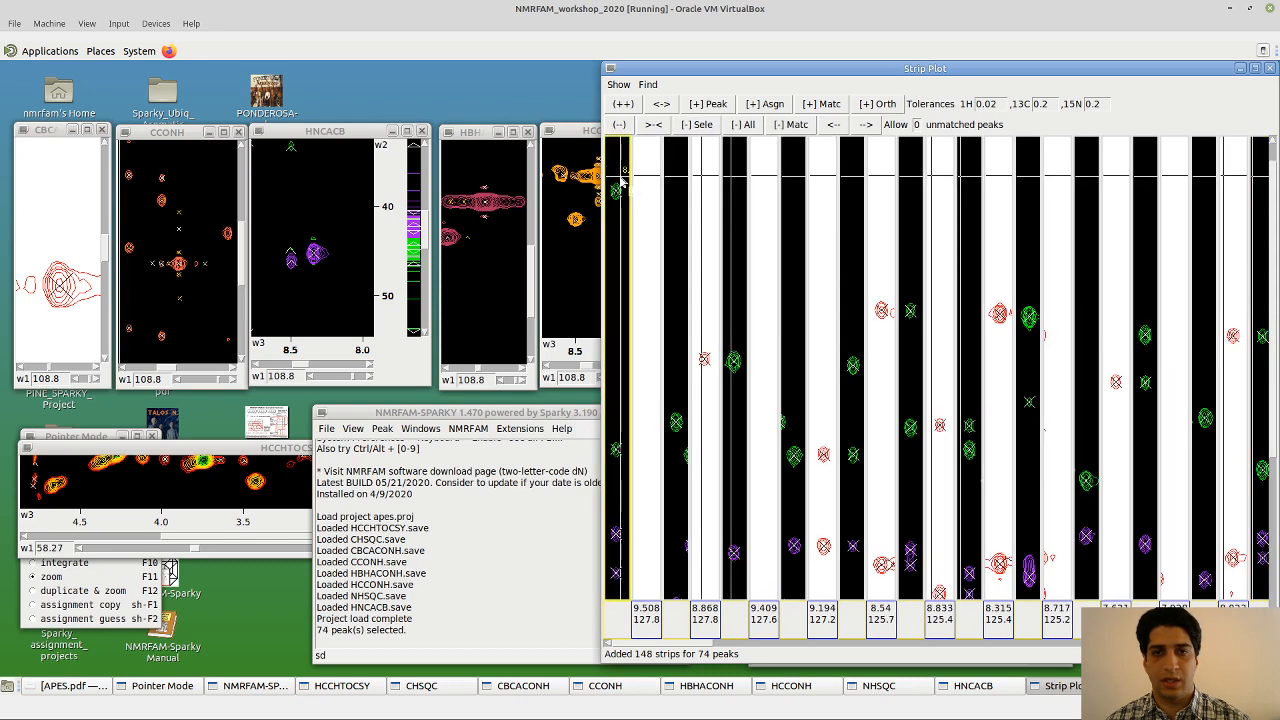
key(Right)
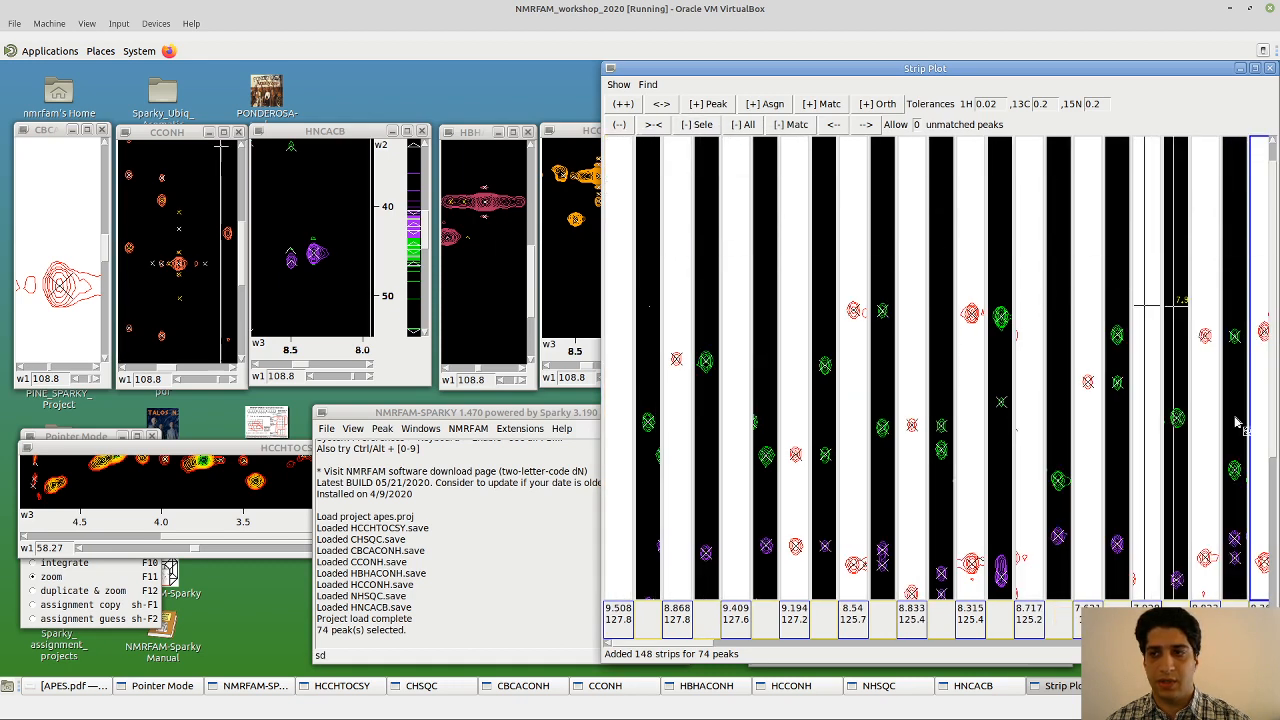
Check the peaks in the 9.508/127.8 CBCACONH and HNCACB strips and remove that strip pair from the plot
drag(1273, 450, 1276, 572)
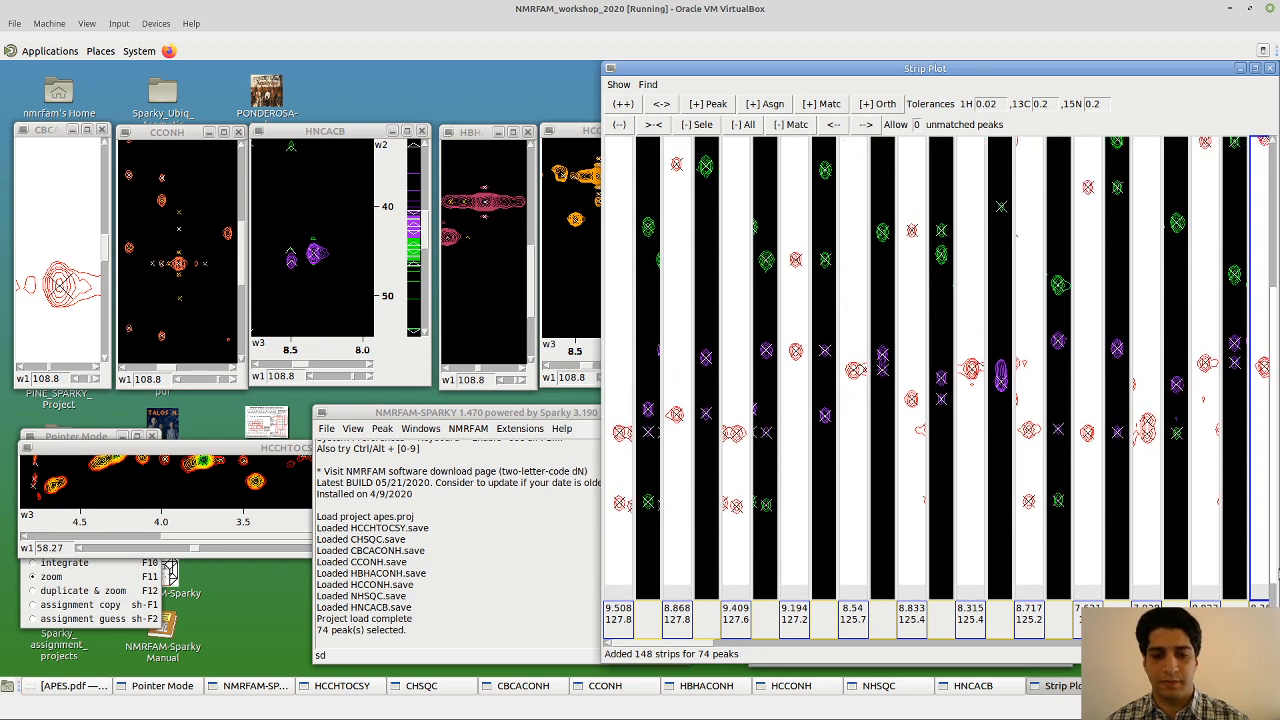
drag(1276, 572, 1276, 546)
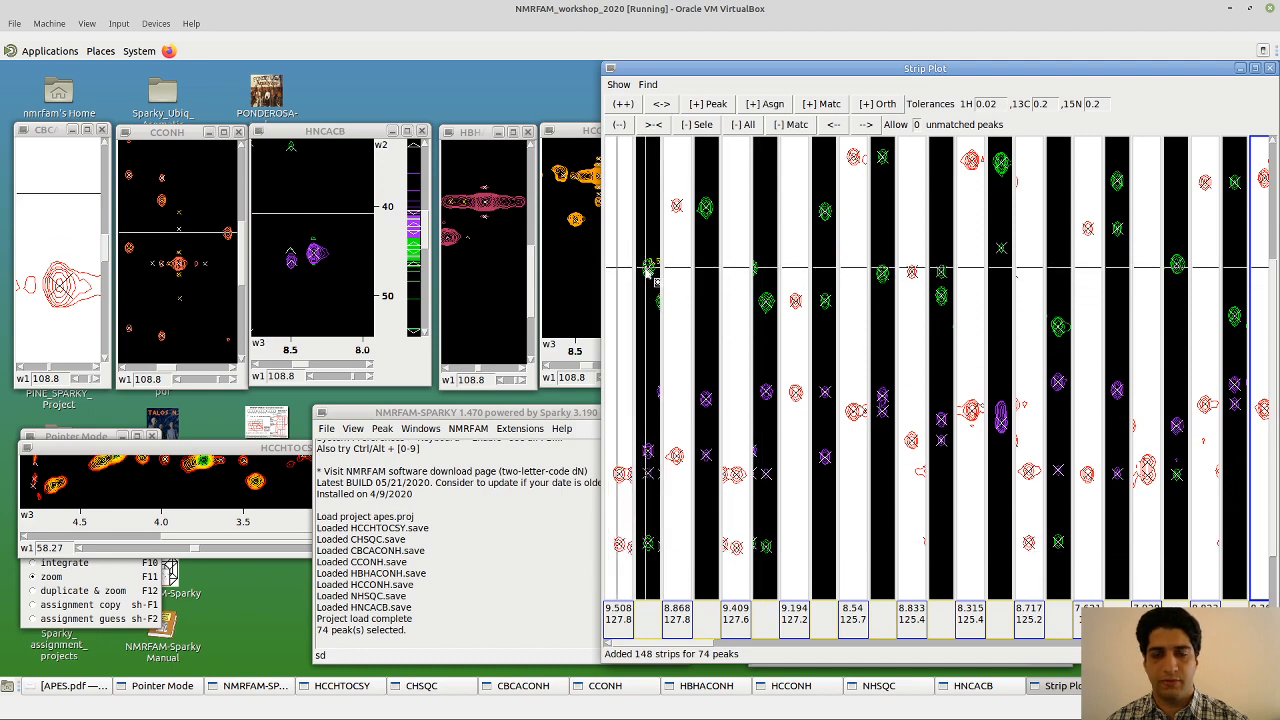
mouse_move(1273, 261)
mouse_down()
mouse_move(1267, 212)
mouse_move(1272, 322)
mouse_move(1271, 275)
mouse_up()
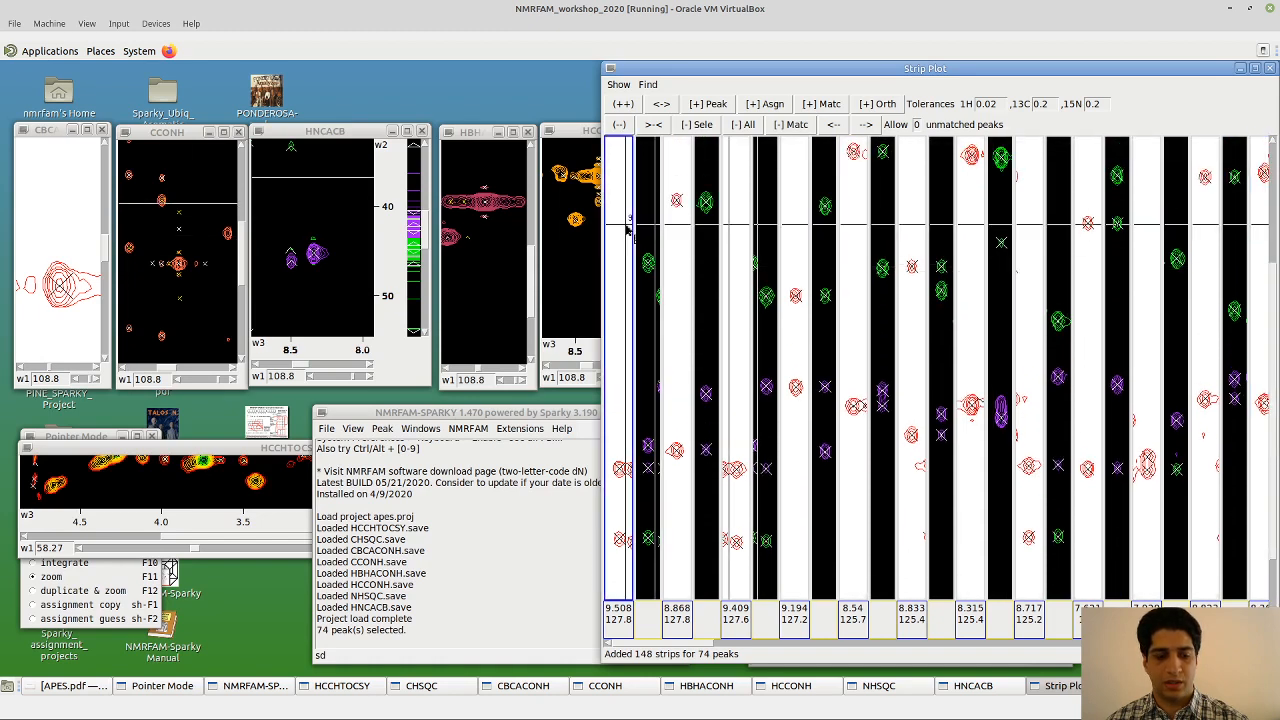
text(sd)
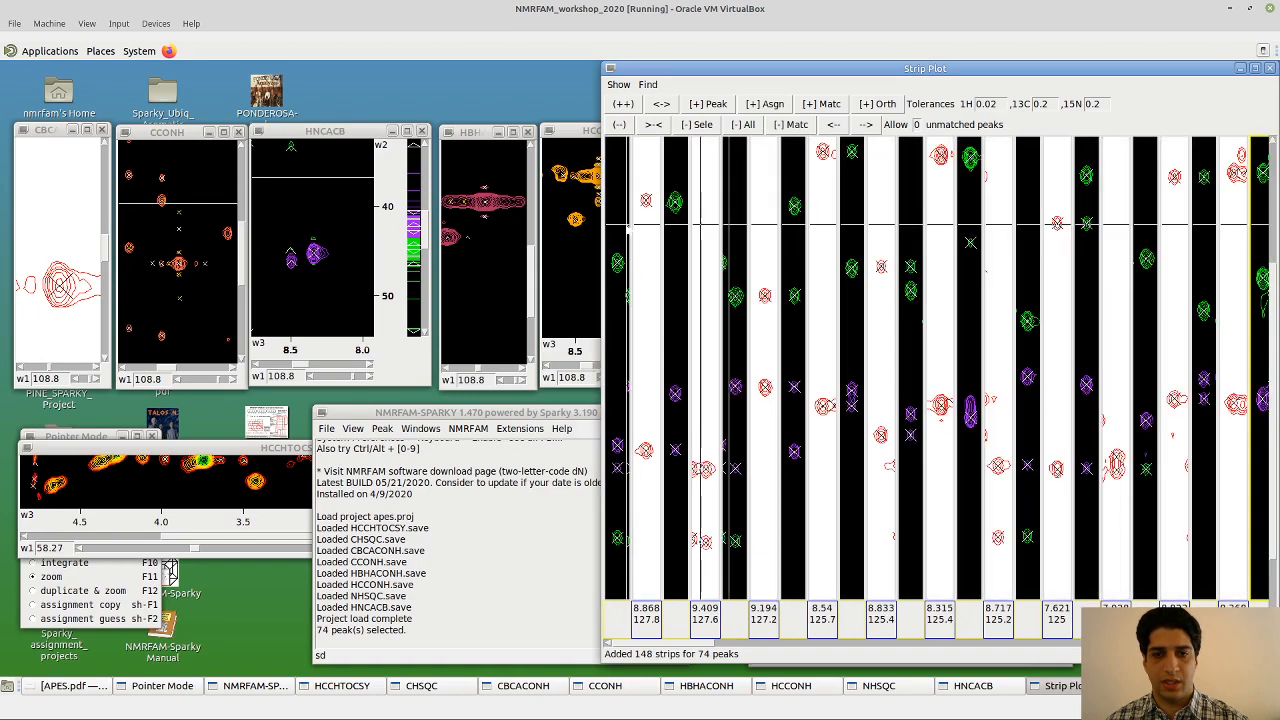
text(s)
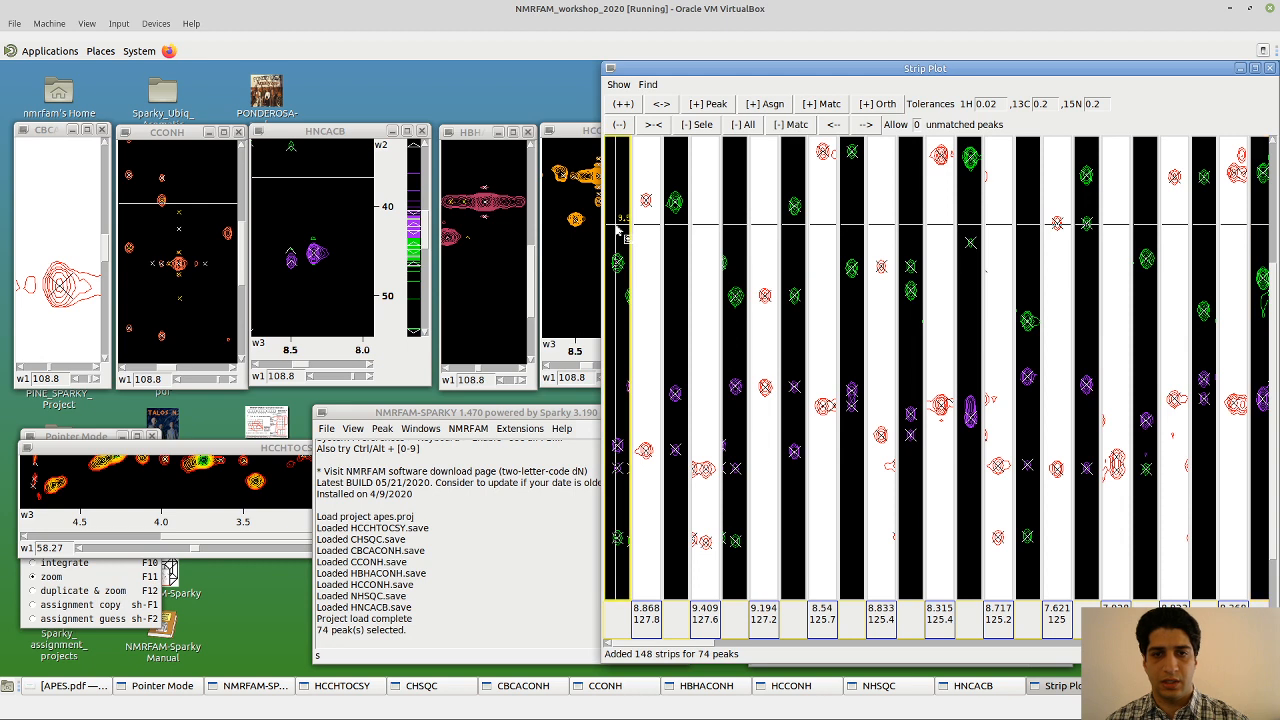
text(d)
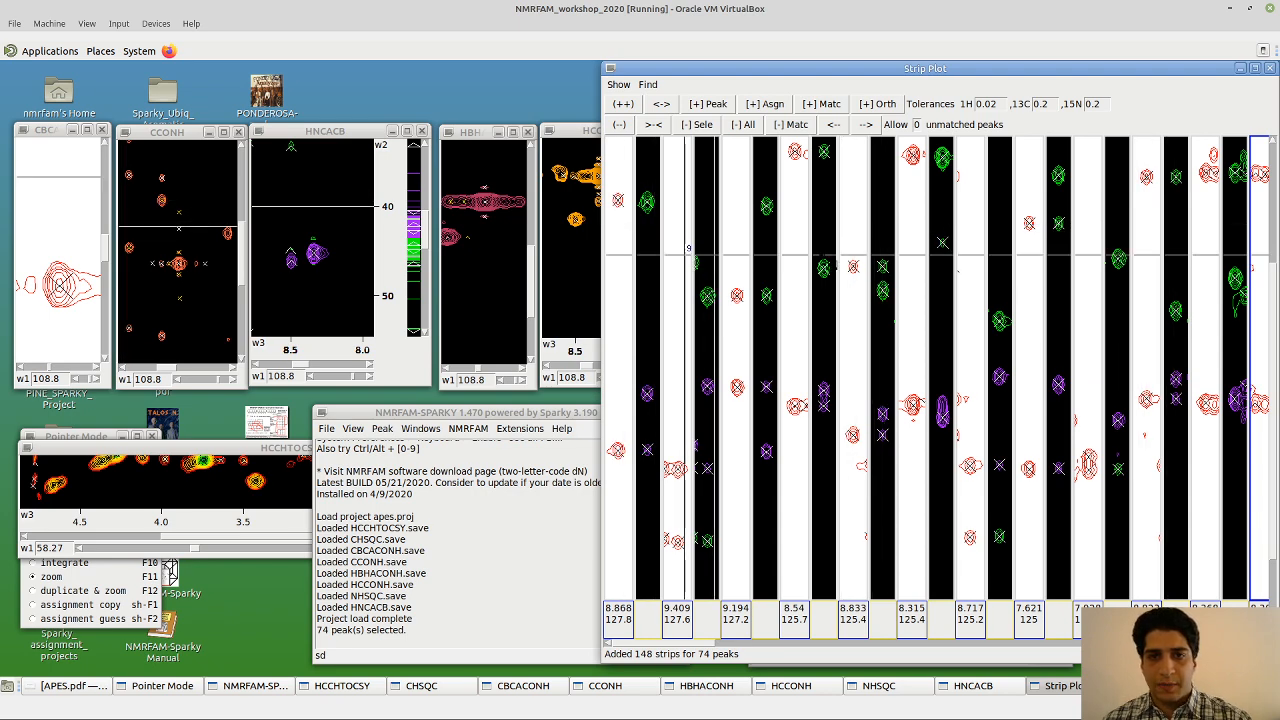
Switch the pointer to select mode and copy the CBCACONH peak in the 8.868/127.8 strip into the matching HNCACB strip
mouse_move(1272, 278)
mouse_down()
mouse_move(1271, 210)
mouse_move(1274, 283)
mouse_move(1276, 263)
mouse_up()
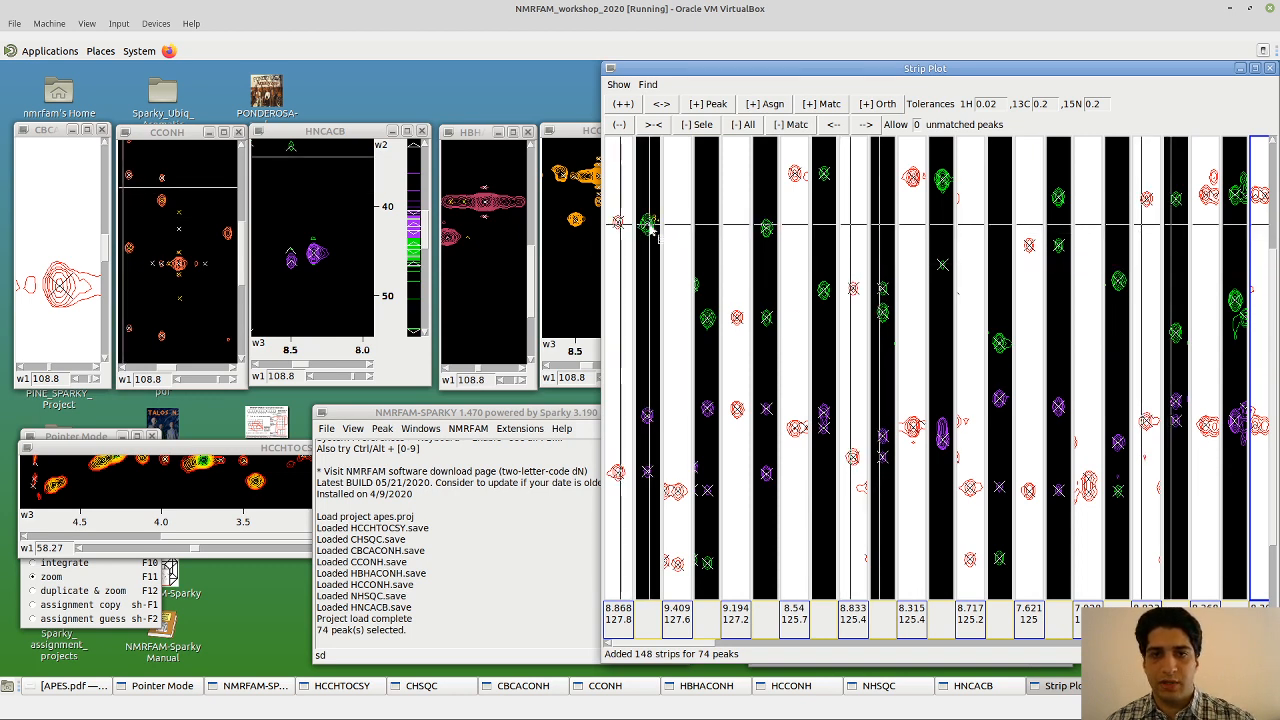
scroll(648, 235, up, 3)
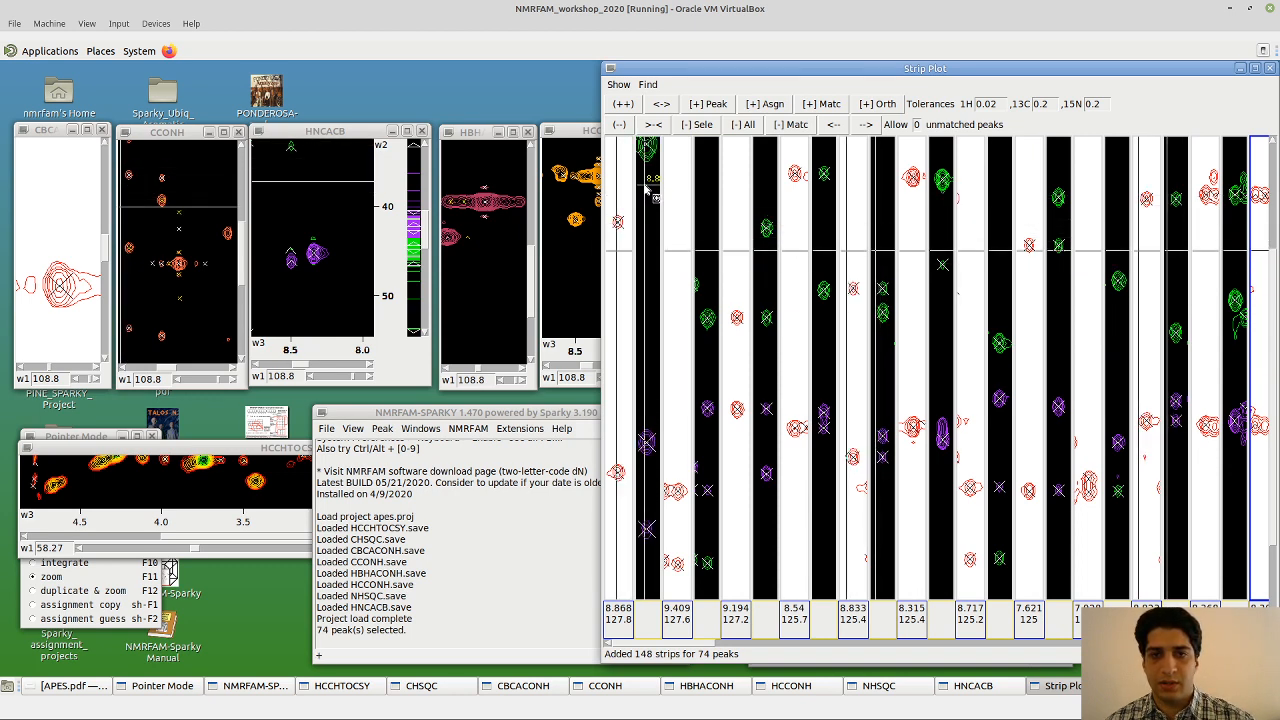
scroll(645, 192, down, 2)
click(620, 108)
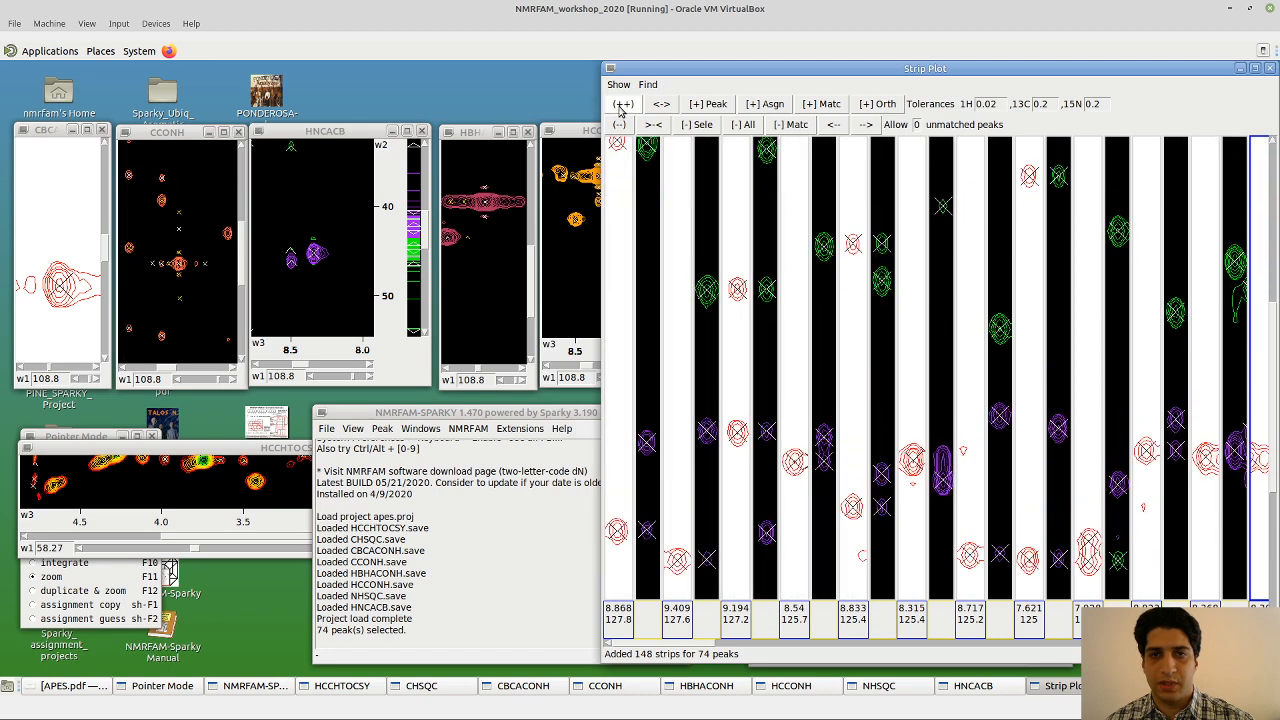
click(620, 110)
drag(1270, 316, 1274, 364)
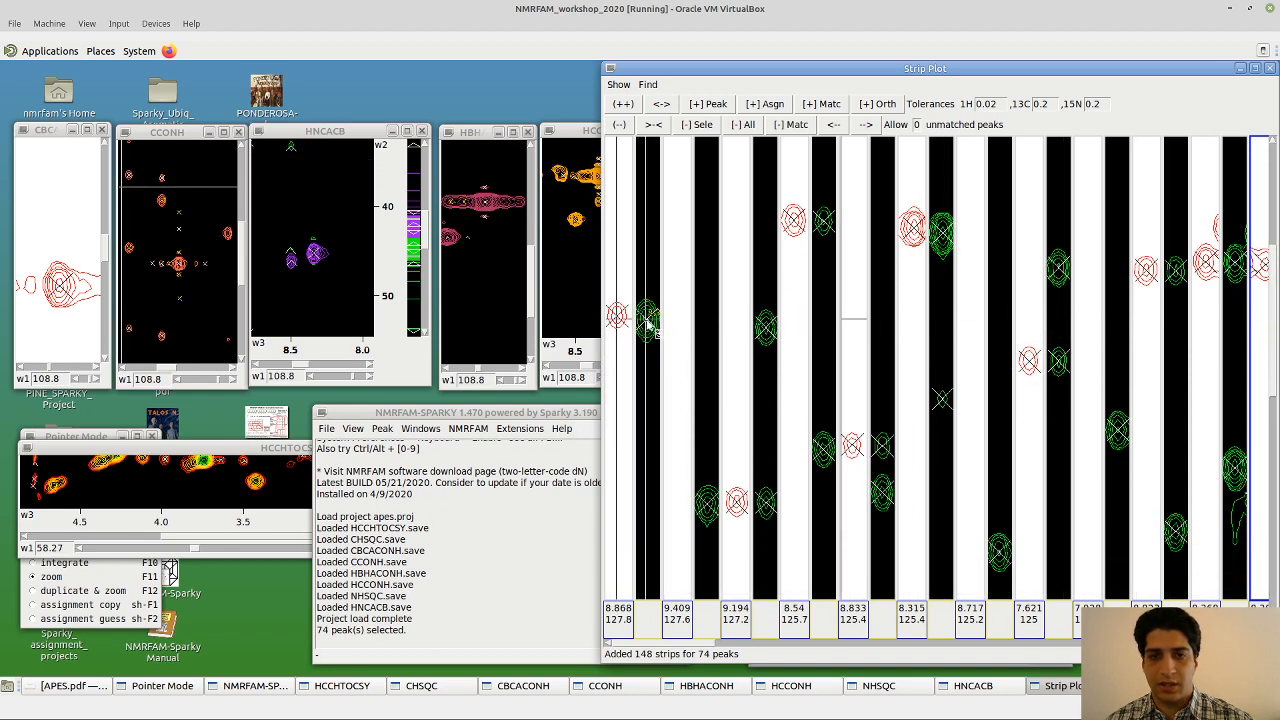
click(622, 105)
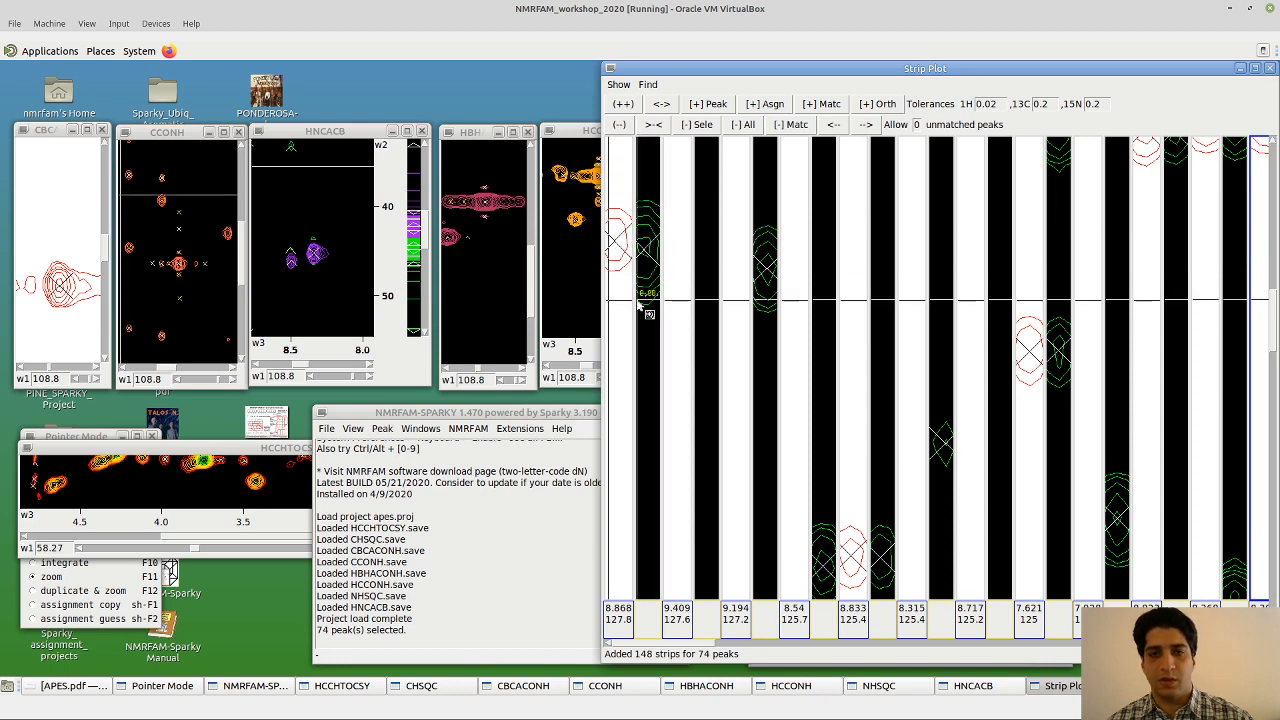
click(612, 238)
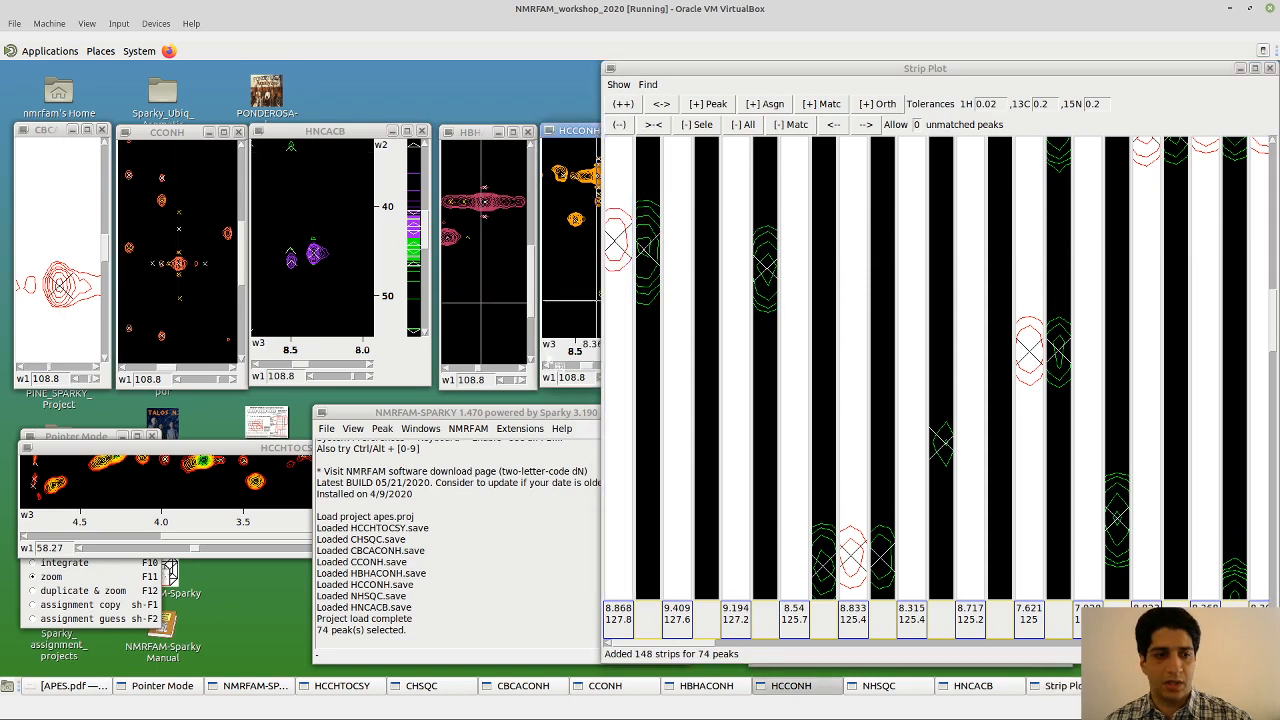
click(24, 612)
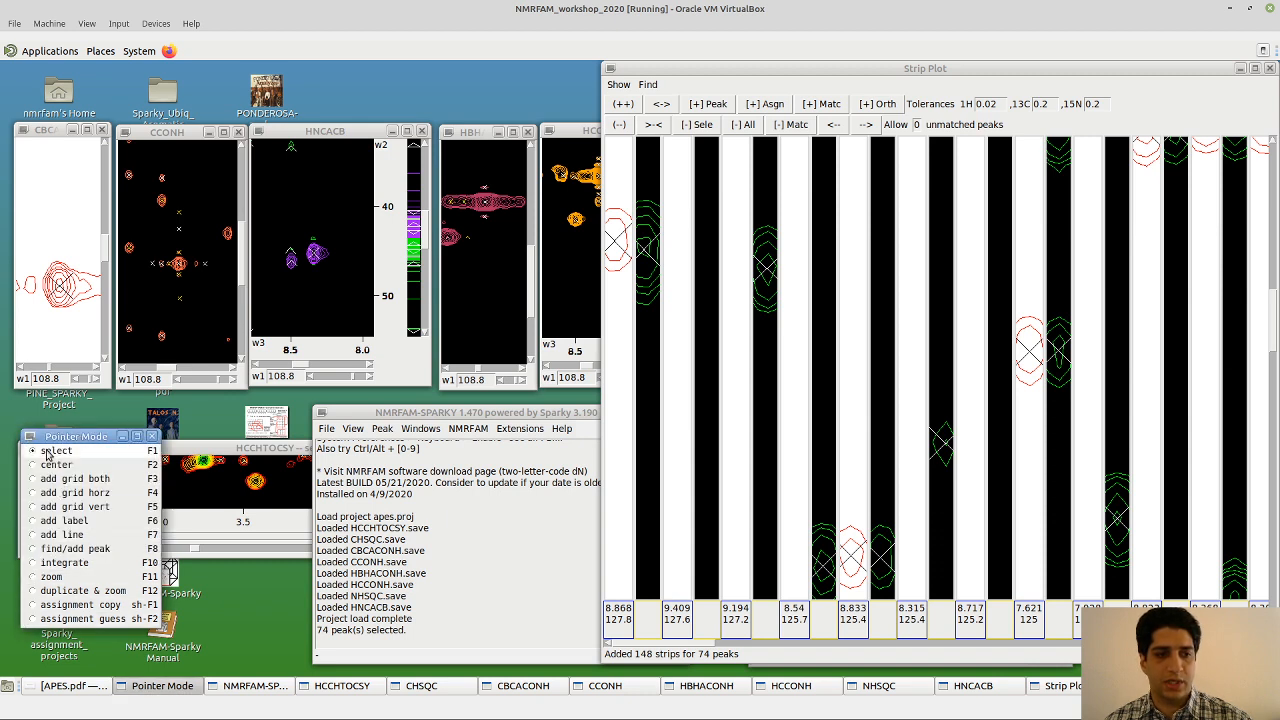
click(617, 229)
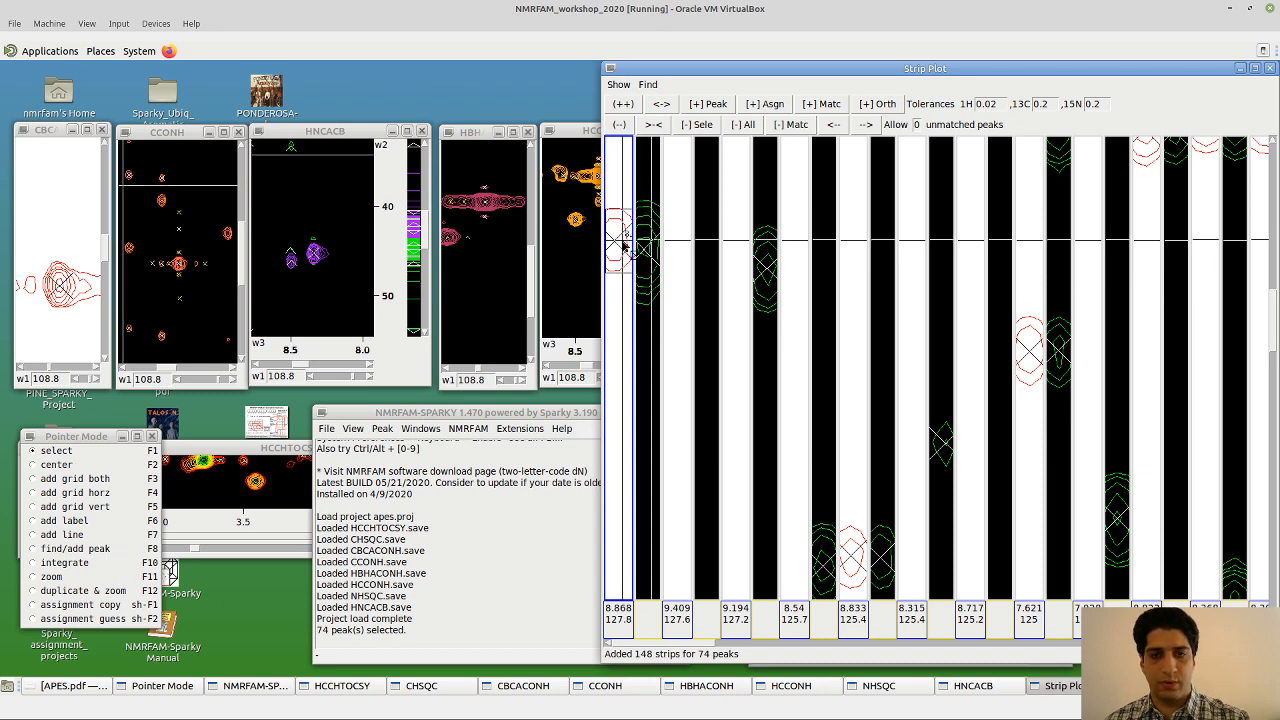
key(o)
key(c)
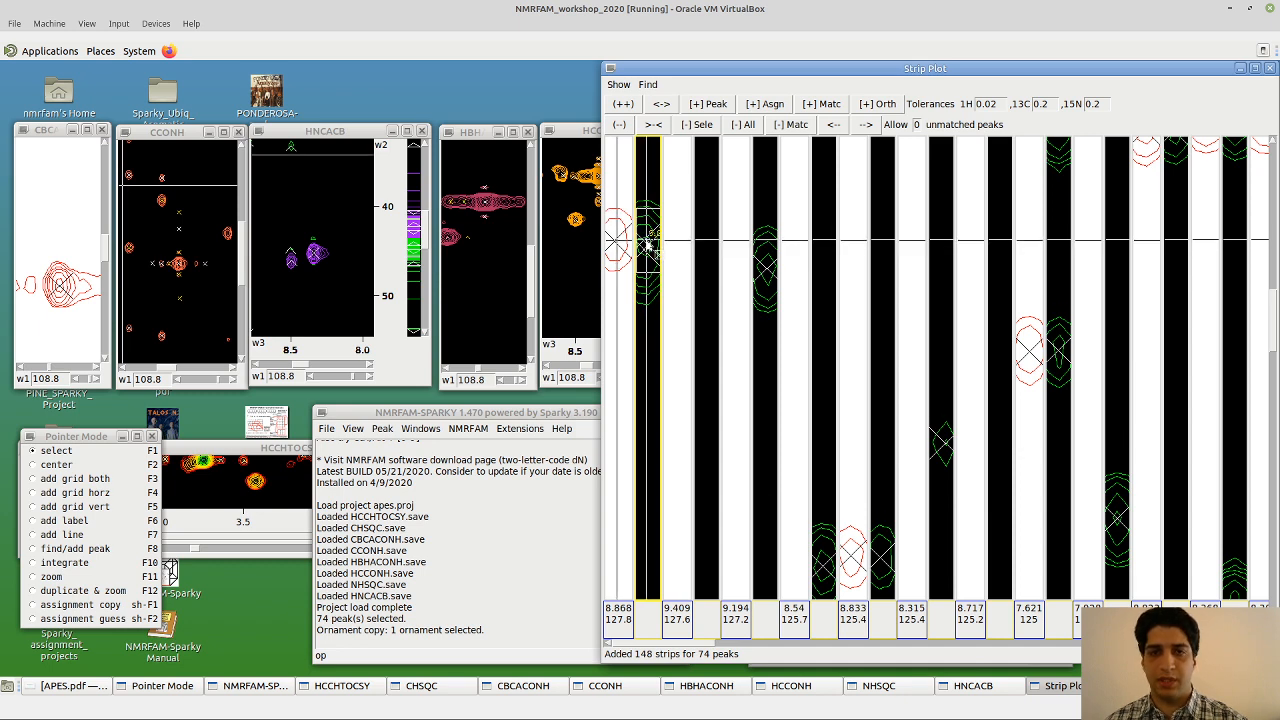
Remove the 8.868/127.8 CBCACONH and HNCACB strips from the plot
click(620, 126)
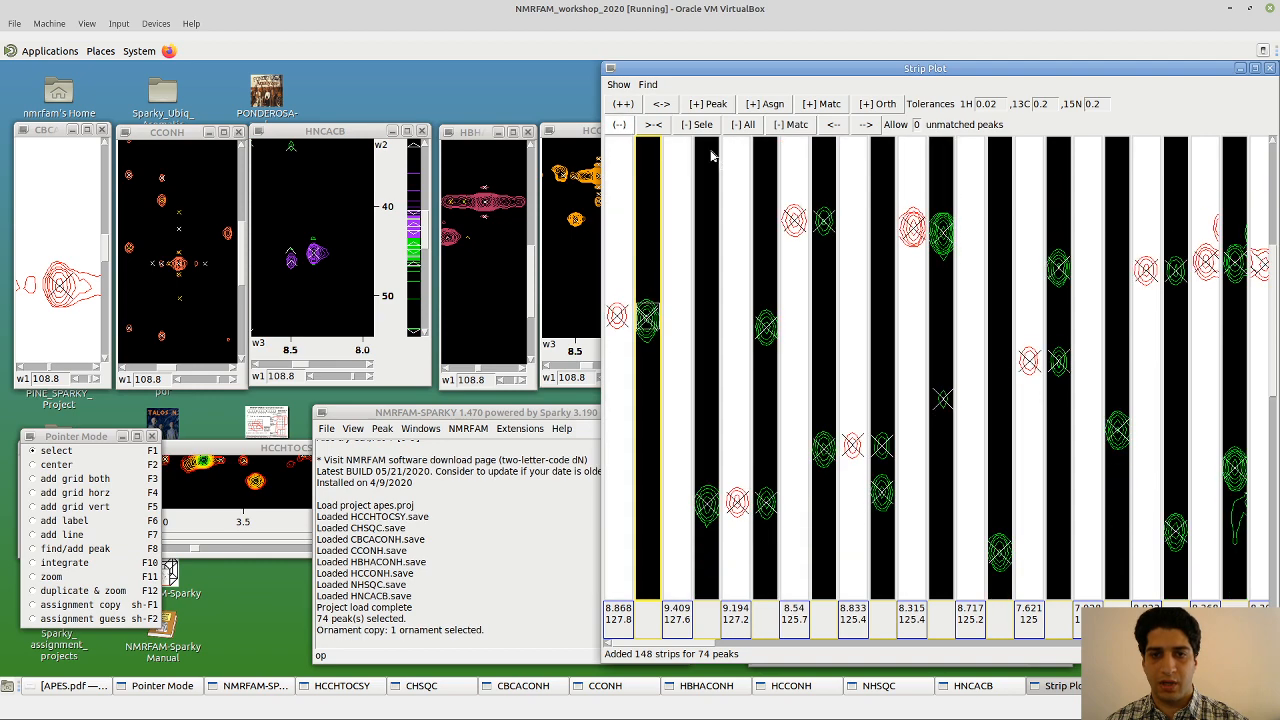
drag(1272, 260, 1277, 310)
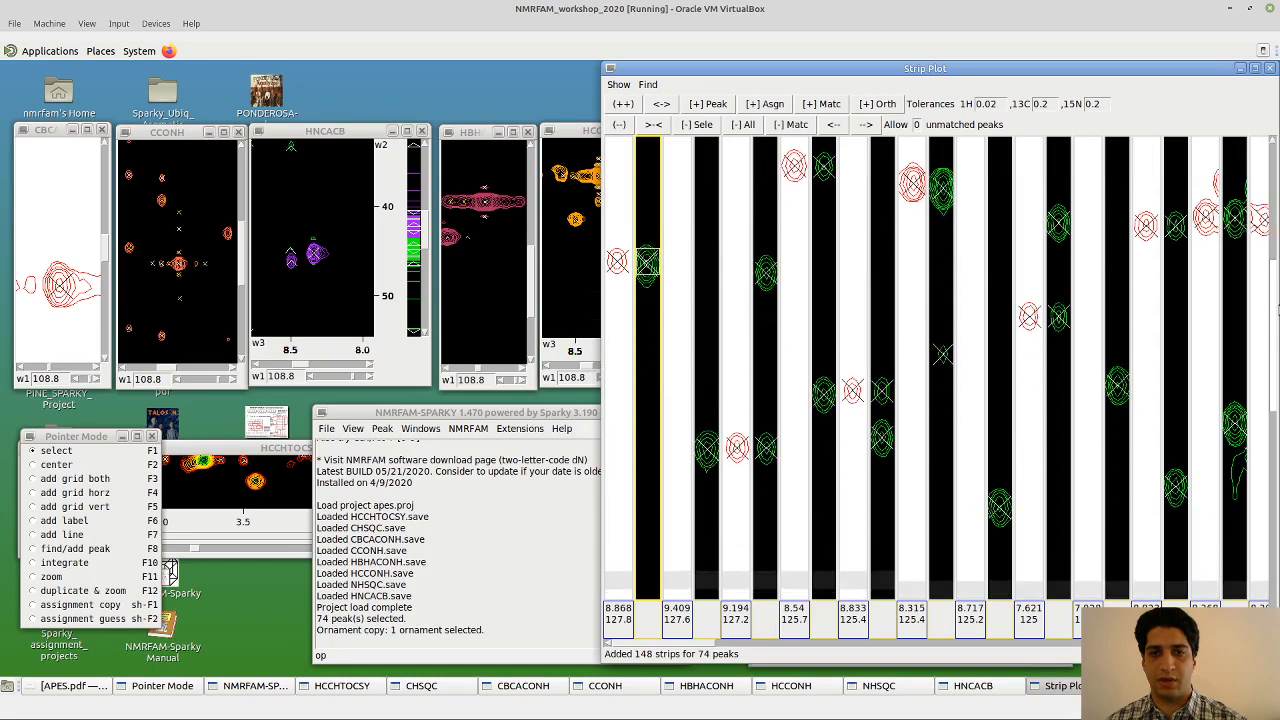
click(621, 124)
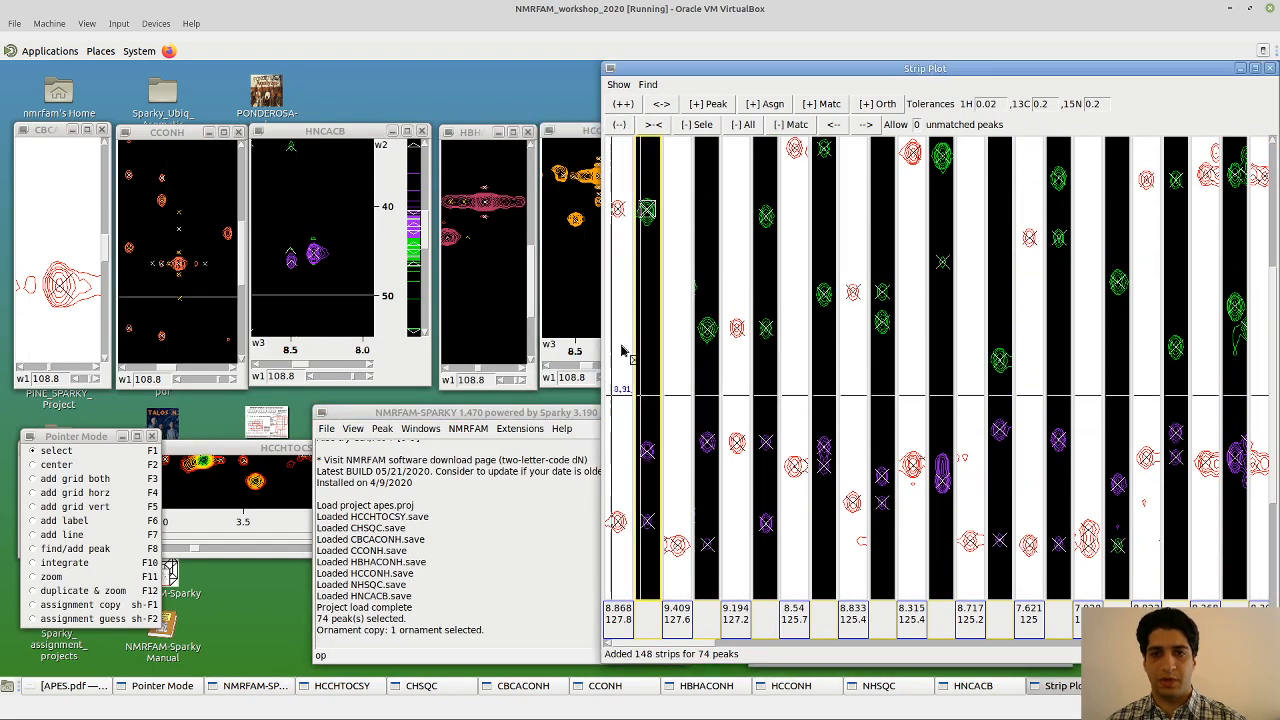
click(622, 302)
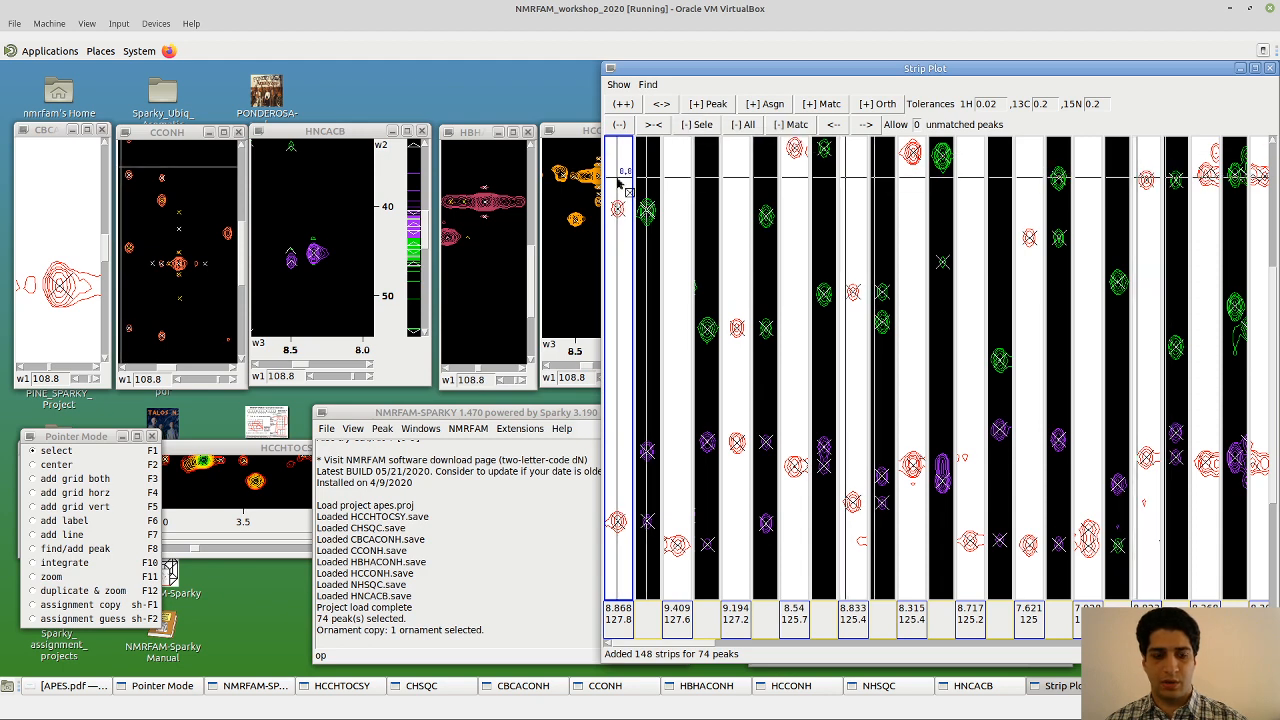
key(s)
key(d)
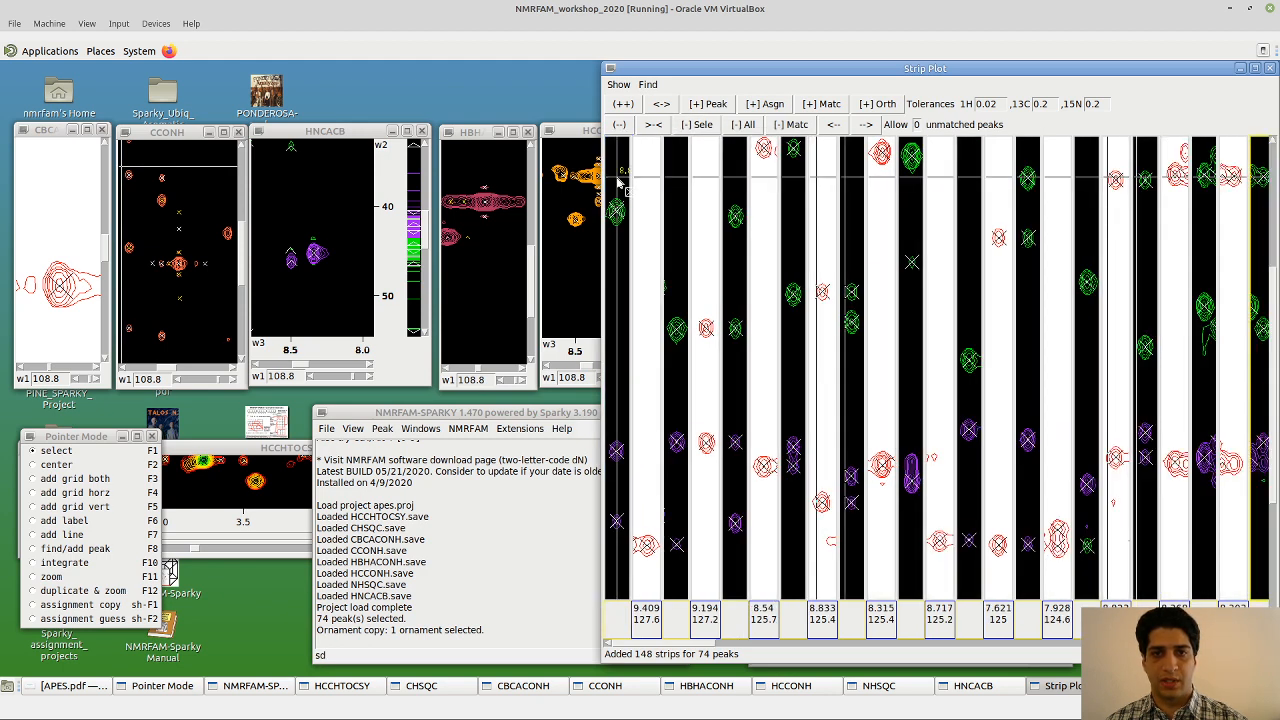
key(s)
key(d)
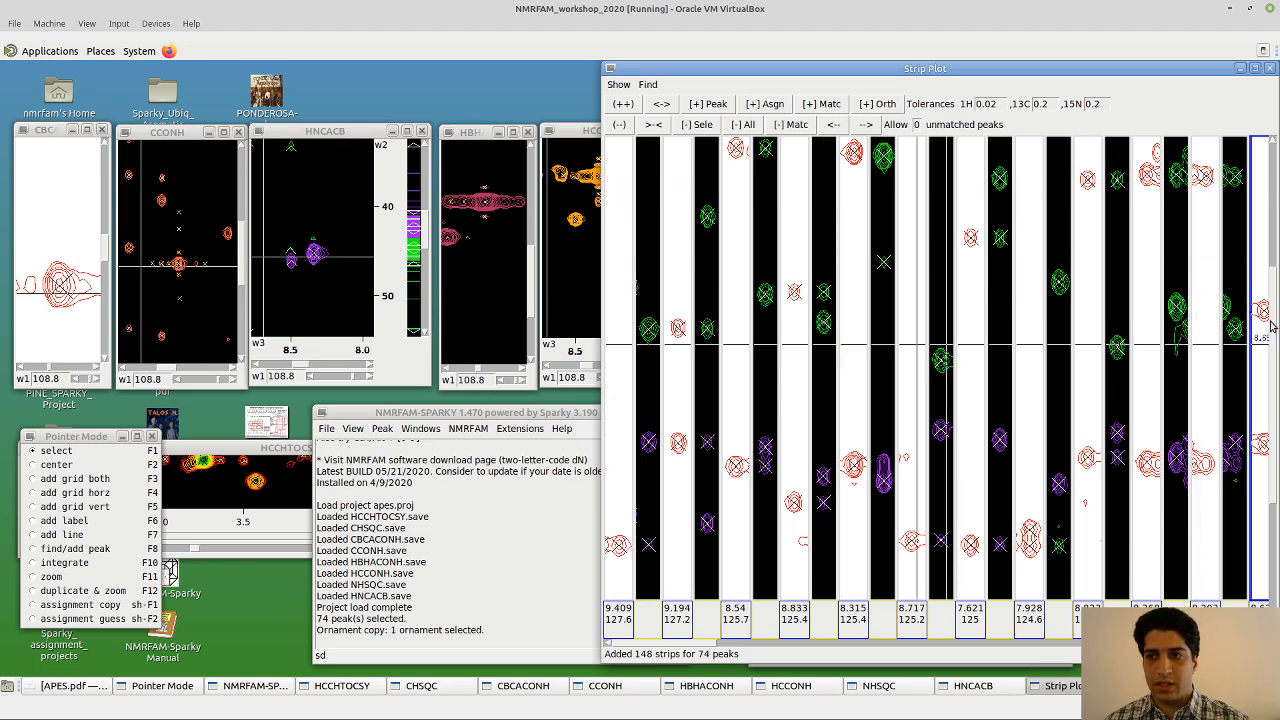
Compare the peaks in the 9.409/127.6 CBCACONH and HNCACB strips and remove that strip pair
drag(1265, 310, 1275, 375)
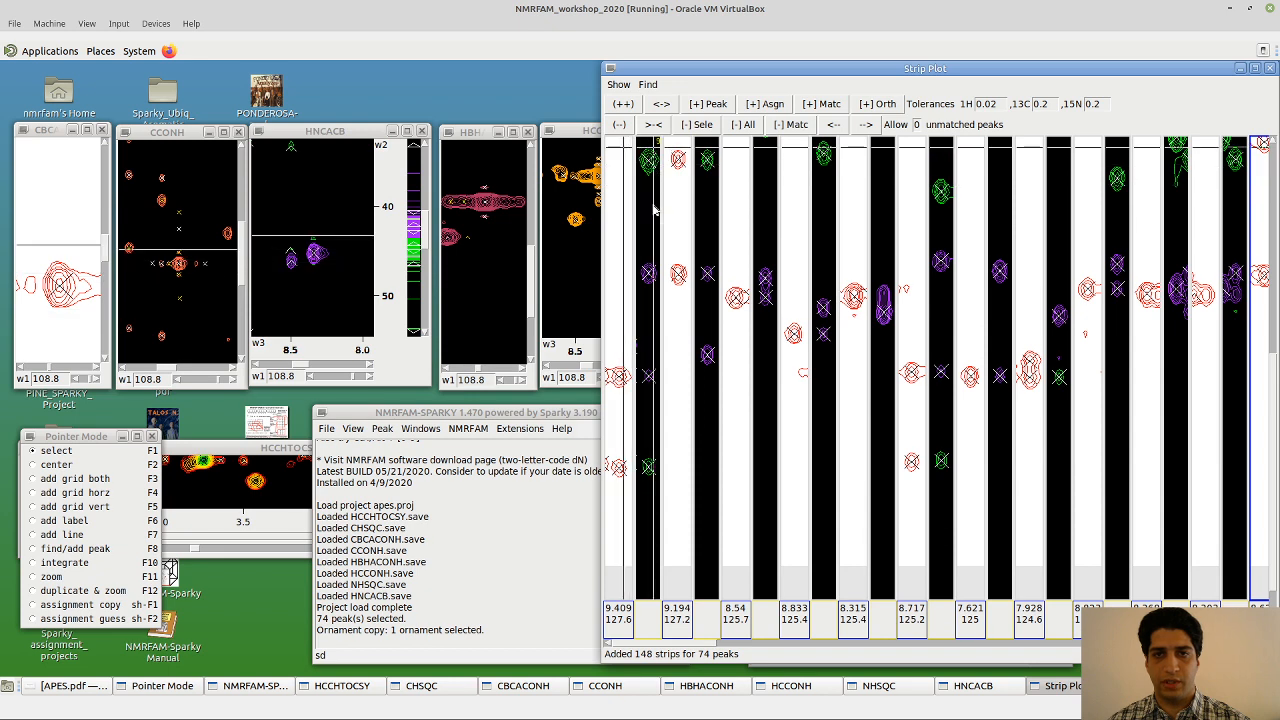
click(626, 244)
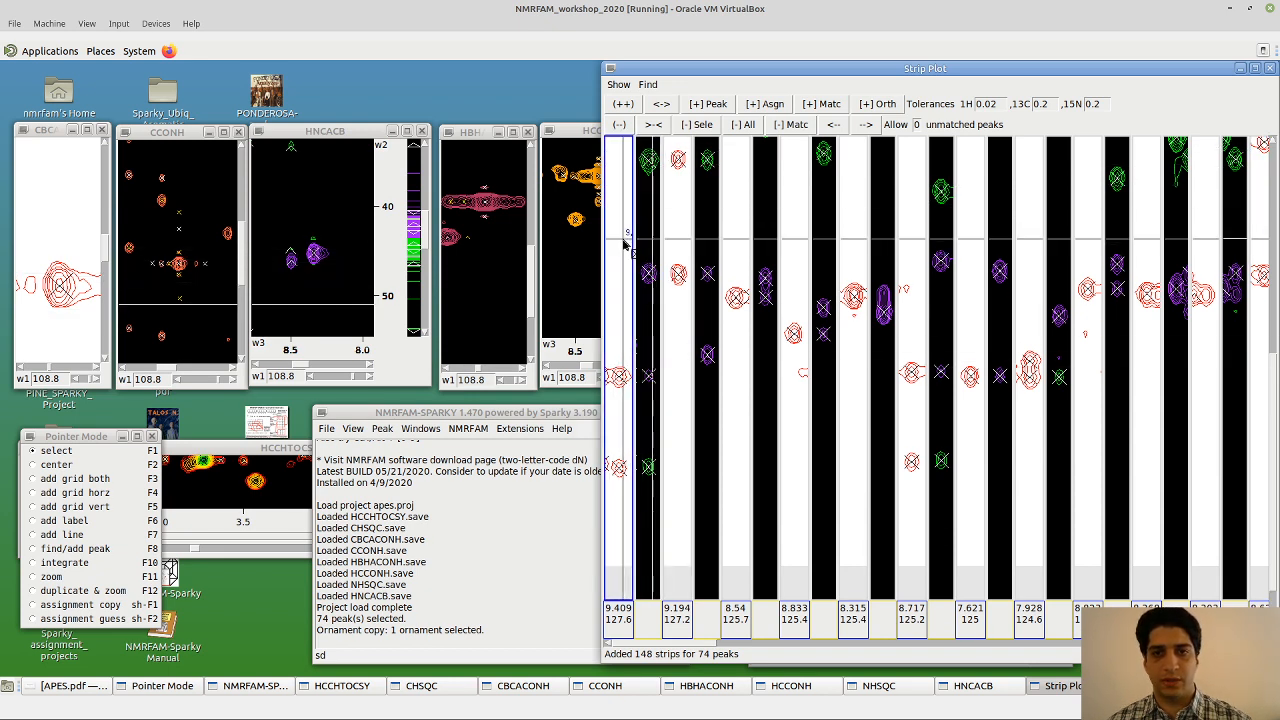
key(s)
key(d)
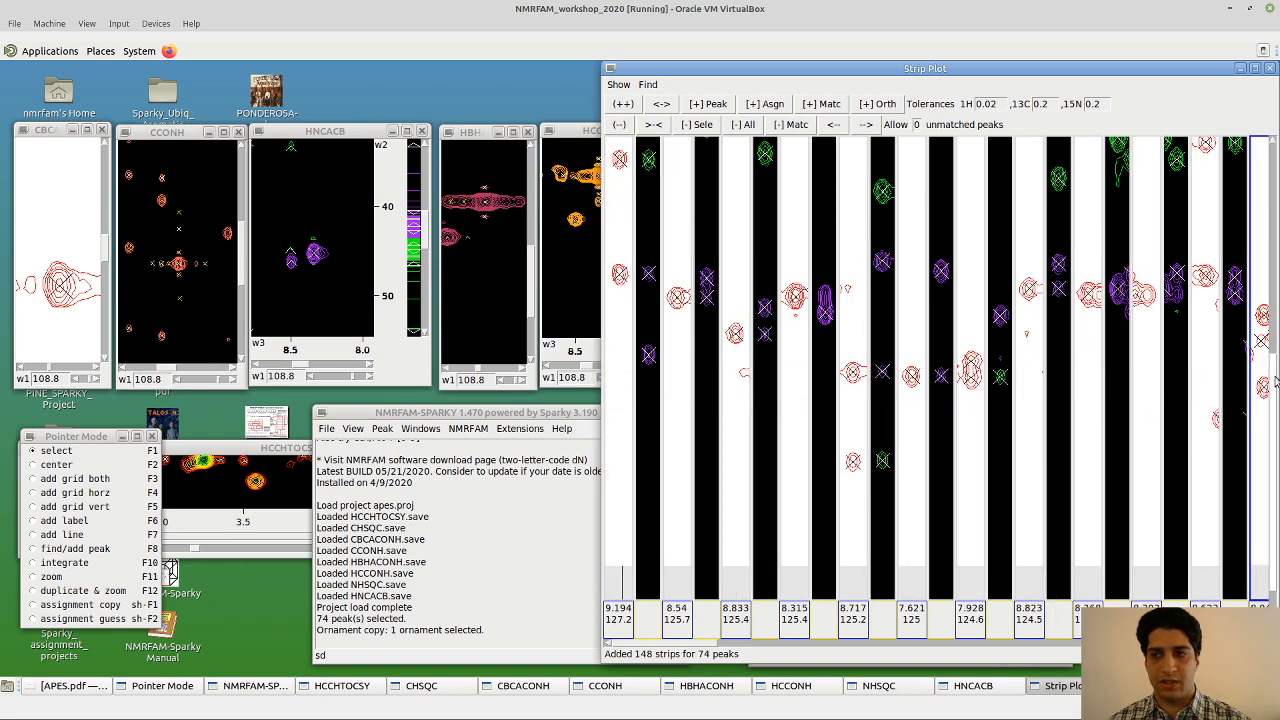
Check the 9.194/127.2 CBCACONH and HNCACB strips for matching peaks and remove that strip pair
drag(1272, 337, 1272, 312)
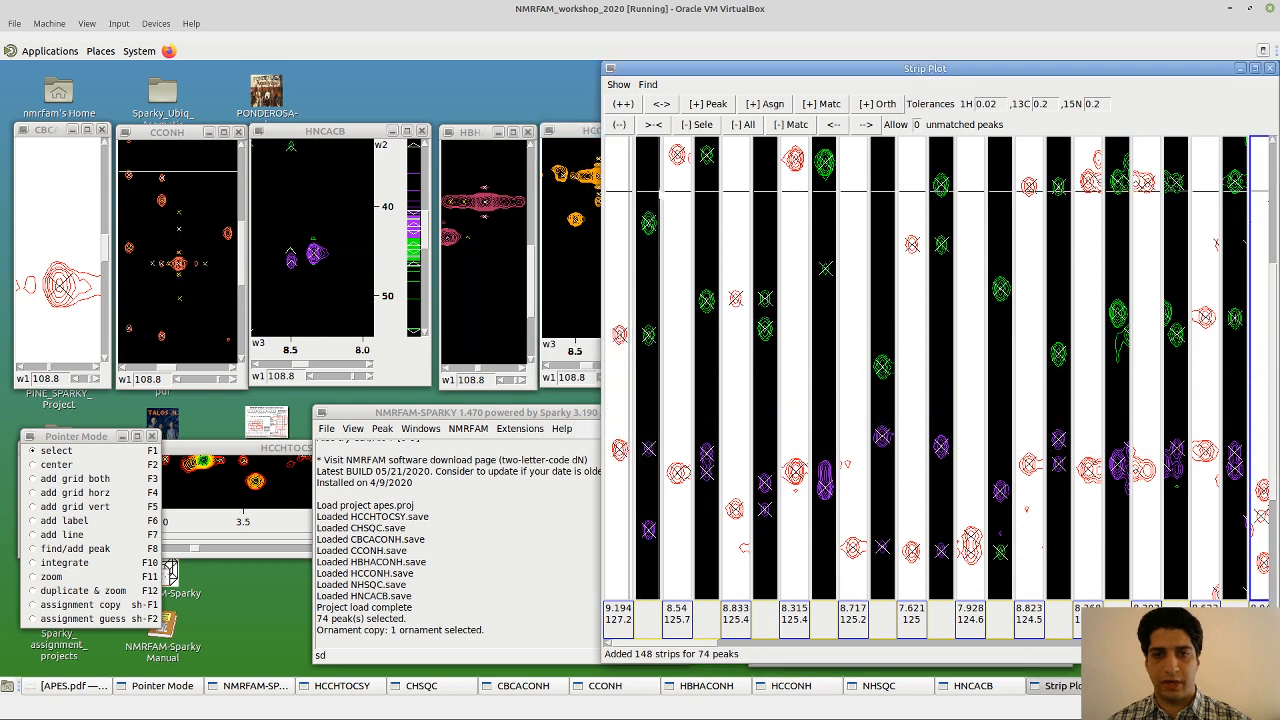
click(620, 262)
key(d)
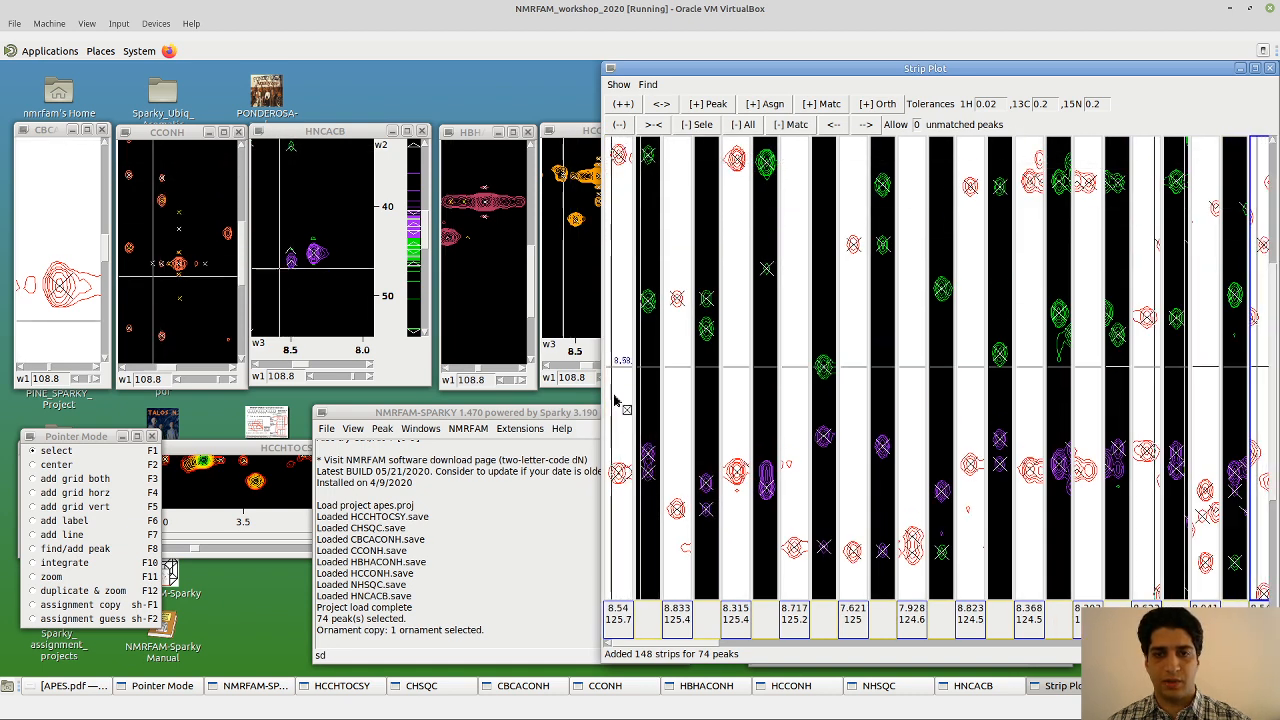
Remove the 8.54/125.7 and 8.833/125.4 CBCACONH and HNCACB strip pairs from the plot
click(628, 218)
text(sd)
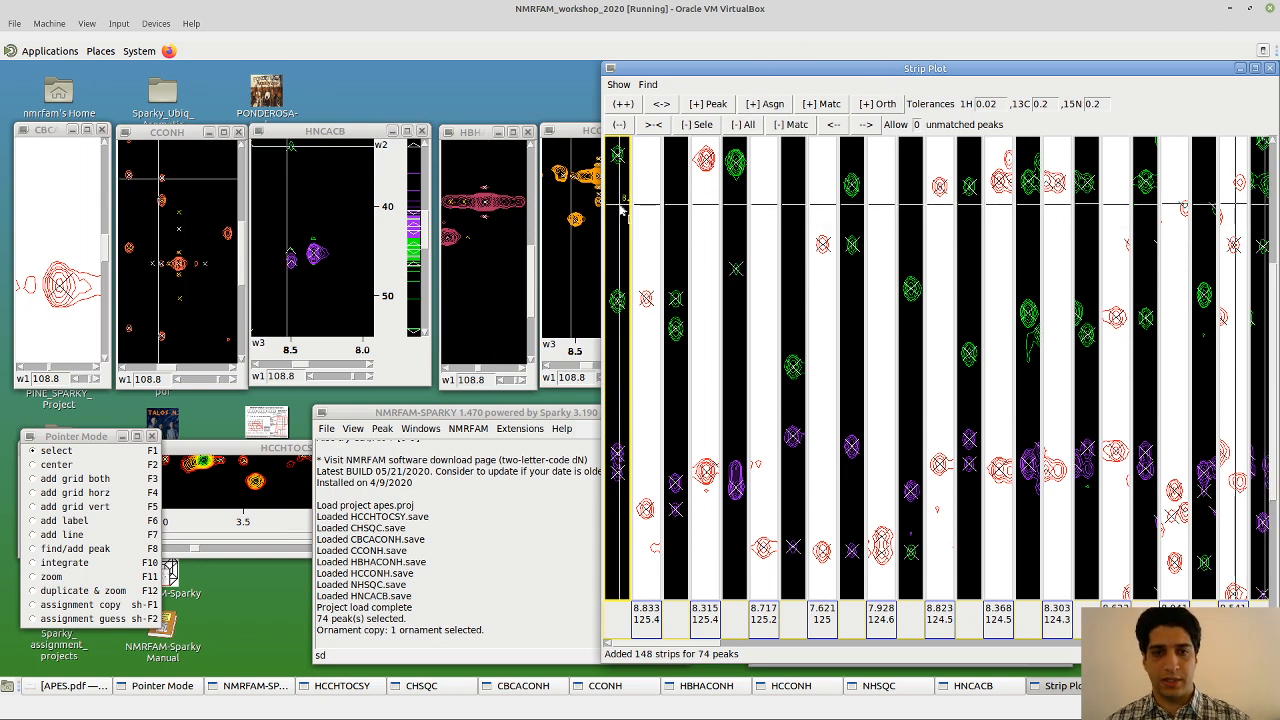
text(sd)
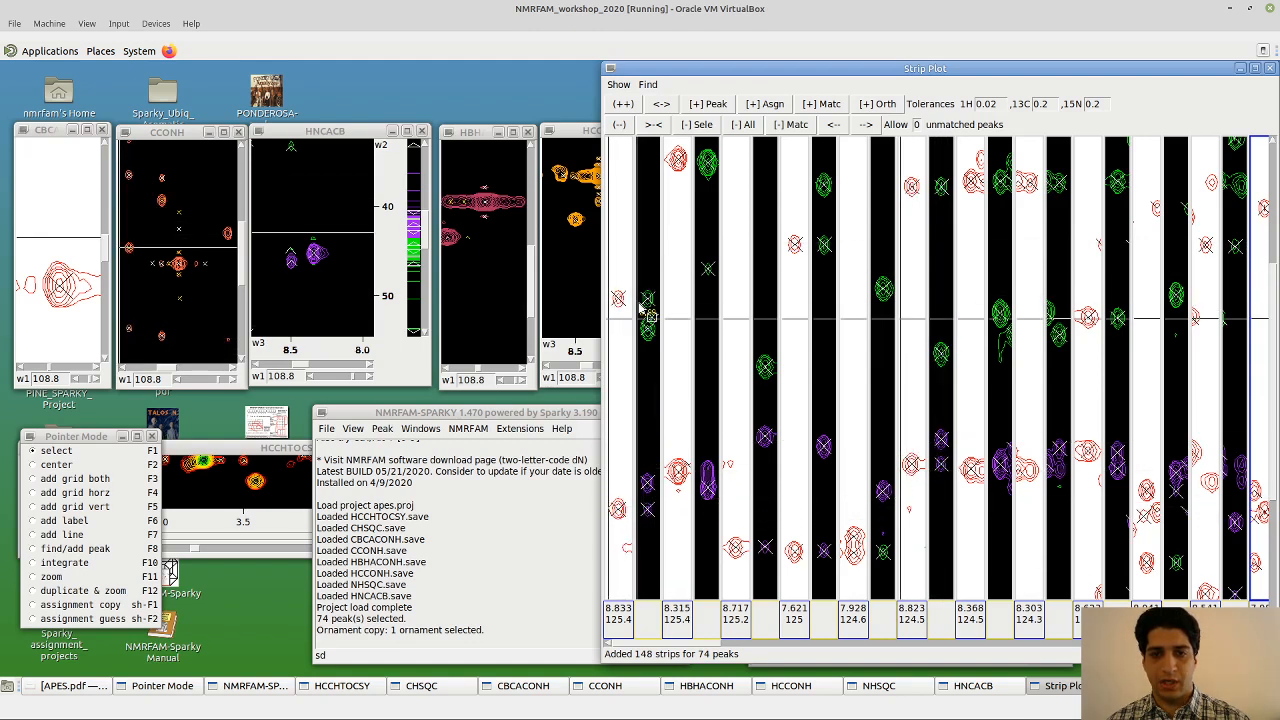
click(620, 248)
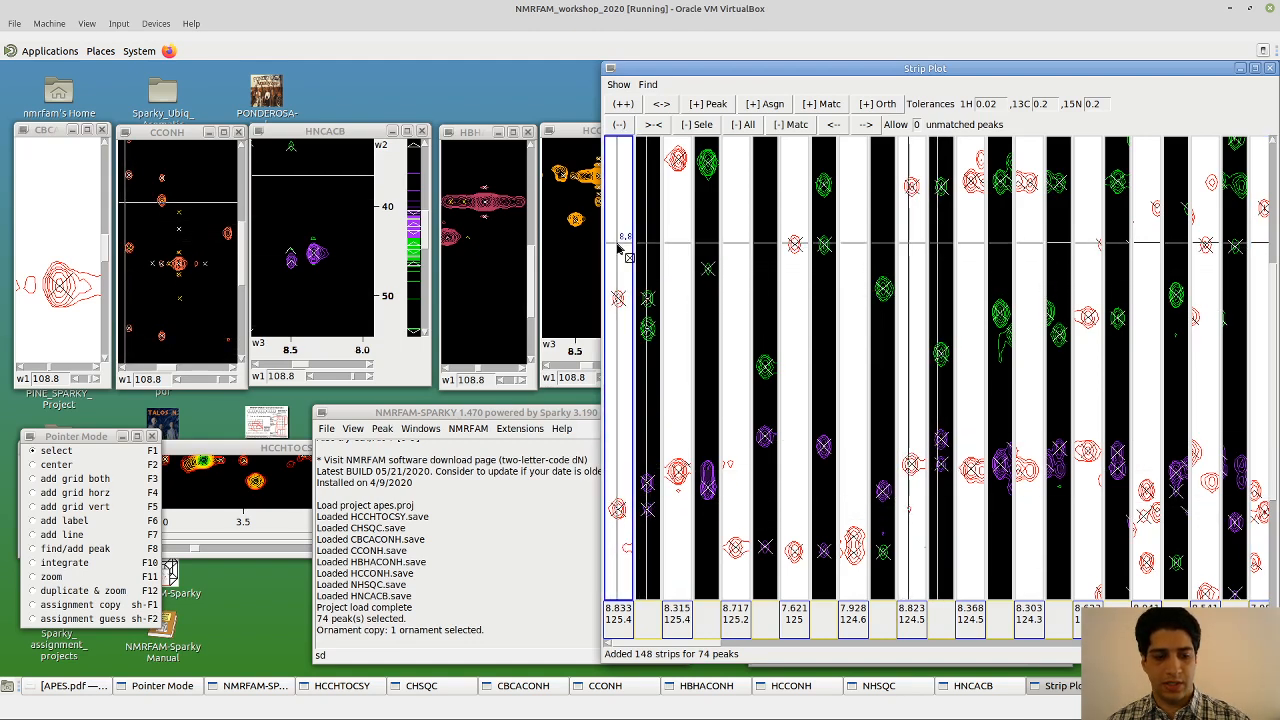
key(d)
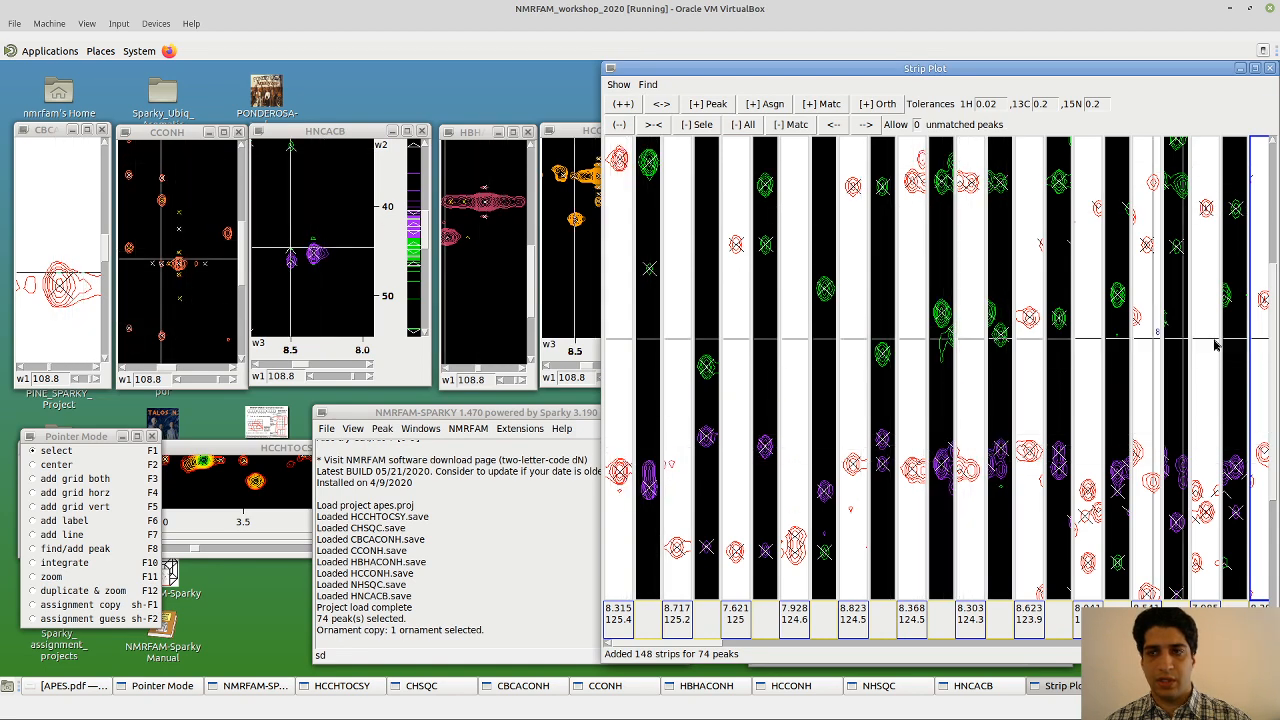
Copy the lower peak of the 8.315/125.4 CBCACONH strip into the matching HNCACB strip
drag(1275, 285, 1275, 346)
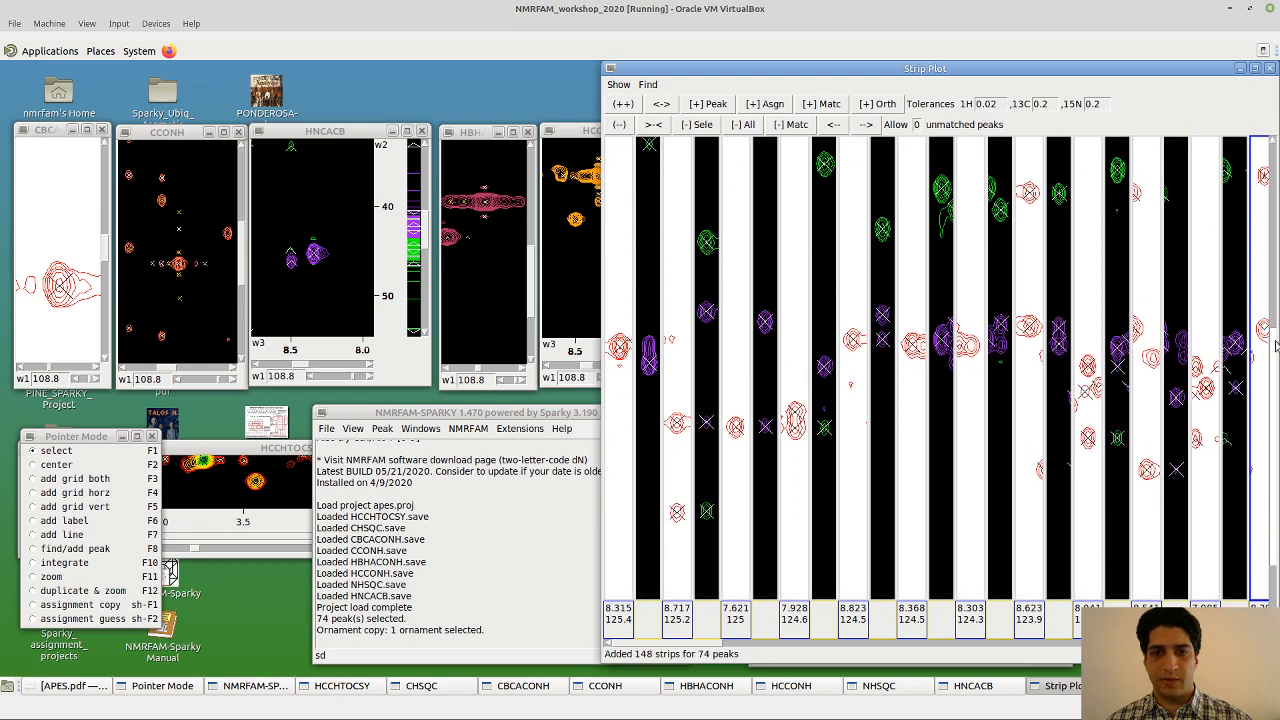
click(623, 104)
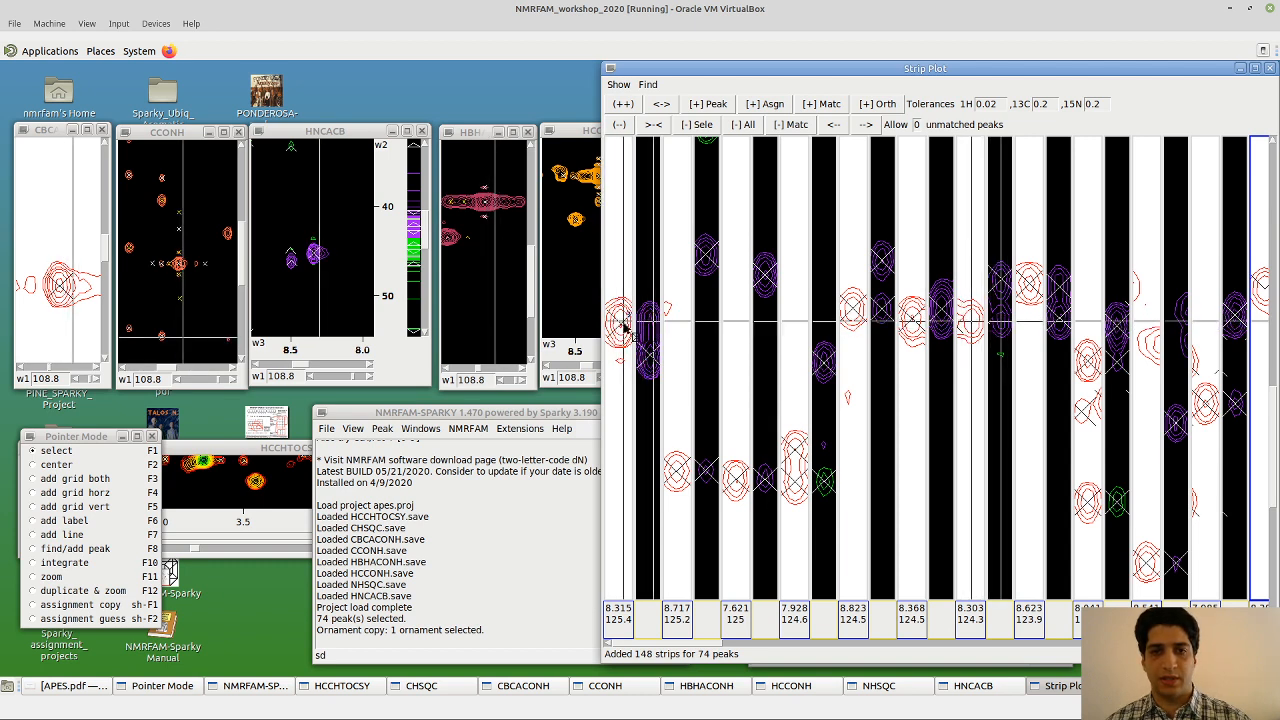
click(623, 329)
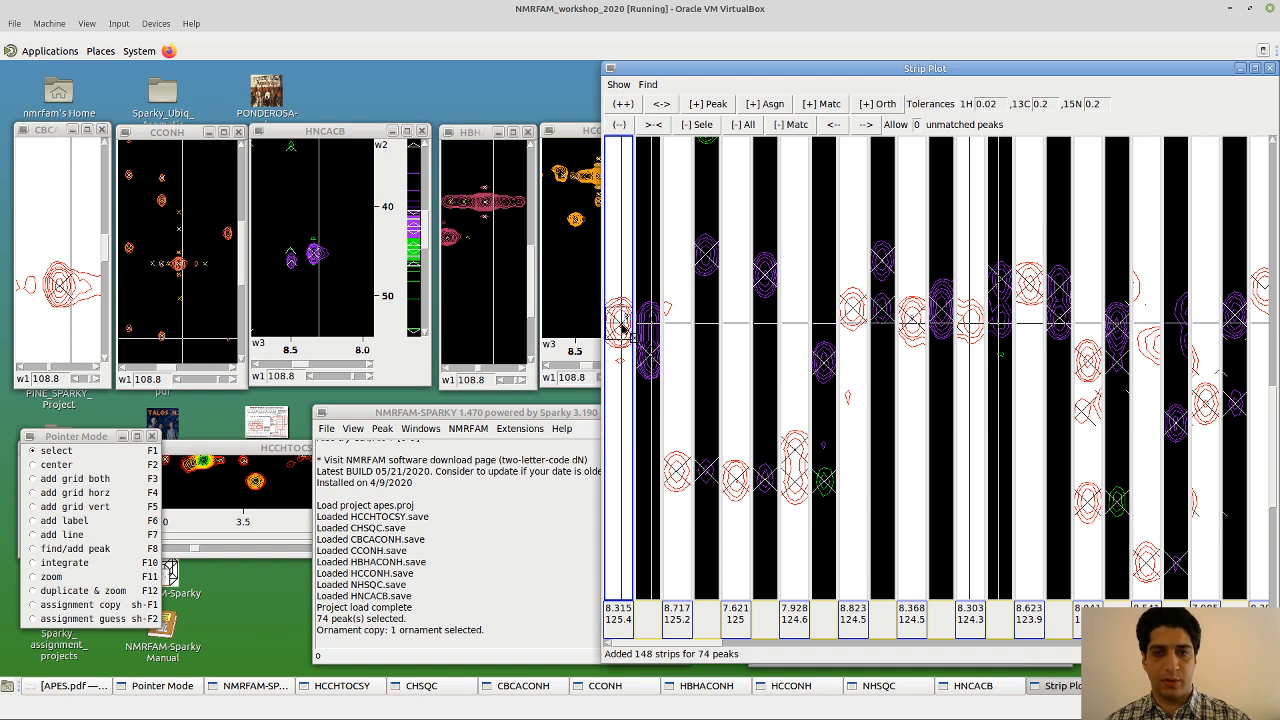
key(o)
key(c)
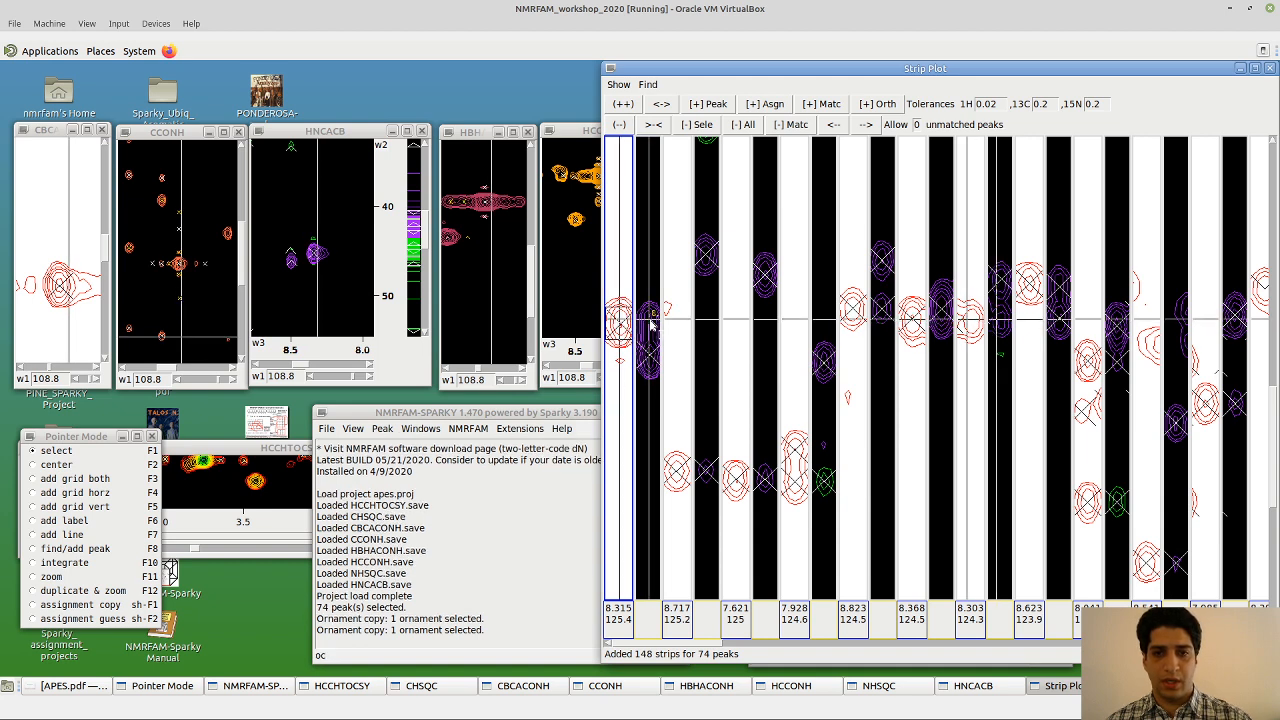
click(651, 321)
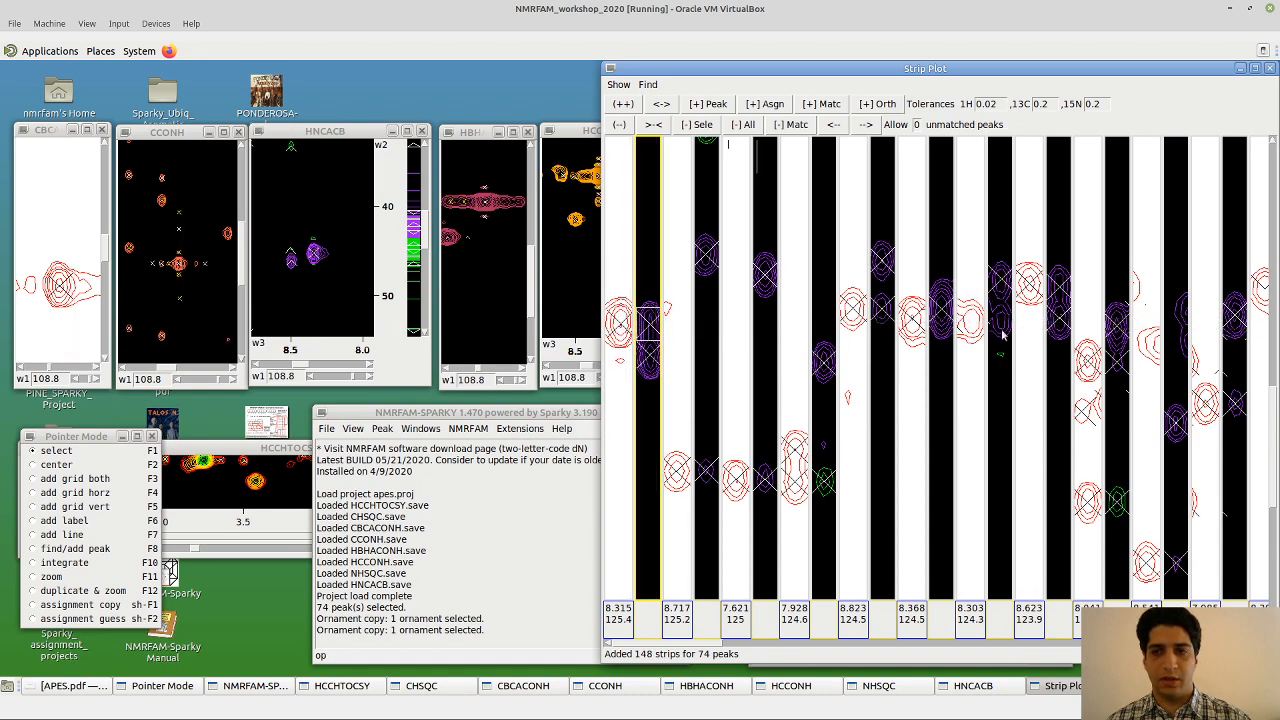
Check the remaining peaks of the 8.315/125.4 CBCACONH and HNCACB strips and remove that strip pair
click(621, 127)
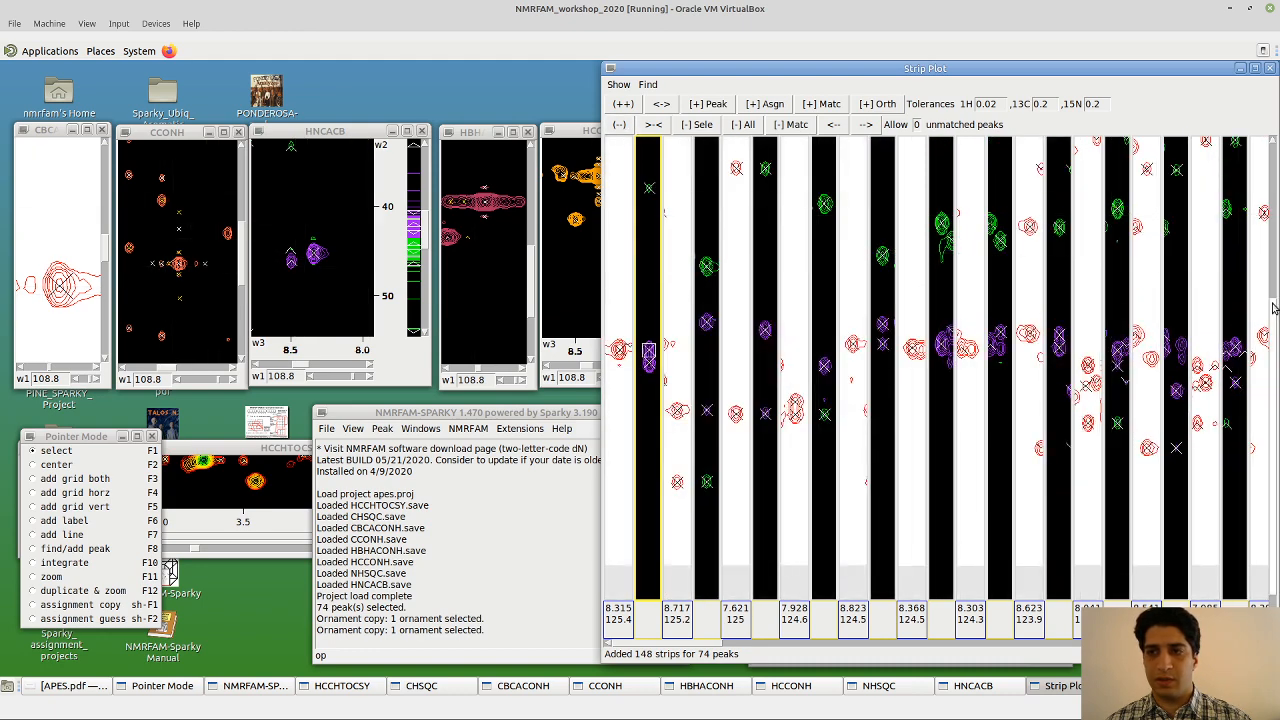
drag(1273, 308, 1272, 230)
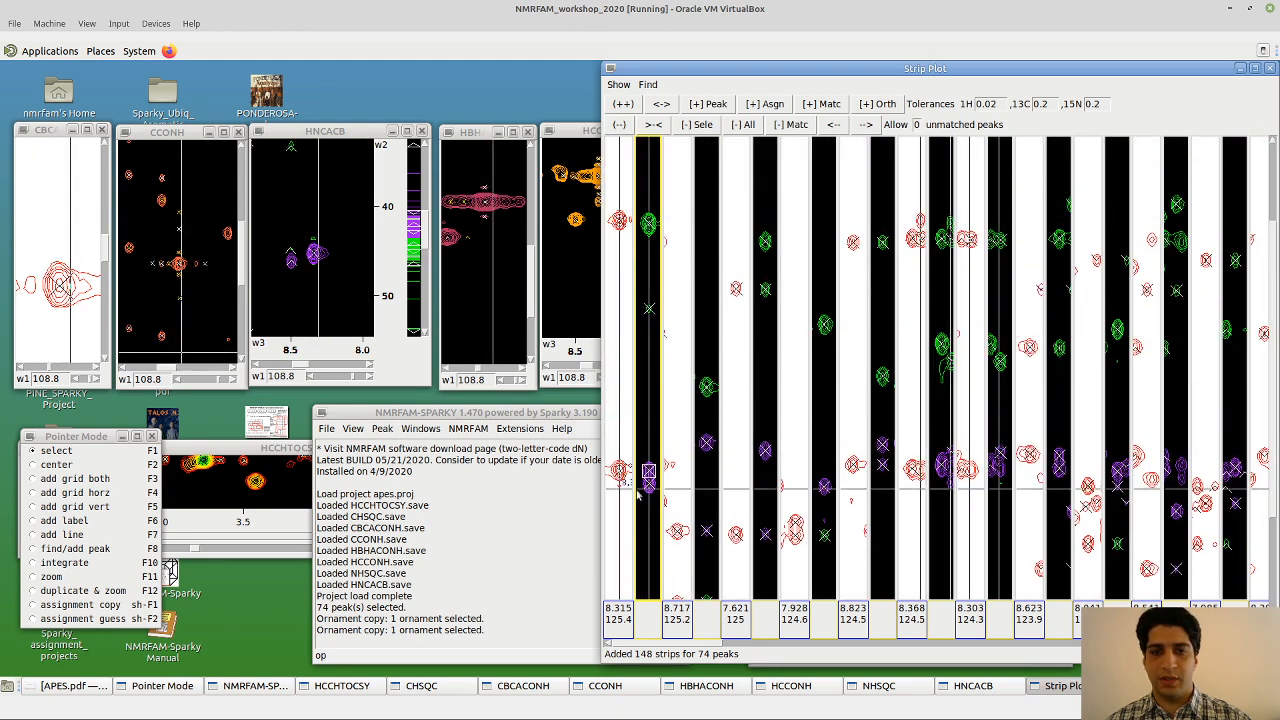
click(626, 168)
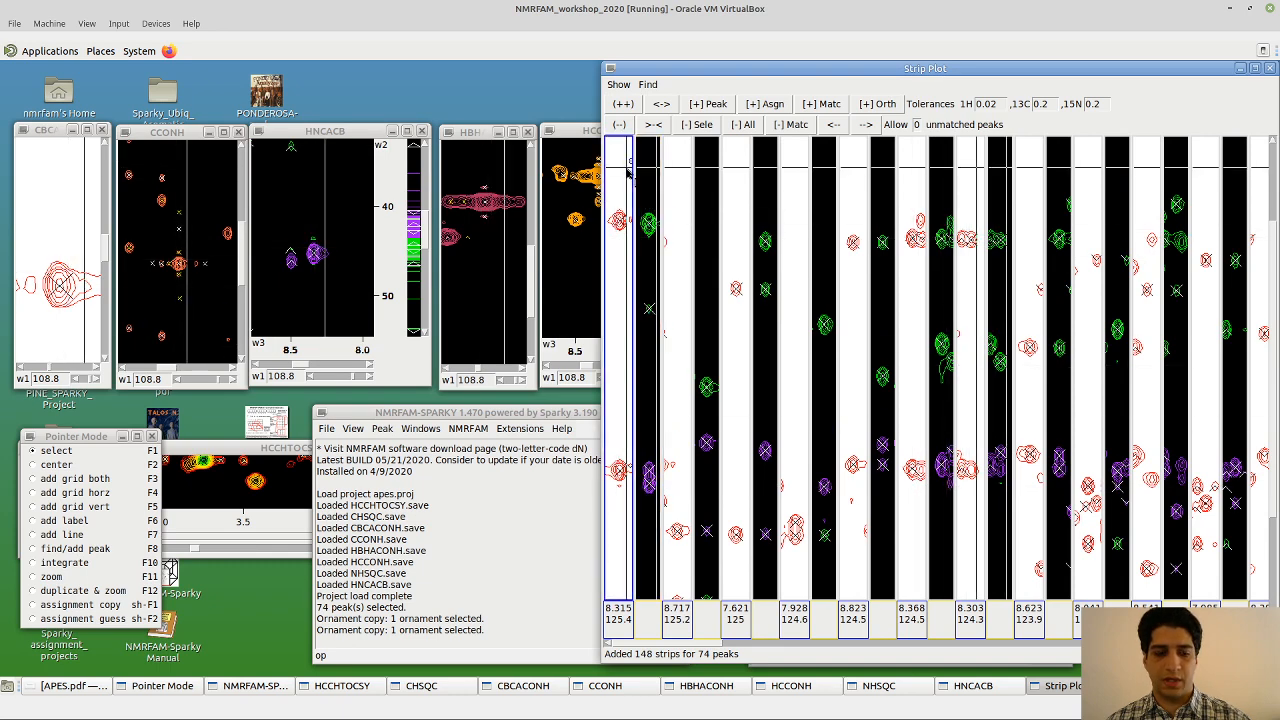
key(s)
key(d)
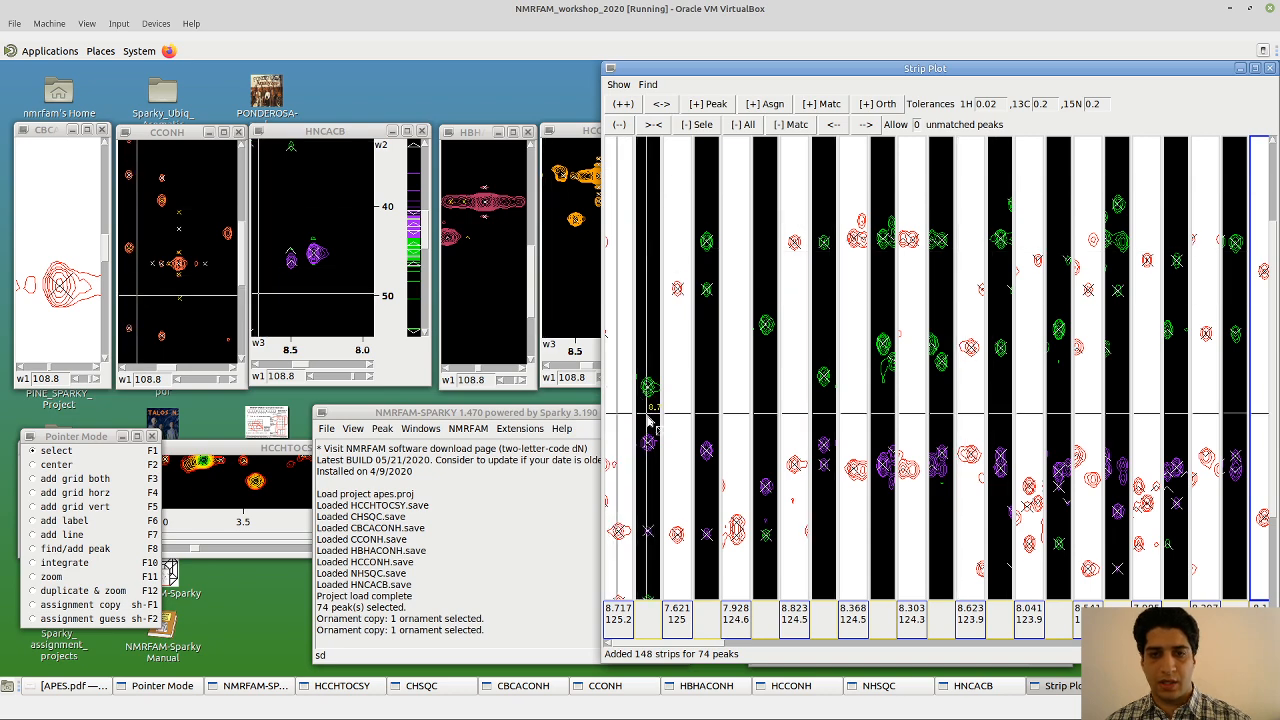
Compare the peaks in the 8.717/125.2 and 7.621/125 CBCACONH and HNCACB strip pairs and remove both pairs
scroll(1274, 232, down, 3)
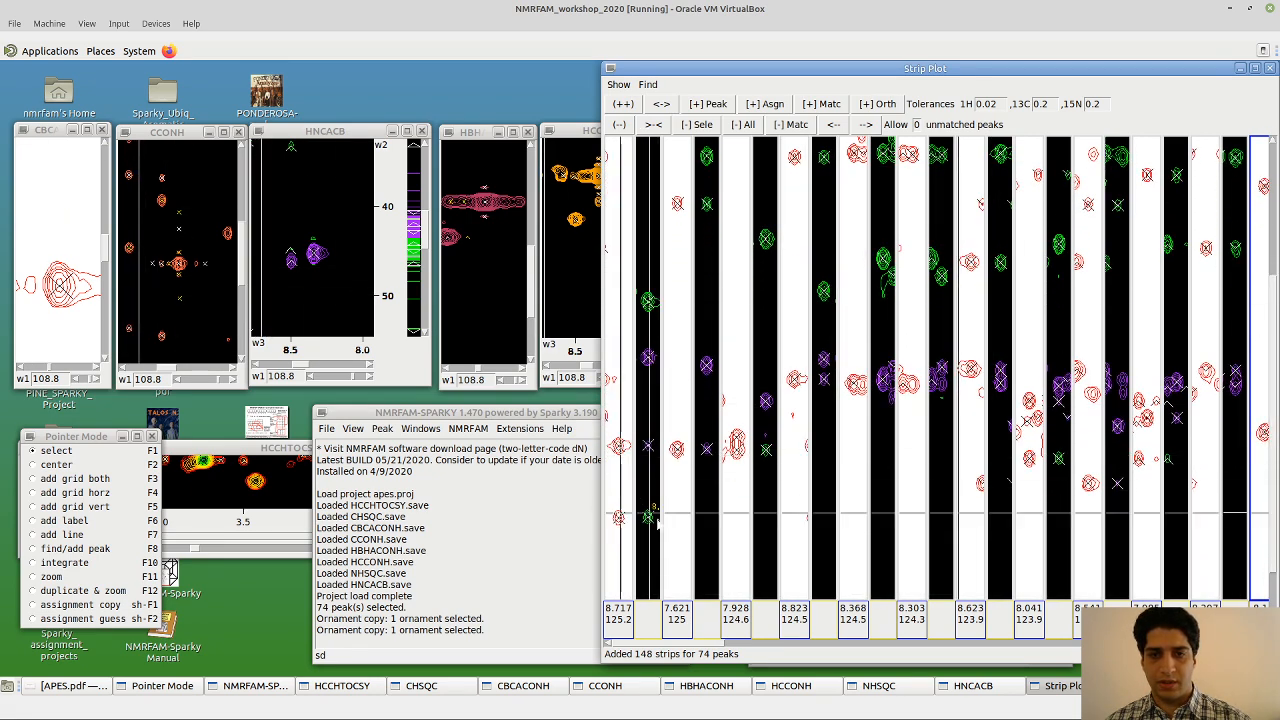
click(625, 275)
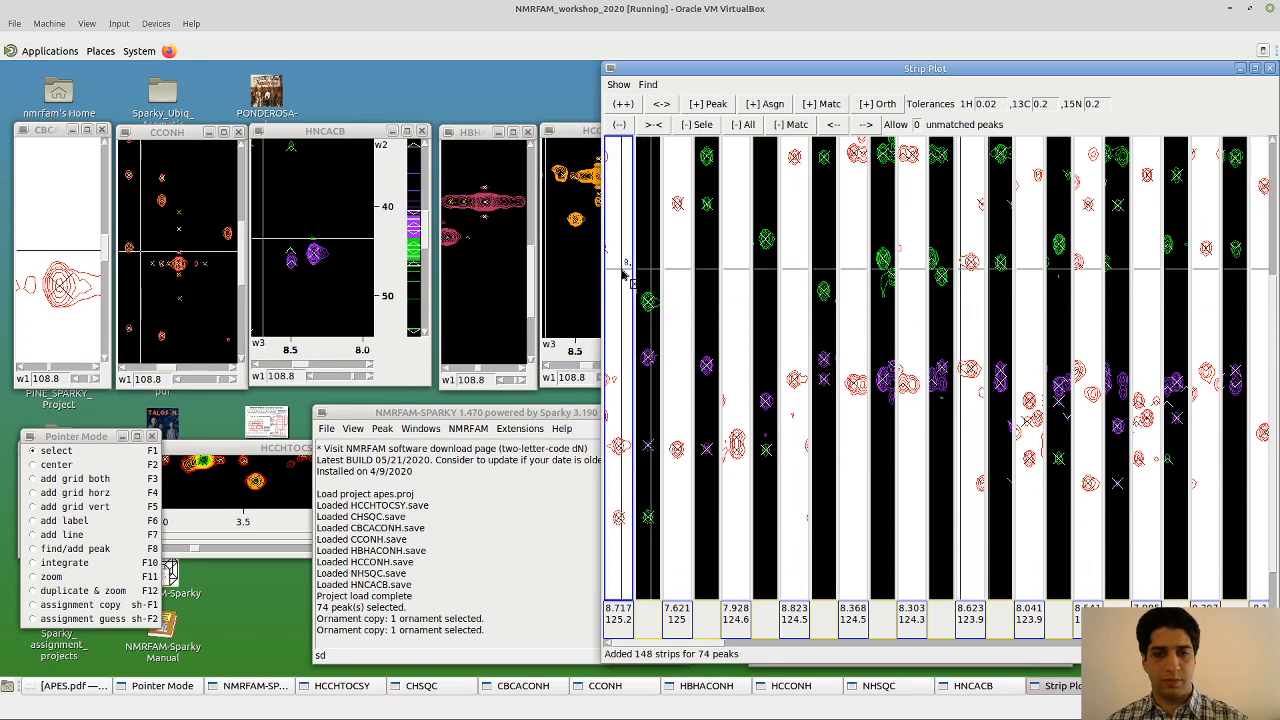
key(d)
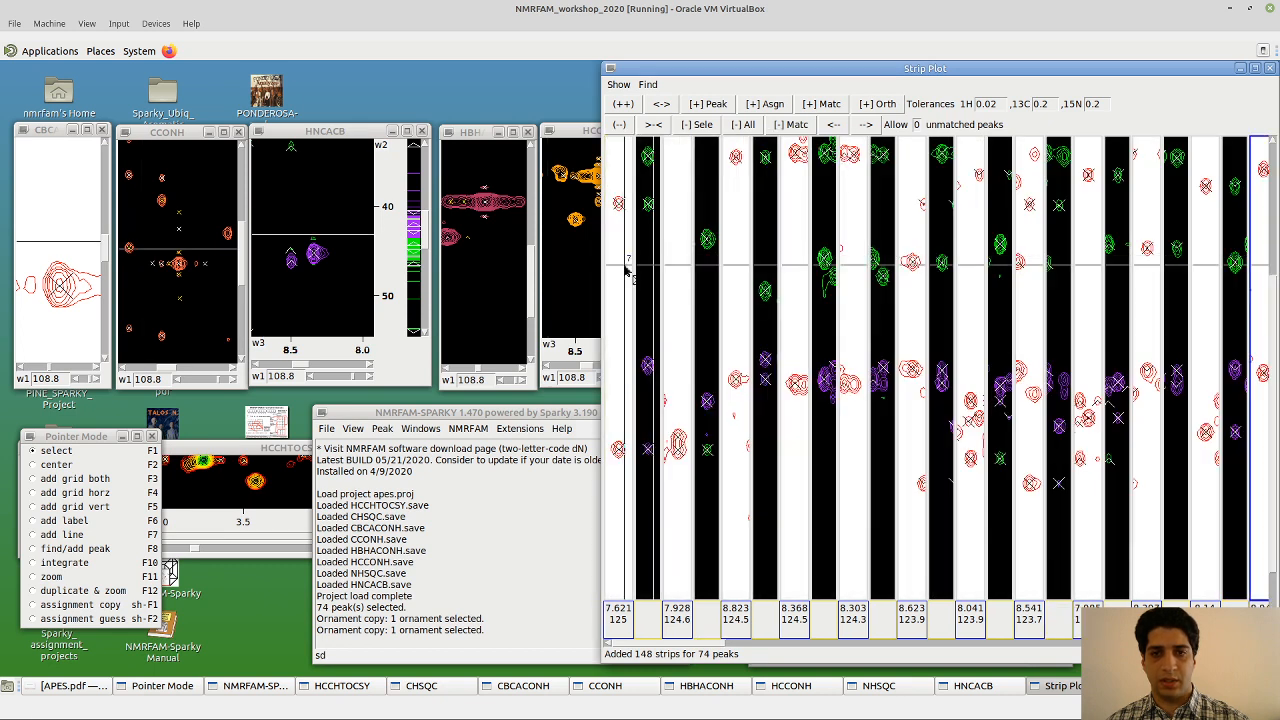
scroll(1274, 290, up, 2)
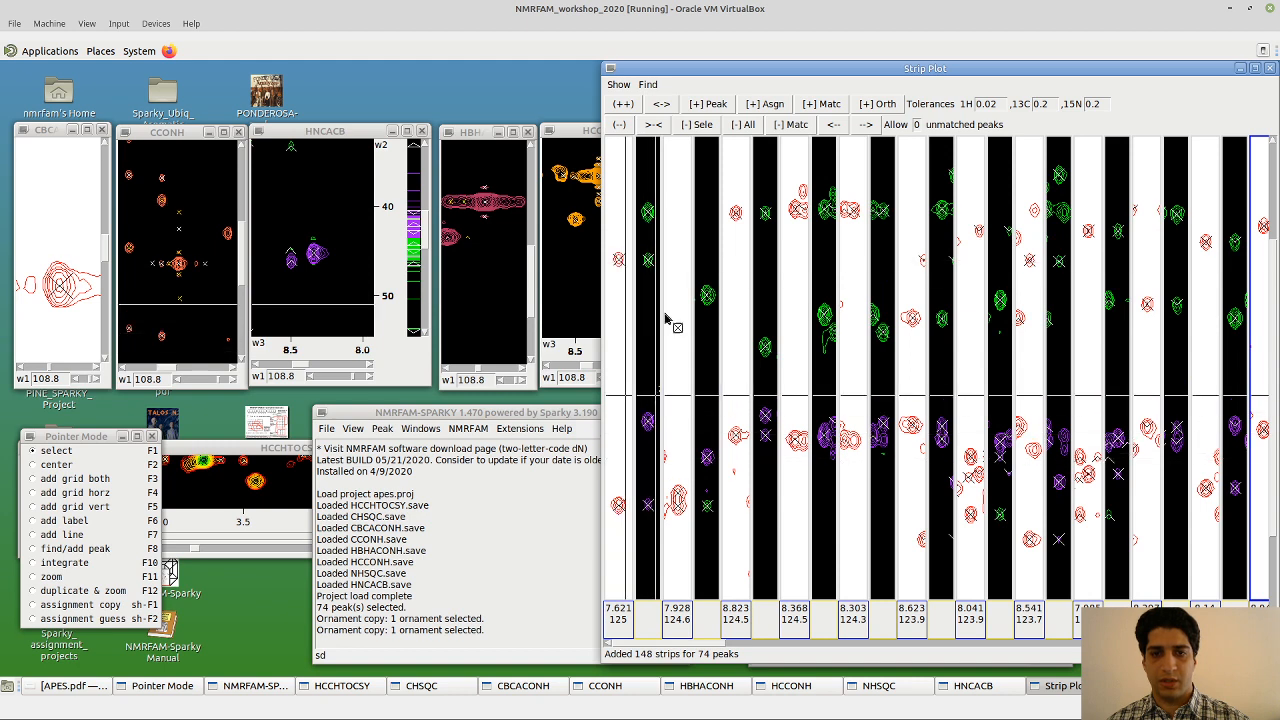
click(623, 306)
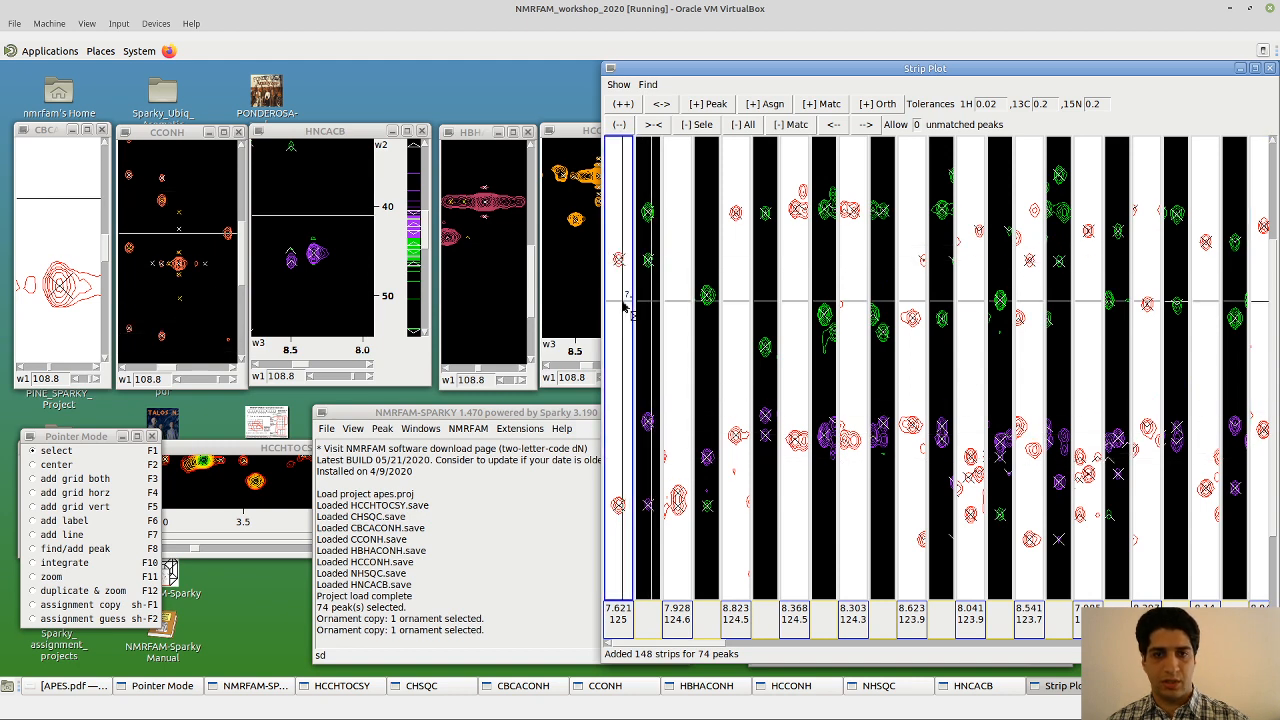
text(sd)
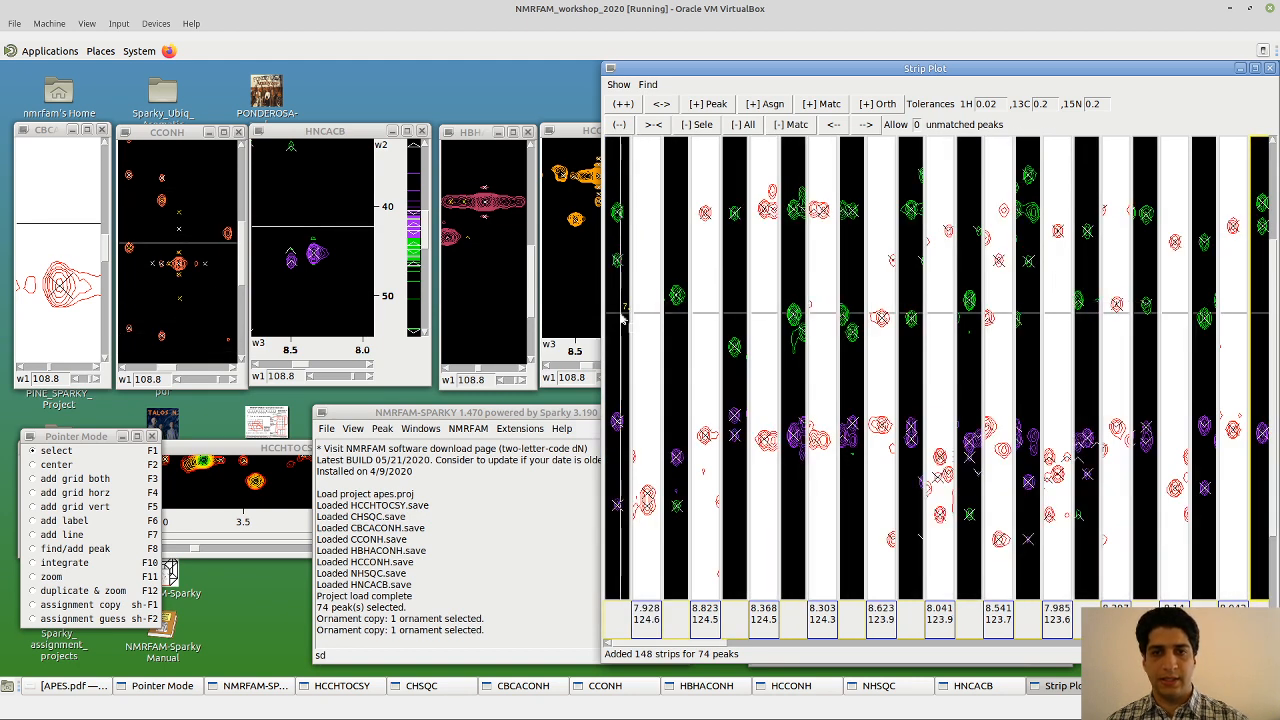
text(sd)
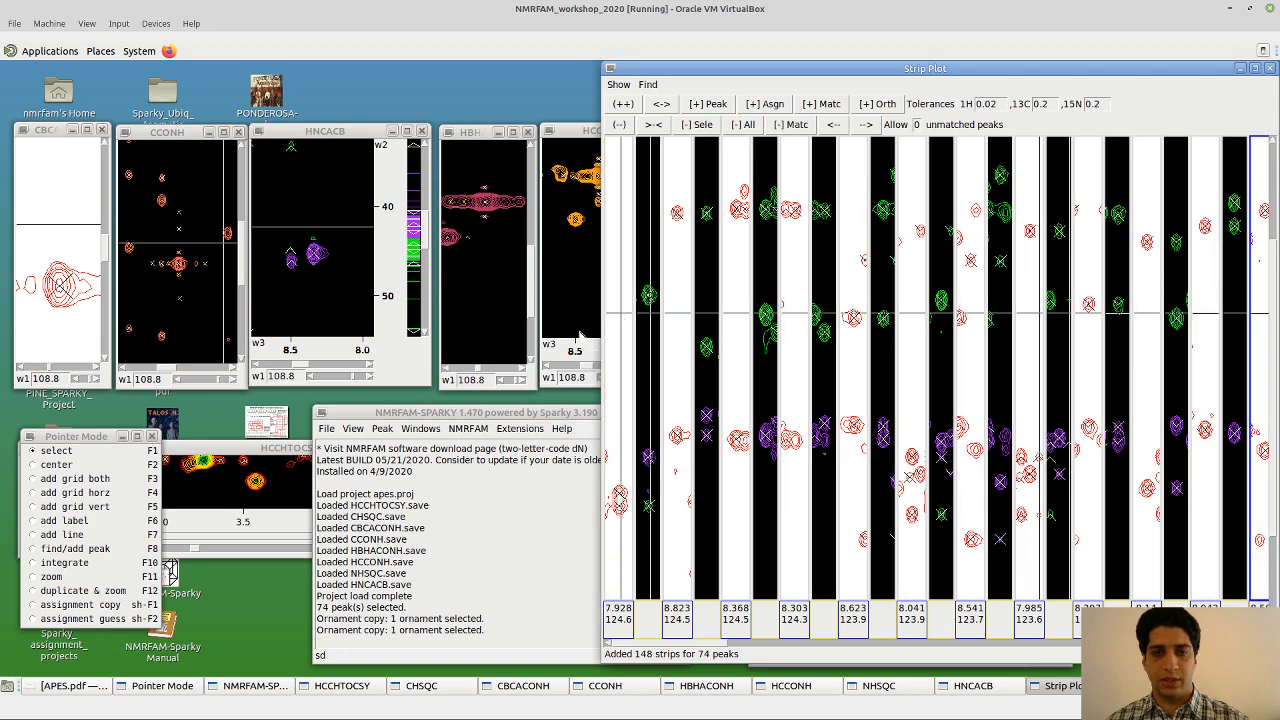
Copy the upper of the two overlapping peaks in the 7.928/124.6 CBCACONH strip into the matching HNCACB strip
click(319, 656)
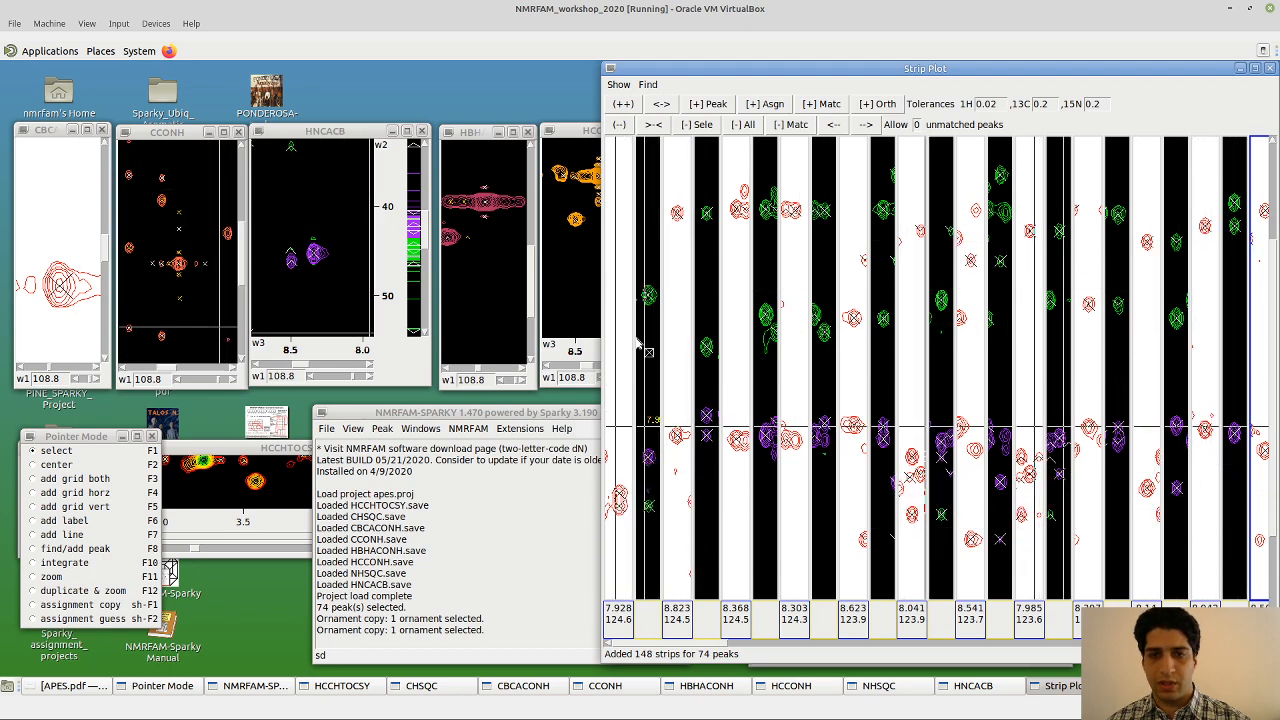
mouse_move(1271, 258)
mouse_down()
mouse_move(1268, 181)
mouse_move(1275, 260)
mouse_up()
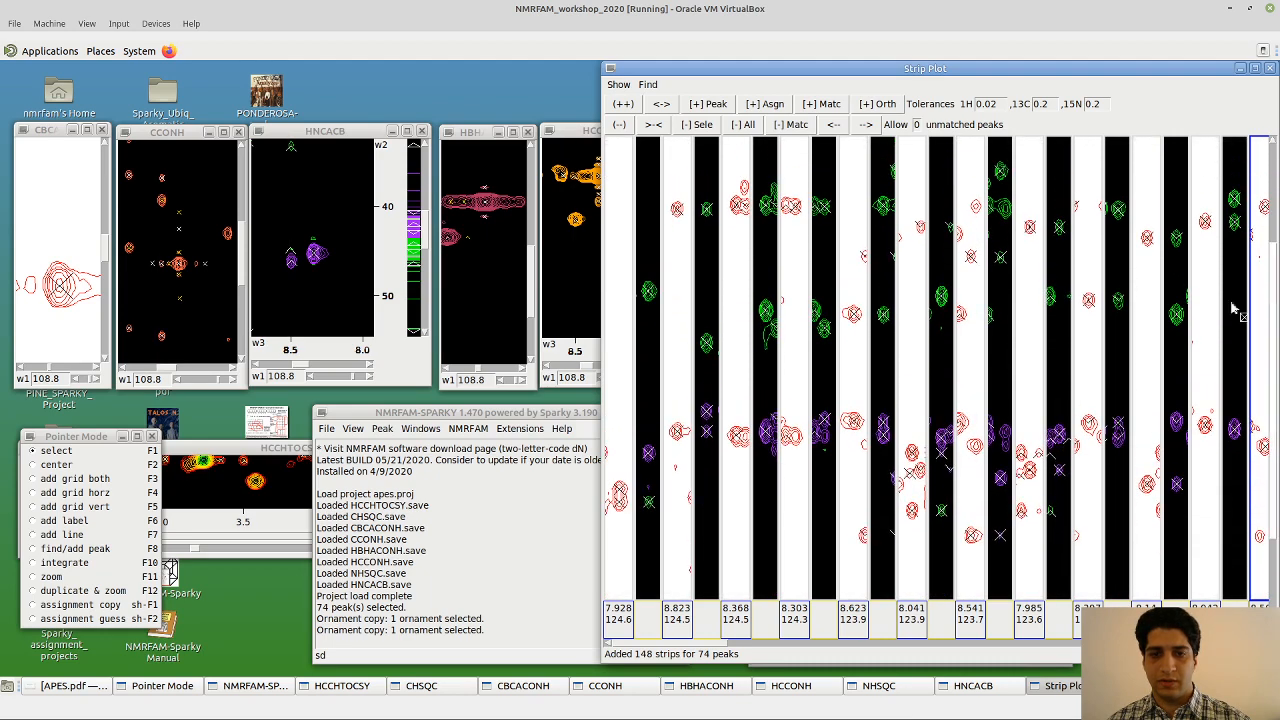
click(623, 104)
click(625, 105)
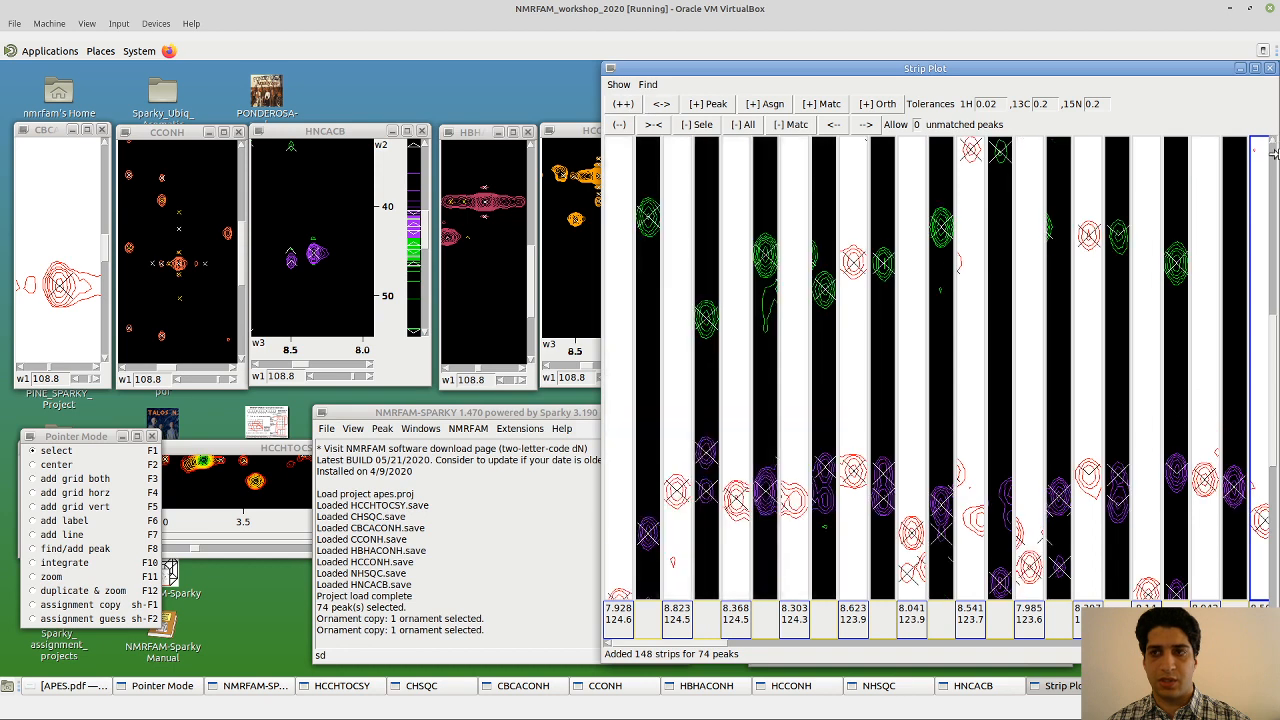
drag(1275, 321, 1275, 393)
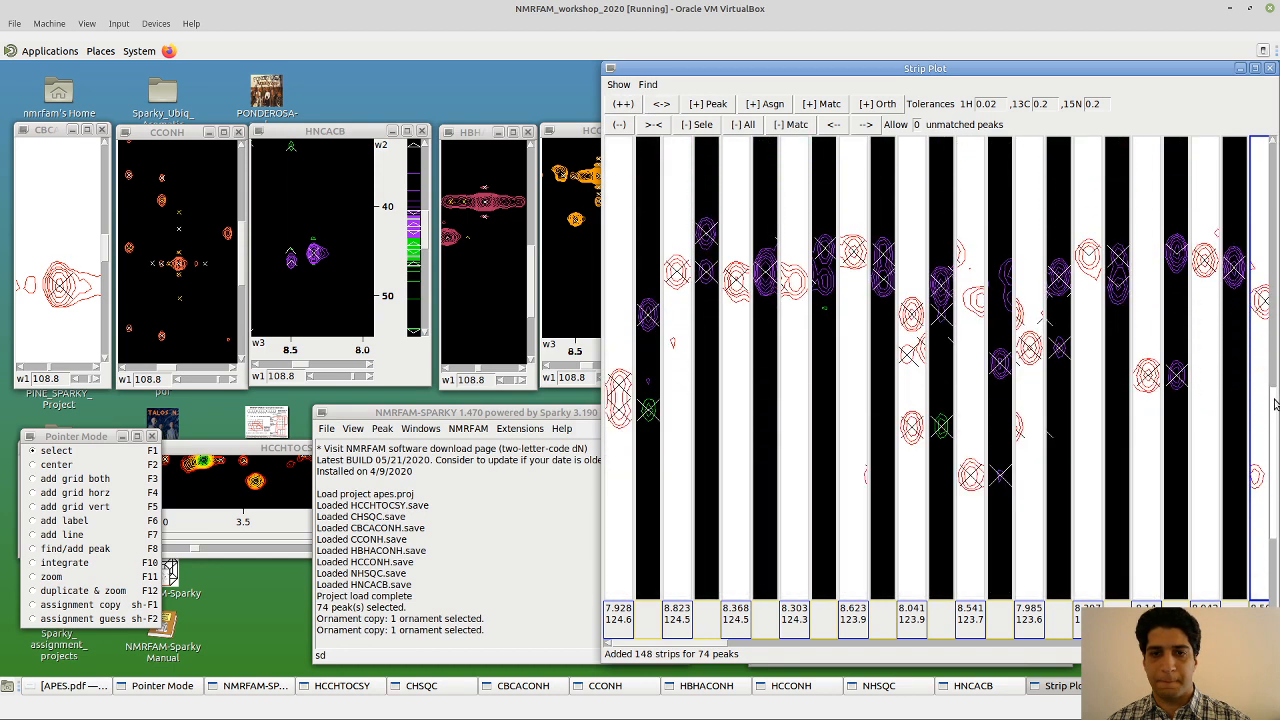
click(619, 385)
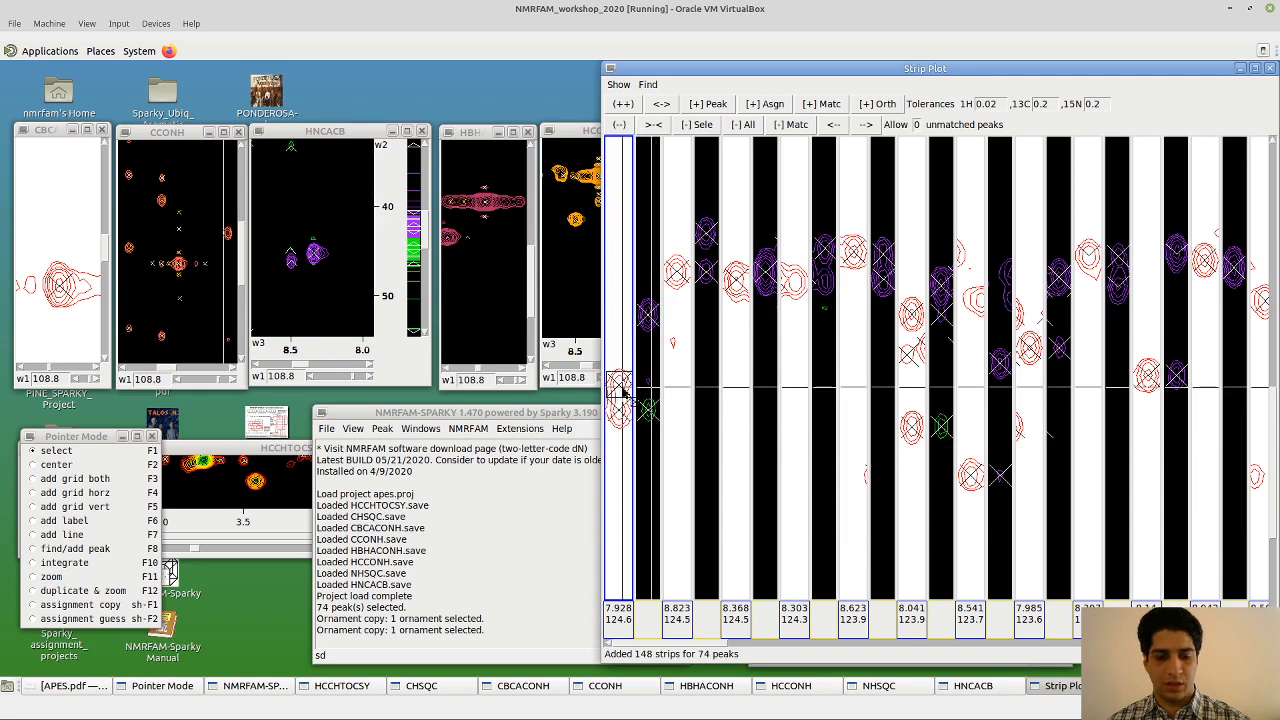
key(o)
key(c)
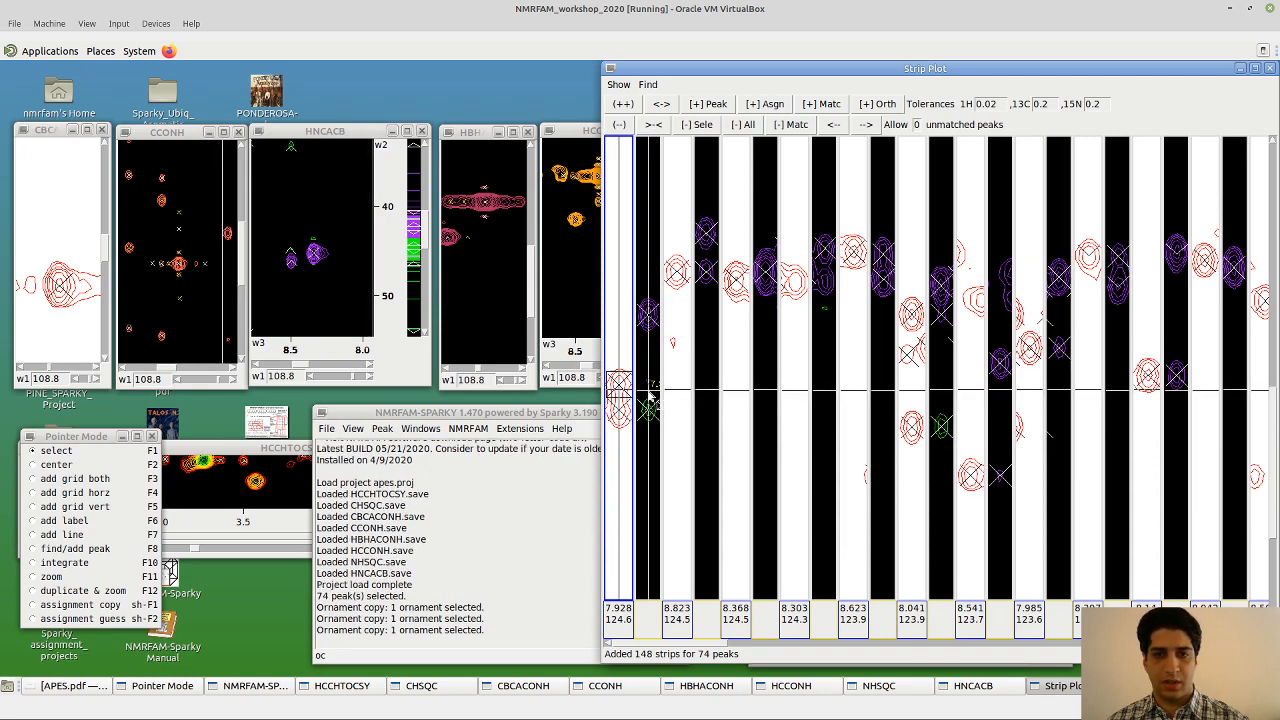
key(o)
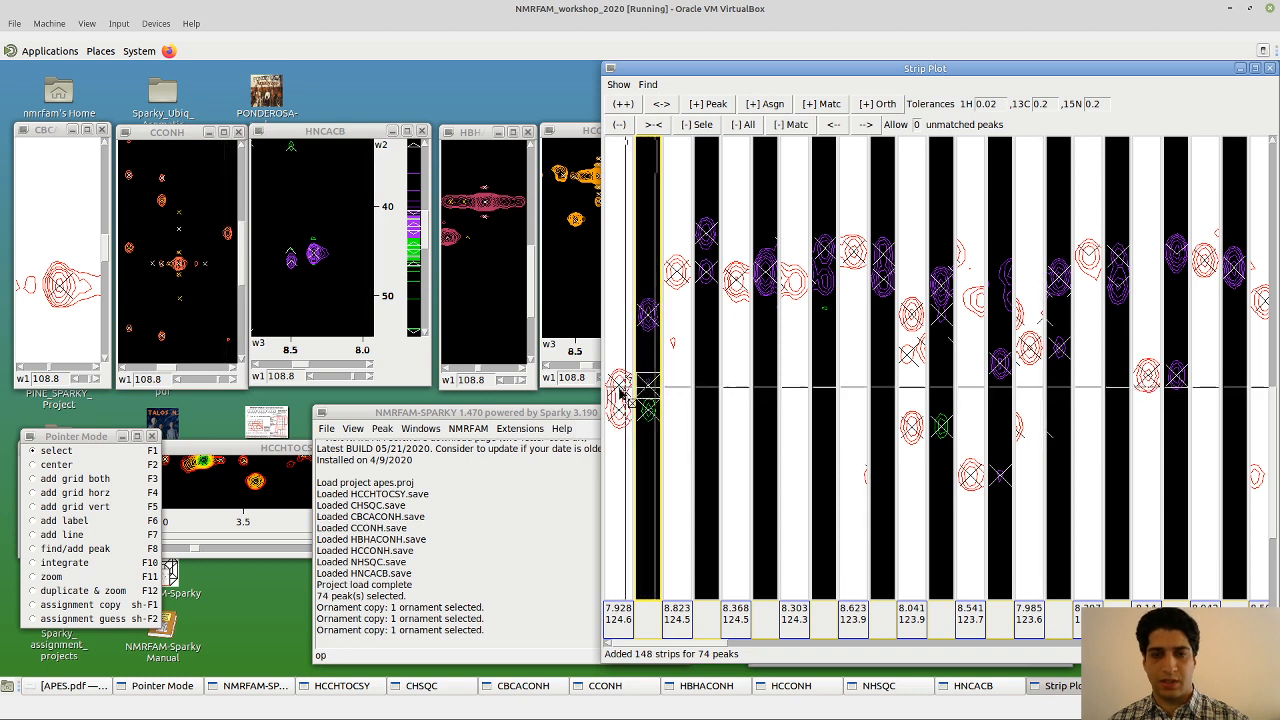
Remove the 7.928/124.6 and 8.823/124.5 CBCACONH and HNCACB strip pairs from the plot after checking their peaks
click(621, 124)
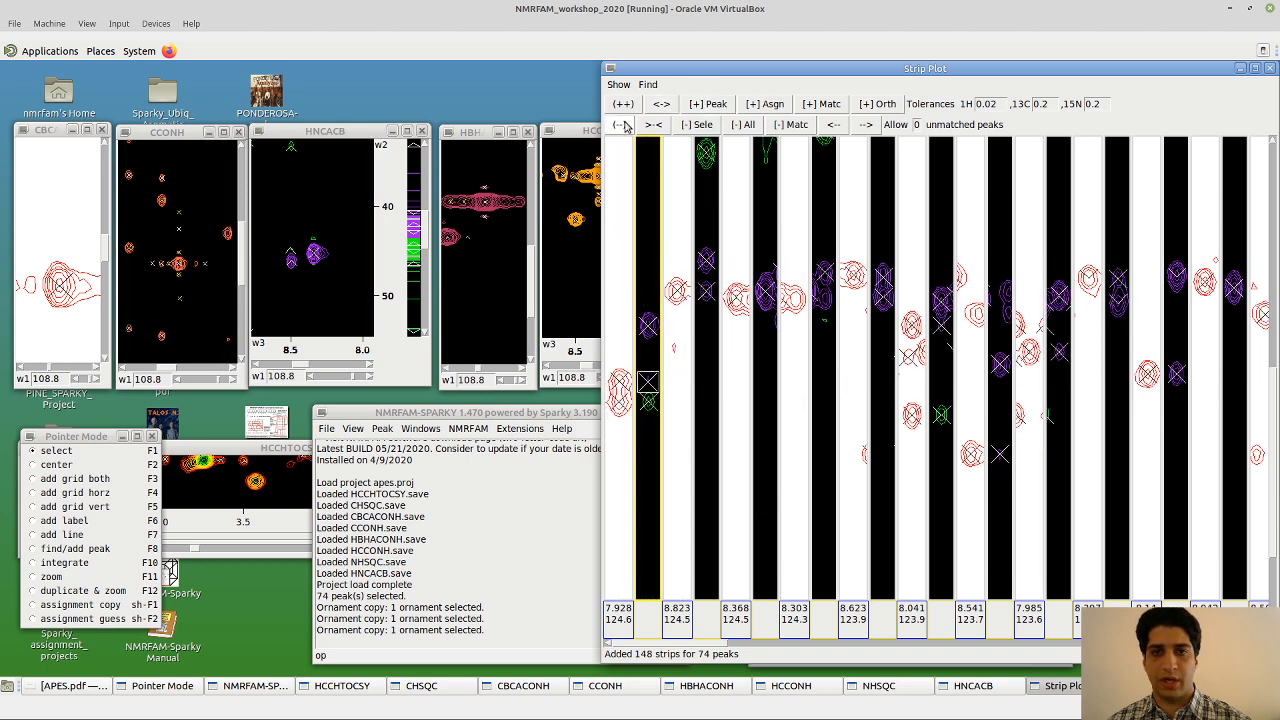
click(623, 124)
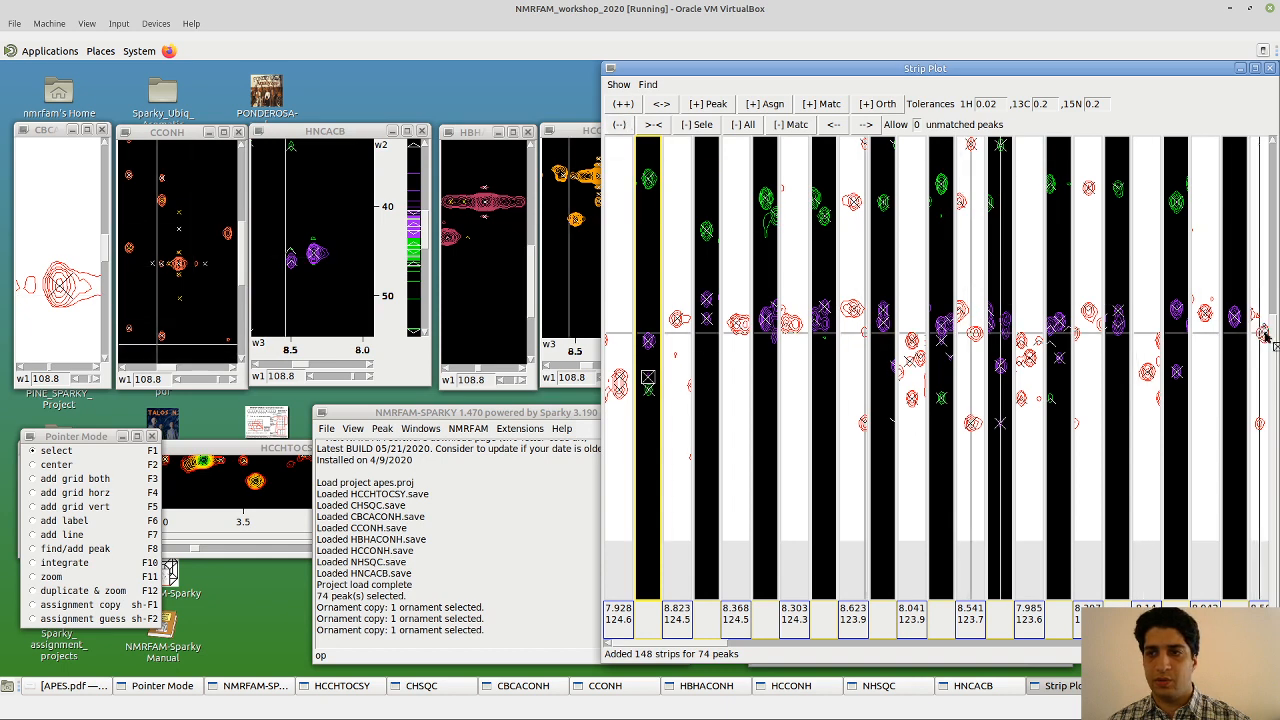
scroll(1260, 330, up, 2)
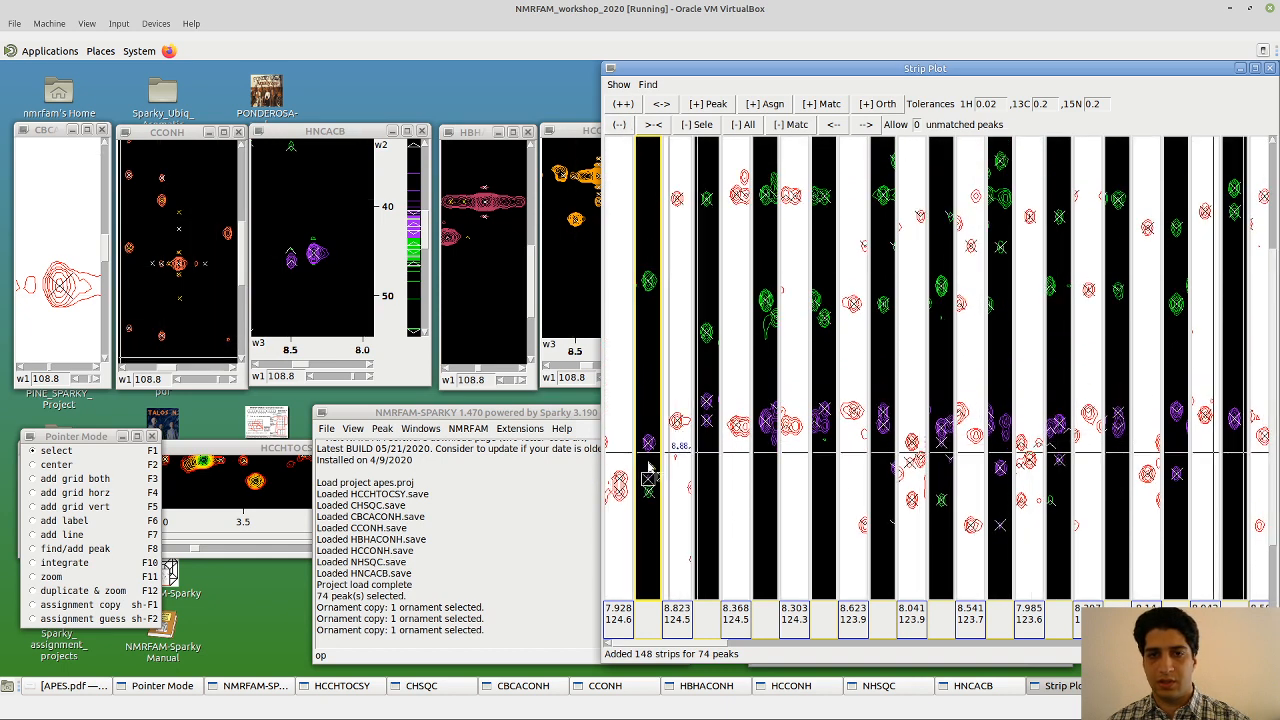
click(624, 320)
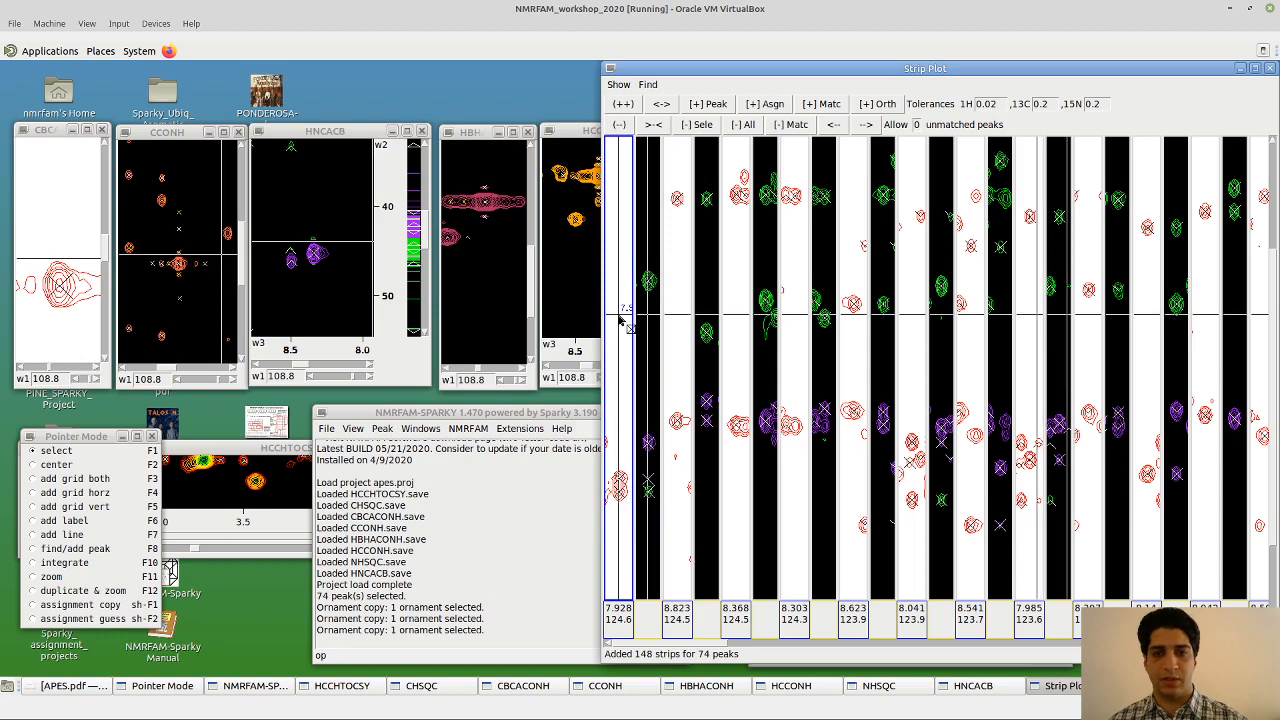
key(s)
key(d)
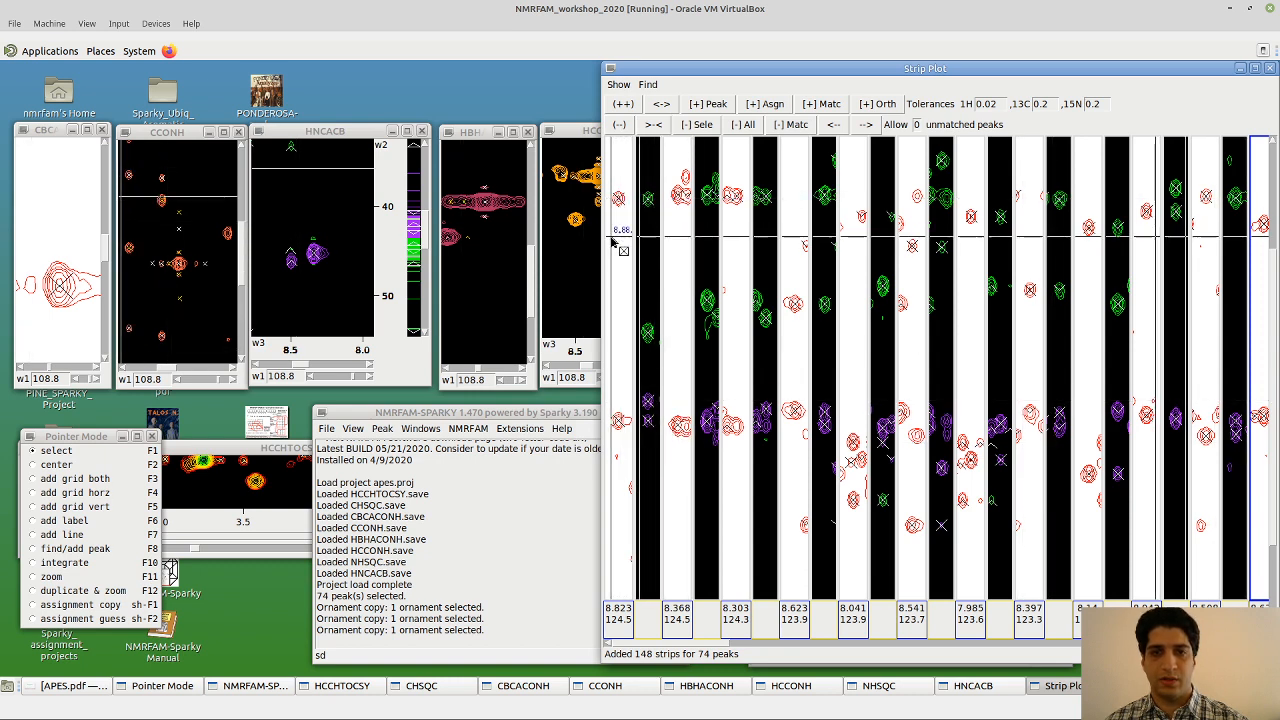
scroll(632, 290, right, 1)
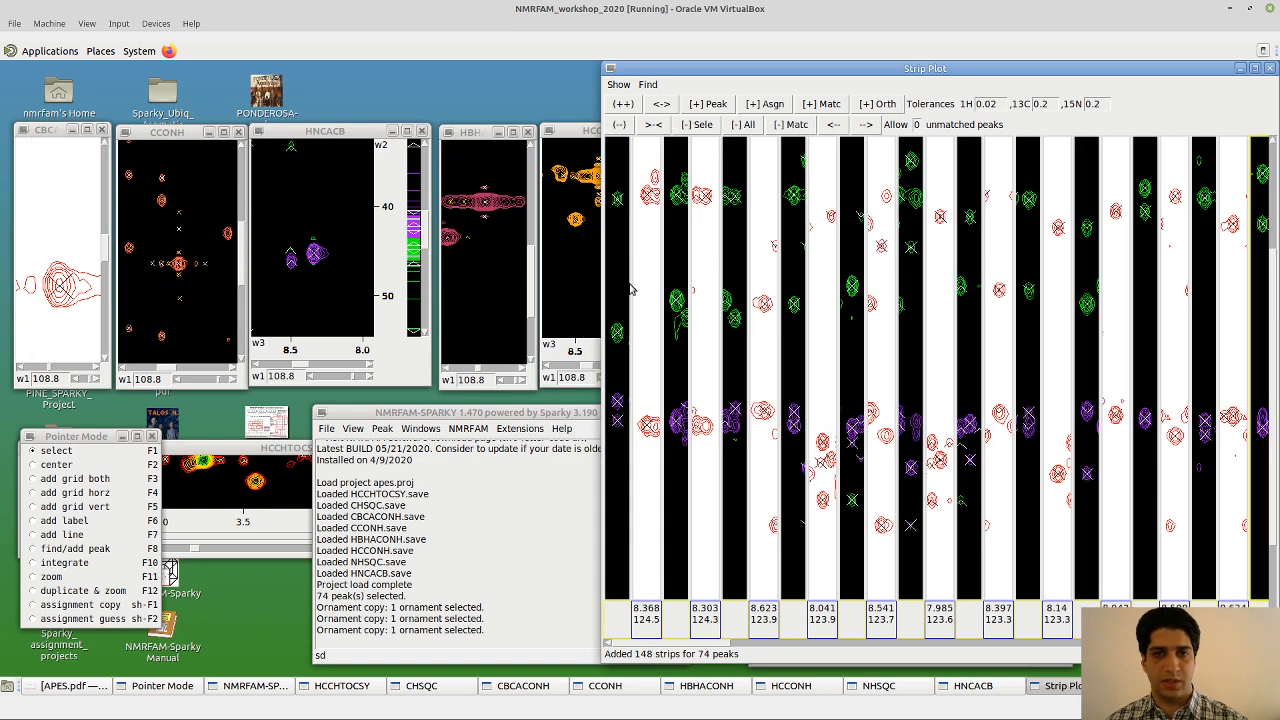
scroll(622, 257, right, 1)
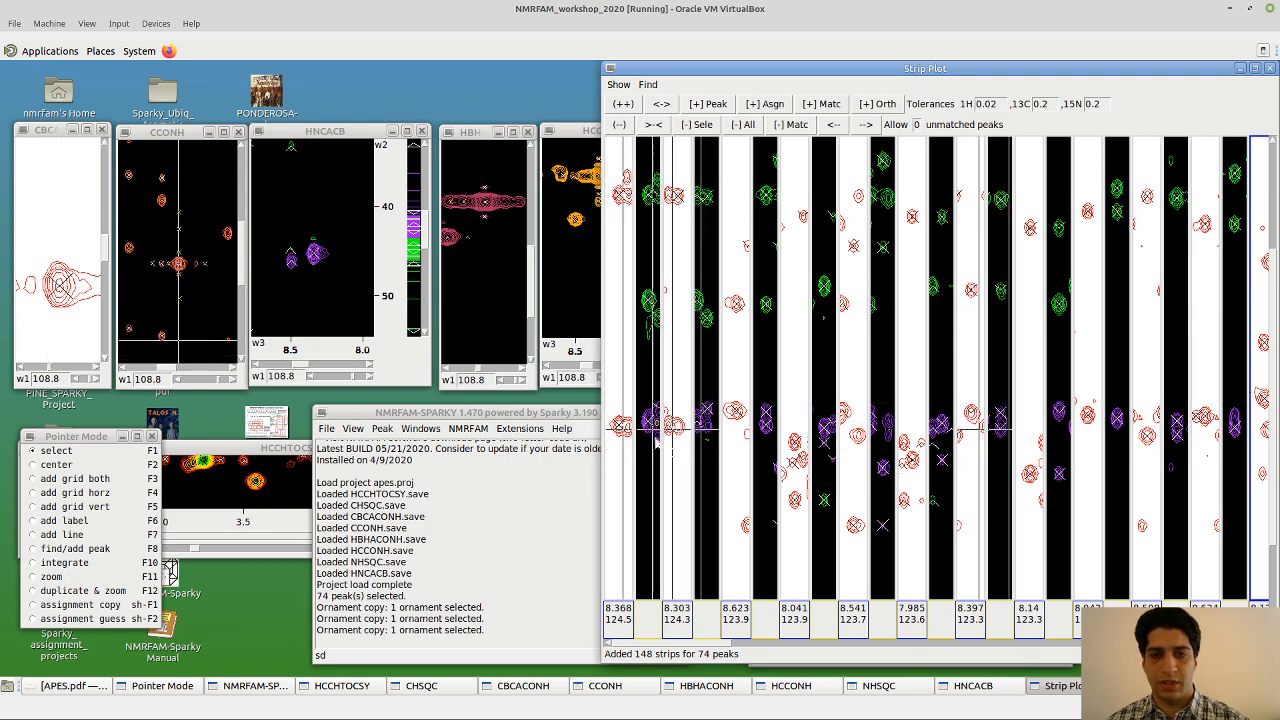
Copy the carbon peak near the middle of the 8.368/124.5 CBCACONH strip into the matching HNCACB strip
click(622, 104)
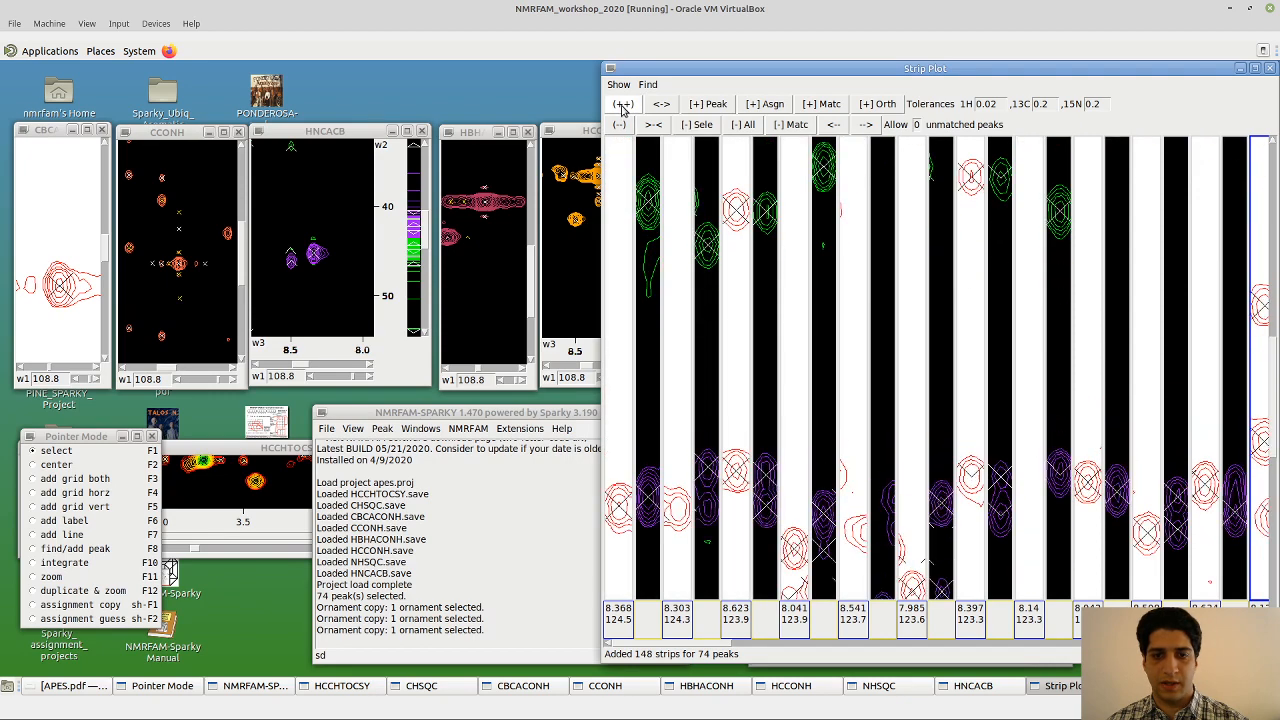
scroll(1274, 355, down, 3)
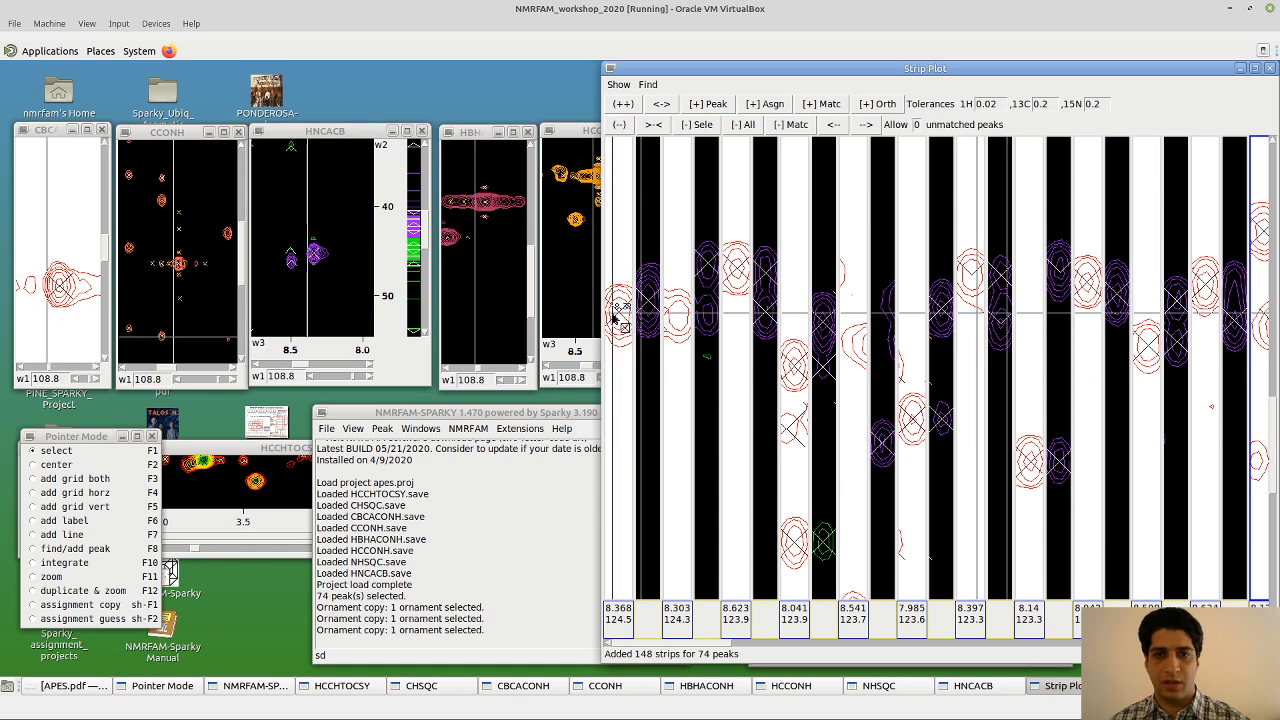
click(621, 318)
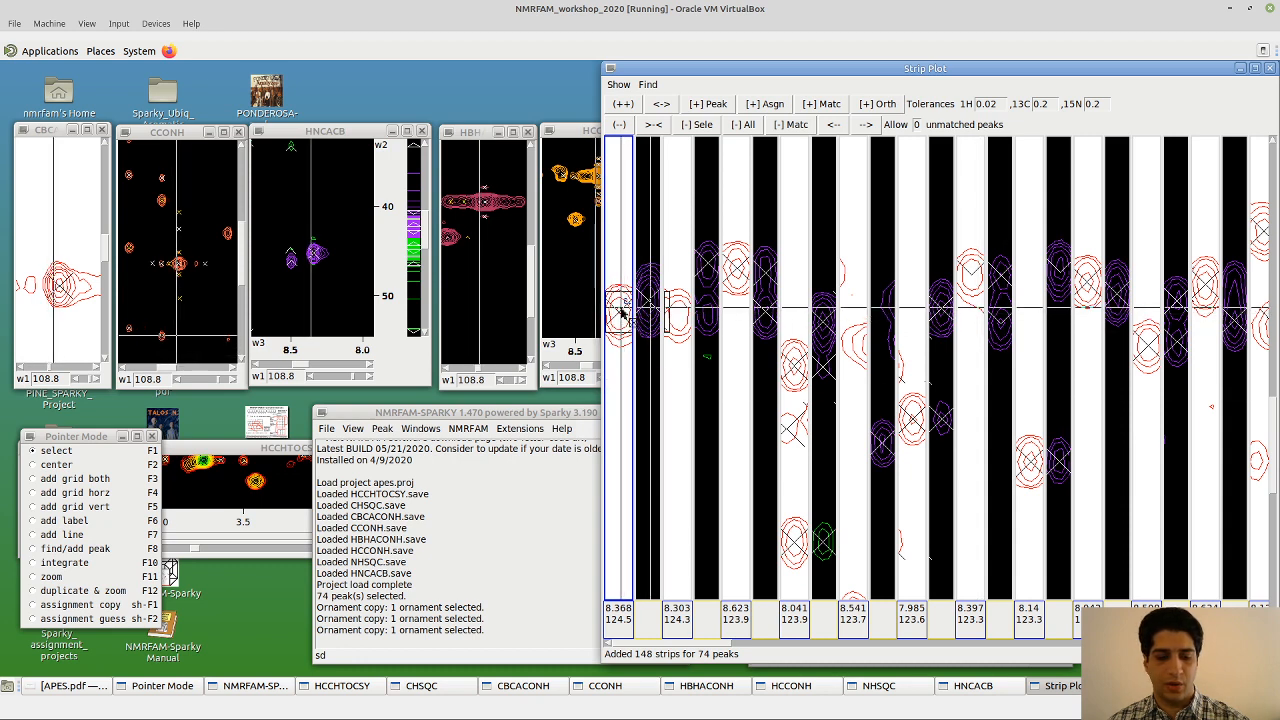
key(o)
key(c)
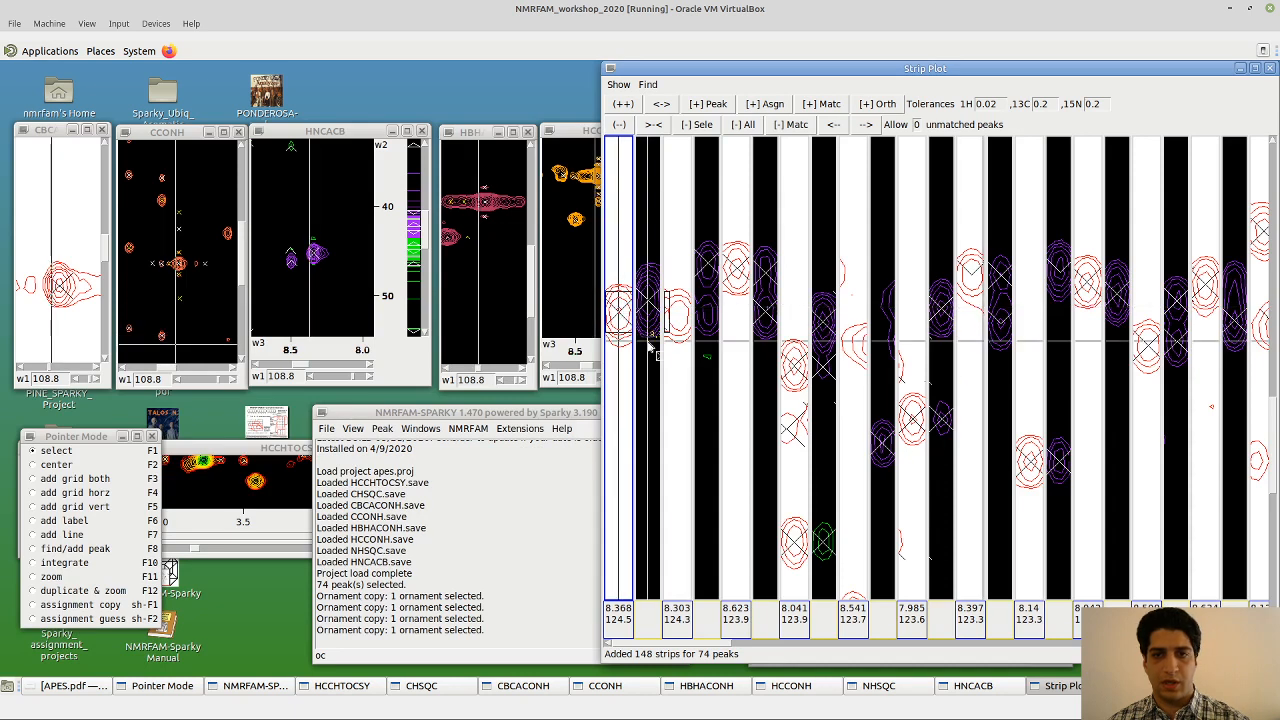
click(656, 380)
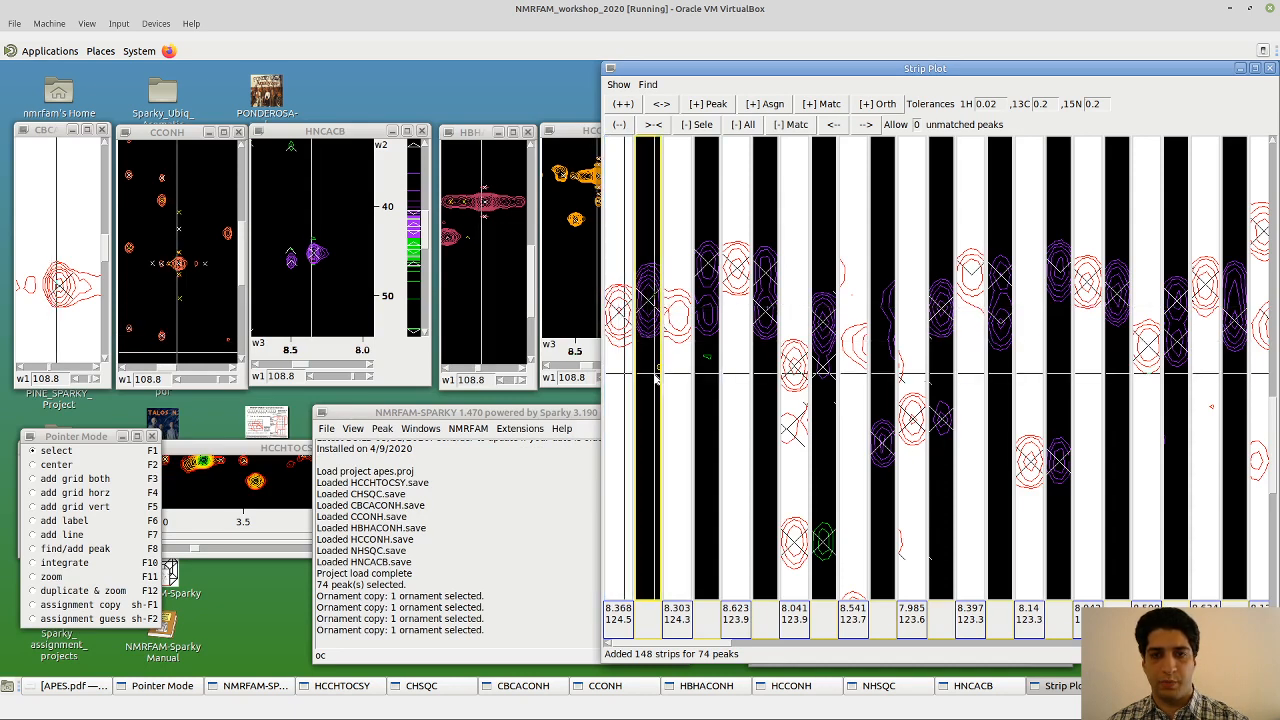
text(op)
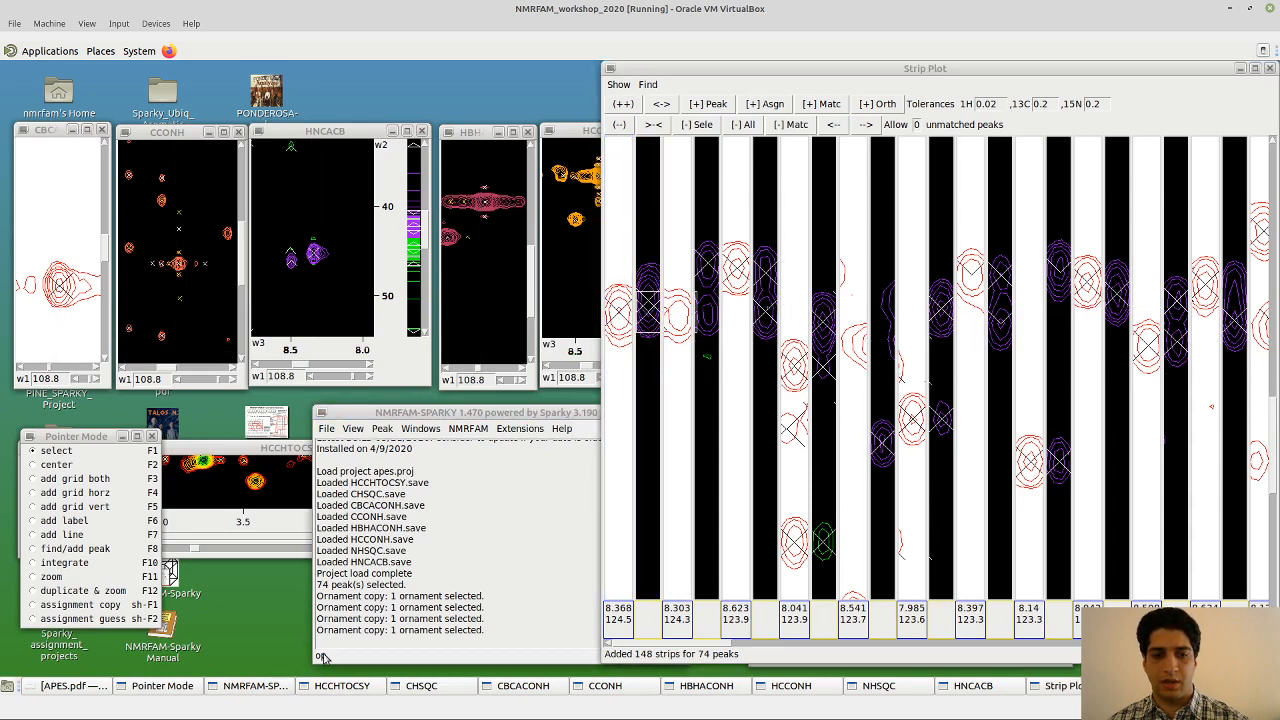
click(648, 324)
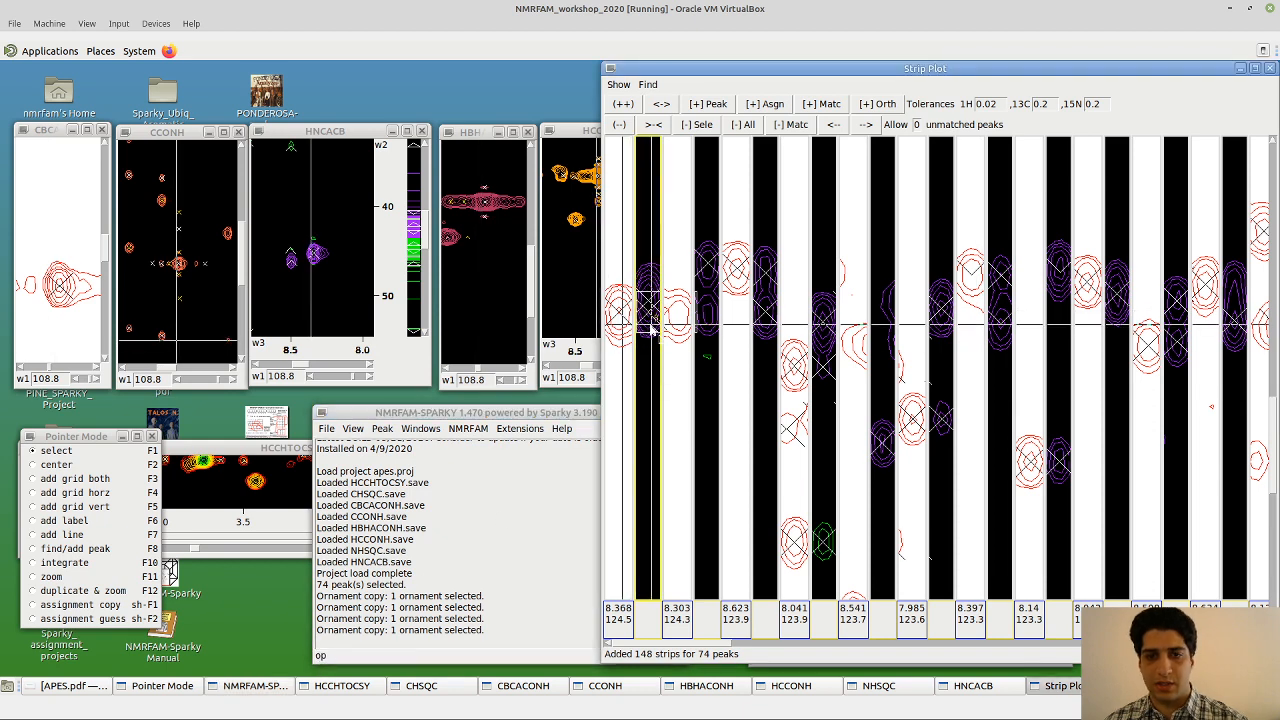
Check the remaining peaks of the 8.368/124.5 CBCACONH and HNCACB strips and remove that strip pair from the plot
click(620, 125)
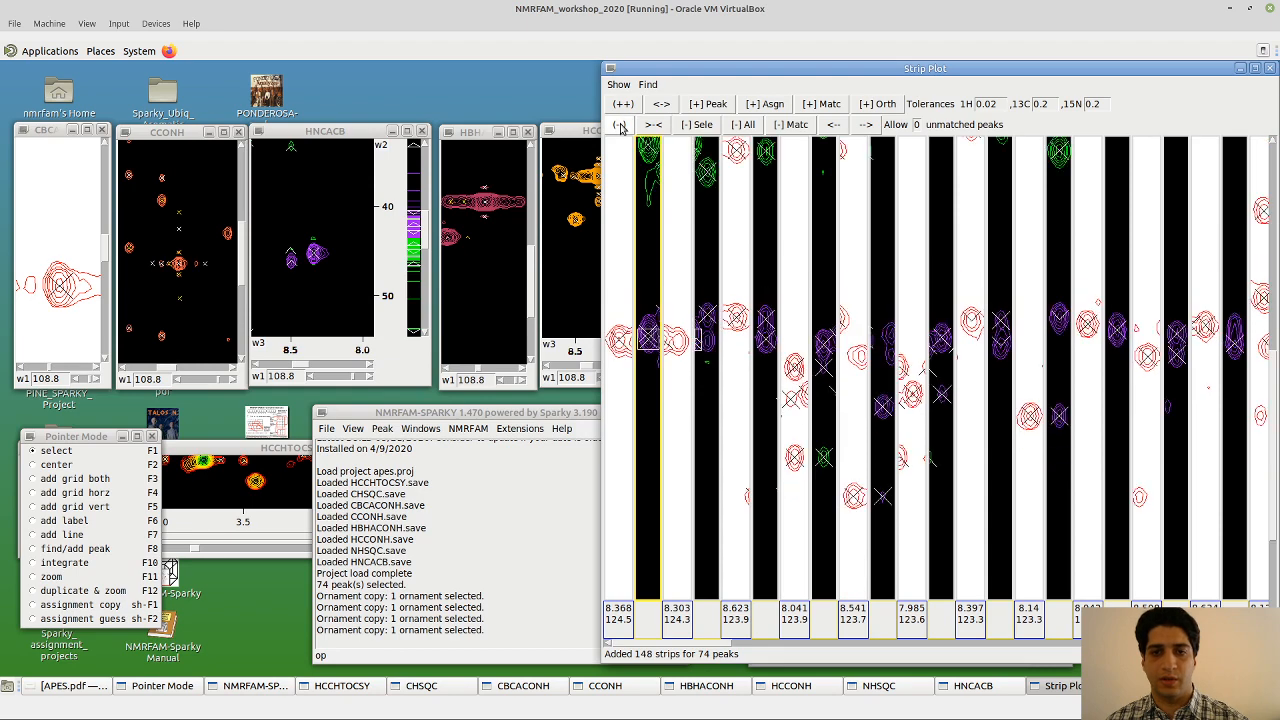
click(622, 127)
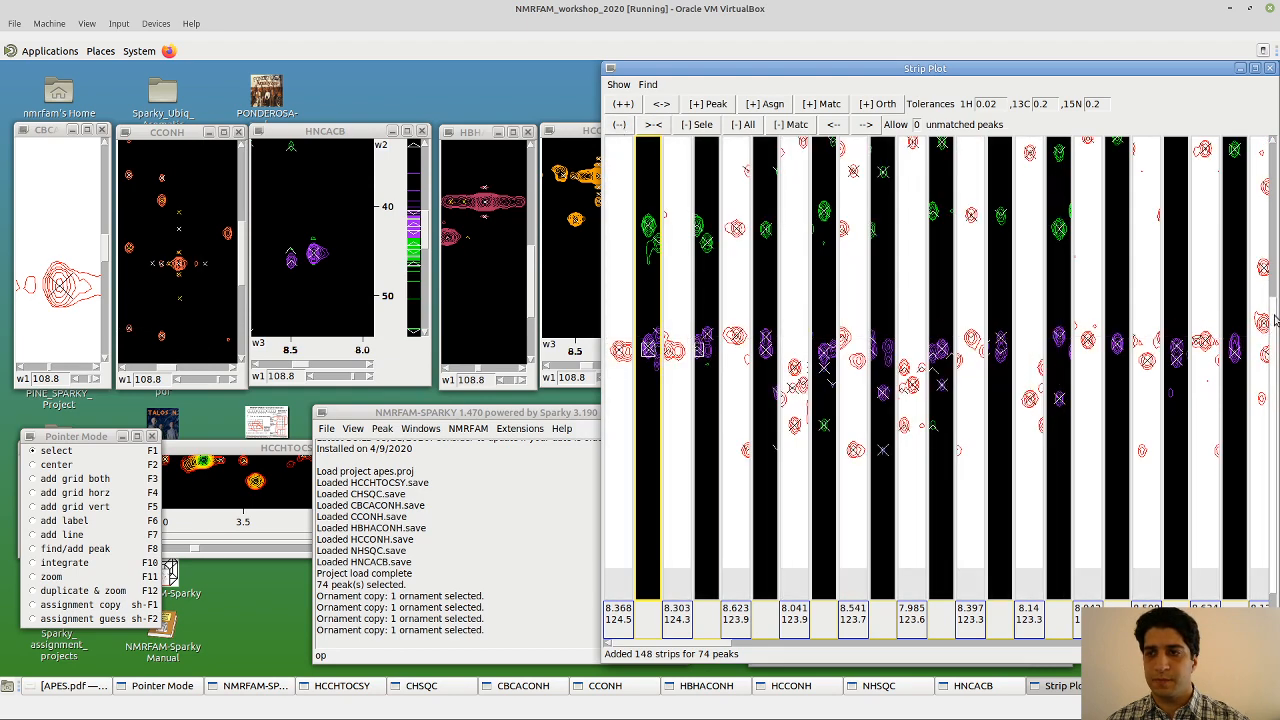
drag(1274, 321, 1274, 276)
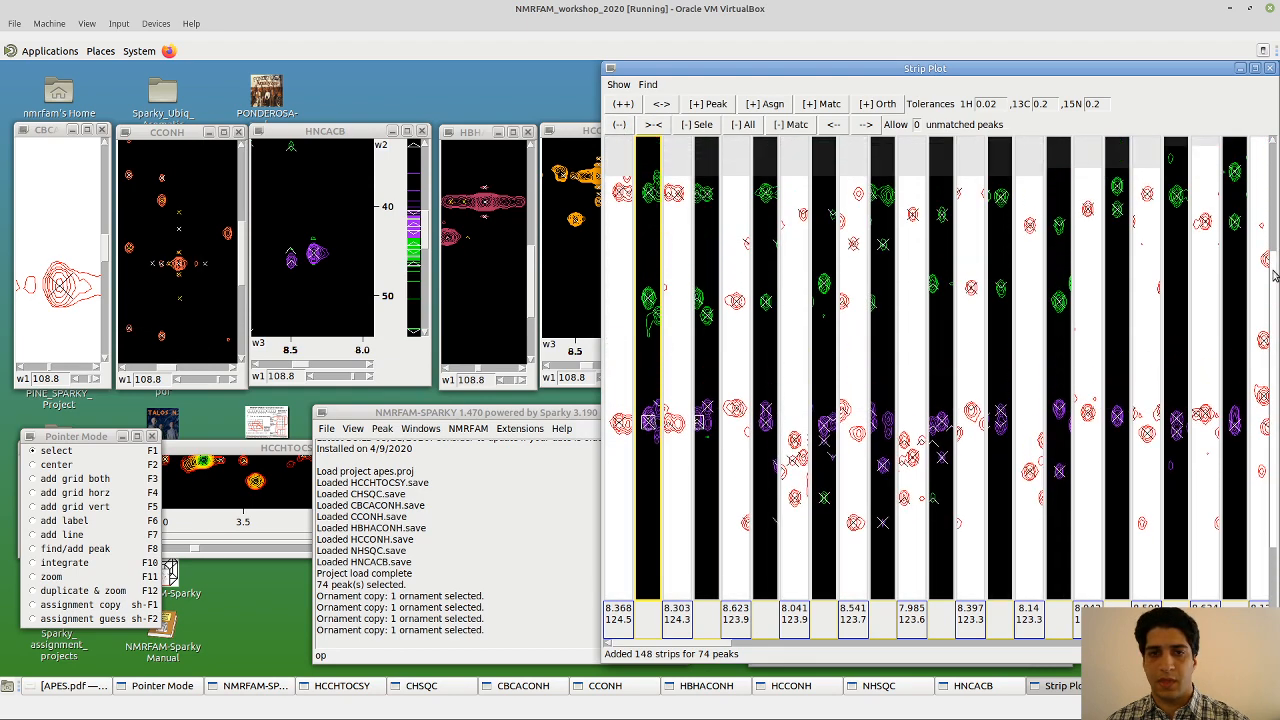
click(628, 106)
drag(1272, 328, 1272, 286)
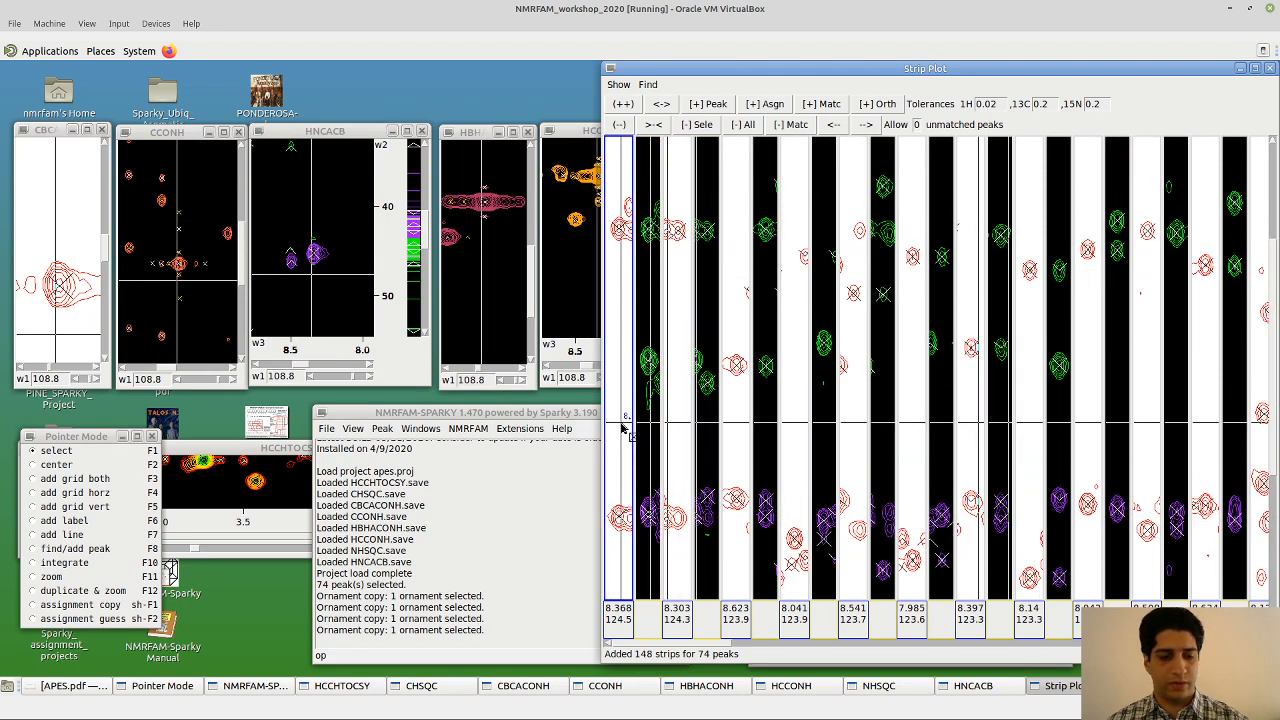
key(s)
key(d)
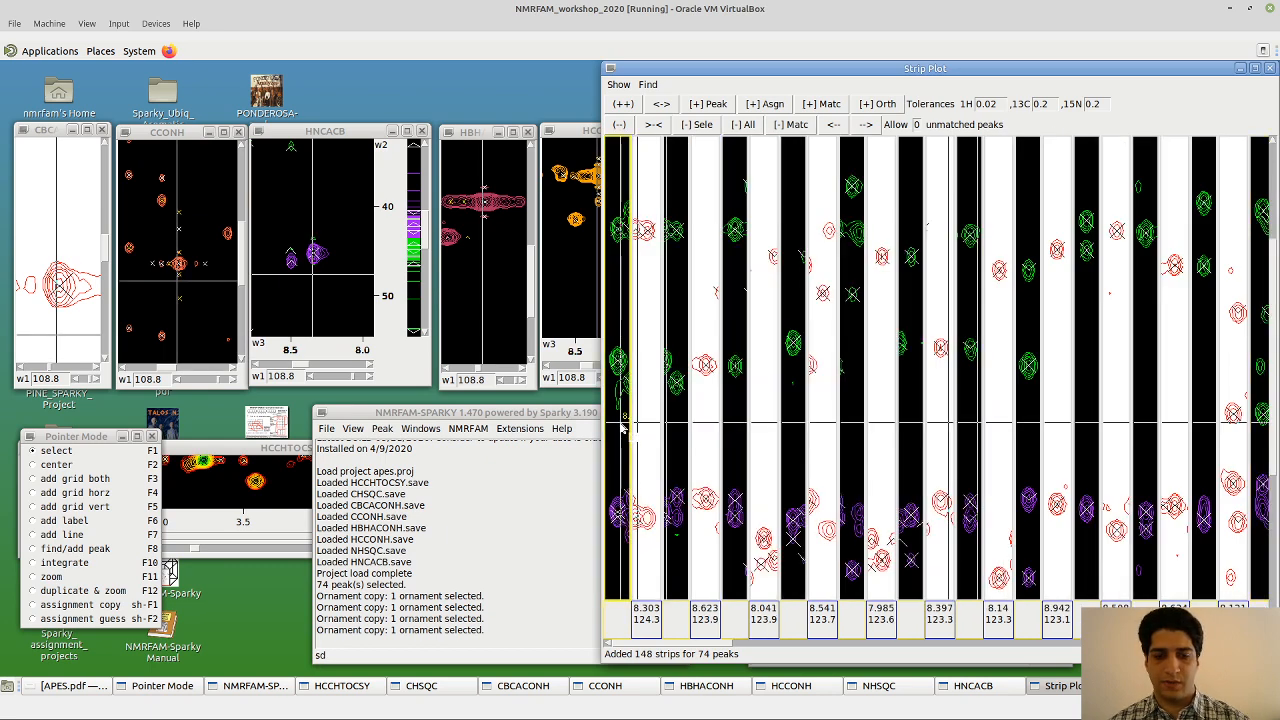
key(s)
key(d)
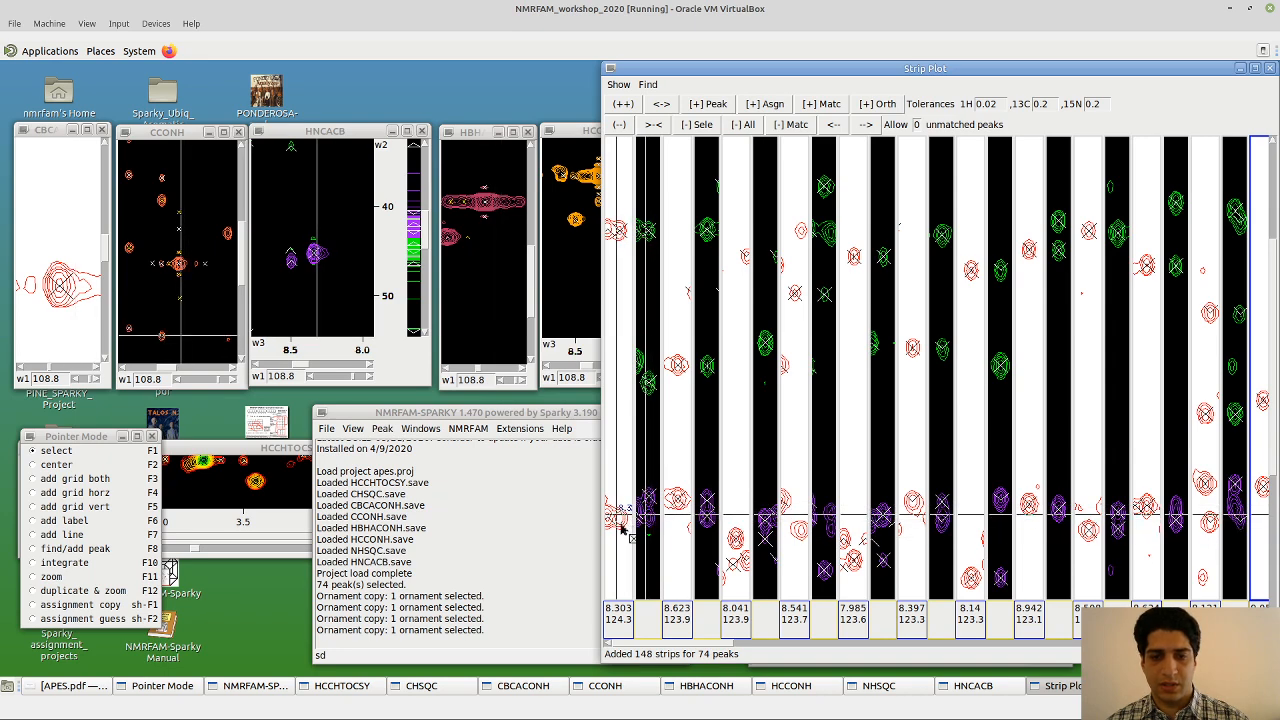
Pick the missing peak in the 8.303/124.3 CBCACONH strip using the find/add peak mode, and select that peak
click(622, 104)
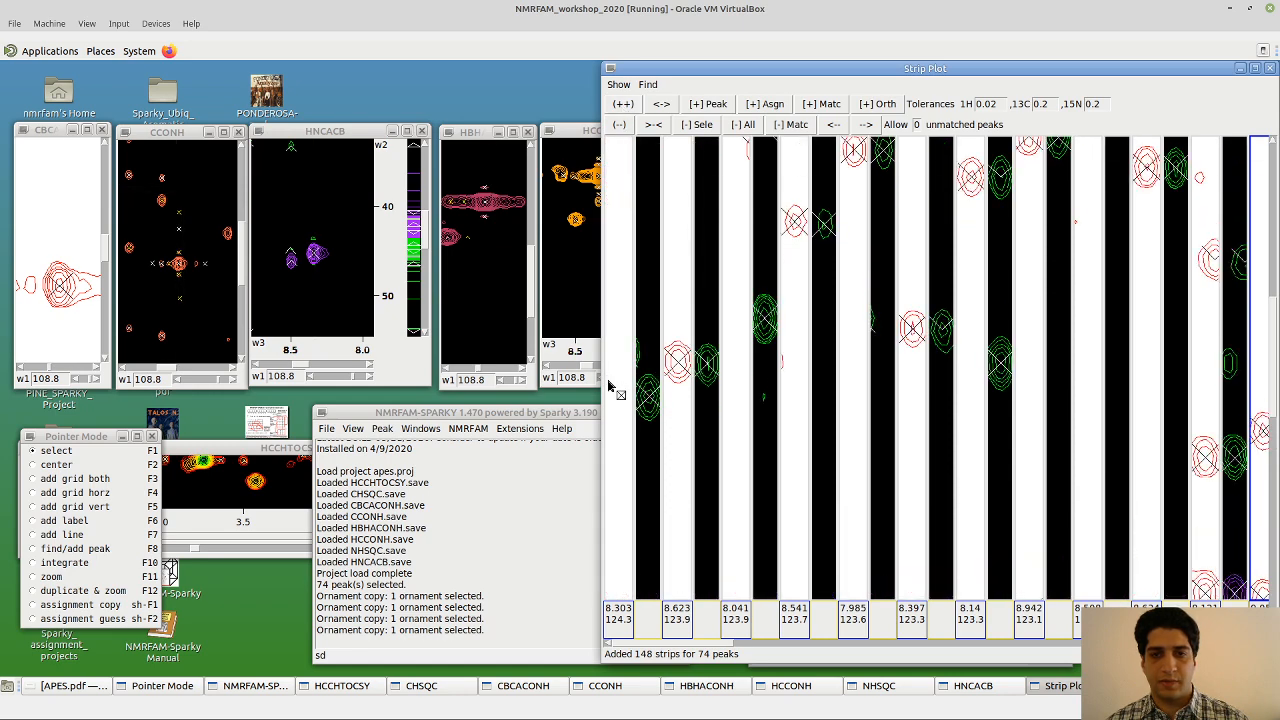
drag(1276, 324, 1277, 398)
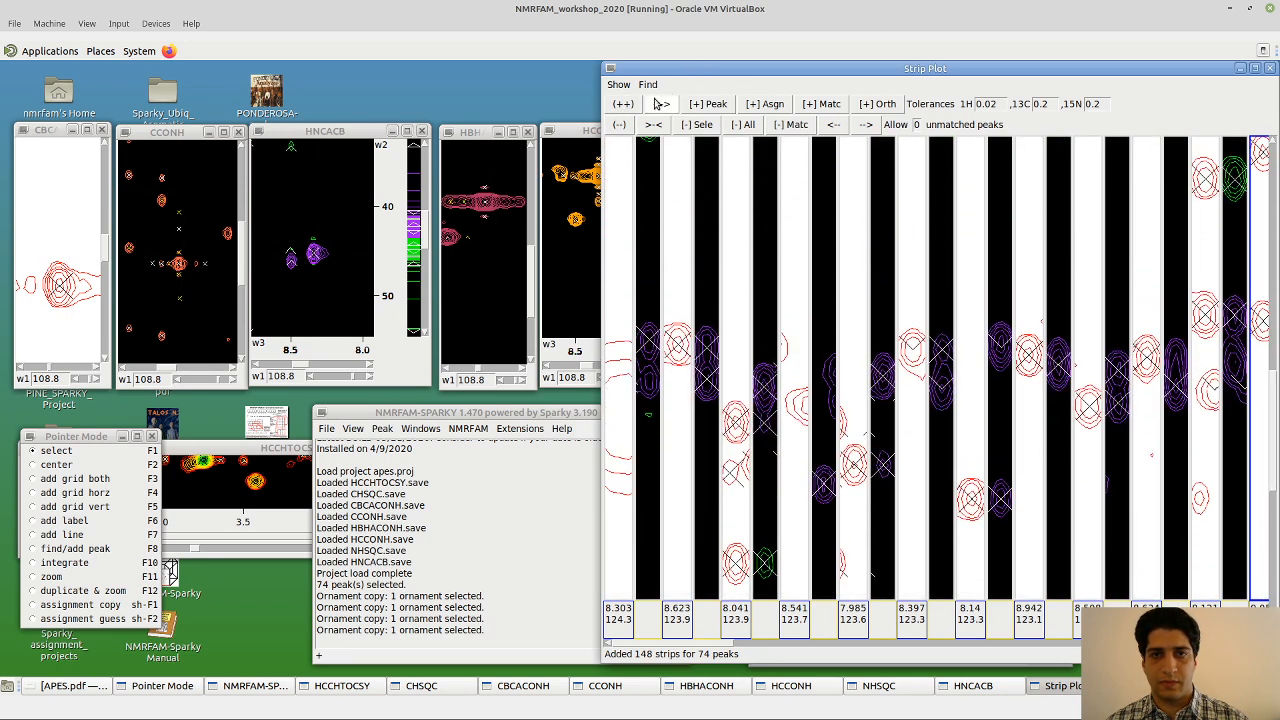
click(621, 124)
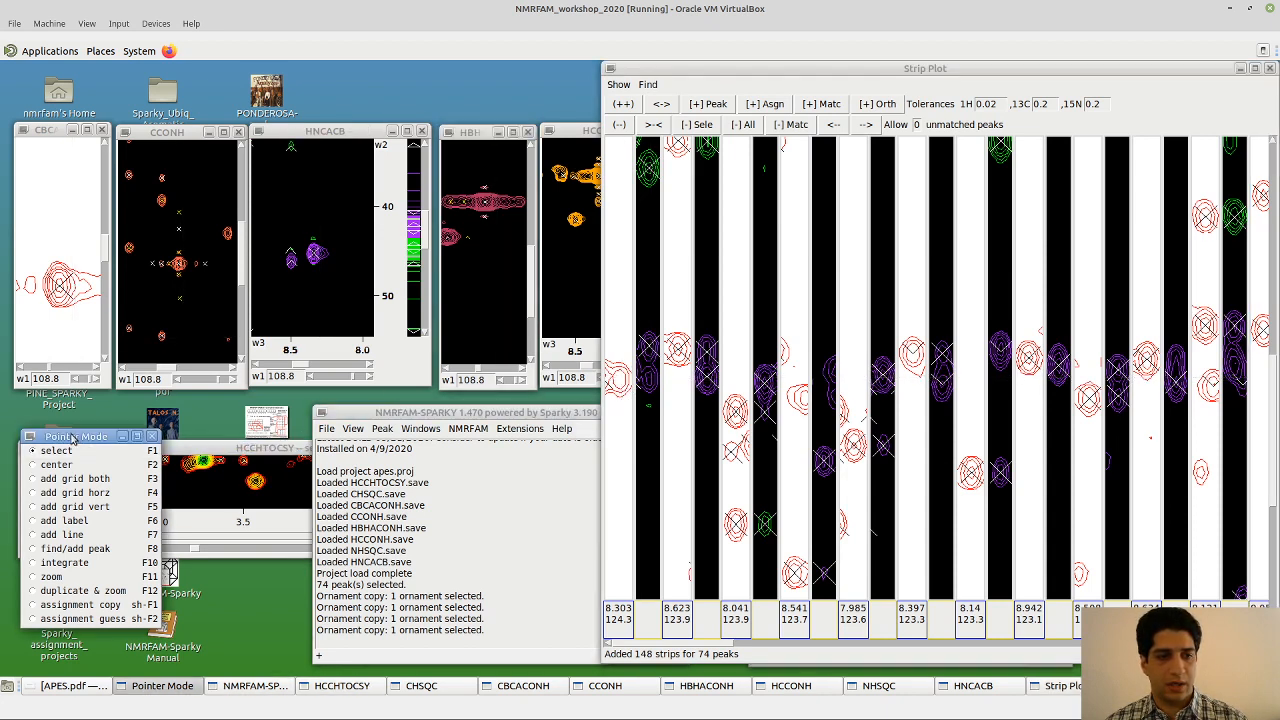
drag(72, 438, 108, 425)
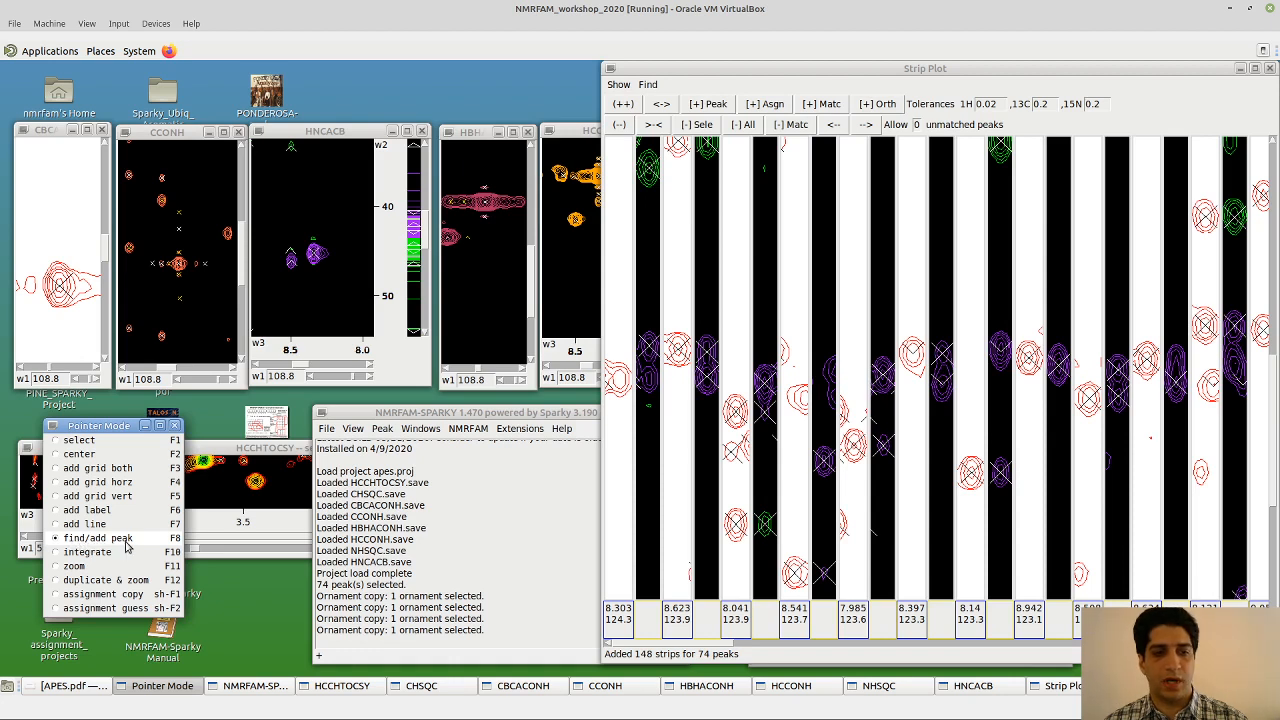
click(620, 382)
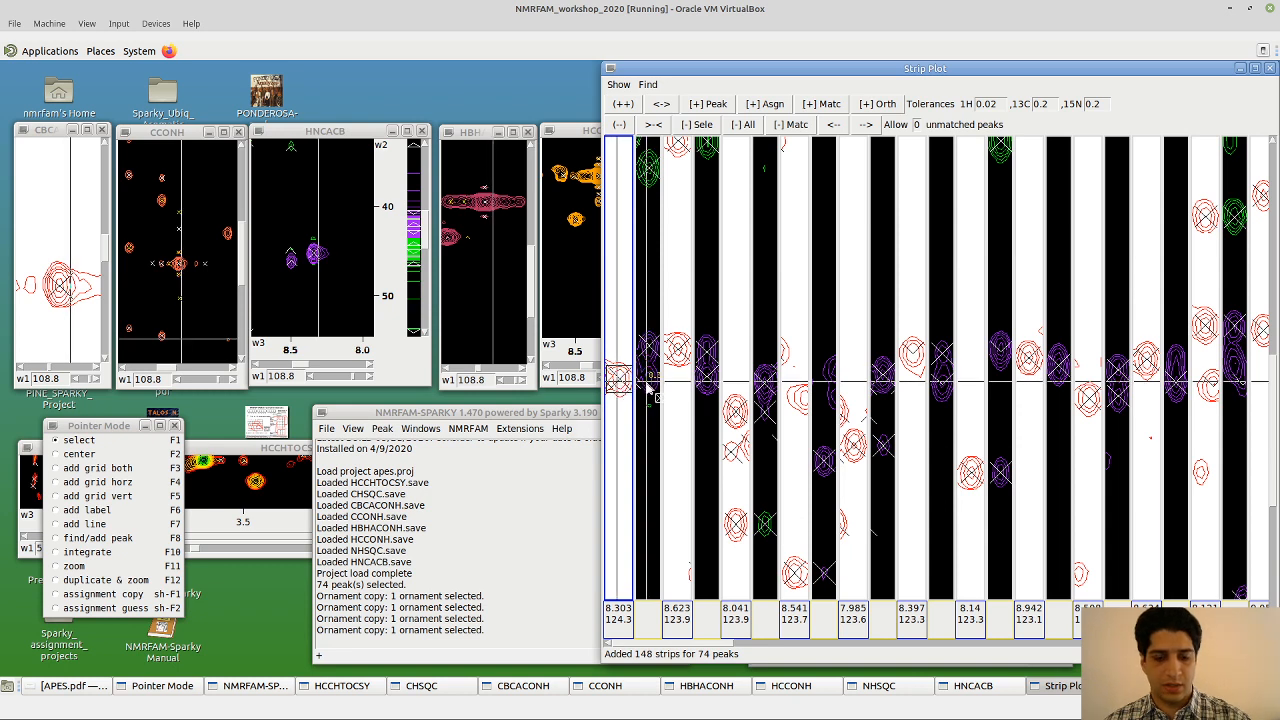
Copy the selected peak of the 8.303/124.3 CBCACONH strip into the matching HNCACB strip
key(o)
key(c)
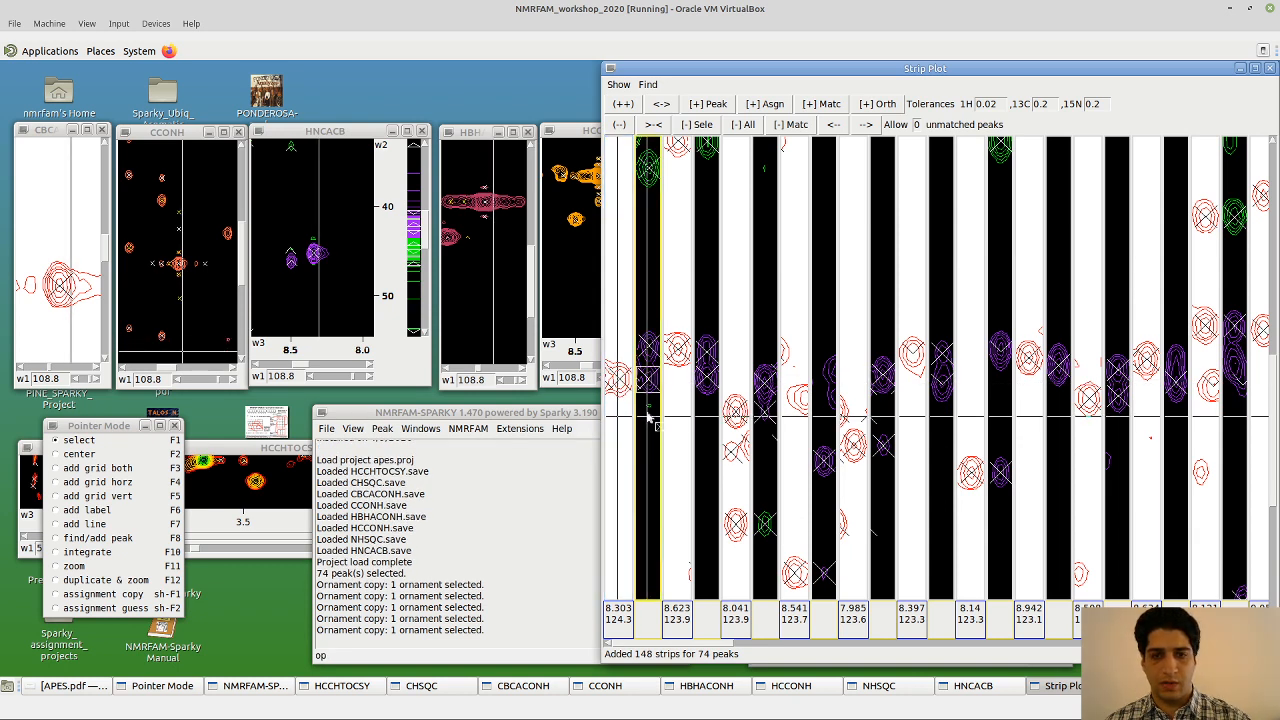
key(o)
key(p)
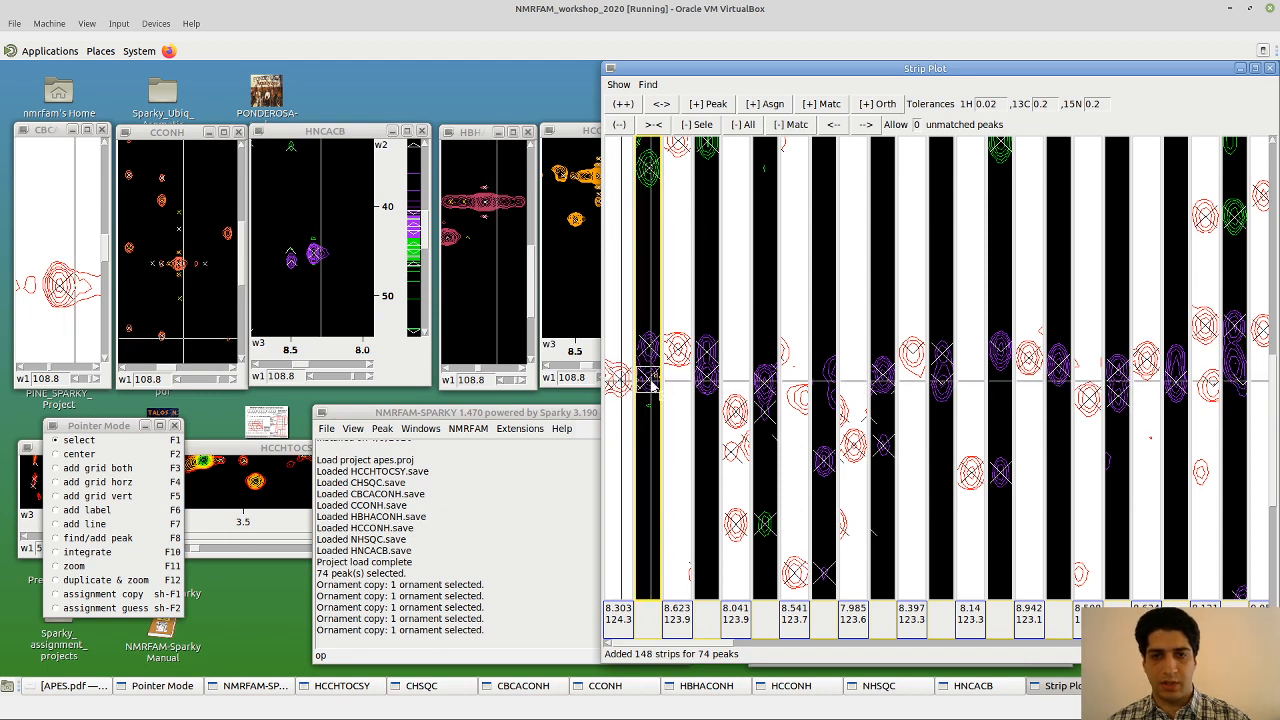
Check the other peaks of the 8.303/124.3 CBCACONH and HNCACB strips and remove both strips from the plot
mouse_move(1274, 355)
mouse_down()
mouse_move(1275, 310)
mouse_move(1274, 352)
mouse_up()
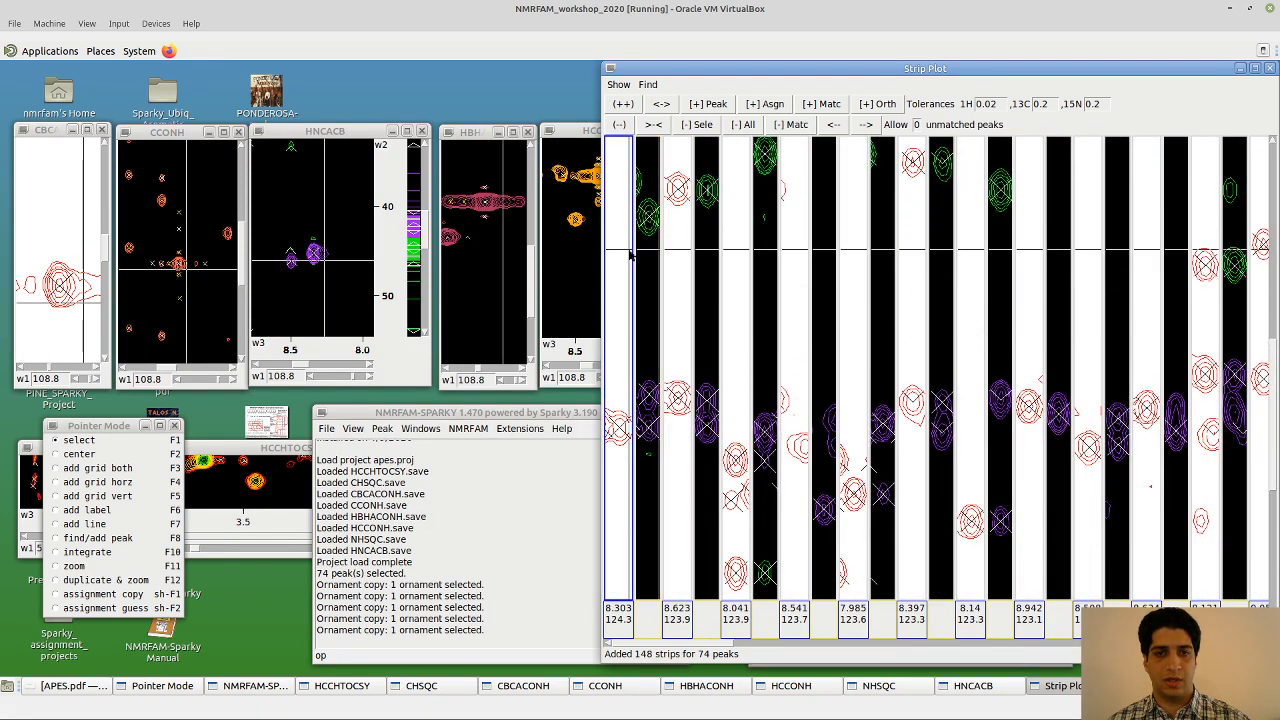
key(d)
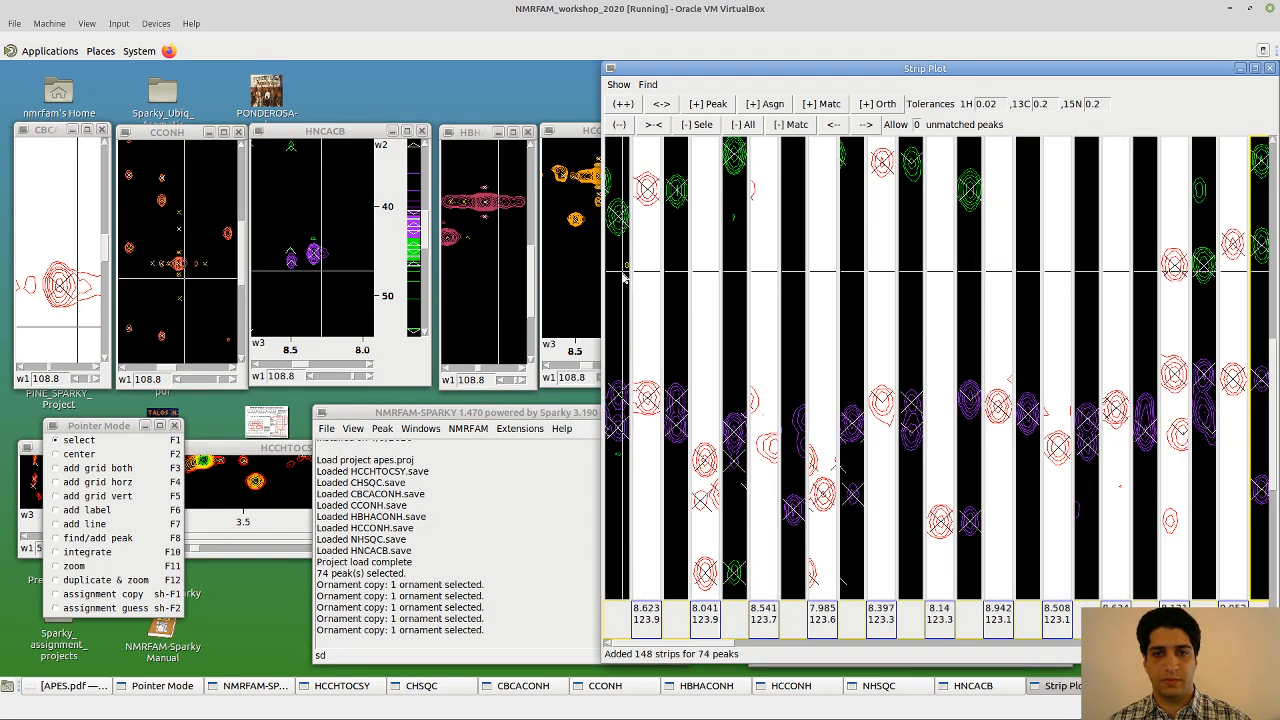
key(s)
key(d)
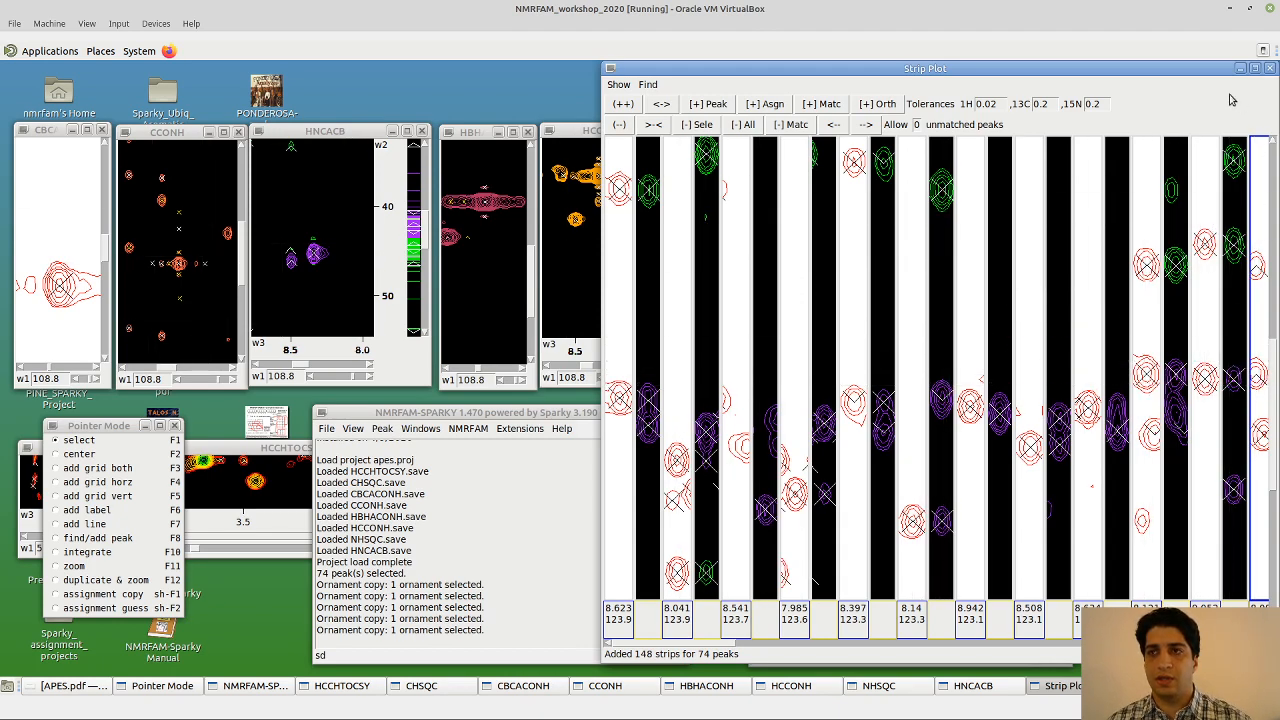
drag(1210, 76, 1137, 80)
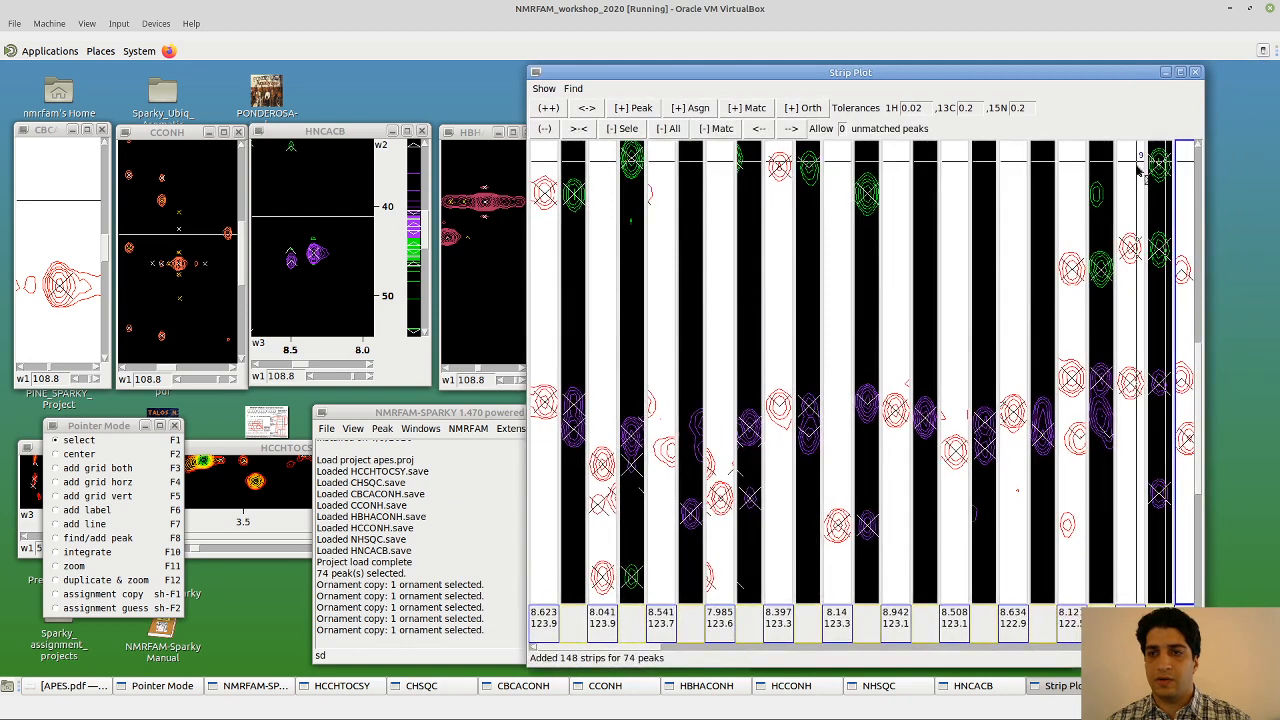
drag(1200, 373, 1200, 330)
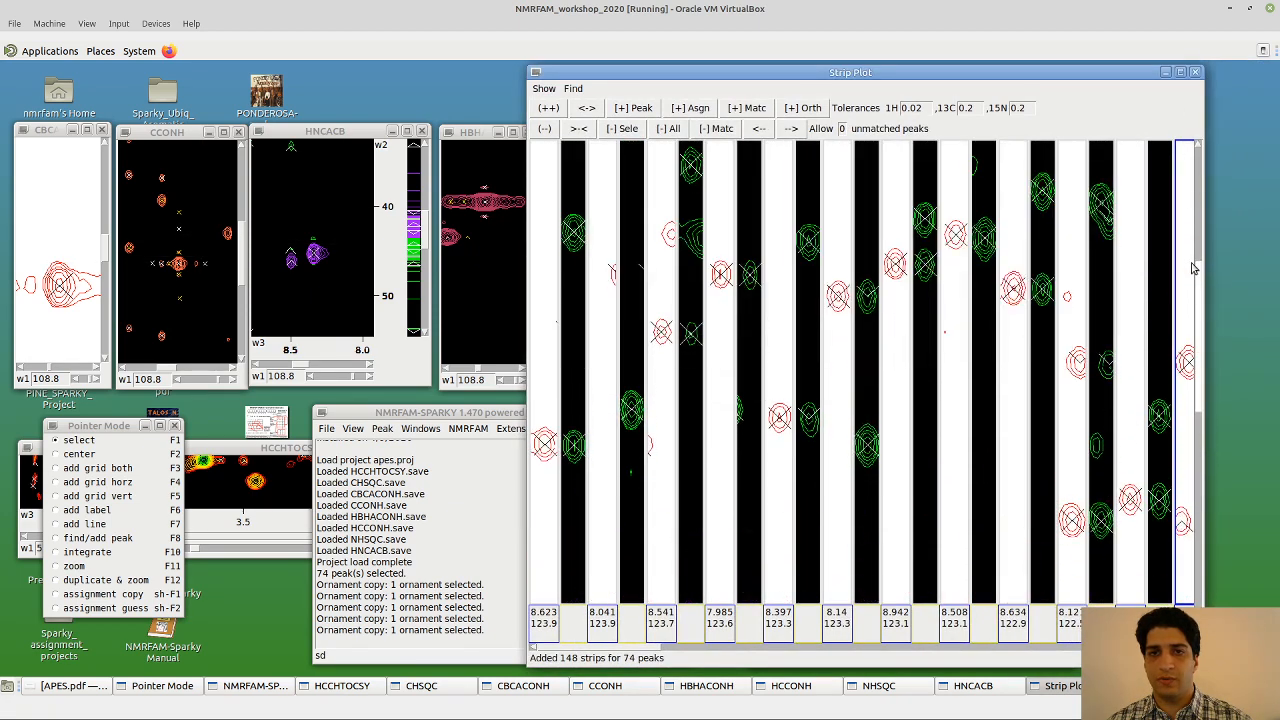
click(546, 129)
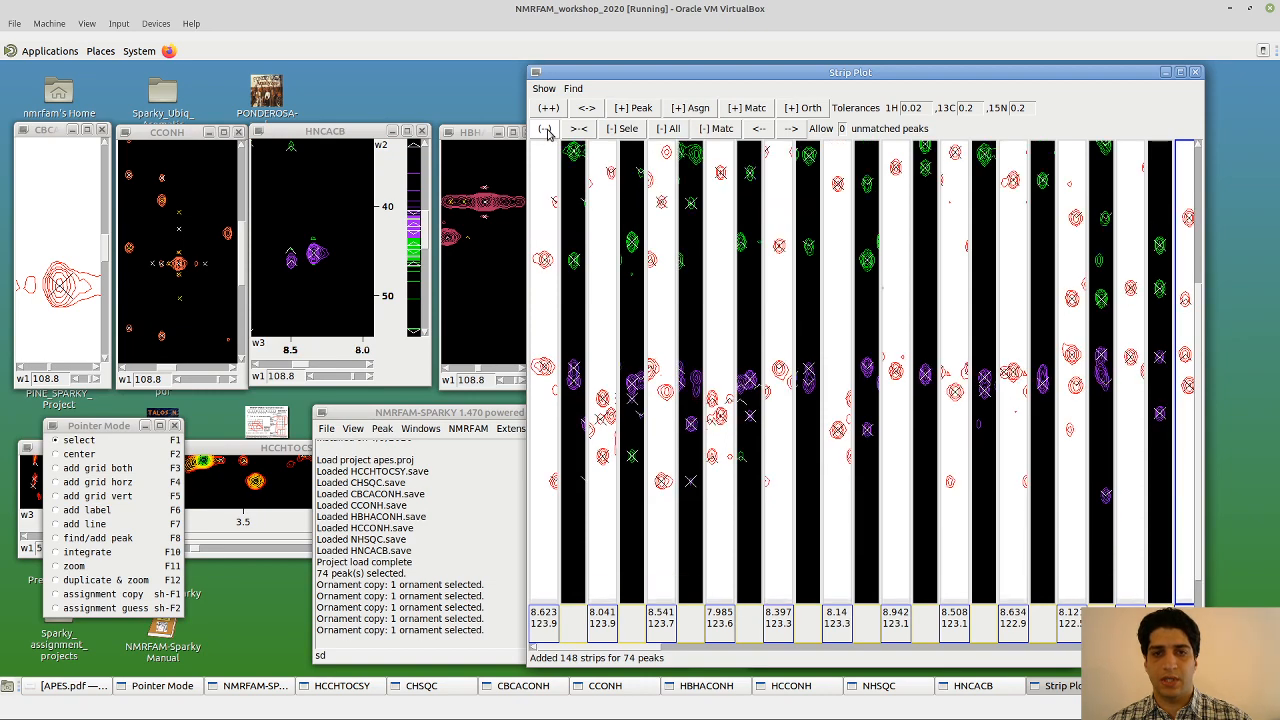
click(546, 129)
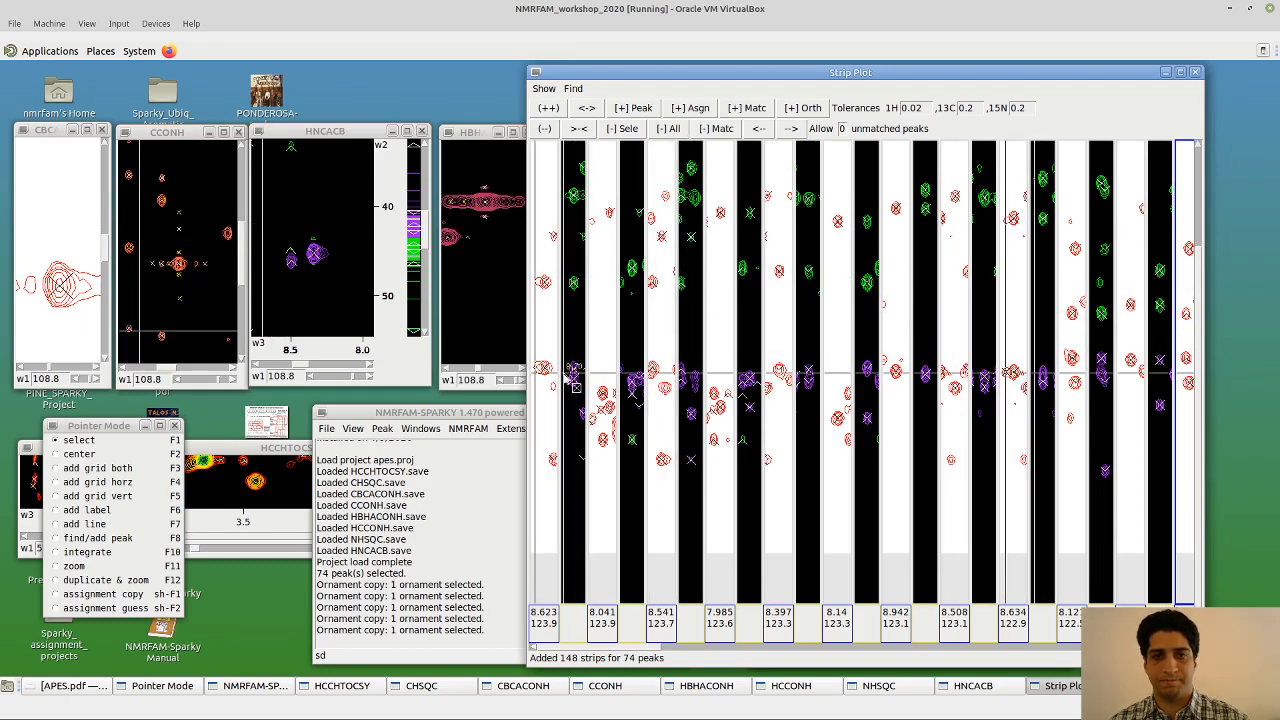
Switch to the APES.pdf presentation and go to the Side chain validation (Carbons) slide
key(alt+Tab)
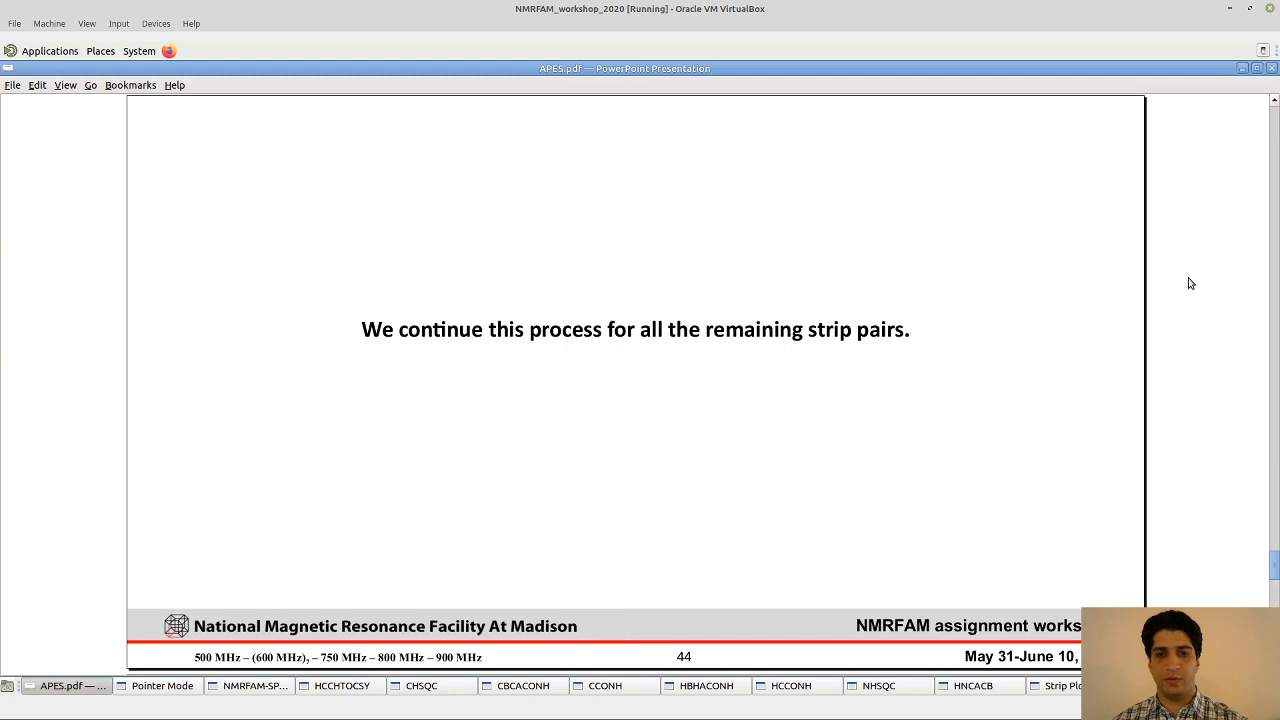
key(Page_Down)
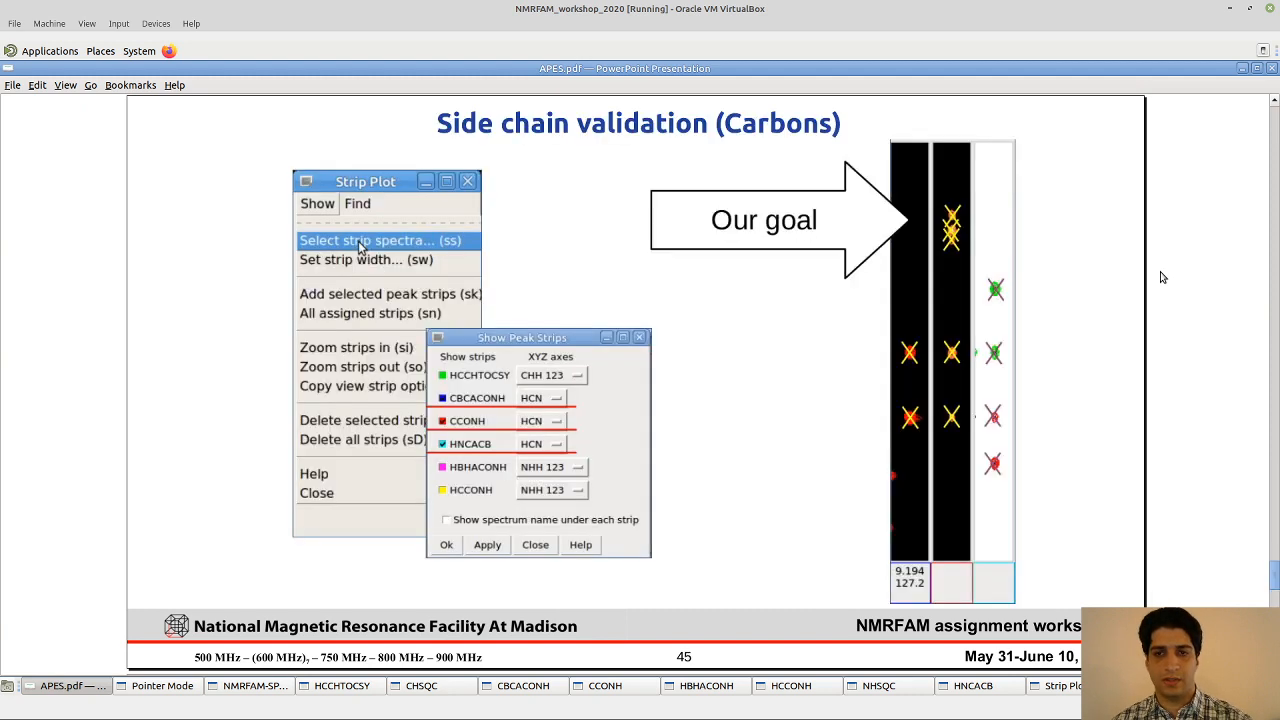